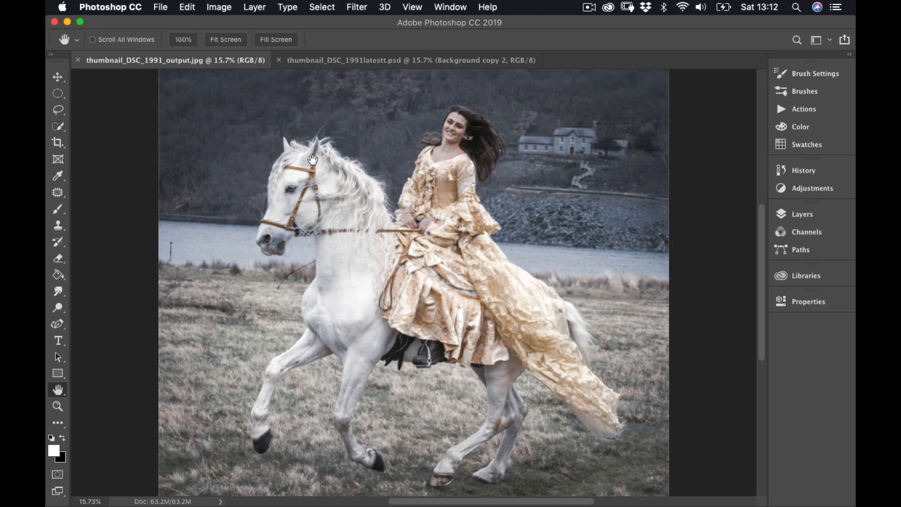
Compare the Red, Green and Blue channels individually to find the strongest contrast between the horse and rider and the background
{"action": "left_click", "coordinate": [807, 232]}
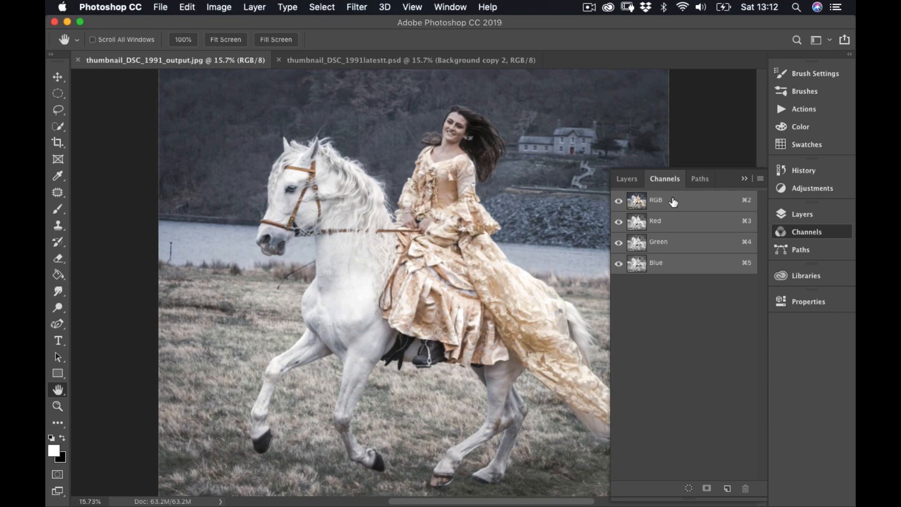
{"action": "left_click", "coordinate": [657, 228]}
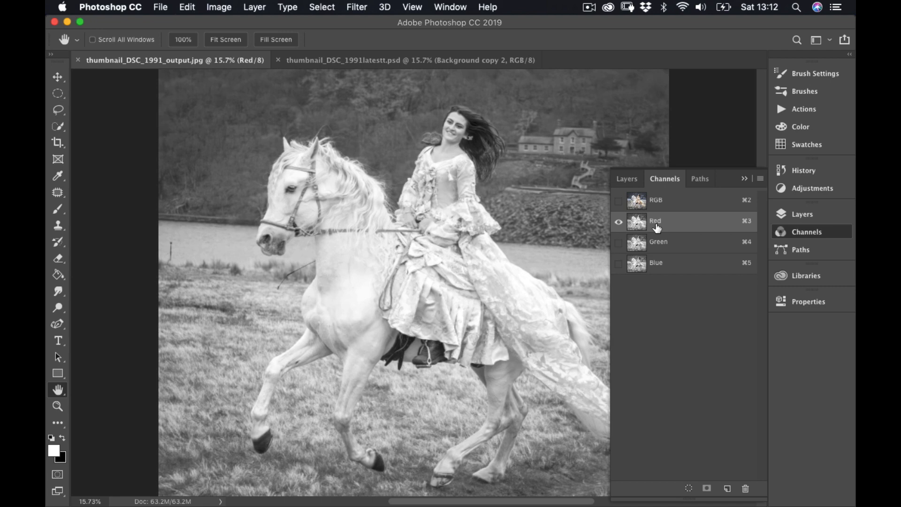
{"action": "left_click", "coordinate": [669, 247]}
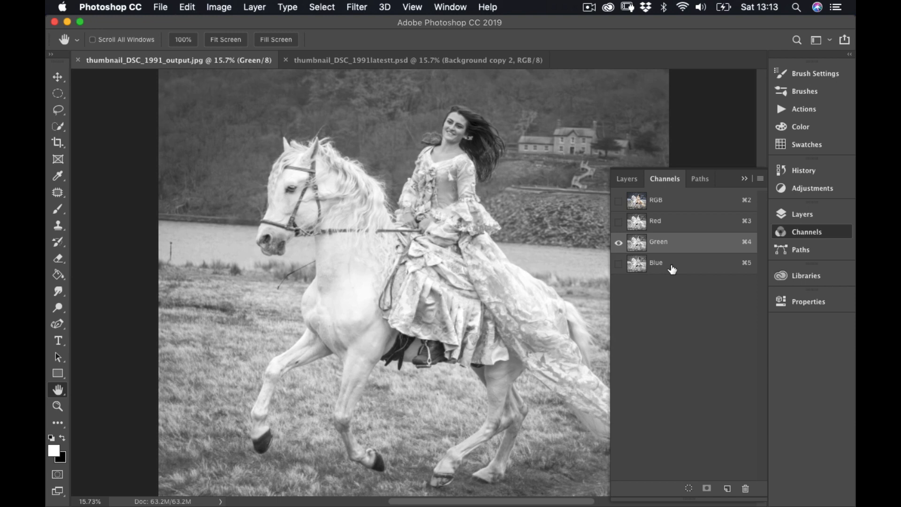
{"action": "left_click", "coordinate": [672, 269]}
{"action": "left_click", "coordinate": [673, 238]}
{"action": "left_click", "coordinate": [672, 223]}
{"action": "left_click", "coordinate": [672, 203]}
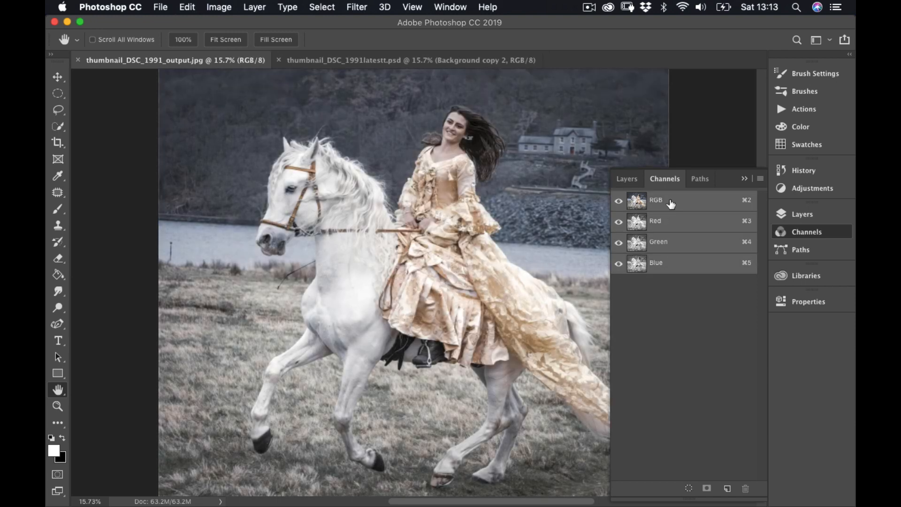
{"action": "left_click", "coordinate": [648, 220]}
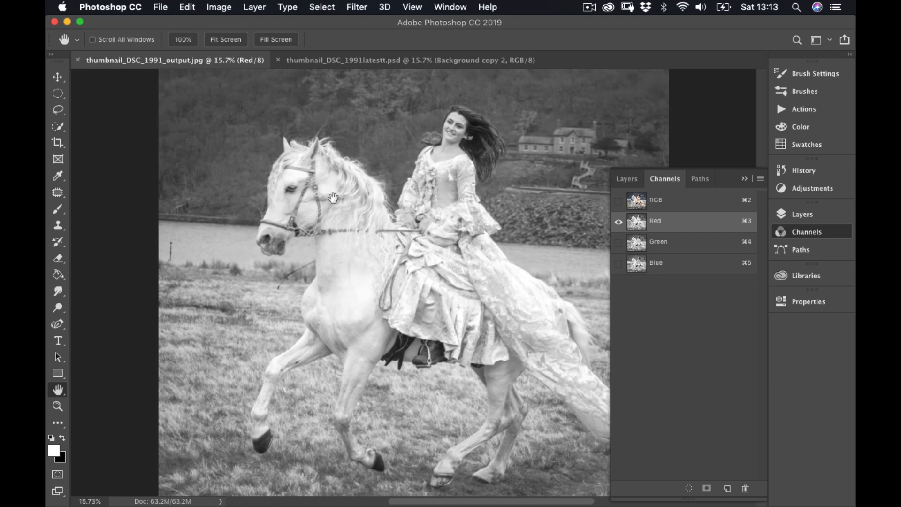
{"action": "left_click", "coordinate": [641, 245]}
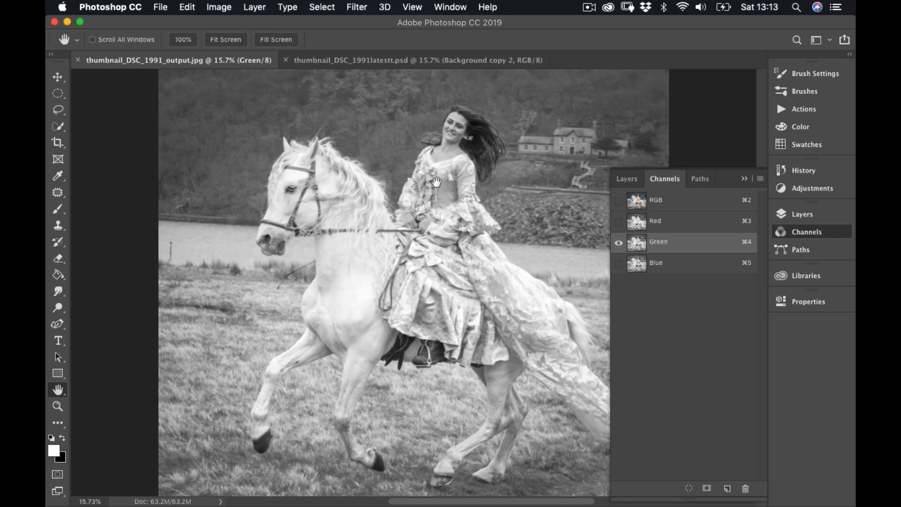
{"action": "left_click", "coordinate": [639, 260]}
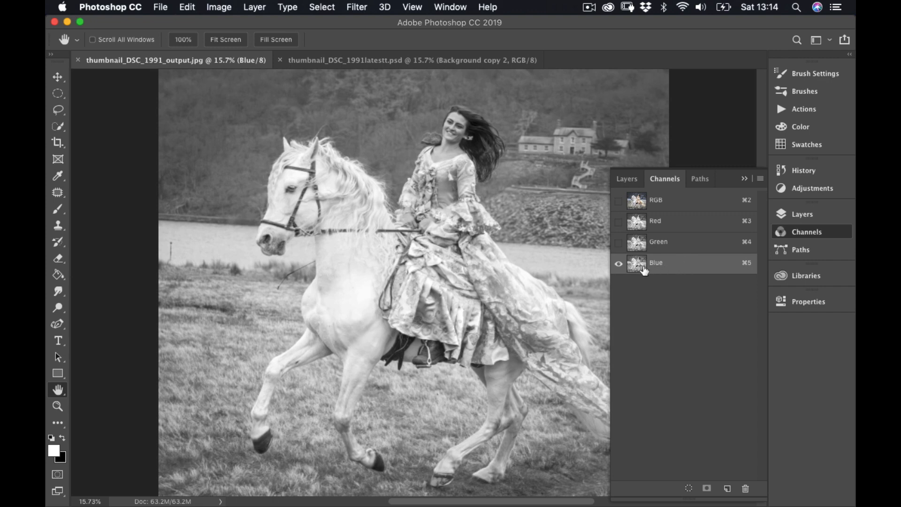
Duplicate the Blue channel as Blue copy and make the copy the only visible channel
{"action": "right_click", "coordinate": [676, 265]}
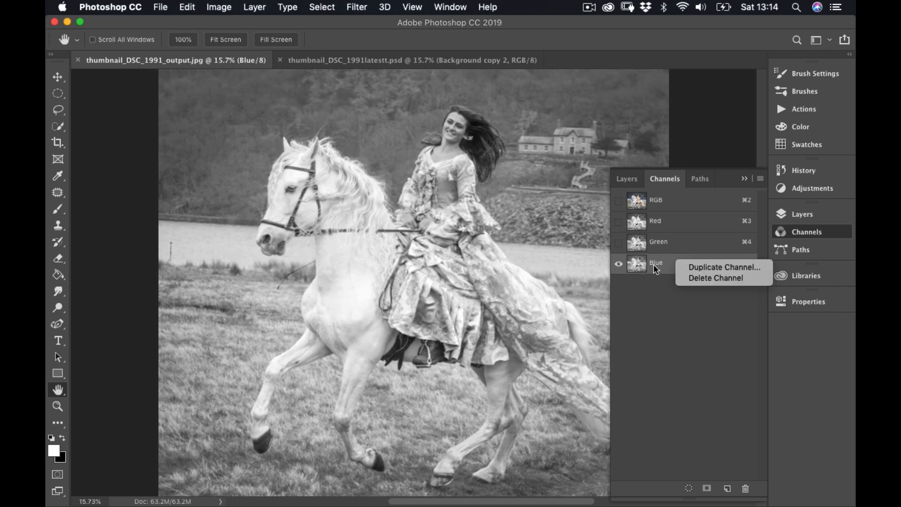
{"action": "left_click", "coordinate": [698, 267]}
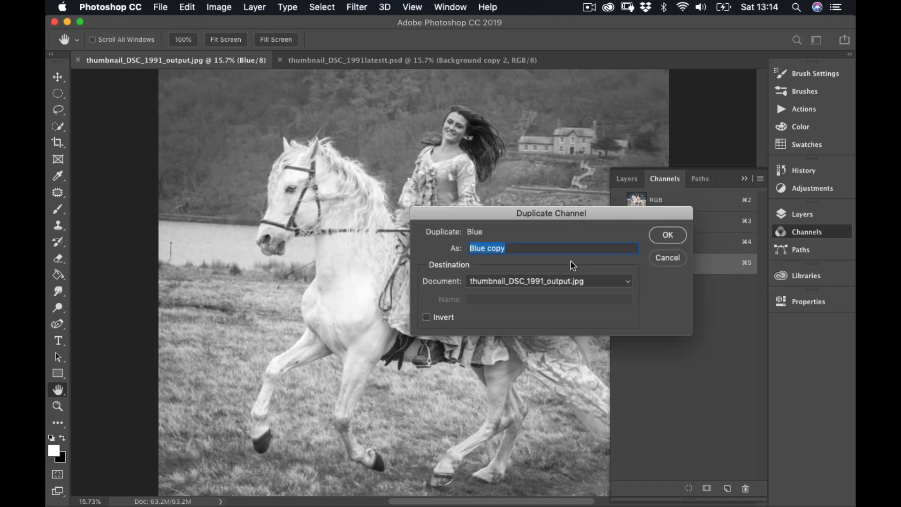
{"action": "left_click", "coordinate": [668, 235]}
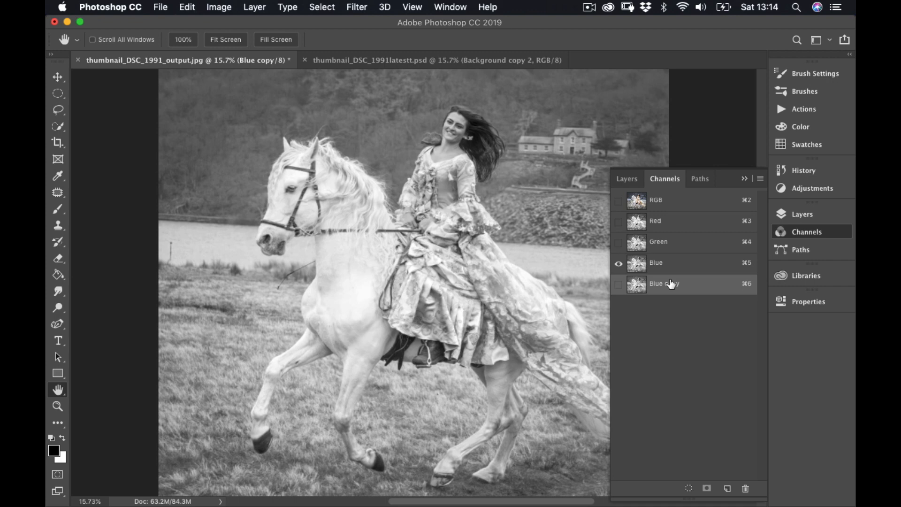
{"action": "left_click", "coordinate": [619, 284]}
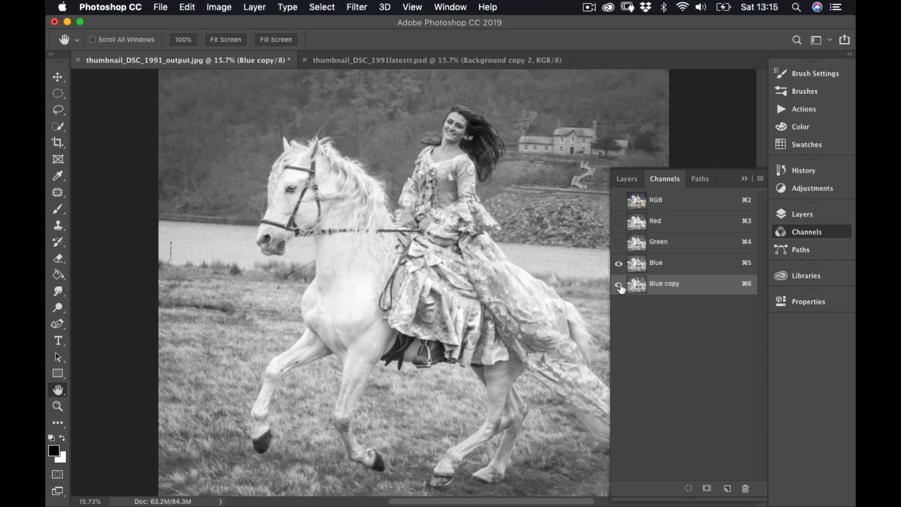
{"action": "left_click", "coordinate": [619, 263]}
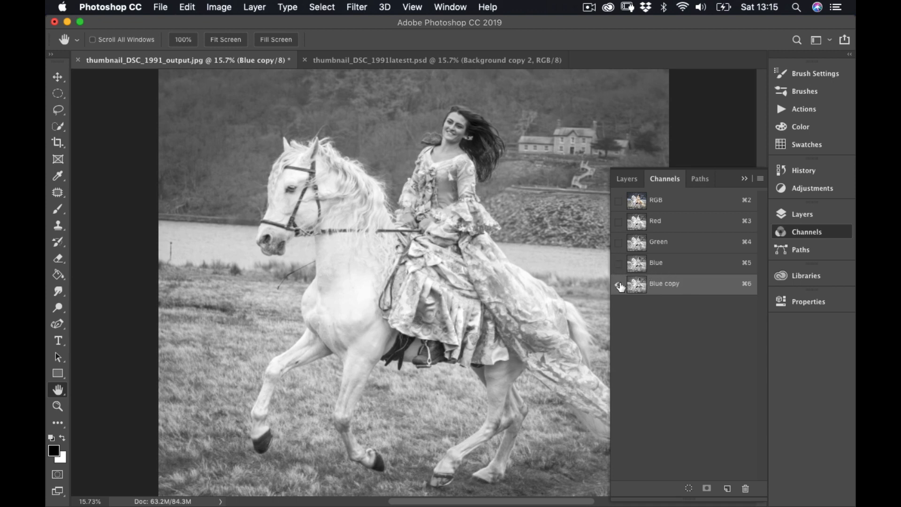
{"action": "left_click_drag", "start_coordinate": [690, 288], "coordinate": [690, 287]}
Darken the Blue copy channel with a Levels adjustment, setting the input black point to 90 and midtones to 0.67
{"action": "key", "text": "super+l"}
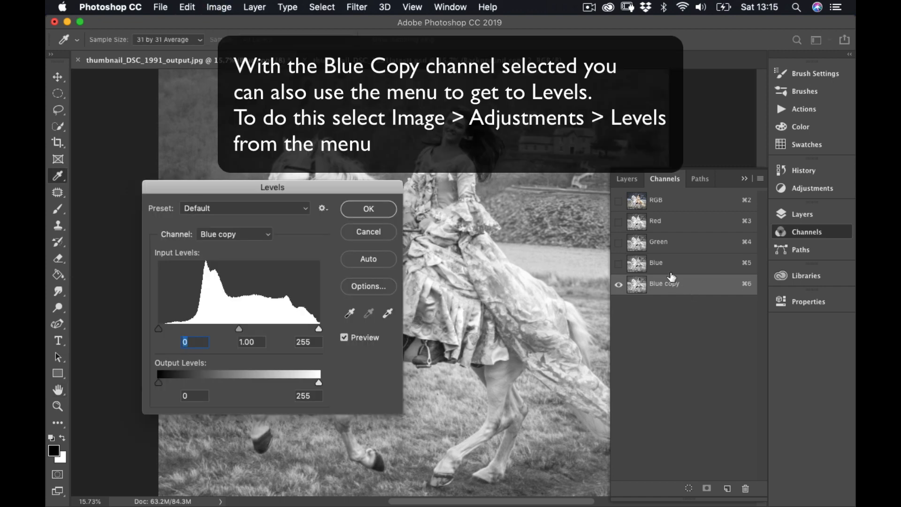
{"action": "left_click_drag", "start_coordinate": [287, 188], "coordinate": [285, 153]}
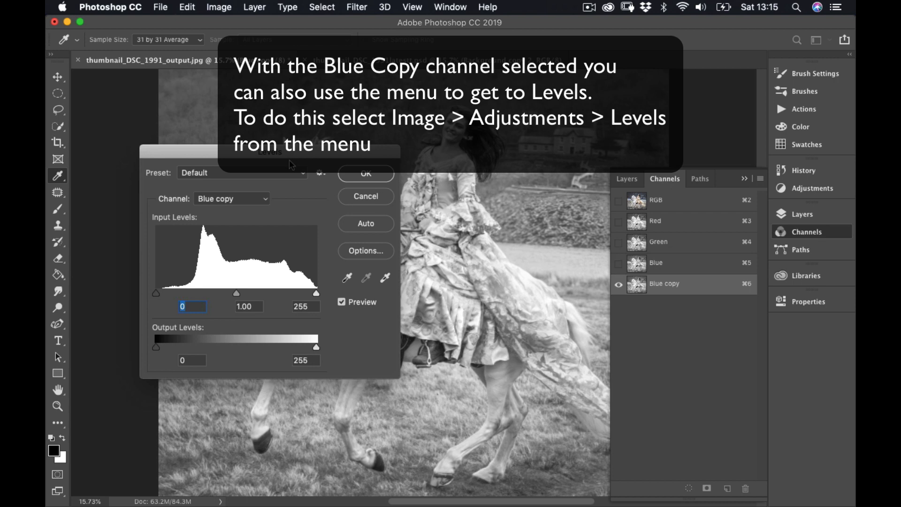
{"action": "left_click_drag", "start_coordinate": [302, 152], "coordinate": [310, 137]}
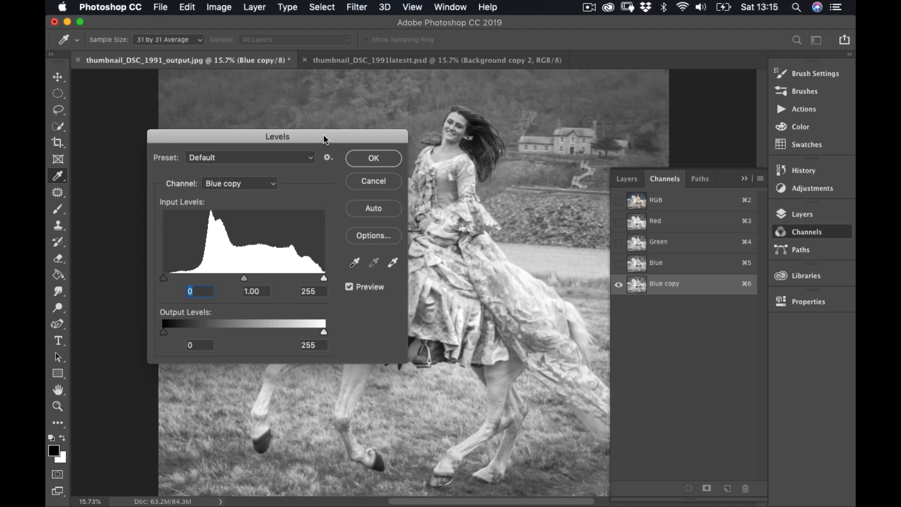
{"action": "left_click_drag", "start_coordinate": [325, 139], "coordinate": [628, 226]}
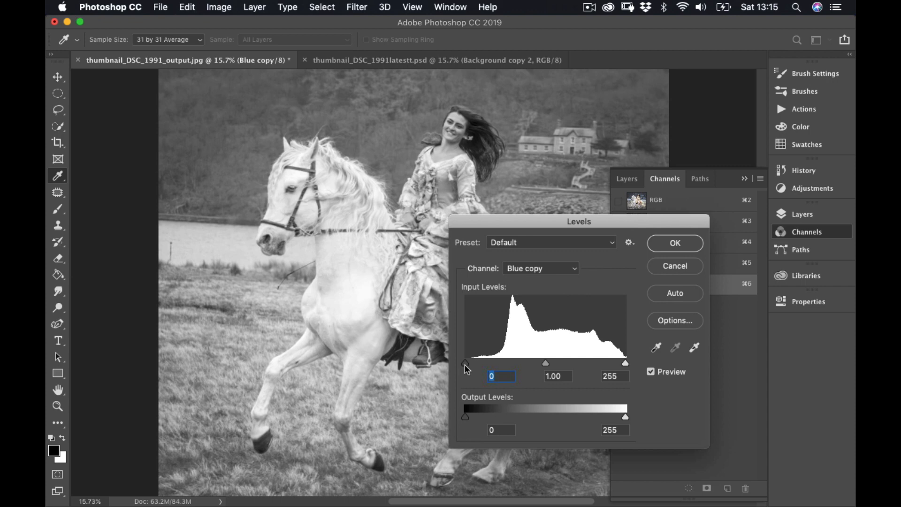
{"action": "left_click_drag", "start_coordinate": [466, 369], "coordinate": [507, 370]}
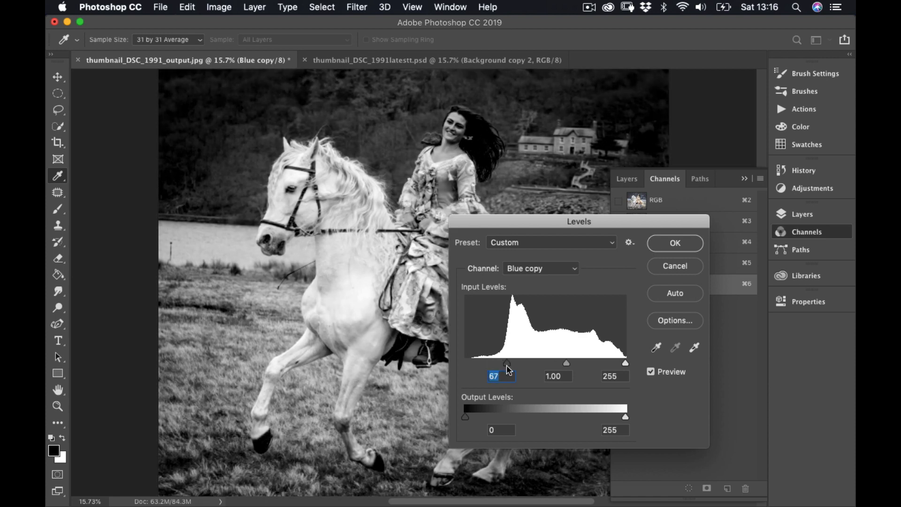
{"action": "left_click_drag", "start_coordinate": [507, 367], "coordinate": [509, 367]}
{"action": "mouse_move", "coordinate": [626, 365]}
{"action": "left_mouse_down"}
{"action": "mouse_move", "coordinate": [597, 365]}
{"action": "mouse_move", "coordinate": [626, 365]}
{"action": "left_mouse_up"}
{"action": "left_click_drag", "start_coordinate": [508, 365], "coordinate": [577, 365]}
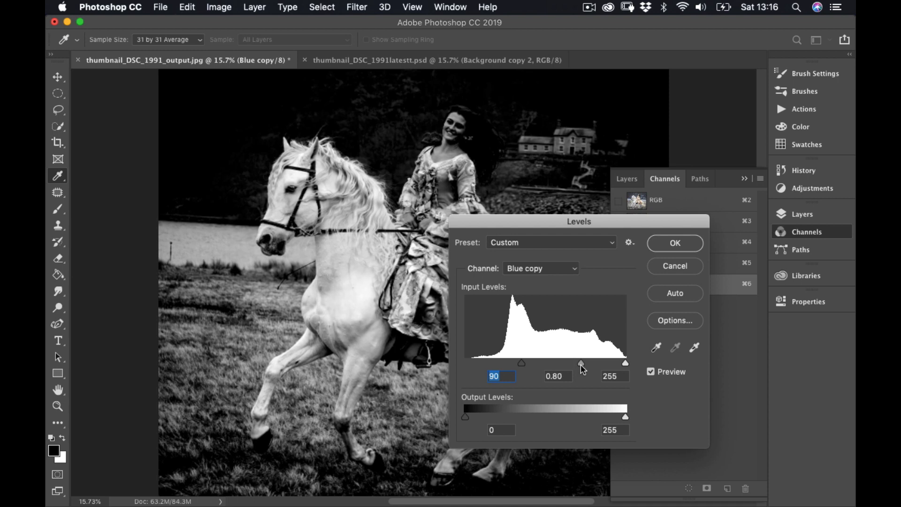
{"action": "left_click_drag", "start_coordinate": [581, 364], "coordinate": [588, 364]}
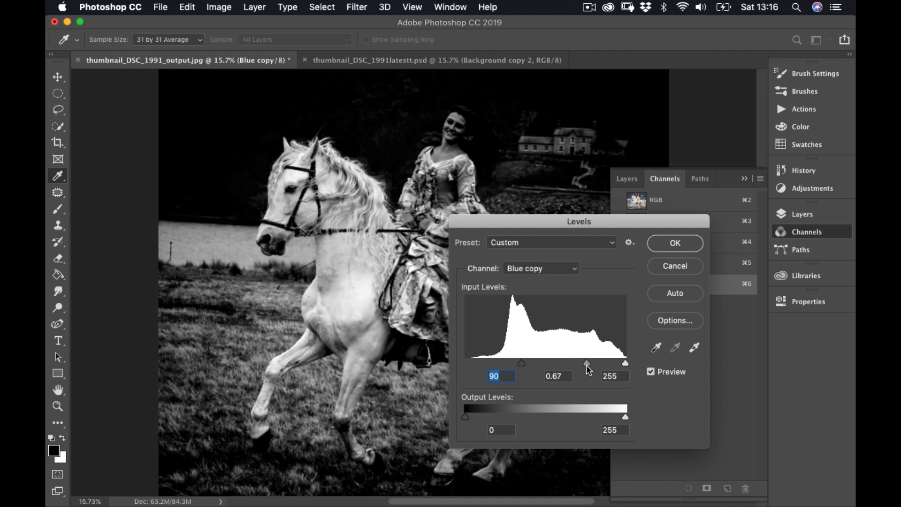
{"action": "key", "text": "Tab"}
{"action": "left_click", "coordinate": [675, 242]}
{"action": "key", "text": "h"}
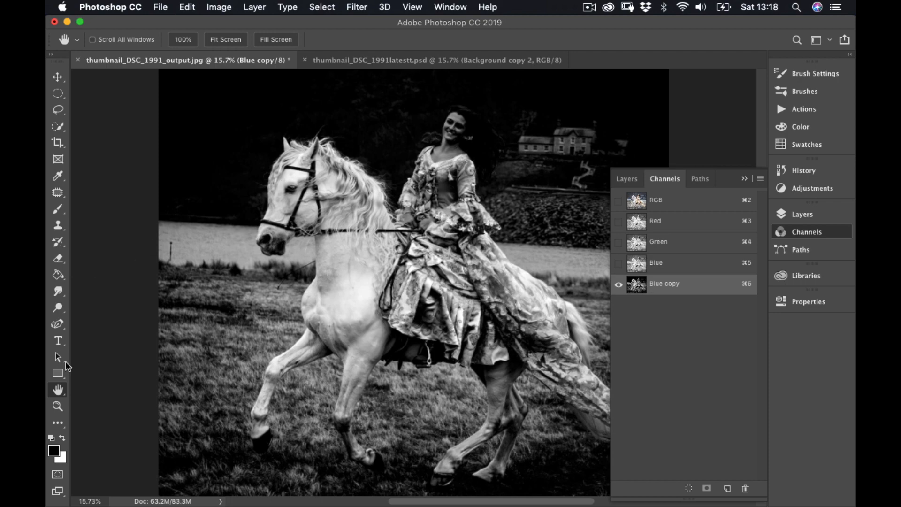
Inspect the horse's mane, ears and stray hairs in the Blue copy channel at 100% zoom
{"action": "double_click", "coordinate": [58, 407]}
{"action": "scroll", "coordinate": [249, 371], "scroll_direction": "up", "scroll_amount": 5}
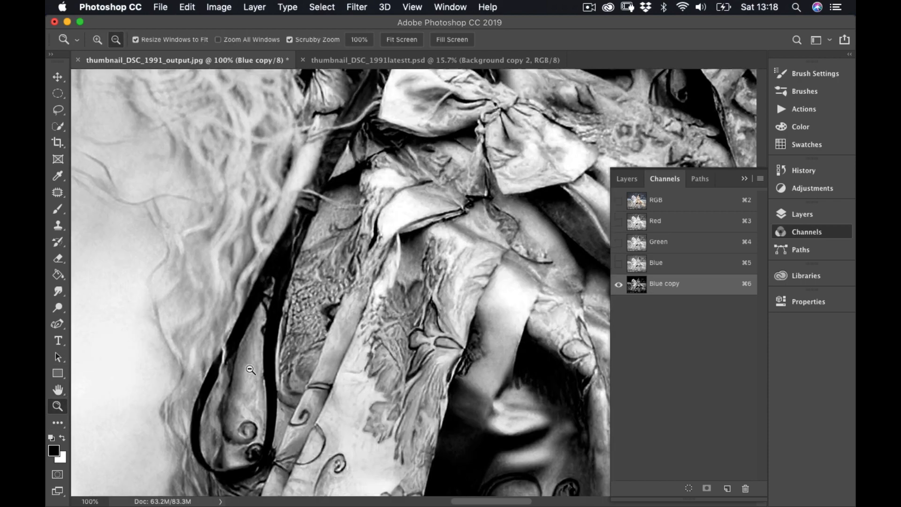
{"action": "scroll", "coordinate": [250, 371], "scroll_direction": "up", "scroll_amount": 3}
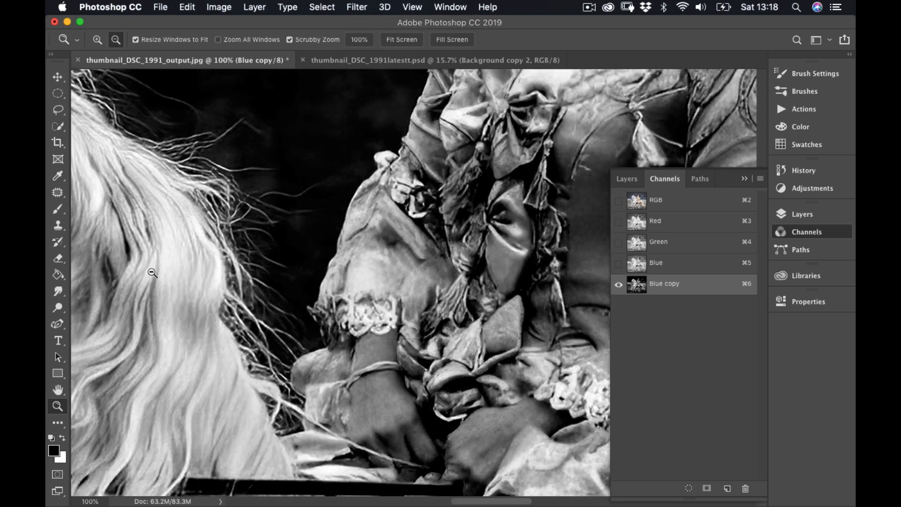
{"action": "left_click_drag", "start_coordinate": [144, 255], "coordinate": [336, 343]}
{"action": "left_click_drag", "start_coordinate": [217, 283], "coordinate": [291, 348]}
{"action": "mouse_move", "coordinate": [191, 261]}
{"action": "left_mouse_down"}
{"action": "mouse_move", "coordinate": [222, 343]}
{"action": "mouse_move", "coordinate": [215, 374]}
{"action": "mouse_move", "coordinate": [153, 378]}
{"action": "left_mouse_up"}
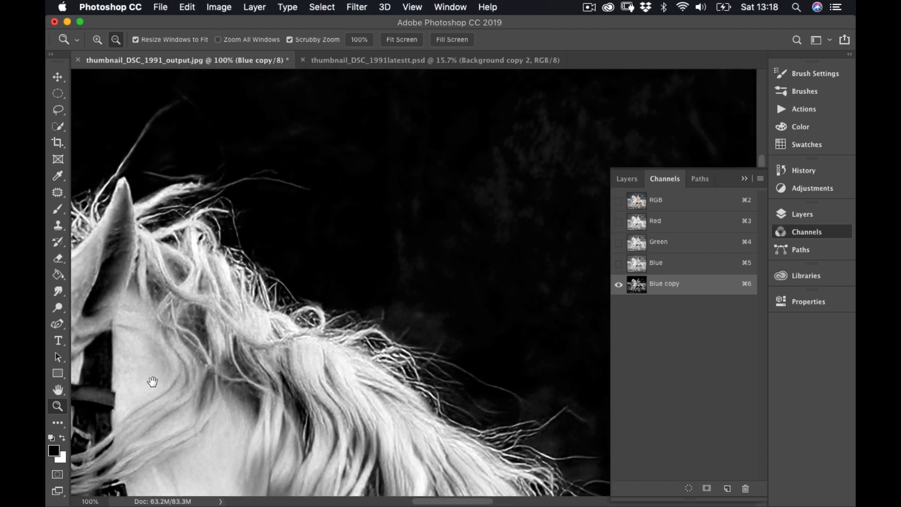
{"action": "left_click_drag", "start_coordinate": [404, 133], "coordinate": [396, 147]}
{"action": "left_click_drag", "start_coordinate": [157, 398], "coordinate": [358, 382]}
{"action": "left_click_drag", "start_coordinate": [286, 364], "coordinate": [312, 383]}
{"action": "left_click_drag", "start_coordinate": [210, 359], "coordinate": [316, 340]}
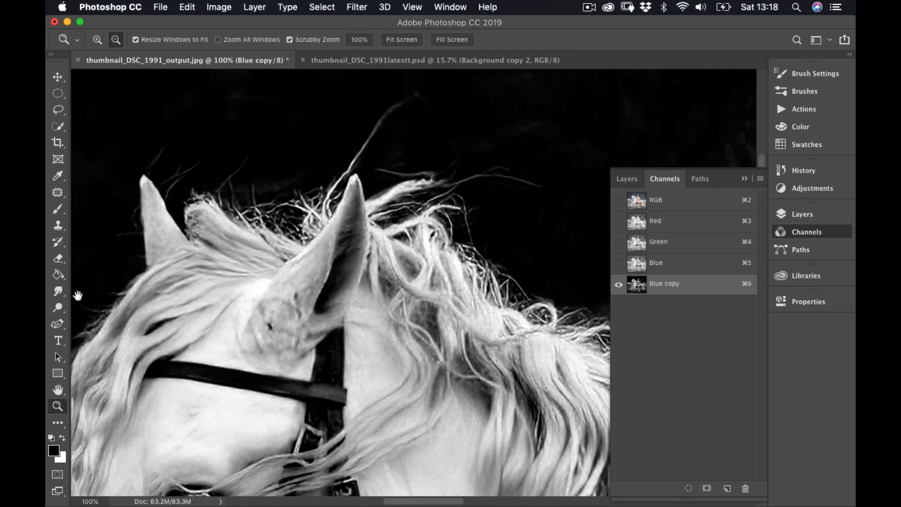
{"action": "left_click_drag", "start_coordinate": [382, 289], "coordinate": [284, 262]}
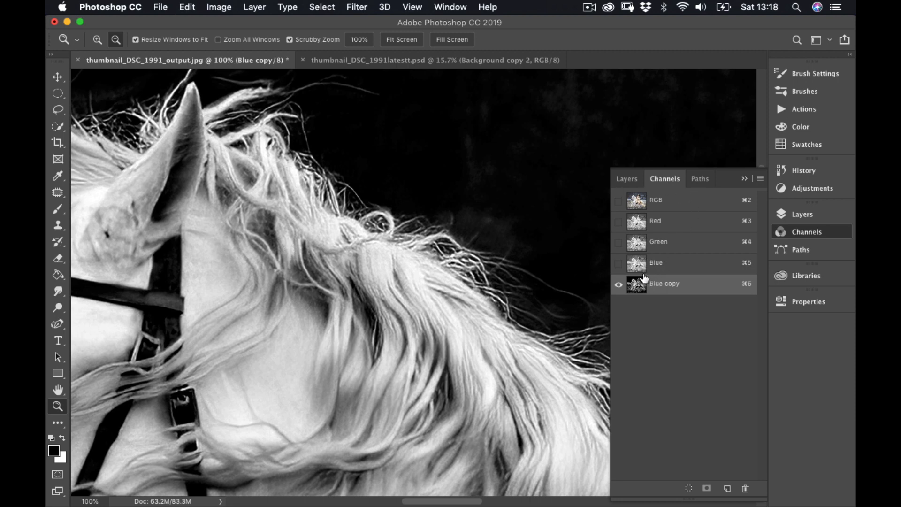
Choose the Brush tool and set its painting mode to Overlay
{"action": "left_click", "coordinate": [59, 211]}
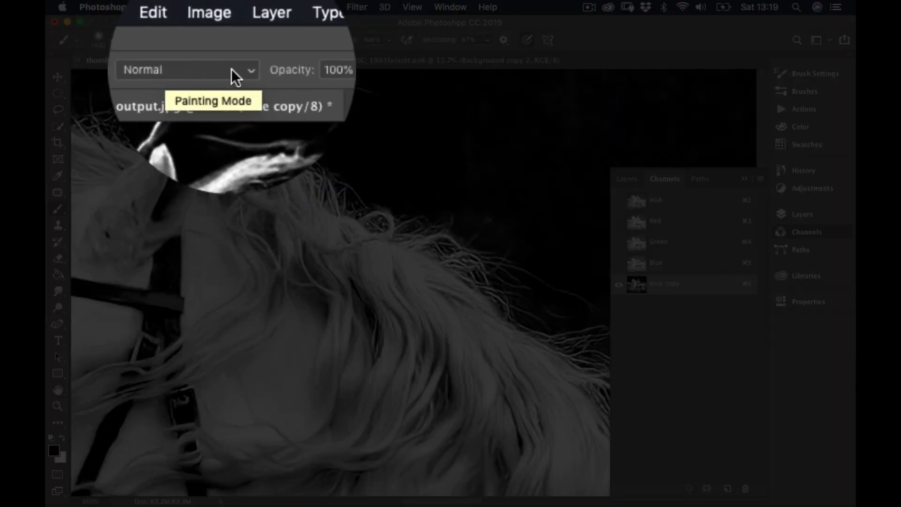
{"action": "left_click", "coordinate": [243, 73]}
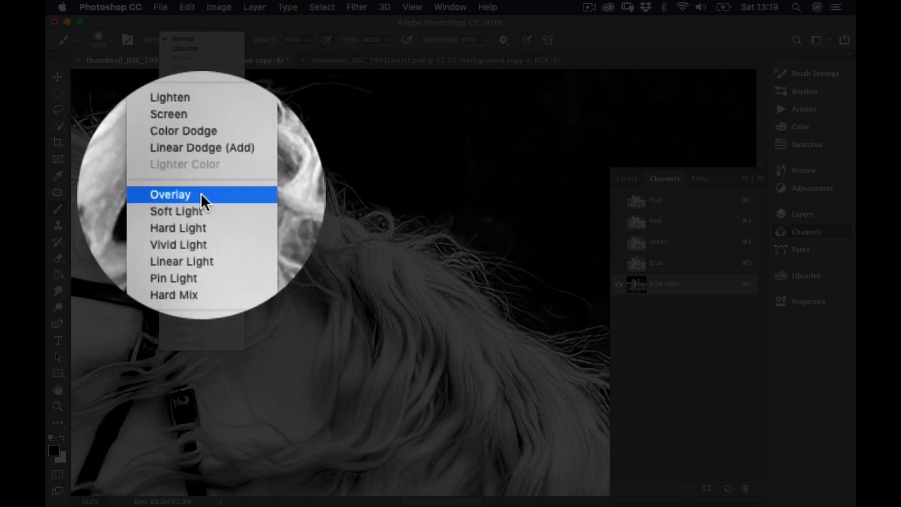
{"action": "left_click", "coordinate": [190, 194]}
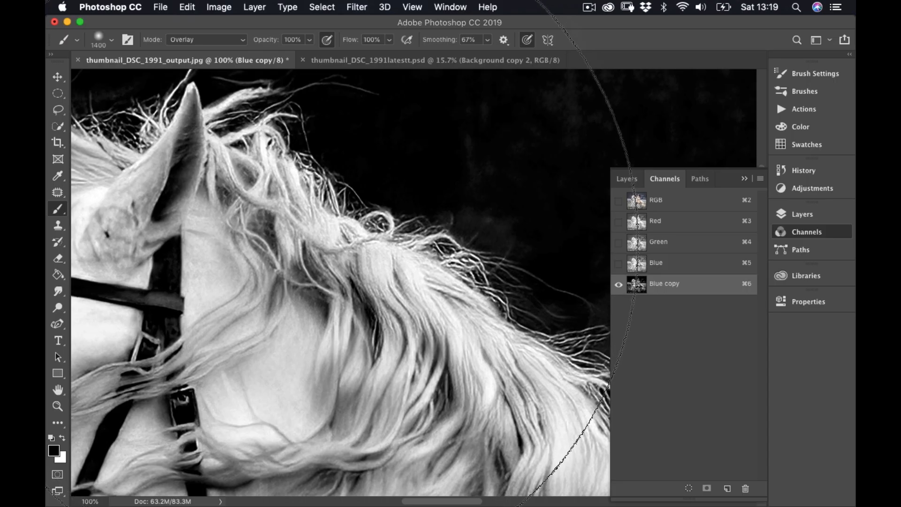
Shrink the brush tip to below 60 px for working along the mane and set its flow to 23%
{"action": "key", "text": "bracketleft"}
{"action": "key", "text": "bracketleft"}
{"action": "key", "text": "bracketleft"}
{"action": "key", "text": "bracketleft"}
{"action": "key", "text": "bracketleft"}
{"action": "key", "text": "bracketleft"}
{"action": "key", "text": "bracketleft"}
{"action": "key", "text": "bracketleft"}
{"action": "key", "text": "bracketleft"}
{"action": "key", "text": "bracketleft"}
{"action": "key", "text": "bracketleft"}
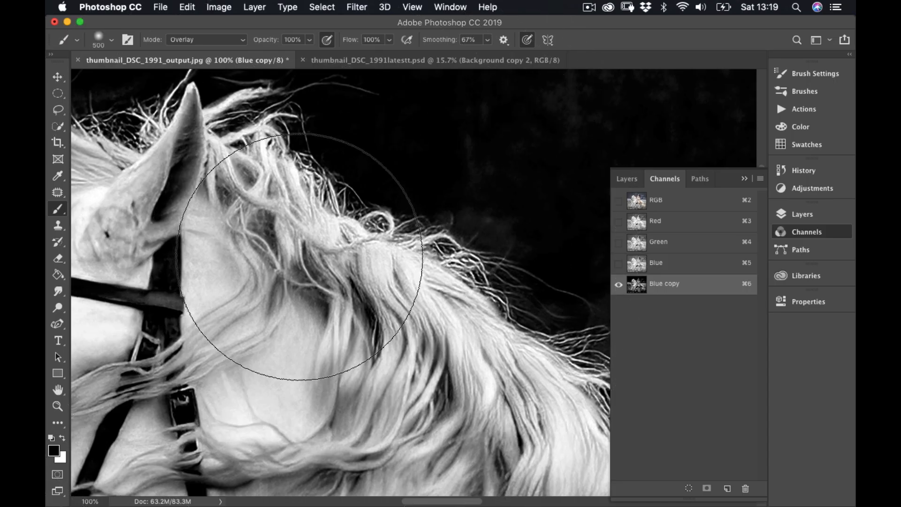
{"action": "key", "text": "bracketleft"}
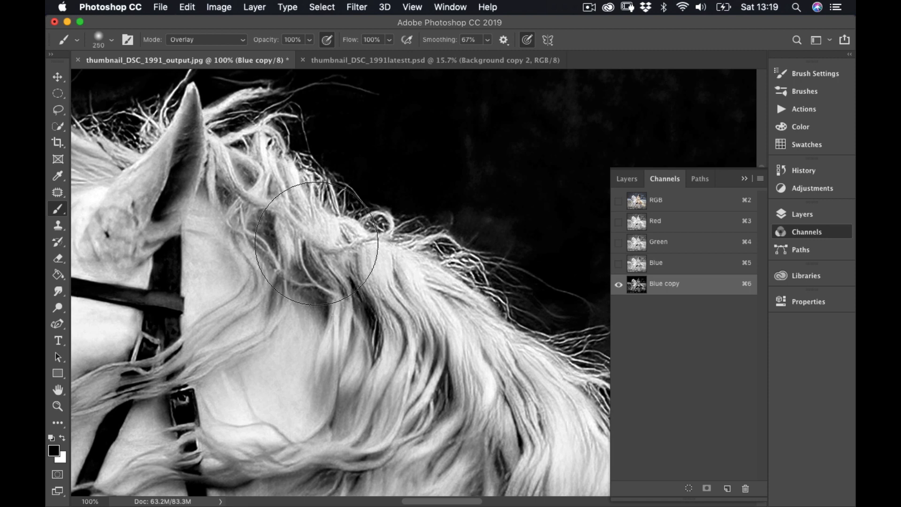
{"action": "key", "text": "bracketleft"}
{"action": "key", "text": "bracketleft"}
{"action": "key", "text": "bracketleft"}
{"action": "key", "text": "bracketleft"}
{"action": "key", "text": "bracketleft"}
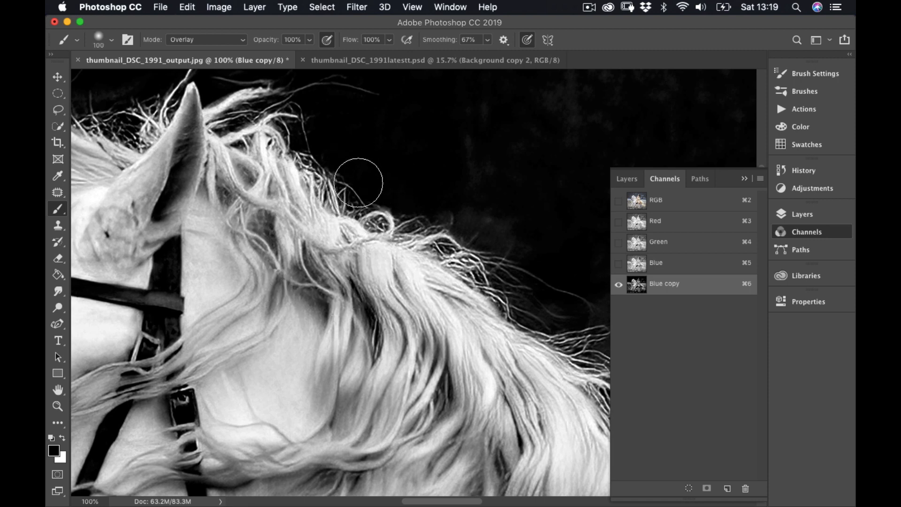
{"action": "key", "text": "bracketleft"}
{"action": "key", "text": "bracketleft"}
{"action": "key", "text": "bracketleft"}
{"action": "key", "text": "bracketleft"}
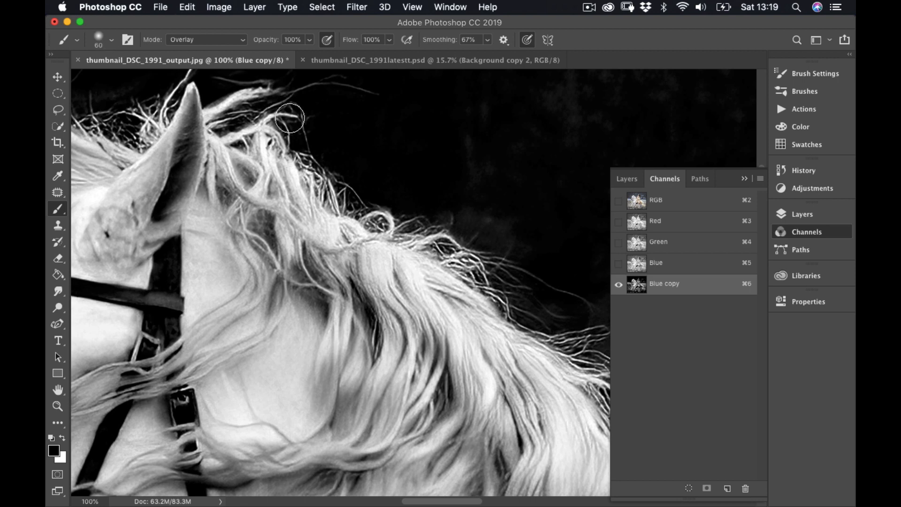
{"action": "key", "text": "bracketleft"}
{"action": "key", "text": "bracketleft"}
{"action": "key", "text": "bracketleft"}
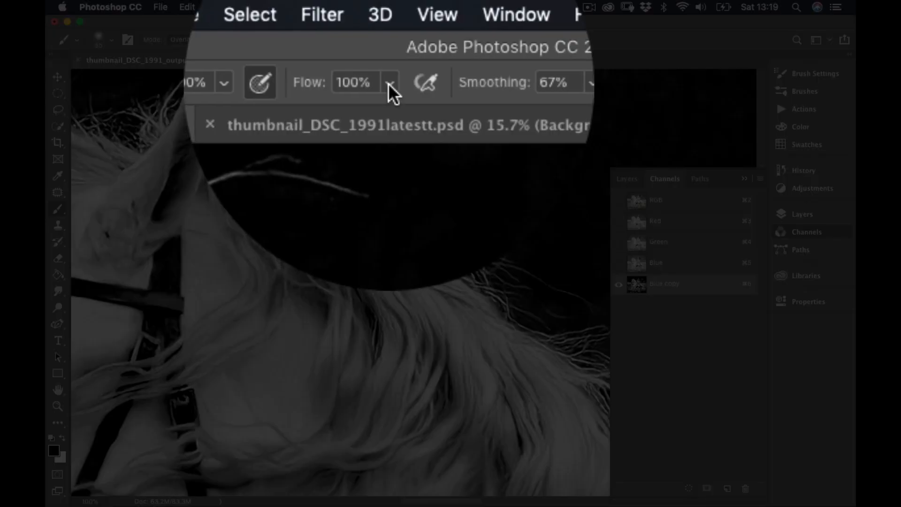
{"action": "left_click", "coordinate": [389, 40]}
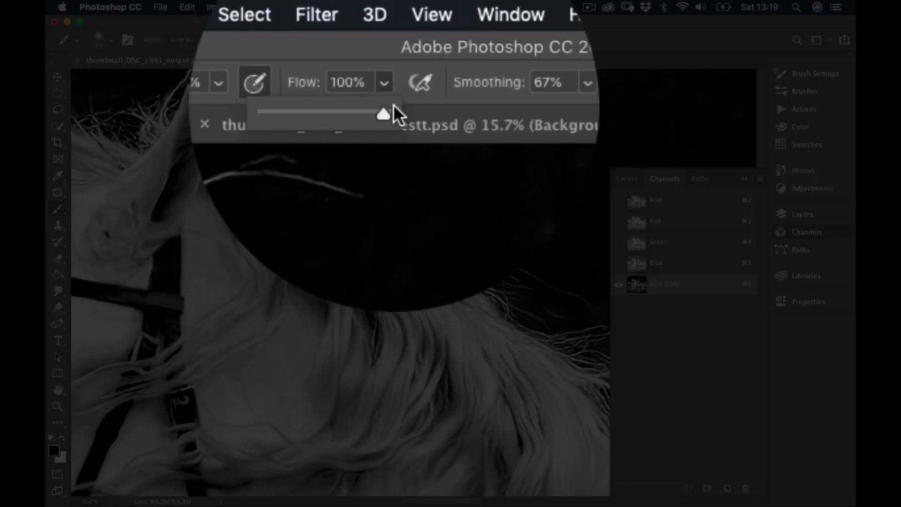
{"action": "left_click", "coordinate": [343, 114]}
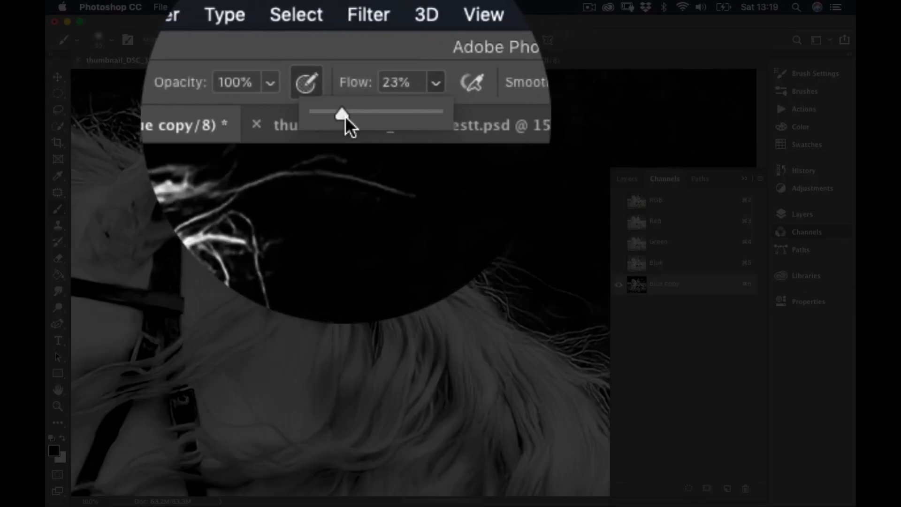
Set the brush flow to 22% and paint black in the Blue copy channel over the background bordering the mane and ears
{"action": "left_click_drag", "start_coordinate": [343, 115], "coordinate": [343, 115]}
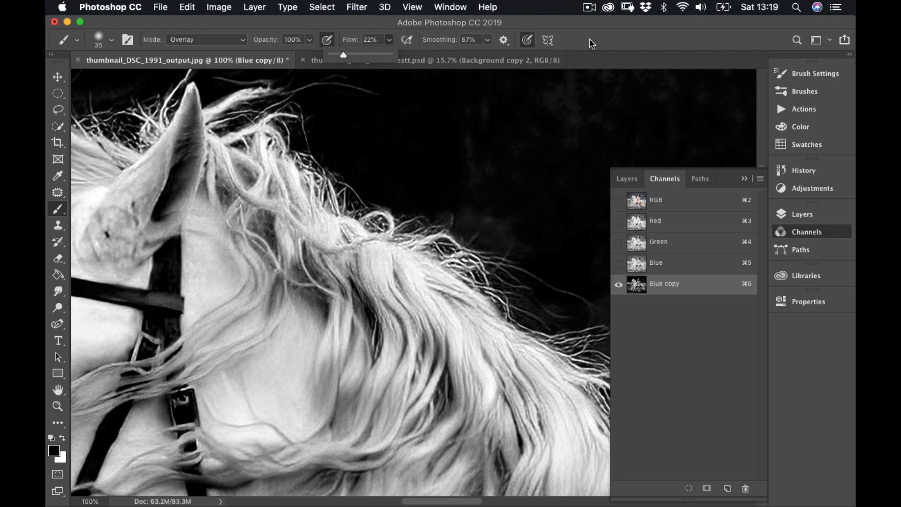
{"action": "left_click", "coordinate": [592, 44]}
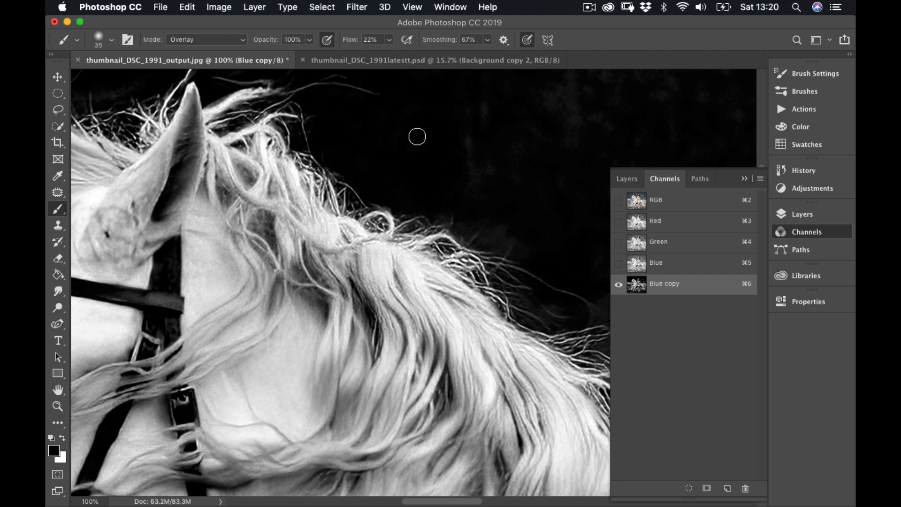
{"action": "mouse_move", "coordinate": [388, 158]}
{"action": "left_mouse_down"}
{"action": "mouse_move", "coordinate": [466, 169]}
{"action": "mouse_move", "coordinate": [624, 232]}
{"action": "mouse_move", "coordinate": [527, 262]}
{"action": "left_mouse_up"}
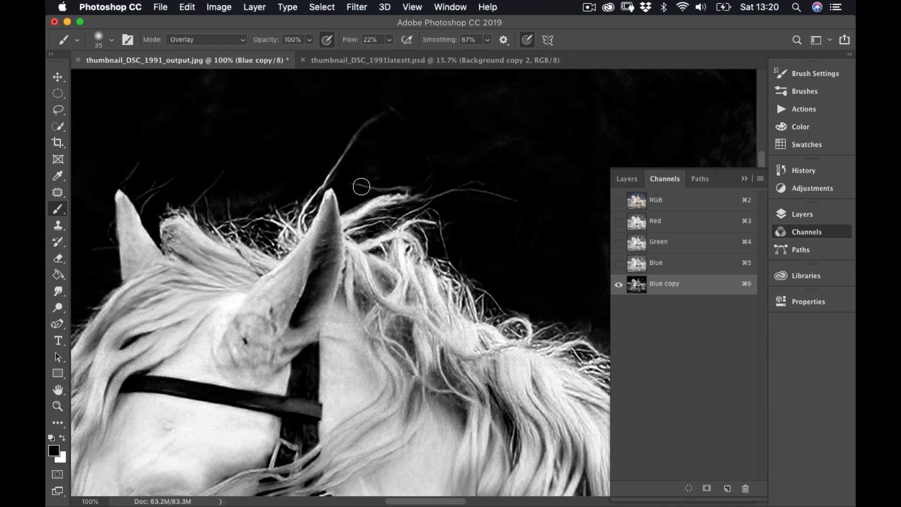
{"action": "left_click_drag", "start_coordinate": [441, 141], "coordinate": [467, 141]}
{"action": "left_click_drag", "start_coordinate": [151, 261], "coordinate": [170, 181]}
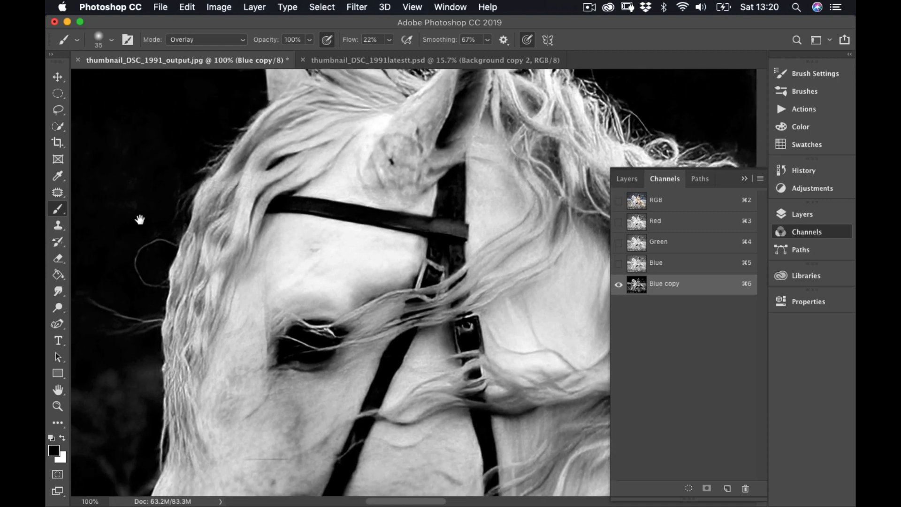
{"action": "left_click_drag", "start_coordinate": [140, 220], "coordinate": [191, 196]}
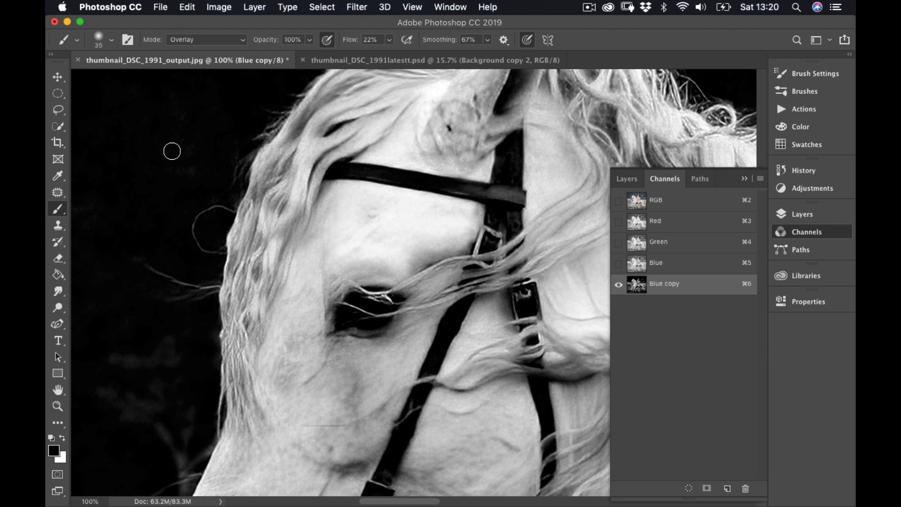
Keep the brush in Overlay mode, raise its flow to 100% and lower its opacity to 30%
{"action": "left_click", "coordinate": [243, 41]}
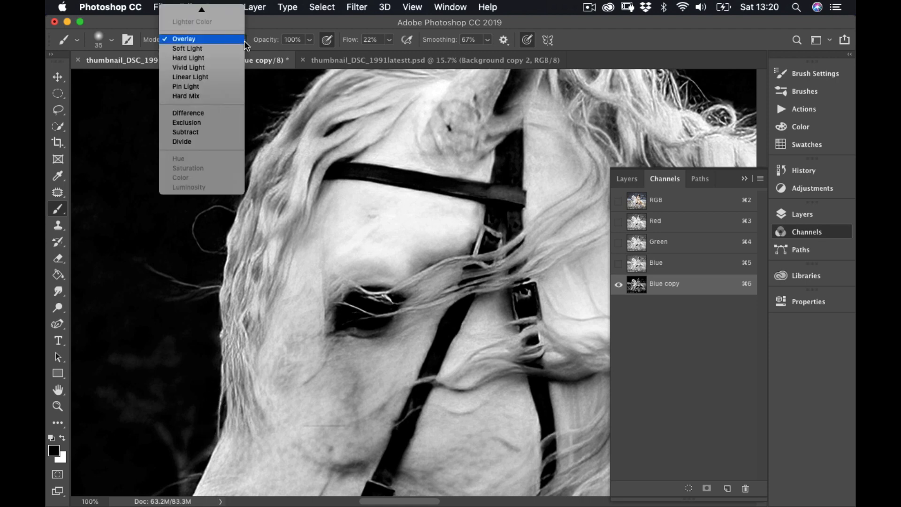
{"action": "left_click", "coordinate": [266, 26]}
{"action": "left_click", "coordinate": [310, 40]}
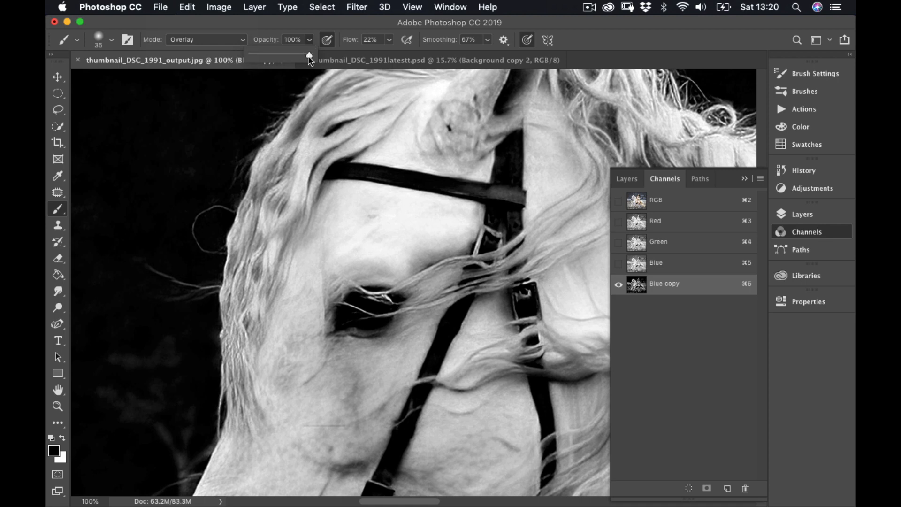
{"action": "left_click", "coordinate": [390, 41]}
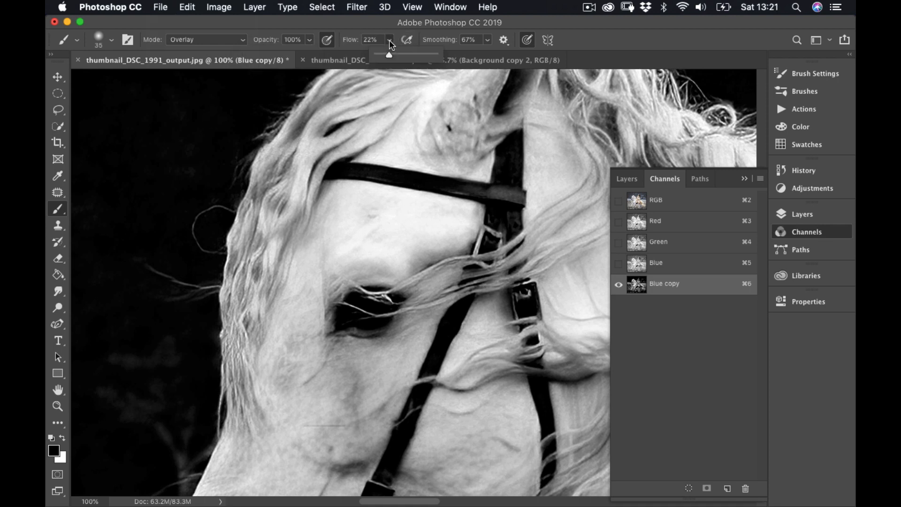
{"action": "left_click_drag", "start_coordinate": [392, 53], "coordinate": [437, 57]}
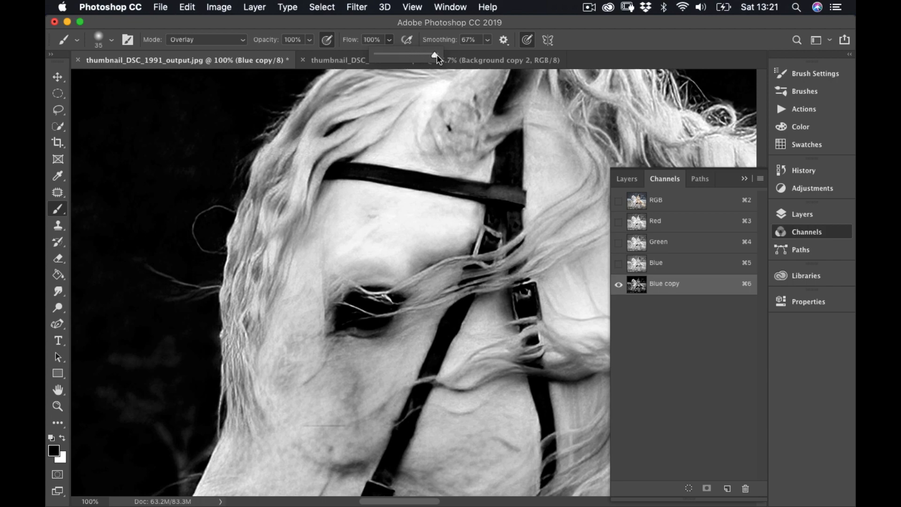
{"action": "left_click", "coordinate": [310, 41]}
{"action": "left_click_drag", "start_coordinate": [296, 57], "coordinate": [267, 57]}
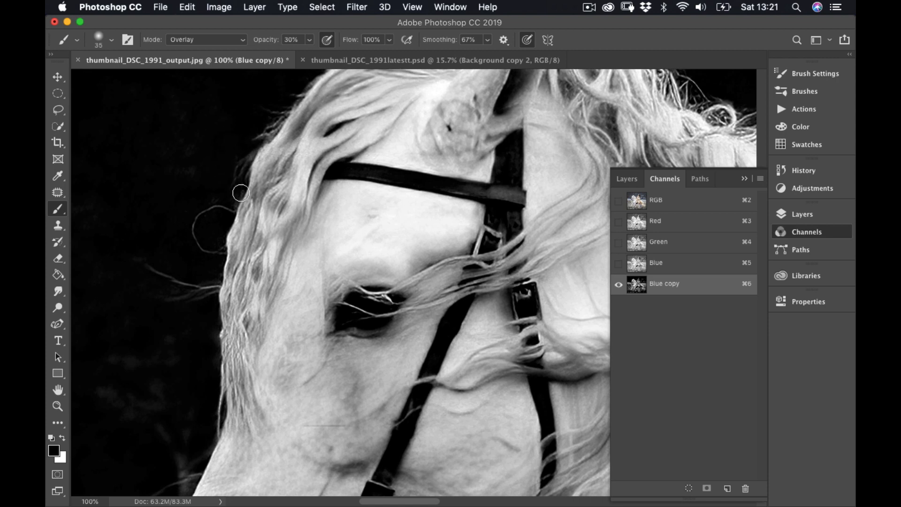
Paint black over the background around the horse's ears, forelock and upper mane without covering the stray hairs
{"action": "scroll", "coordinate": [404, 233], "scroll_direction": "up", "scroll_amount": 10}
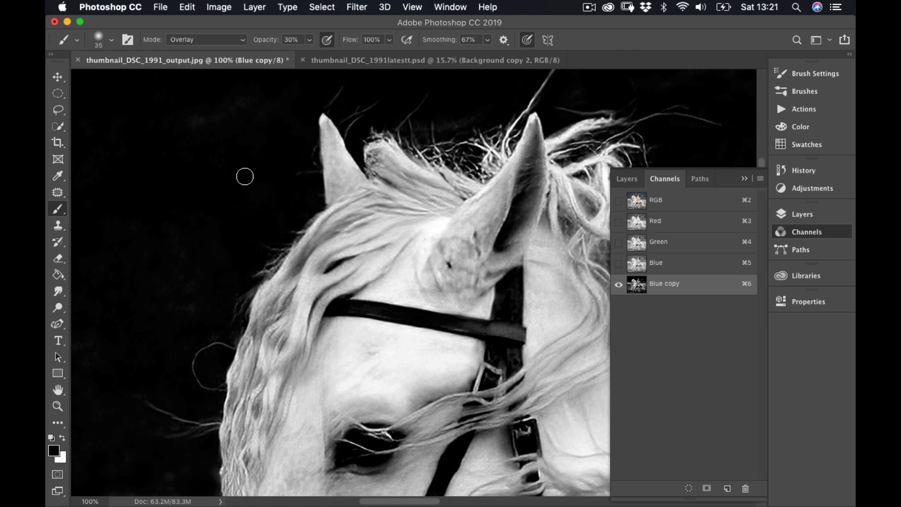
{"action": "scroll", "coordinate": [442, 144], "scroll_direction": "up", "scroll_amount": 1}
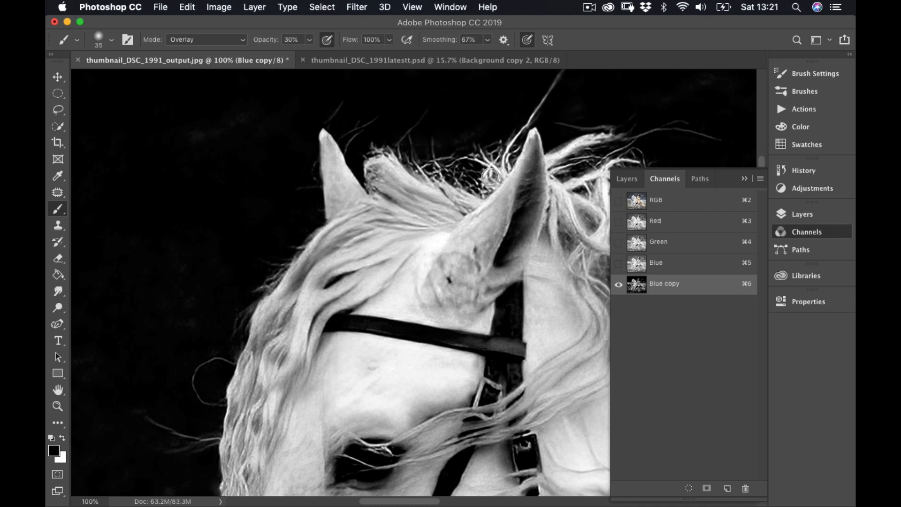
{"action": "left_click_drag", "start_coordinate": [467, 164], "coordinate": [139, 141]}
{"action": "left_click_drag", "start_coordinate": [521, 207], "coordinate": [469, 203]}
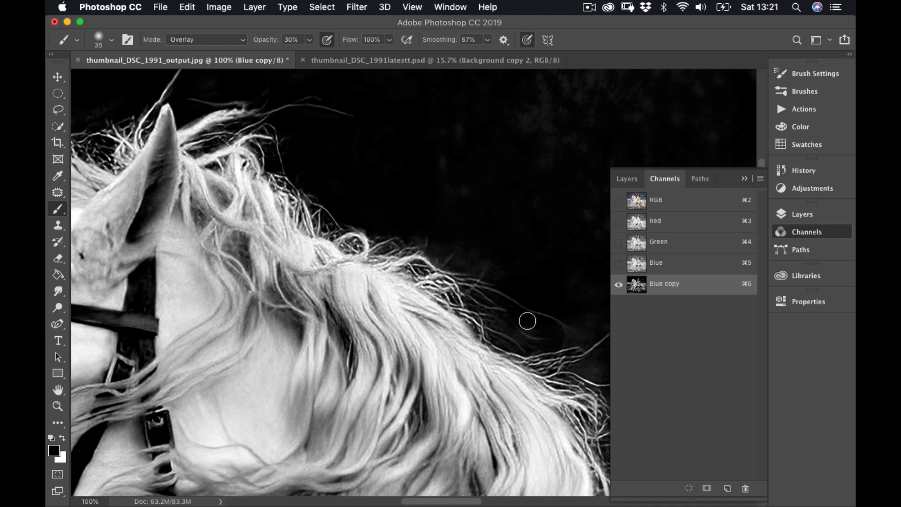
Set the brush opacity to 52% and darken the background beside the loose hairs along the horse's neck
{"action": "left_click", "coordinate": [311, 39]}
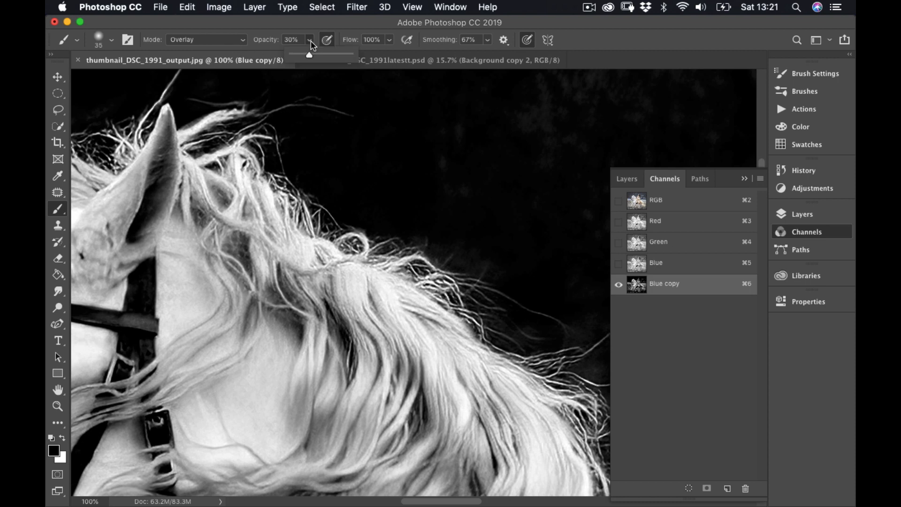
{"action": "left_click", "coordinate": [515, 275]}
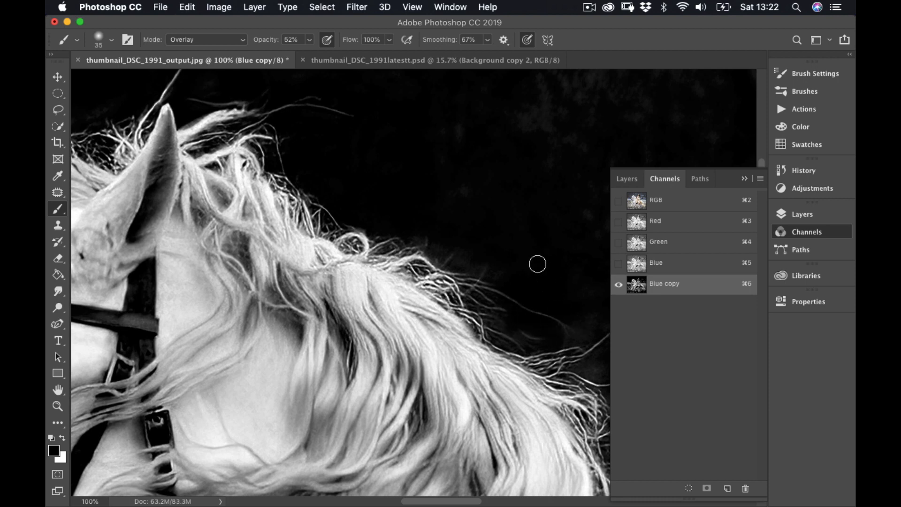
{"action": "left_click_drag", "start_coordinate": [544, 255], "coordinate": [321, 163]}
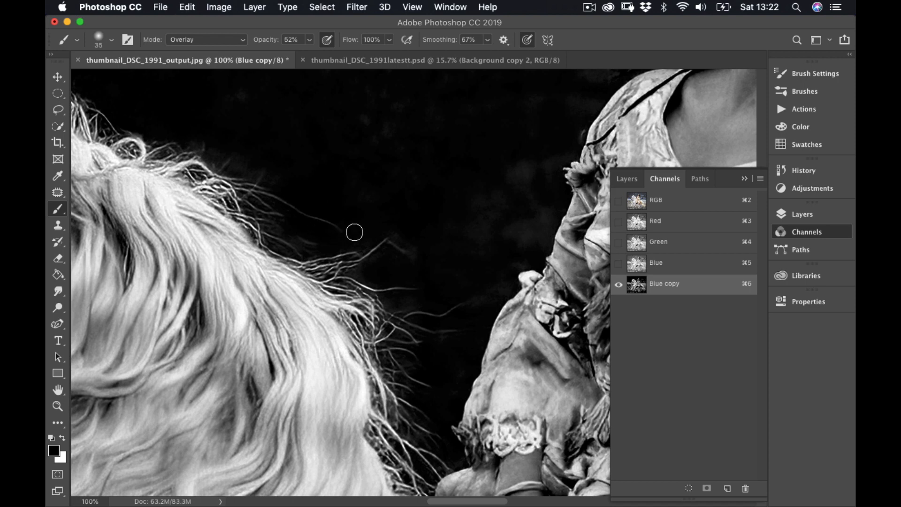
Darken the background gap between the lower mane's loose hairs and the rider's sleeve
{"action": "scroll", "coordinate": [418, 181], "scroll_direction": "down", "scroll_amount": 5}
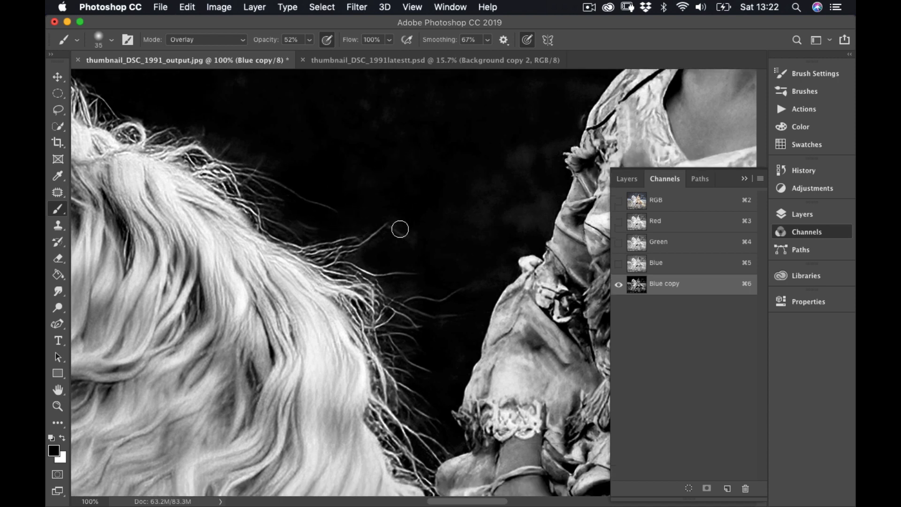
{"action": "scroll", "coordinate": [388, 244], "scroll_direction": "down", "scroll_amount": 3}
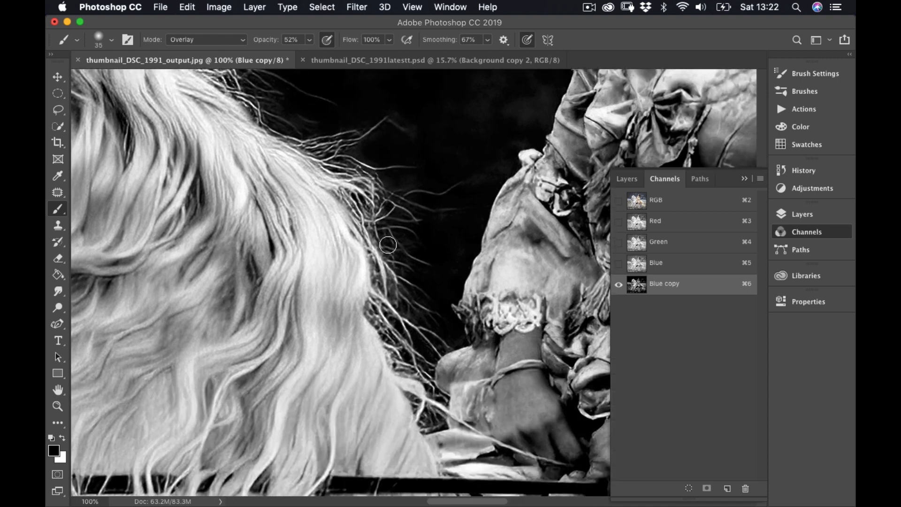
{"action": "mouse_move", "coordinate": [436, 415]}
{"action": "left_mouse_down"}
{"action": "mouse_move", "coordinate": [420, 352]}
{"action": "mouse_move", "coordinate": [447, 409]}
{"action": "mouse_move", "coordinate": [409, 383]}
{"action": "left_mouse_up"}
{"action": "left_click_drag", "start_coordinate": [427, 348], "coordinate": [456, 350]}
{"action": "scroll", "coordinate": [462, 268], "scroll_direction": "down", "scroll_amount": 5}
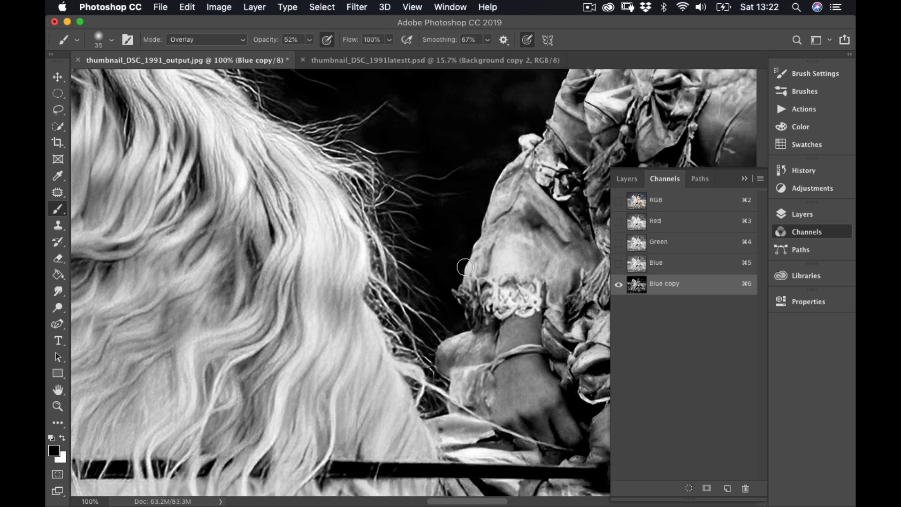
{"action": "scroll", "coordinate": [460, 276], "scroll_direction": "down", "scroll_amount": 1}
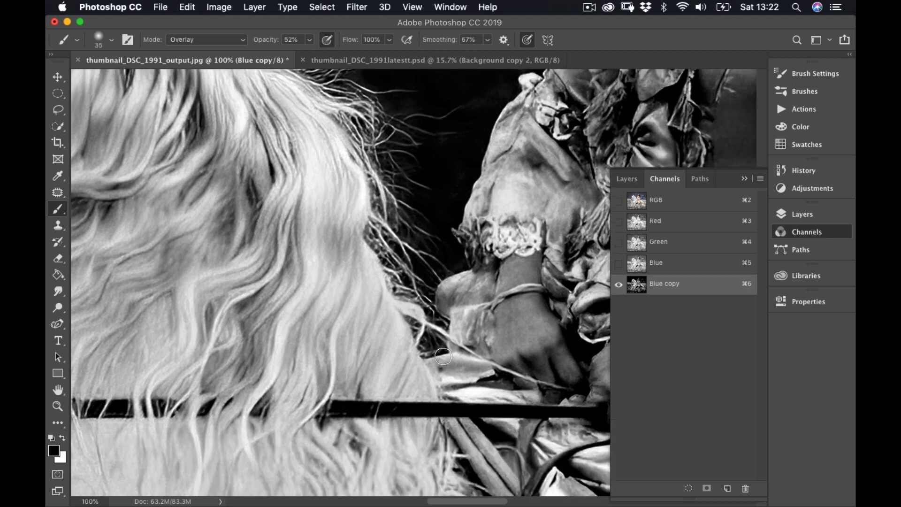
Paint a first black Overlay stroke over the background along the upper edge of the horse's tail
{"action": "scroll", "coordinate": [457, 335], "scroll_direction": "right", "scroll_amount": 10}
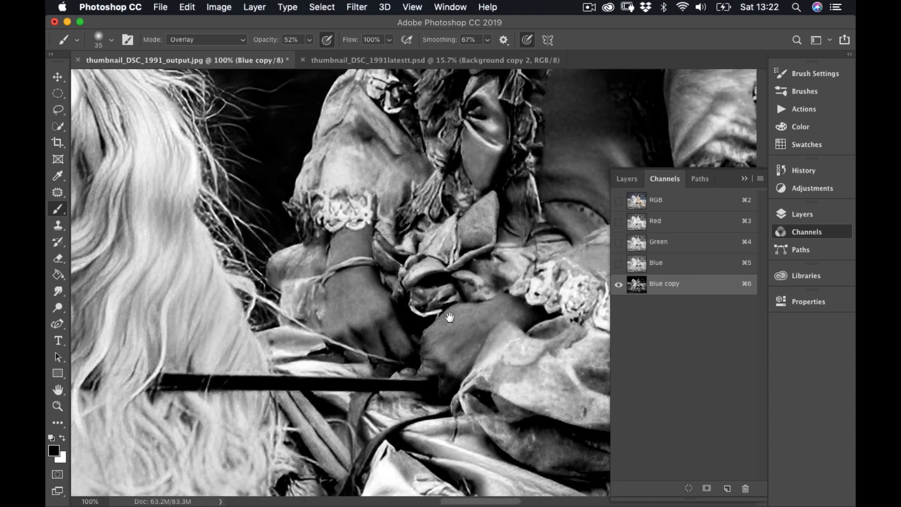
{"action": "scroll", "coordinate": [438, 342], "scroll_direction": "down", "scroll_amount": 10}
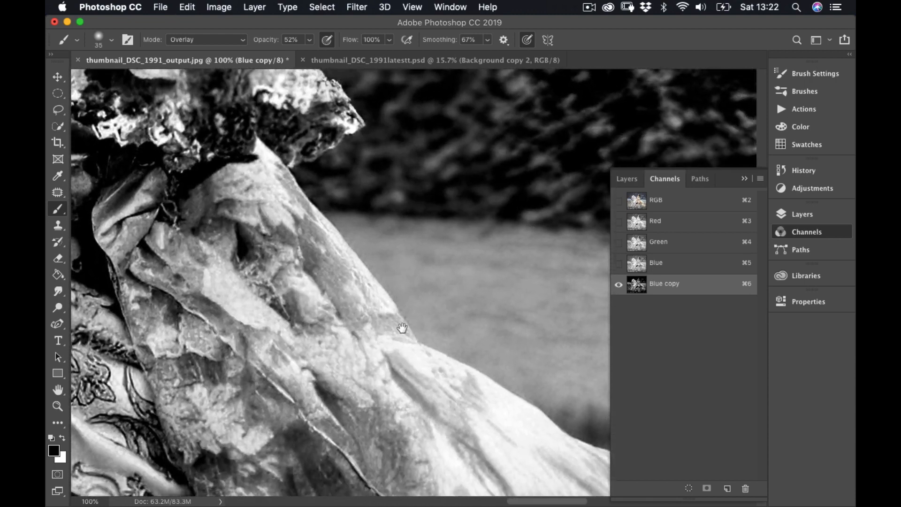
{"action": "scroll", "coordinate": [315, 234], "scroll_direction": "down", "scroll_amount": 10}
{"action": "scroll", "coordinate": [315, 234], "scroll_direction": "right", "scroll_amount": 10}
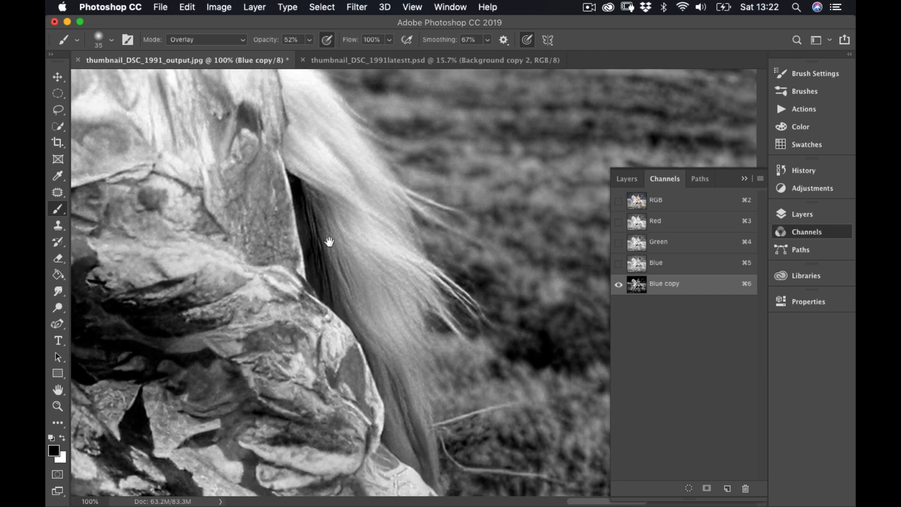
{"action": "left_click_drag", "start_coordinate": [328, 241], "coordinate": [311, 288]}
{"action": "scroll", "coordinate": [312, 285], "scroll_direction": "up", "scroll_amount": 2}
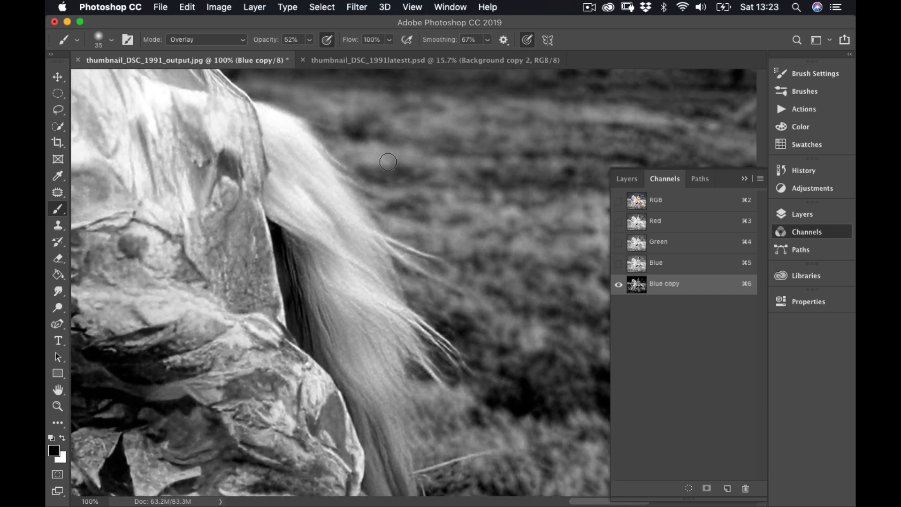
{"action": "mouse_move", "coordinate": [269, 95]}
{"action": "left_mouse_down"}
{"action": "mouse_move", "coordinate": [325, 106]}
{"action": "mouse_move", "coordinate": [275, 95]}
{"action": "mouse_move", "coordinate": [348, 130]}
{"action": "mouse_move", "coordinate": [350, 101]}
{"action": "left_mouse_up"}
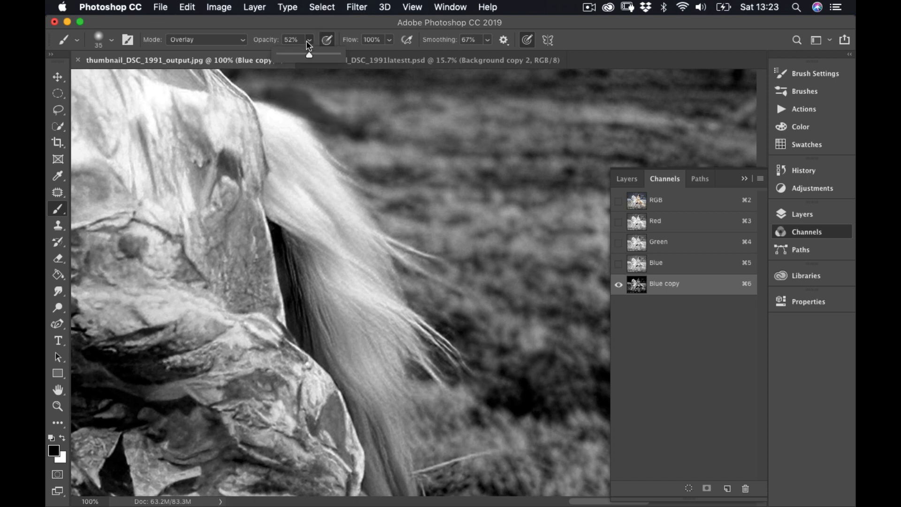
Set the brush opacity to 74% and paint a dark band over the background along the outer edge of the tail hairs
{"action": "left_click_drag", "start_coordinate": [309, 55], "coordinate": [322, 52]}
{"action": "mouse_move", "coordinate": [371, 130]}
{"action": "left_mouse_down"}
{"action": "mouse_move", "coordinate": [245, 81]}
{"action": "mouse_move", "coordinate": [298, 104]}
{"action": "mouse_move", "coordinate": [342, 139]}
{"action": "mouse_move", "coordinate": [348, 159]}
{"action": "mouse_move", "coordinate": [324, 131]}
{"action": "mouse_move", "coordinate": [371, 168]}
{"action": "mouse_move", "coordinate": [390, 155]}
{"action": "mouse_move", "coordinate": [333, 114]}
{"action": "mouse_move", "coordinate": [396, 167]}
{"action": "mouse_move", "coordinate": [343, 145]}
{"action": "mouse_move", "coordinate": [388, 224]}
{"action": "mouse_move", "coordinate": [445, 238]}
{"action": "mouse_move", "coordinate": [388, 203]}
{"action": "mouse_move", "coordinate": [399, 199]}
{"action": "mouse_move", "coordinate": [358, 147]}
{"action": "mouse_move", "coordinate": [400, 179]}
{"action": "mouse_move", "coordinate": [404, 191]}
{"action": "mouse_move", "coordinate": [387, 218]}
{"action": "mouse_move", "coordinate": [439, 243]}
{"action": "mouse_move", "coordinate": [404, 237]}
{"action": "mouse_move", "coordinate": [469, 277]}
{"action": "mouse_move", "coordinate": [390, 251]}
{"action": "mouse_move", "coordinate": [437, 268]}
{"action": "mouse_move", "coordinate": [439, 287]}
{"action": "mouse_move", "coordinate": [457, 292]}
{"action": "mouse_move", "coordinate": [420, 297]}
{"action": "mouse_move", "coordinate": [409, 277]}
{"action": "mouse_move", "coordinate": [409, 287]}
{"action": "mouse_move", "coordinate": [403, 270]}
{"action": "mouse_move", "coordinate": [436, 308]}
{"action": "mouse_move", "coordinate": [469, 295]}
{"action": "mouse_move", "coordinate": [457, 248]}
{"action": "mouse_move", "coordinate": [401, 180]}
{"action": "mouse_move", "coordinate": [457, 268]}
{"action": "mouse_move", "coordinate": [461, 293]}
{"action": "left_mouse_up"}
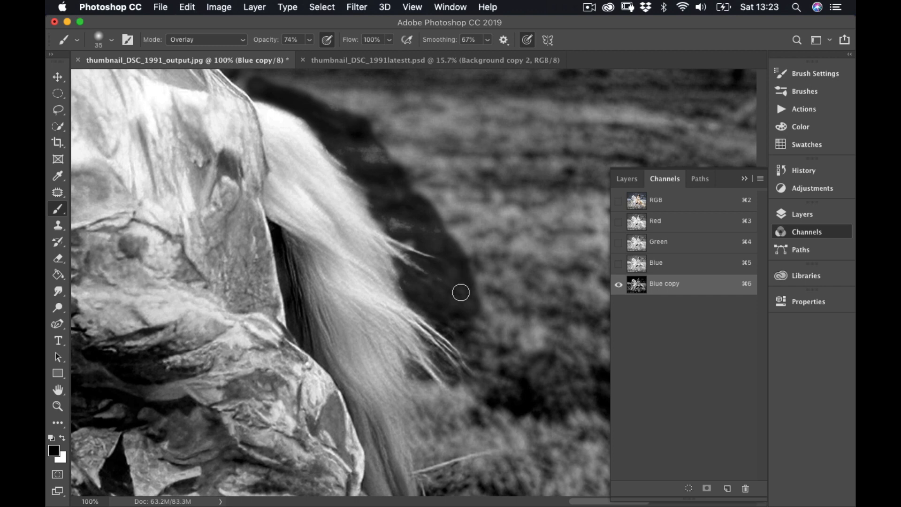
{"action": "mouse_move", "coordinate": [451, 247]}
{"action": "left_mouse_down"}
{"action": "mouse_move", "coordinate": [484, 365]}
{"action": "mouse_move", "coordinate": [465, 353]}
{"action": "mouse_move", "coordinate": [480, 333]}
{"action": "mouse_move", "coordinate": [483, 352]}
{"action": "mouse_move", "coordinate": [477, 302]}
{"action": "mouse_move", "coordinate": [433, 192]}
{"action": "mouse_move", "coordinate": [424, 197]}
{"action": "mouse_move", "coordinate": [365, 133]}
{"action": "mouse_move", "coordinate": [346, 134]}
{"action": "mouse_move", "coordinate": [366, 149]}
{"action": "mouse_move", "coordinate": [356, 156]}
{"action": "mouse_move", "coordinate": [343, 148]}
{"action": "mouse_move", "coordinate": [375, 171]}
{"action": "mouse_move", "coordinate": [377, 196]}
{"action": "mouse_move", "coordinate": [365, 197]}
{"action": "mouse_move", "coordinate": [404, 198]}
{"action": "mouse_move", "coordinate": [483, 289]}
{"action": "mouse_move", "coordinate": [452, 307]}
{"action": "mouse_move", "coordinate": [422, 284]}
{"action": "mouse_move", "coordinate": [479, 356]}
{"action": "mouse_move", "coordinate": [492, 398]}
{"action": "mouse_move", "coordinate": [434, 358]}
{"action": "mouse_move", "coordinate": [477, 417]}
{"action": "mouse_move", "coordinate": [455, 412]}
{"action": "mouse_move", "coordinate": [432, 362]}
{"action": "mouse_move", "coordinate": [469, 413]}
{"action": "mouse_move", "coordinate": [416, 376]}
{"action": "mouse_move", "coordinate": [425, 414]}
{"action": "mouse_move", "coordinate": [411, 381]}
{"action": "mouse_move", "coordinate": [437, 453]}
{"action": "mouse_move", "coordinate": [419, 462]}
{"action": "mouse_move", "coordinate": [437, 439]}
{"action": "mouse_move", "coordinate": [444, 447]}
{"action": "mouse_move", "coordinate": [429, 478]}
{"action": "mouse_move", "coordinate": [421, 466]}
{"action": "mouse_move", "coordinate": [421, 475]}
{"action": "mouse_move", "coordinate": [447, 427]}
{"action": "mouse_move", "coordinate": [434, 420]}
{"action": "mouse_move", "coordinate": [437, 433]}
{"action": "mouse_move", "coordinate": [465, 416]}
{"action": "mouse_move", "coordinate": [437, 408]}
{"action": "mouse_move", "coordinate": [430, 431]}
{"action": "mouse_move", "coordinate": [459, 419]}
{"action": "mouse_move", "coordinate": [495, 351]}
{"action": "mouse_move", "coordinate": [488, 367]}
{"action": "mouse_move", "coordinate": [438, 230]}
{"action": "mouse_move", "coordinate": [372, 149]}
{"action": "mouse_move", "coordinate": [268, 79]}
{"action": "mouse_move", "coordinate": [239, 80]}
{"action": "mouse_move", "coordinate": [311, 107]}
{"action": "mouse_move", "coordinate": [332, 129]}
{"action": "mouse_move", "coordinate": [423, 240]}
{"action": "mouse_move", "coordinate": [400, 225]}
{"action": "mouse_move", "coordinate": [457, 267]}
{"action": "mouse_move", "coordinate": [481, 332]}
{"action": "left_mouse_up"}
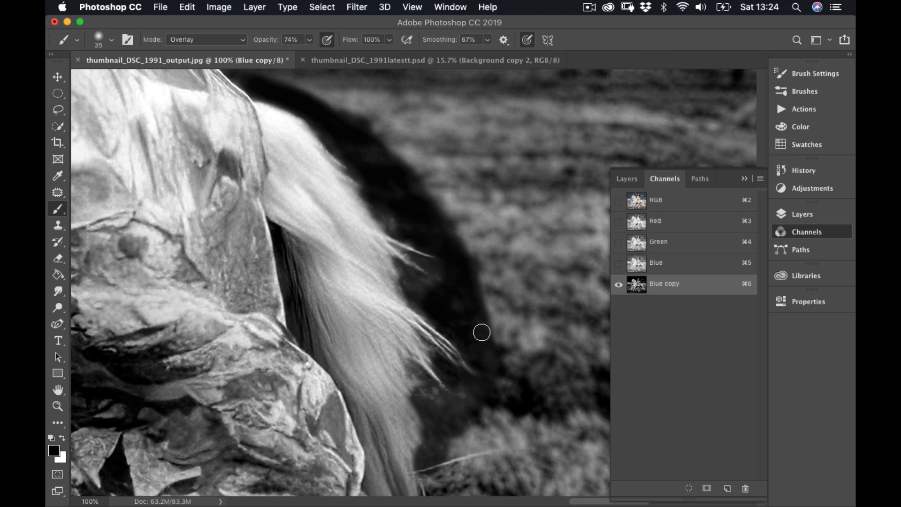
{"action": "scroll", "coordinate": [526, 336], "scroll_direction": "down", "scroll_amount": 3}
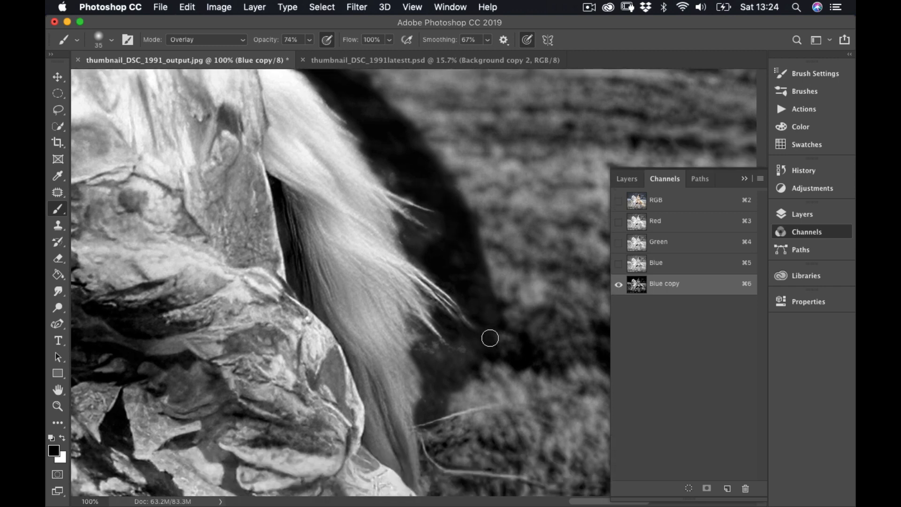
{"action": "mouse_move", "coordinate": [438, 320]}
{"action": "left_mouse_down"}
{"action": "mouse_move", "coordinate": [465, 349]}
{"action": "mouse_move", "coordinate": [456, 369]}
{"action": "mouse_move", "coordinate": [430, 358]}
{"action": "mouse_move", "coordinate": [426, 346]}
{"action": "mouse_move", "coordinate": [441, 360]}
{"action": "mouse_move", "coordinate": [419, 339]}
{"action": "mouse_move", "coordinate": [434, 366]}
{"action": "mouse_move", "coordinate": [433, 410]}
{"action": "mouse_move", "coordinate": [458, 369]}
{"action": "mouse_move", "coordinate": [421, 417]}
{"action": "mouse_move", "coordinate": [438, 394]}
{"action": "mouse_move", "coordinate": [438, 358]}
{"action": "left_mouse_up"}
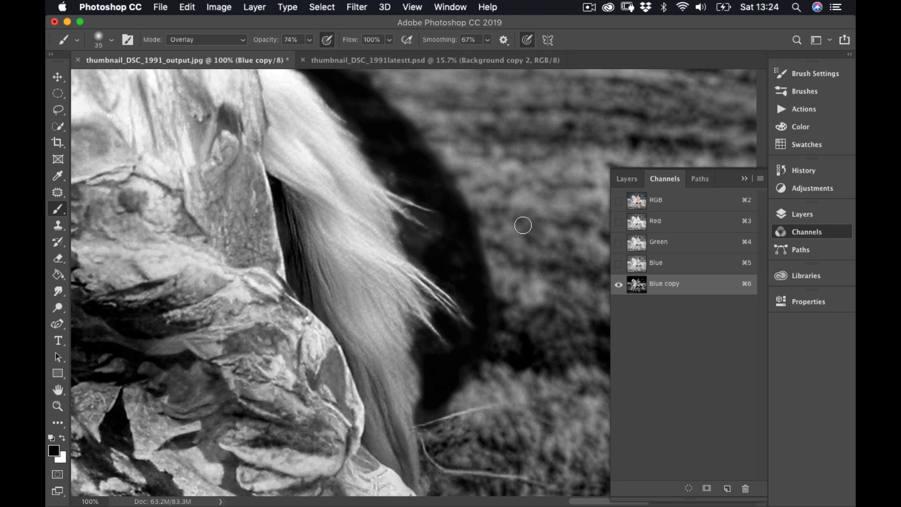
Set the brush to Normal mode at 100% opacity and paint solid black over the remaining grey background beside the tail
{"action": "left_click", "coordinate": [188, 40]}
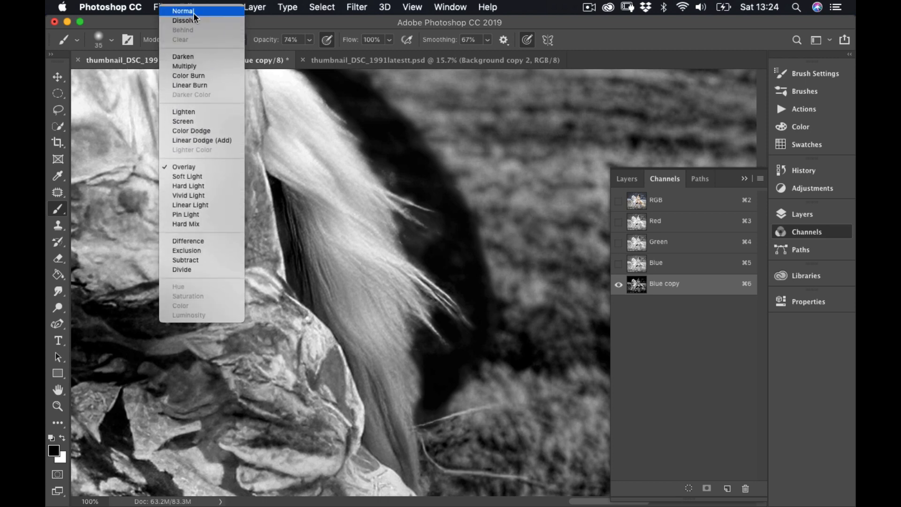
{"action": "left_click", "coordinate": [193, 12]}
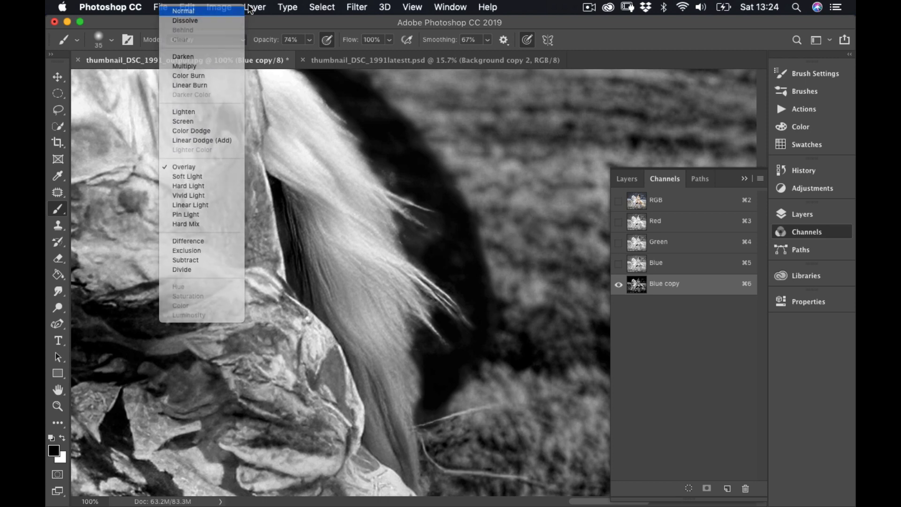
{"action": "left_click", "coordinate": [310, 40]}
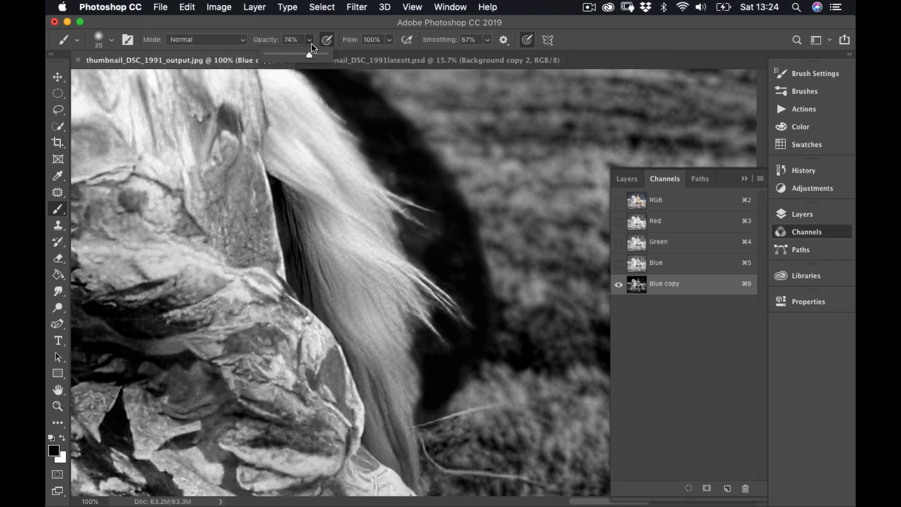
{"action": "left_click", "coordinate": [625, 30]}
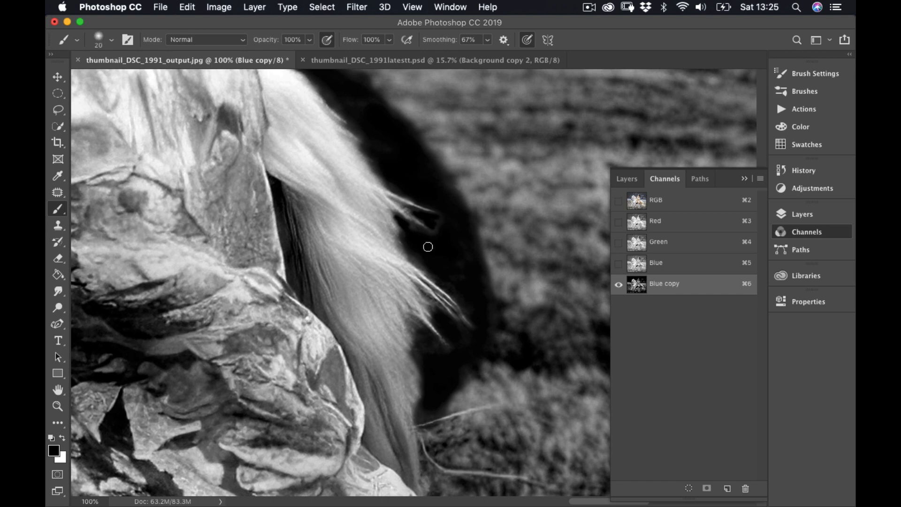
{"action": "mouse_move", "coordinate": [428, 247]}
{"action": "left_mouse_down"}
{"action": "mouse_move", "coordinate": [511, 250]}
{"action": "mouse_move", "coordinate": [494, 252]}
{"action": "mouse_move", "coordinate": [468, 222]}
{"action": "mouse_move", "coordinate": [423, 136]}
{"action": "mouse_move", "coordinate": [461, 203]}
{"action": "mouse_move", "coordinate": [491, 300]}
{"action": "left_mouse_up"}
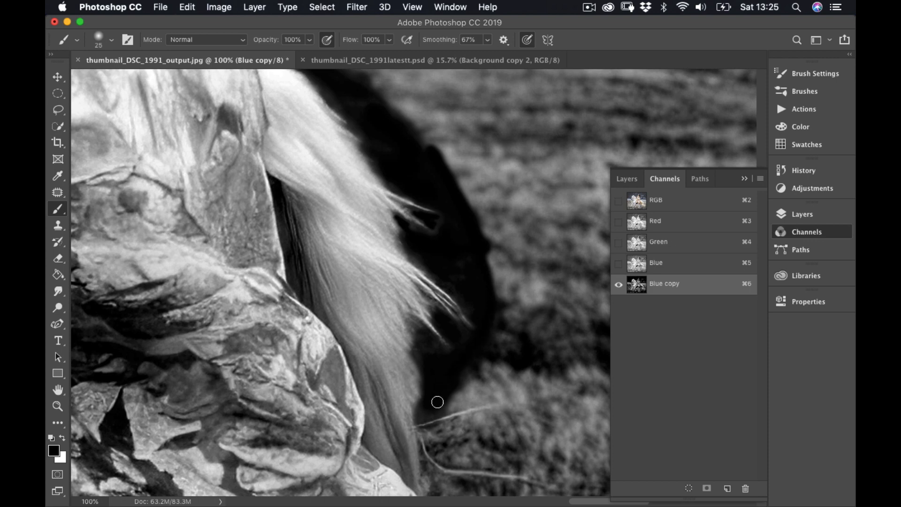
{"action": "mouse_move", "coordinate": [445, 405]}
{"action": "left_mouse_down"}
{"action": "mouse_move", "coordinate": [426, 426]}
{"action": "mouse_move", "coordinate": [425, 450]}
{"action": "mouse_move", "coordinate": [440, 416]}
{"action": "mouse_move", "coordinate": [458, 416]}
{"action": "mouse_move", "coordinate": [477, 386]}
{"action": "mouse_move", "coordinate": [461, 391]}
{"action": "mouse_move", "coordinate": [452, 417]}
{"action": "mouse_move", "coordinate": [451, 398]}
{"action": "mouse_move", "coordinate": [476, 386]}
{"action": "mouse_move", "coordinate": [477, 366]}
{"action": "mouse_move", "coordinate": [462, 401]}
{"action": "mouse_move", "coordinate": [475, 432]}
{"action": "mouse_move", "coordinate": [471, 400]}
{"action": "left_mouse_up"}
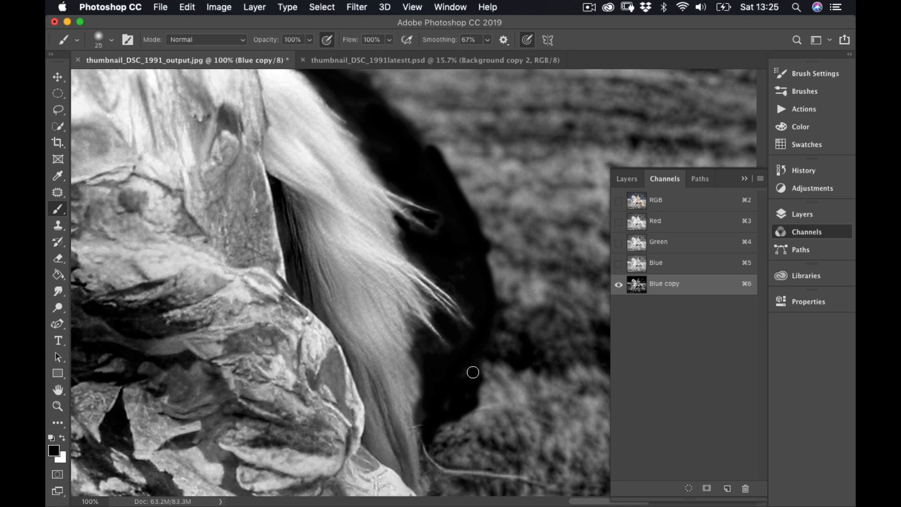
Extend the solid black paint over the background from the lower tail hairs to the edge of the dress train
{"action": "scroll", "coordinate": [473, 372], "scroll_direction": "down", "scroll_amount": 3}
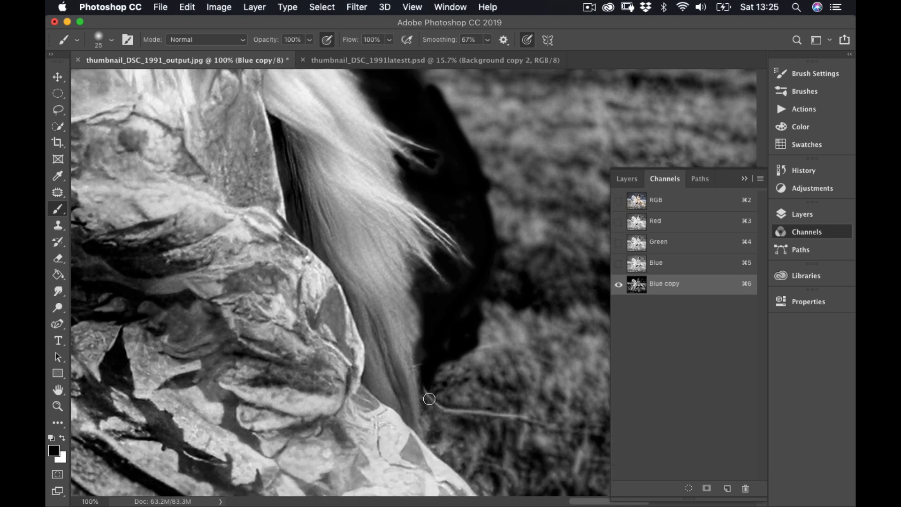
{"action": "mouse_move", "coordinate": [429, 399]}
{"action": "left_mouse_down"}
{"action": "mouse_move", "coordinate": [437, 445]}
{"action": "mouse_move", "coordinate": [443, 432]}
{"action": "mouse_move", "coordinate": [448, 442]}
{"action": "mouse_move", "coordinate": [441, 359]}
{"action": "mouse_move", "coordinate": [439, 374]}
{"action": "mouse_move", "coordinate": [454, 335]}
{"action": "mouse_move", "coordinate": [439, 373]}
{"action": "mouse_move", "coordinate": [459, 380]}
{"action": "mouse_move", "coordinate": [452, 366]}
{"action": "mouse_move", "coordinate": [442, 414]}
{"action": "mouse_move", "coordinate": [454, 451]}
{"action": "mouse_move", "coordinate": [428, 442]}
{"action": "mouse_move", "coordinate": [456, 468]}
{"action": "mouse_move", "coordinate": [446, 455]}
{"action": "mouse_move", "coordinate": [468, 467]}
{"action": "mouse_move", "coordinate": [455, 440]}
{"action": "mouse_move", "coordinate": [473, 414]}
{"action": "mouse_move", "coordinate": [452, 393]}
{"action": "mouse_move", "coordinate": [443, 413]}
{"action": "mouse_move", "coordinate": [464, 433]}
{"action": "left_mouse_up"}
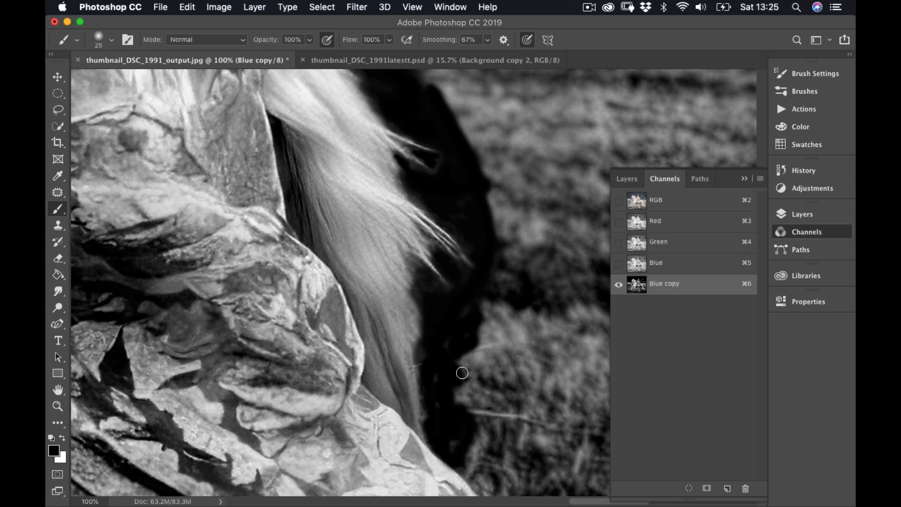
{"action": "mouse_move", "coordinate": [462, 373]}
{"action": "left_mouse_down"}
{"action": "mouse_move", "coordinate": [459, 364]}
{"action": "mouse_move", "coordinate": [451, 400]}
{"action": "left_mouse_up"}
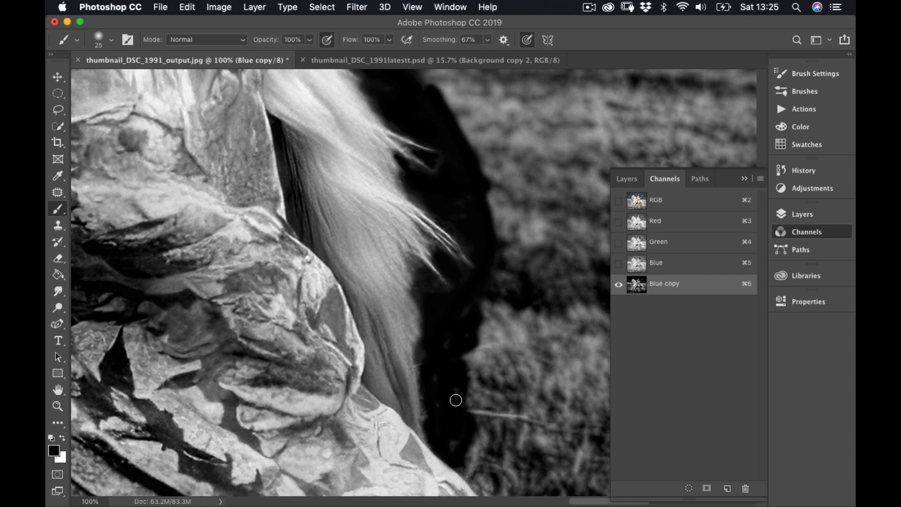
{"action": "left_click_drag", "start_coordinate": [469, 404], "coordinate": [465, 412]}
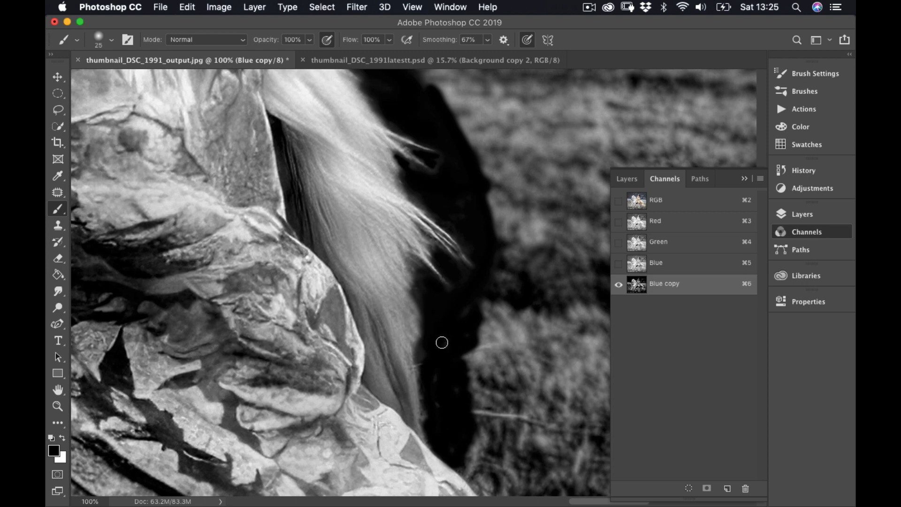
{"action": "left_click_drag", "start_coordinate": [441, 343], "coordinate": [397, 322]}
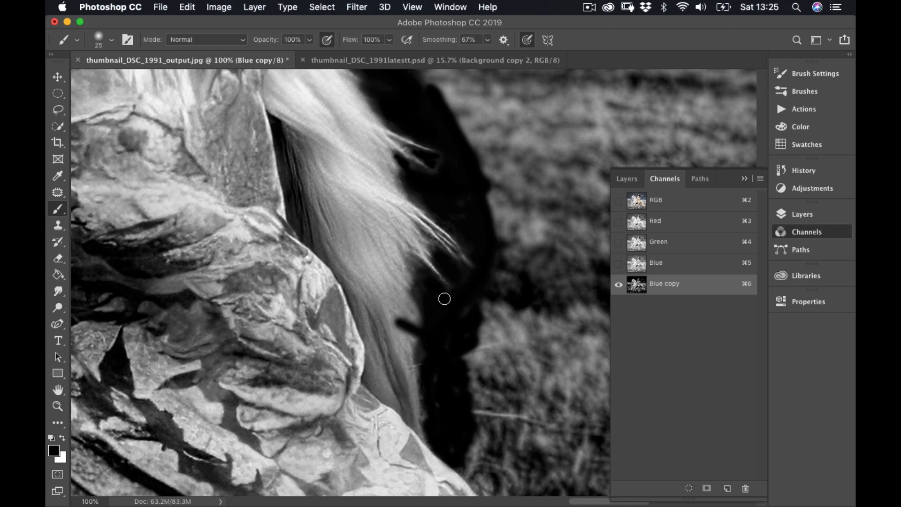
{"action": "left_click", "coordinate": [189, 7]}
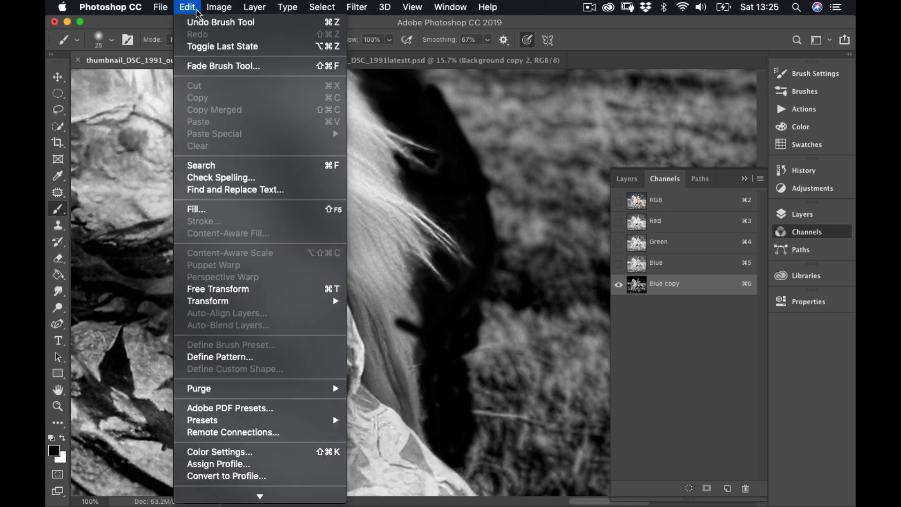
{"action": "left_click", "coordinate": [198, 23]}
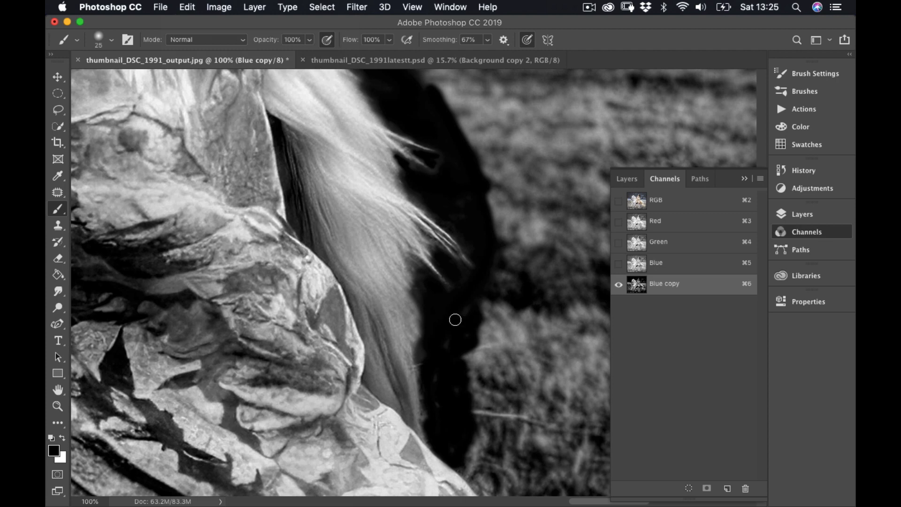
Widen the black band beside the tail and continue it along the upper edge of the dress train
{"action": "scroll", "coordinate": [430, 369], "scroll_direction": "down", "scroll_amount": 5}
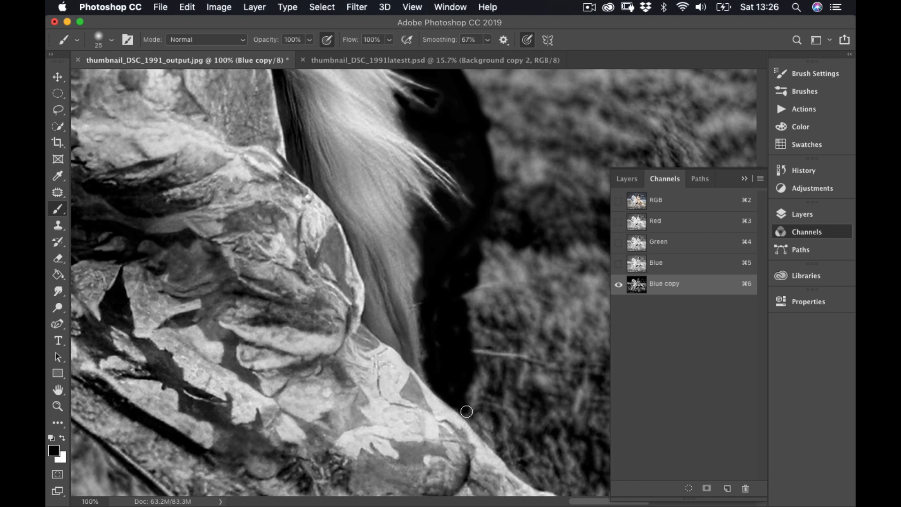
{"action": "mouse_move", "coordinate": [466, 412]}
{"action": "left_mouse_down"}
{"action": "mouse_move", "coordinate": [465, 404]}
{"action": "mouse_move", "coordinate": [475, 418]}
{"action": "mouse_move", "coordinate": [472, 326]}
{"action": "left_mouse_up"}
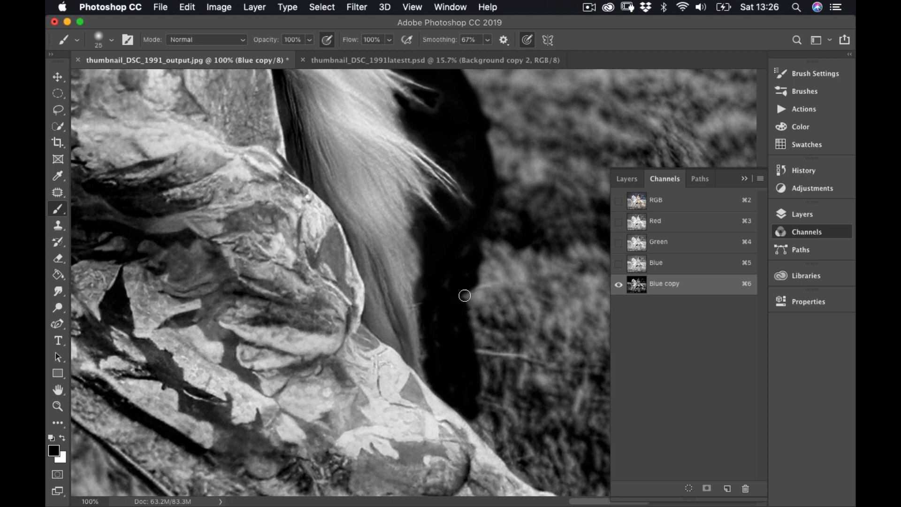
{"action": "left_click_drag", "start_coordinate": [465, 296], "coordinate": [476, 421]}
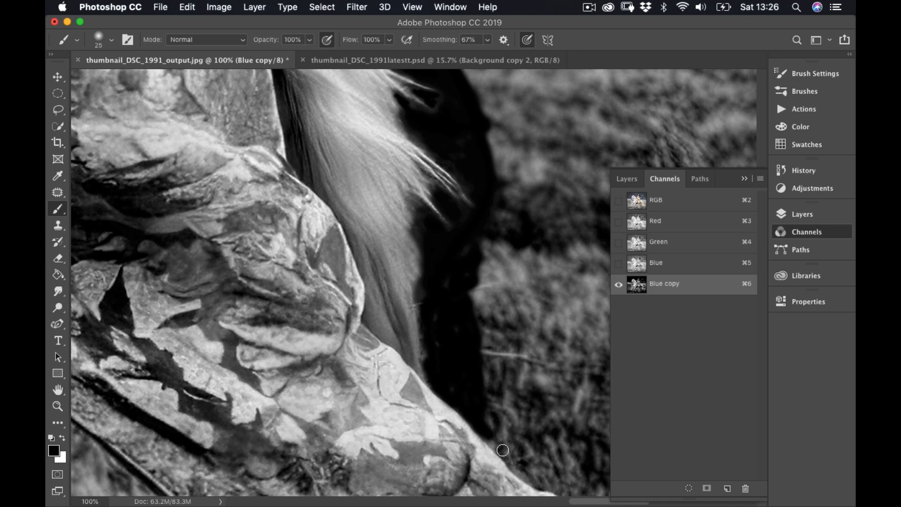
{"action": "left_click_drag", "start_coordinate": [503, 450], "coordinate": [498, 445]}
{"action": "left_click_drag", "start_coordinate": [482, 397], "coordinate": [464, 310]}
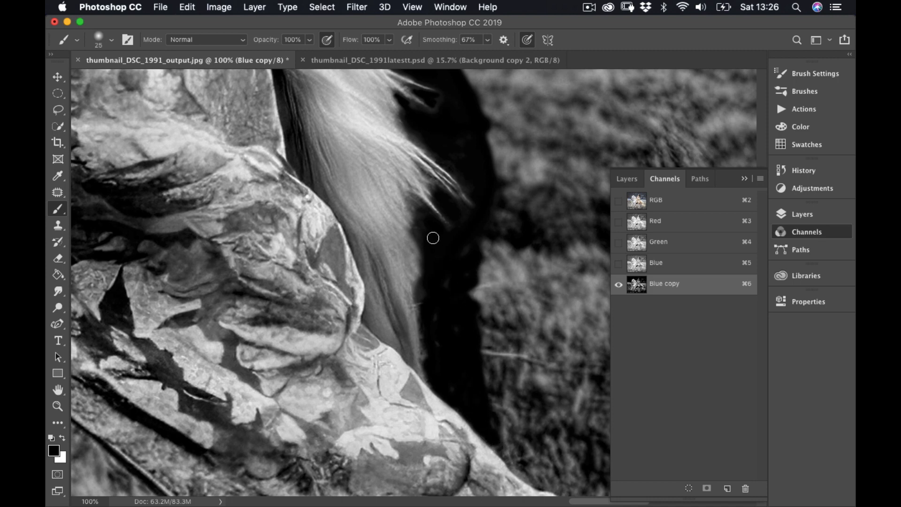
Enlarge the brush to 50 and paint solid black over the grass along the underside of the tail below the dress train
{"action": "scroll", "coordinate": [459, 269], "scroll_direction": "down", "scroll_amount": 10}
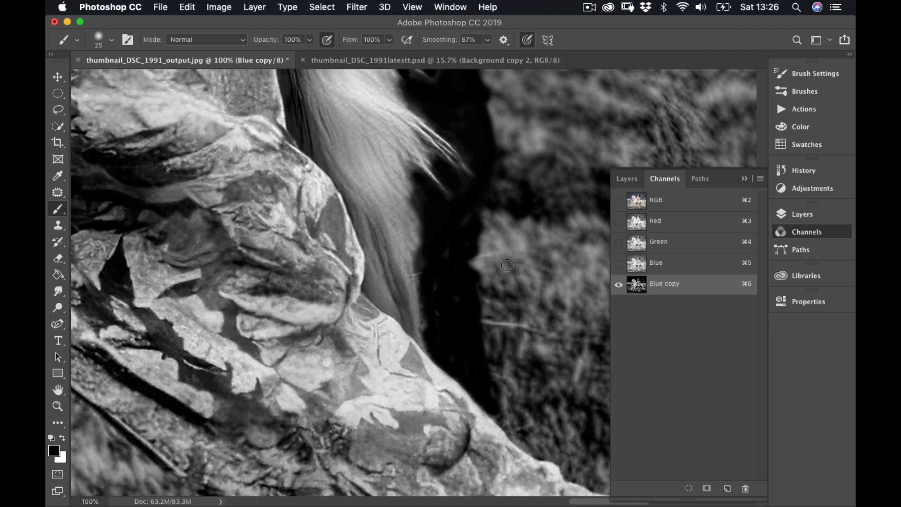
{"action": "scroll", "coordinate": [506, 268], "scroll_direction": "down", "scroll_amount": 5}
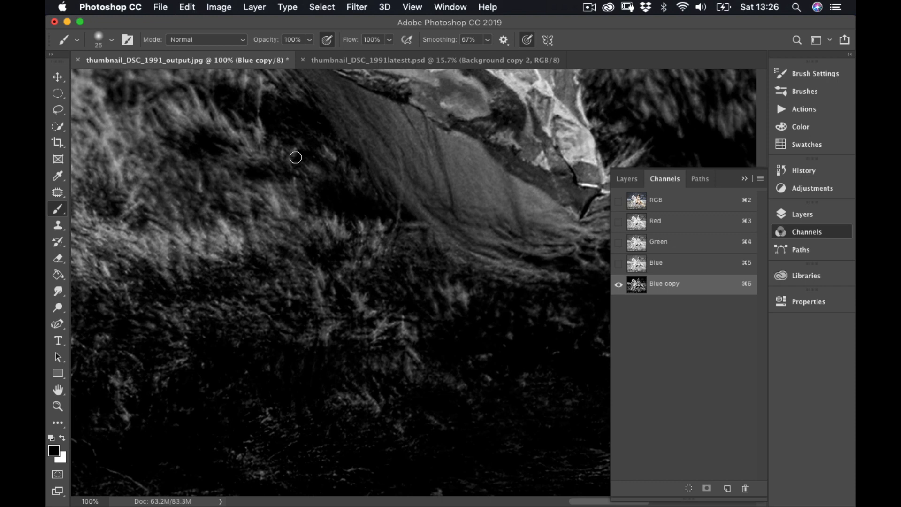
{"action": "key", "text": "bracketright"}
{"action": "mouse_move", "coordinate": [298, 115]}
{"action": "left_mouse_down"}
{"action": "mouse_move", "coordinate": [455, 264]}
{"action": "mouse_move", "coordinate": [420, 240]}
{"action": "mouse_move", "coordinate": [496, 288]}
{"action": "mouse_move", "coordinate": [472, 270]}
{"action": "mouse_move", "coordinate": [553, 299]}
{"action": "mouse_move", "coordinate": [425, 270]}
{"action": "mouse_move", "coordinate": [356, 239]}
{"action": "mouse_move", "coordinate": [353, 218]}
{"action": "mouse_move", "coordinate": [328, 210]}
{"action": "mouse_move", "coordinate": [333, 221]}
{"action": "mouse_move", "coordinate": [298, 173]}
{"action": "mouse_move", "coordinate": [306, 161]}
{"action": "mouse_move", "coordinate": [297, 147]}
{"action": "mouse_move", "coordinate": [388, 250]}
{"action": "mouse_move", "coordinate": [344, 197]}
{"action": "mouse_move", "coordinate": [375, 231]}
{"action": "mouse_move", "coordinate": [368, 209]}
{"action": "mouse_move", "coordinate": [379, 227]}
{"action": "mouse_move", "coordinate": [342, 187]}
{"action": "mouse_move", "coordinate": [456, 292]}
{"action": "mouse_move", "coordinate": [453, 301]}
{"action": "mouse_move", "coordinate": [449, 289]}
{"action": "mouse_move", "coordinate": [470, 304]}
{"action": "mouse_move", "coordinate": [577, 317]}
{"action": "mouse_move", "coordinate": [552, 297]}
{"action": "left_mouse_up"}
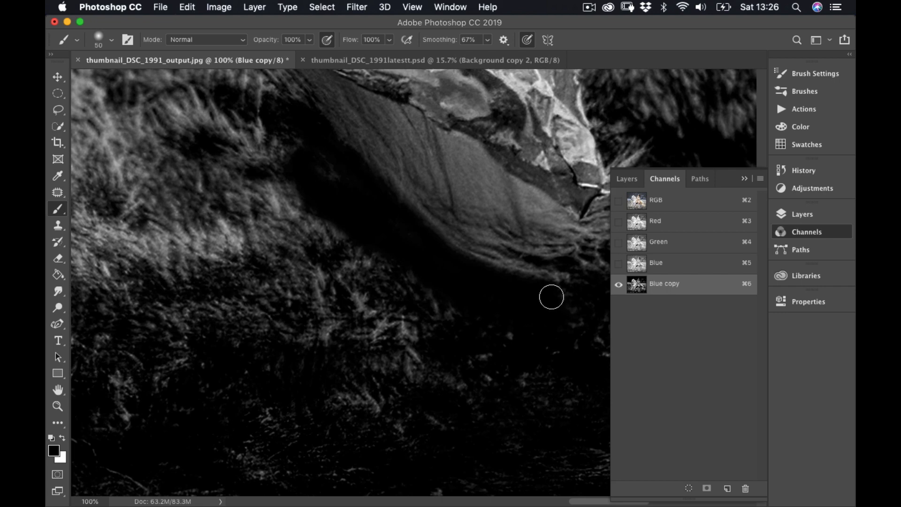
Collapse the Channels panel and paint black over the grass around the tip of the tail
{"action": "left_click", "coordinate": [746, 180]}
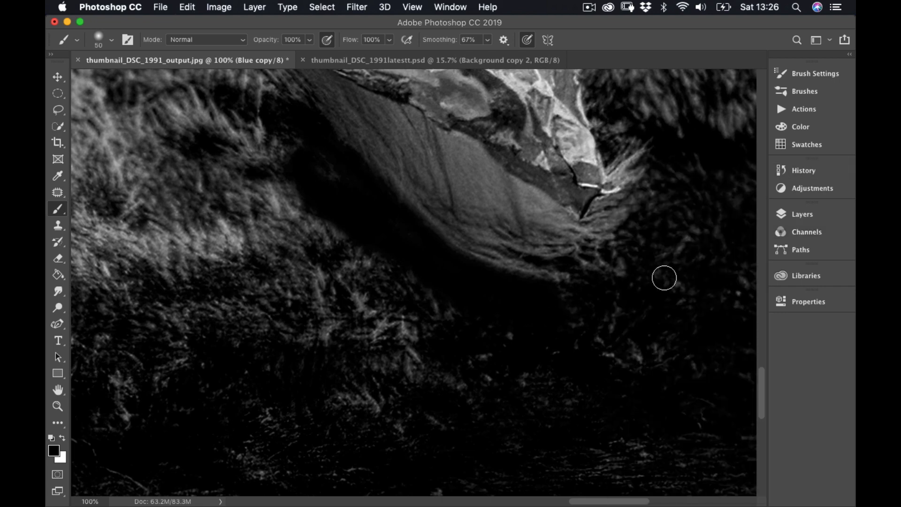
{"action": "mouse_move", "coordinate": [617, 249]}
{"action": "left_mouse_down"}
{"action": "mouse_move", "coordinate": [624, 303]}
{"action": "mouse_move", "coordinate": [573, 323]}
{"action": "mouse_move", "coordinate": [582, 313]}
{"action": "mouse_move", "coordinate": [471, 285]}
{"action": "mouse_move", "coordinate": [553, 298]}
{"action": "mouse_move", "coordinate": [526, 297]}
{"action": "mouse_move", "coordinate": [552, 293]}
{"action": "mouse_move", "coordinate": [492, 283]}
{"action": "mouse_move", "coordinate": [482, 273]}
{"action": "mouse_move", "coordinate": [592, 284]}
{"action": "mouse_move", "coordinate": [553, 287]}
{"action": "left_mouse_up"}
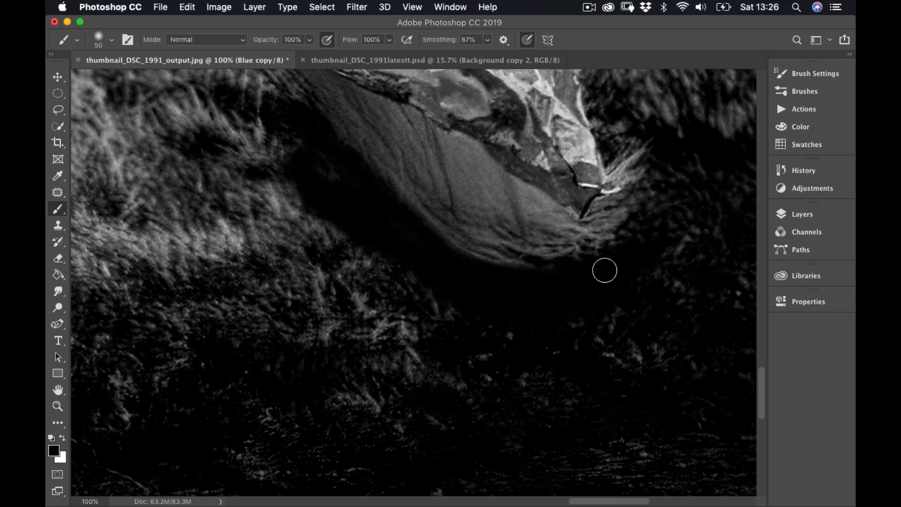
{"action": "mouse_move", "coordinate": [636, 235]}
{"action": "left_mouse_down"}
{"action": "mouse_move", "coordinate": [610, 217]}
{"action": "mouse_move", "coordinate": [618, 217]}
{"action": "mouse_move", "coordinate": [605, 220]}
{"action": "mouse_move", "coordinate": [639, 206]}
{"action": "mouse_move", "coordinate": [605, 220]}
{"action": "mouse_move", "coordinate": [631, 228]}
{"action": "mouse_move", "coordinate": [648, 221]}
{"action": "mouse_move", "coordinate": [658, 272]}
{"action": "mouse_move", "coordinate": [606, 344]}
{"action": "mouse_move", "coordinate": [514, 340]}
{"action": "mouse_move", "coordinate": [422, 298]}
{"action": "mouse_move", "coordinate": [328, 190]}
{"action": "mouse_move", "coordinate": [344, 207]}
{"action": "mouse_move", "coordinate": [334, 187]}
{"action": "mouse_move", "coordinate": [386, 240]}
{"action": "mouse_move", "coordinate": [630, 289]}
{"action": "mouse_move", "coordinate": [667, 252]}
{"action": "mouse_move", "coordinate": [665, 218]}
{"action": "mouse_move", "coordinate": [689, 158]}
{"action": "mouse_move", "coordinate": [657, 93]}
{"action": "mouse_move", "coordinate": [679, 145]}
{"action": "left_mouse_up"}
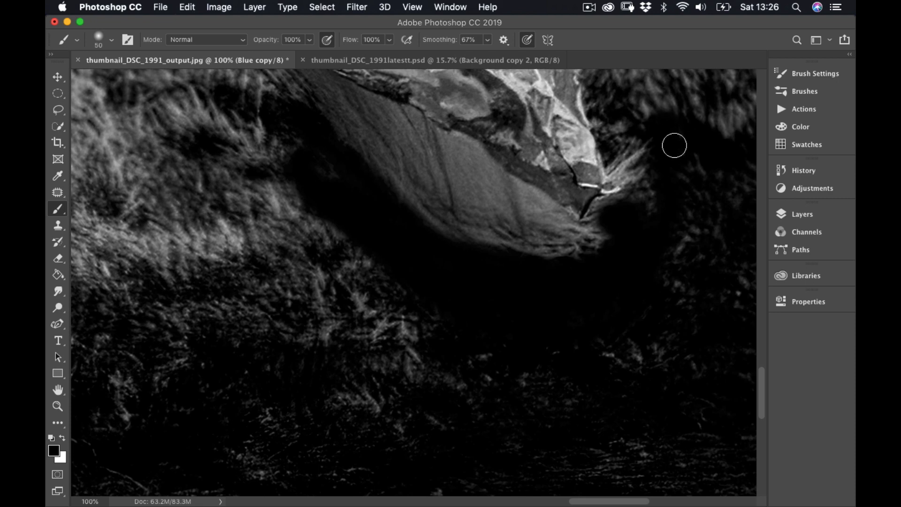
Paint black over the grass along the end of the dress train, from the tail tip up to the fabric's pointed corner
{"action": "key", "text": "space"}
{"action": "mouse_move", "coordinate": [676, 179]}
{"action": "left_mouse_down"}
{"action": "mouse_move", "coordinate": [698, 191]}
{"action": "mouse_move", "coordinate": [650, 327]}
{"action": "mouse_move", "coordinate": [616, 348]}
{"action": "left_mouse_up"}
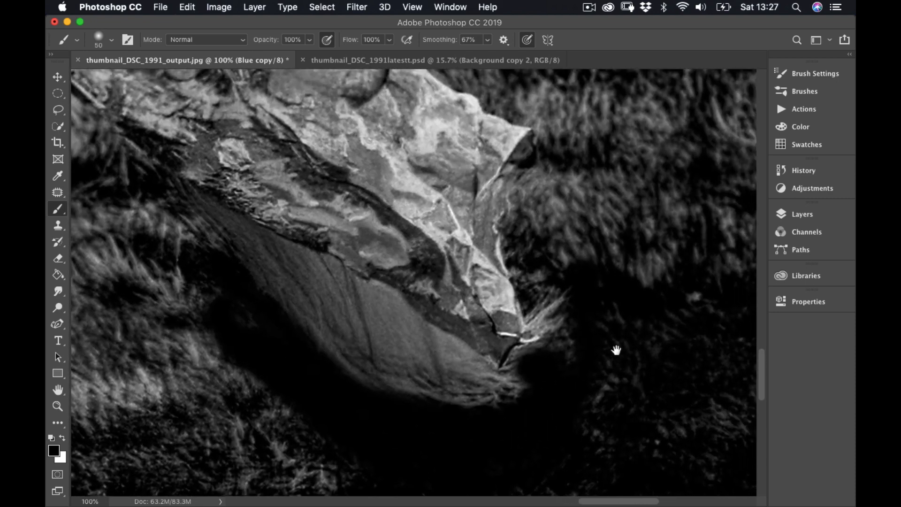
{"action": "mouse_move", "coordinate": [528, 258]}
{"action": "left_mouse_down"}
{"action": "mouse_move", "coordinate": [527, 294]}
{"action": "mouse_move", "coordinate": [531, 271]}
{"action": "mouse_move", "coordinate": [532, 292]}
{"action": "mouse_move", "coordinate": [534, 282]}
{"action": "mouse_move", "coordinate": [511, 243]}
{"action": "mouse_move", "coordinate": [519, 205]}
{"action": "mouse_move", "coordinate": [514, 210]}
{"action": "mouse_move", "coordinate": [509, 195]}
{"action": "mouse_move", "coordinate": [540, 142]}
{"action": "mouse_move", "coordinate": [498, 192]}
{"action": "mouse_move", "coordinate": [515, 240]}
{"action": "mouse_move", "coordinate": [508, 249]}
{"action": "mouse_move", "coordinate": [517, 235]}
{"action": "mouse_move", "coordinate": [516, 252]}
{"action": "mouse_move", "coordinate": [529, 251]}
{"action": "mouse_move", "coordinate": [545, 218]}
{"action": "mouse_move", "coordinate": [539, 177]}
{"action": "mouse_move", "coordinate": [534, 208]}
{"action": "mouse_move", "coordinate": [554, 159]}
{"action": "mouse_move", "coordinate": [547, 137]}
{"action": "left_mouse_up"}
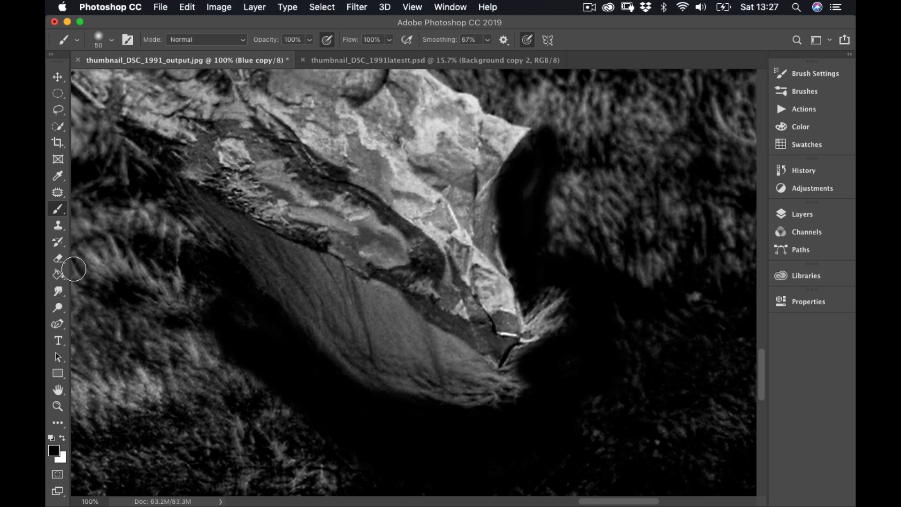
Switch the brush colour to white and paint over the horse's forelock, the base of its near ear and the adjoining mane
{"action": "double_click", "coordinate": [57, 390]}
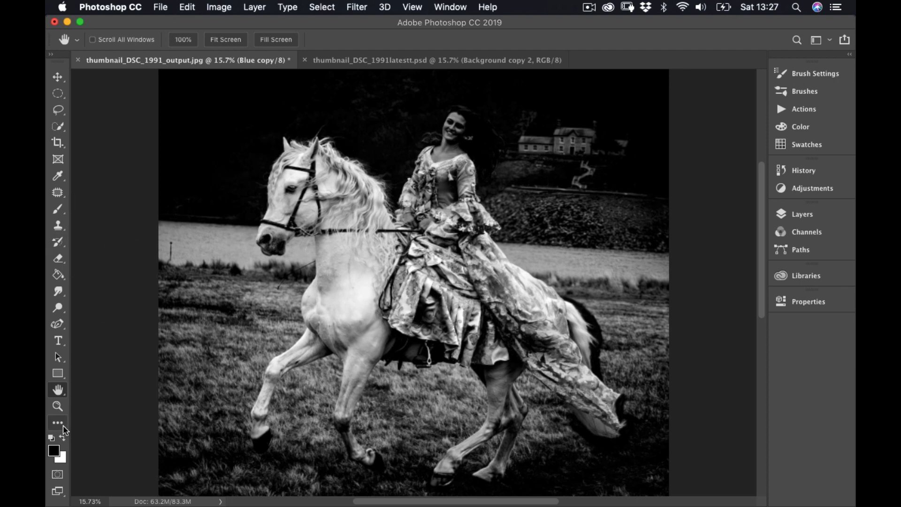
{"action": "left_click", "coordinate": [57, 407]}
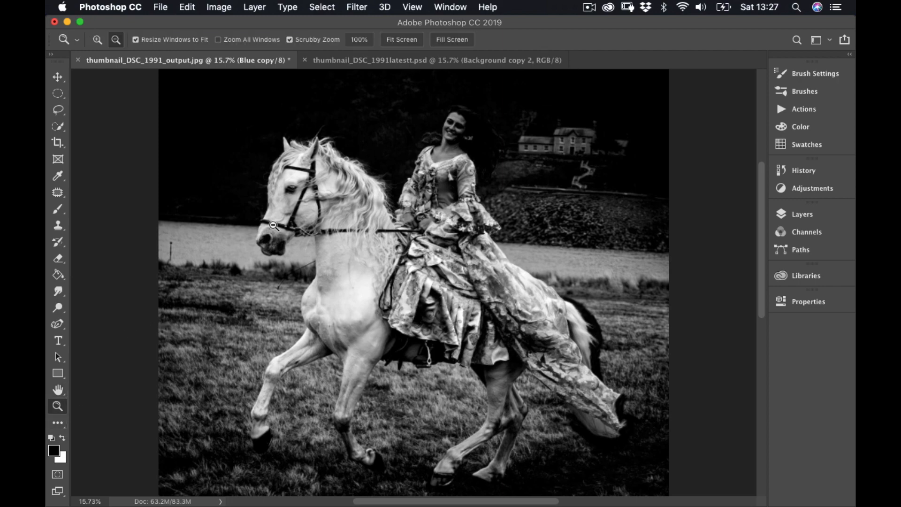
{"action": "left_click_drag", "start_coordinate": [318, 153], "coordinate": [407, 279]}
{"action": "scroll", "coordinate": [408, 278], "scroll_direction": "up", "scroll_amount": 5}
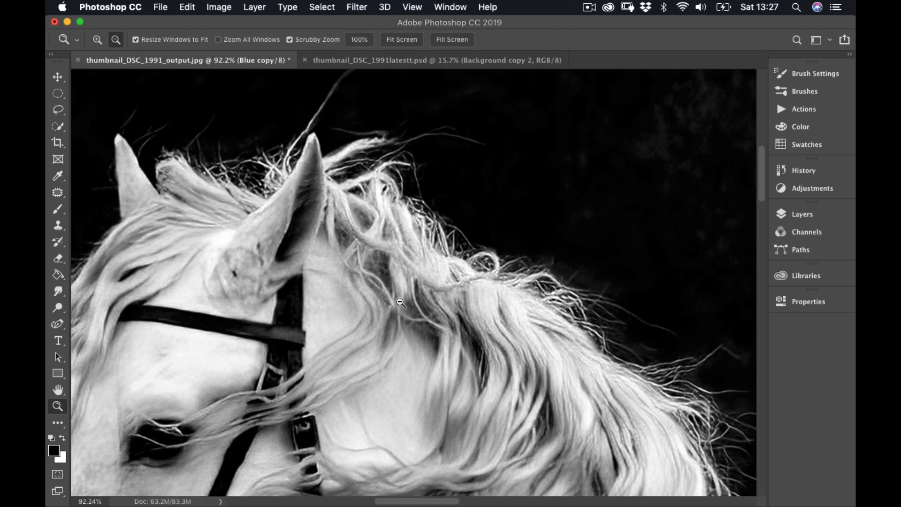
{"action": "left_click", "coordinate": [62, 438]}
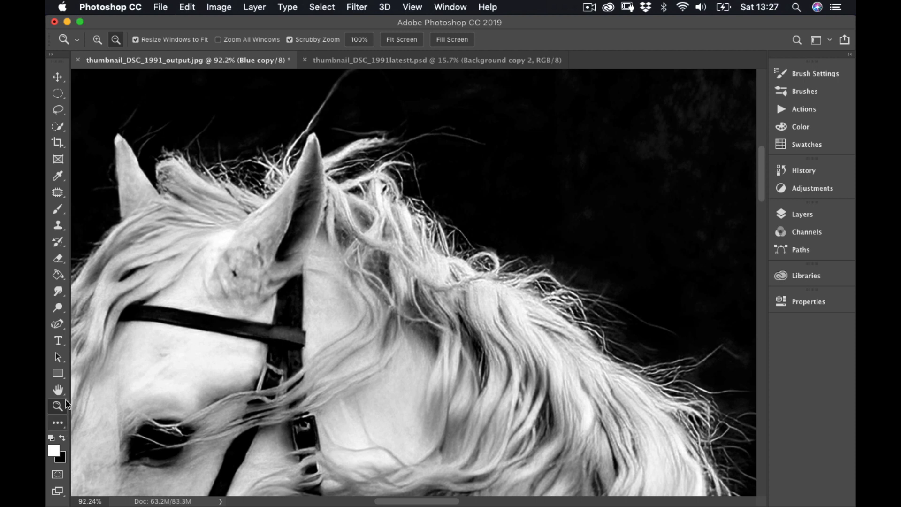
{"action": "left_click", "coordinate": [58, 209]}
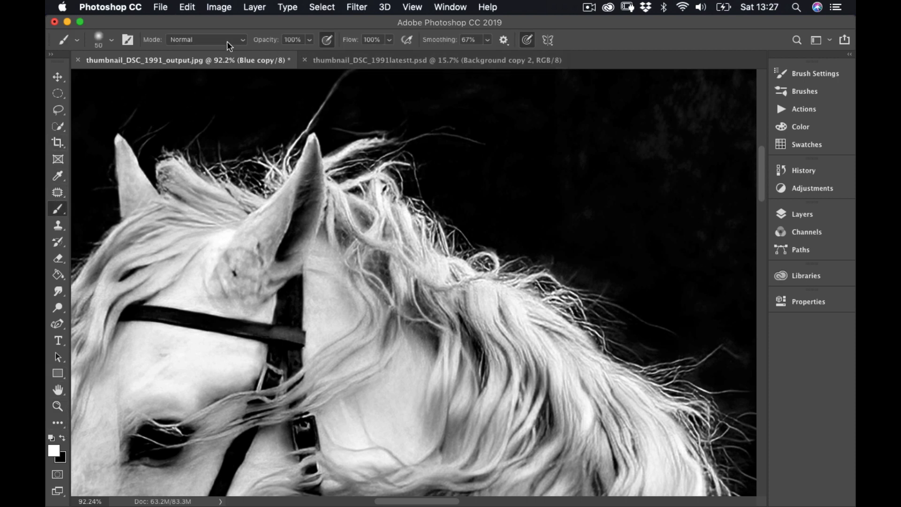
{"action": "mouse_move", "coordinate": [293, 230]}
{"action": "left_mouse_down"}
{"action": "mouse_move", "coordinate": [273, 258]}
{"action": "mouse_move", "coordinate": [294, 233]}
{"action": "mouse_move", "coordinate": [310, 174]}
{"action": "mouse_move", "coordinate": [296, 241]}
{"action": "mouse_move", "coordinate": [359, 218]}
{"action": "mouse_move", "coordinate": [328, 207]}
{"action": "mouse_move", "coordinate": [385, 235]}
{"action": "mouse_move", "coordinate": [285, 284]}
{"action": "left_mouse_up"}
{"action": "mouse_move", "coordinate": [143, 224]}
{"action": "left_mouse_down"}
{"action": "mouse_move", "coordinate": [89, 295]}
{"action": "mouse_move", "coordinate": [124, 260]}
{"action": "mouse_move", "coordinate": [122, 275]}
{"action": "mouse_move", "coordinate": [137, 261]}
{"action": "mouse_move", "coordinate": [126, 275]}
{"action": "mouse_move", "coordinate": [182, 239]}
{"action": "mouse_move", "coordinate": [166, 226]}
{"action": "left_mouse_up"}
{"action": "mouse_move", "coordinate": [180, 227]}
{"action": "left_mouse_down"}
{"action": "mouse_move", "coordinate": [237, 228]}
{"action": "mouse_move", "coordinate": [211, 205]}
{"action": "mouse_move", "coordinate": [259, 225]}
{"action": "mouse_move", "coordinate": [191, 191]}
{"action": "mouse_move", "coordinate": [248, 219]}
{"action": "mouse_move", "coordinate": [231, 216]}
{"action": "mouse_move", "coordinate": [275, 222]}
{"action": "mouse_move", "coordinate": [235, 213]}
{"action": "mouse_move", "coordinate": [266, 217]}
{"action": "mouse_move", "coordinate": [282, 236]}
{"action": "mouse_move", "coordinate": [322, 237]}
{"action": "mouse_move", "coordinate": [316, 214]}
{"action": "mouse_move", "coordinate": [307, 236]}
{"action": "left_mouse_up"}
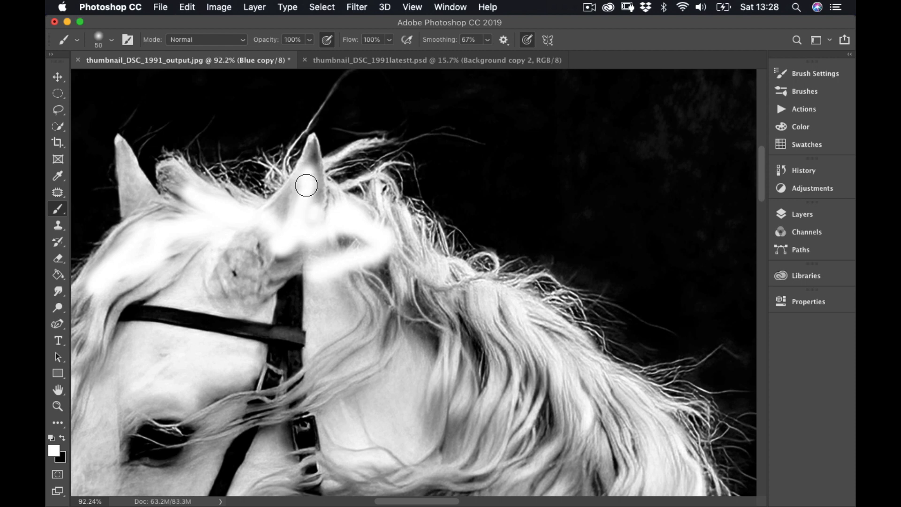
Reduce the brush to 30 and fill the grey areas inside the horse's near ear with white
{"action": "key", "text": "bracketleft"}
{"action": "key", "text": "bracketleft"}
{"action": "mouse_move", "coordinate": [312, 147]}
{"action": "left_mouse_down"}
{"action": "mouse_move", "coordinate": [311, 210]}
{"action": "mouse_move", "coordinate": [312, 187]}
{"action": "mouse_move", "coordinate": [297, 209]}
{"action": "mouse_move", "coordinate": [304, 182]}
{"action": "mouse_move", "coordinate": [266, 219]}
{"action": "mouse_move", "coordinate": [288, 198]}
{"action": "left_mouse_up"}
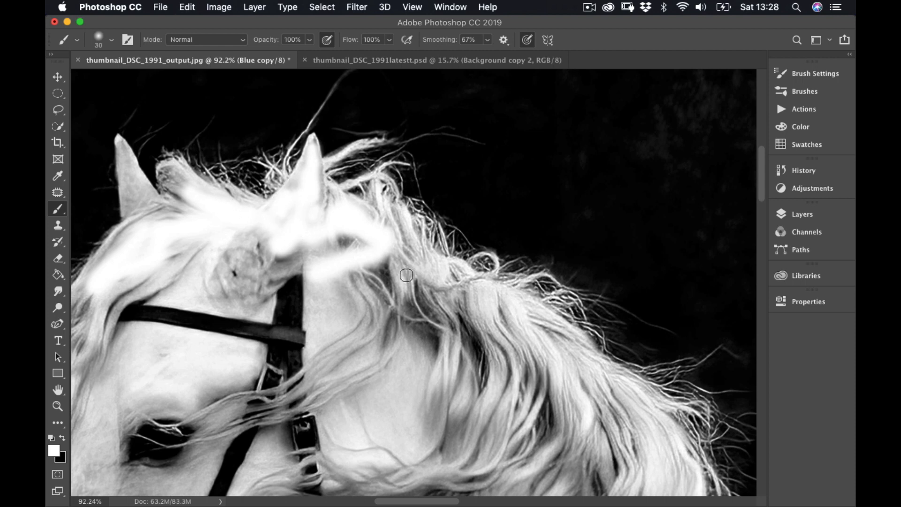
Enlarge the brush and paint white along the crest of the mane, staying inside the loose outer hairs
{"action": "key", "text": "bracketright"}
{"action": "key", "text": "bracketright"}
{"action": "key", "text": "bracketright"}
{"action": "mouse_move", "coordinate": [387, 225]}
{"action": "left_mouse_down"}
{"action": "mouse_move", "coordinate": [376, 196]}
{"action": "mouse_move", "coordinate": [375, 214]}
{"action": "mouse_move", "coordinate": [408, 242]}
{"action": "mouse_move", "coordinate": [393, 238]}
{"action": "mouse_move", "coordinate": [472, 283]}
{"action": "mouse_move", "coordinate": [329, 235]}
{"action": "mouse_move", "coordinate": [466, 300]}
{"action": "mouse_move", "coordinate": [462, 288]}
{"action": "mouse_move", "coordinate": [507, 295]}
{"action": "mouse_move", "coordinate": [549, 327]}
{"action": "mouse_move", "coordinate": [463, 288]}
{"action": "mouse_move", "coordinate": [476, 284]}
{"action": "mouse_move", "coordinate": [440, 263]}
{"action": "mouse_move", "coordinate": [576, 353]}
{"action": "mouse_move", "coordinate": [569, 344]}
{"action": "mouse_move", "coordinate": [529, 324]}
{"action": "mouse_move", "coordinate": [578, 362]}
{"action": "mouse_move", "coordinate": [547, 324]}
{"action": "mouse_move", "coordinate": [604, 375]}
{"action": "mouse_move", "coordinate": [541, 322]}
{"action": "mouse_move", "coordinate": [593, 385]}
{"action": "mouse_move", "coordinate": [450, 310]}
{"action": "mouse_move", "coordinate": [488, 322]}
{"action": "mouse_move", "coordinate": [423, 305]}
{"action": "left_mouse_up"}
Set the brush size to 35 and paint white over the base of the far ear and the adjacent forelock
{"action": "key", "text": "bracketleft"}
{"action": "key", "text": "bracketleft"}
{"action": "key", "text": "bracketleft"}
{"action": "key", "text": "bracketleft"}
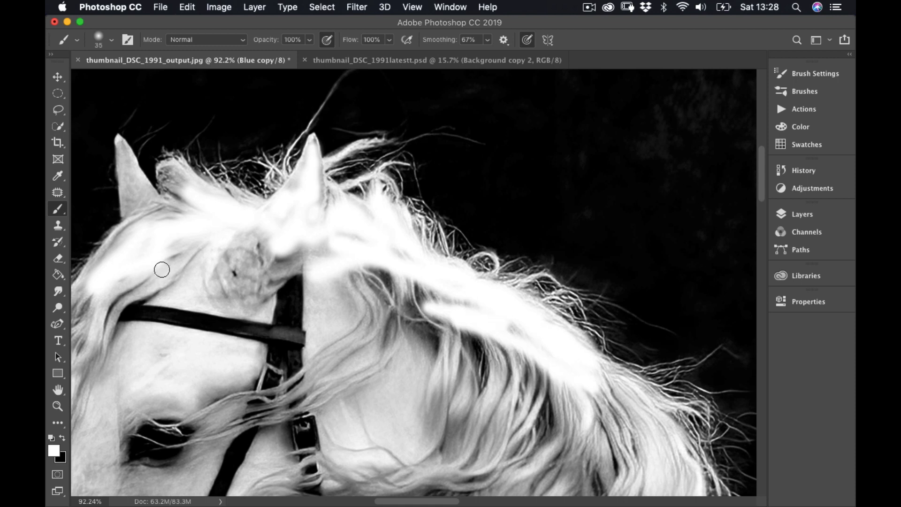
{"action": "mouse_move", "coordinate": [163, 218]}
{"action": "left_mouse_down"}
{"action": "mouse_move", "coordinate": [133, 225]}
{"action": "mouse_move", "coordinate": [91, 277]}
{"action": "mouse_move", "coordinate": [134, 235]}
{"action": "mouse_move", "coordinate": [138, 197]}
{"action": "mouse_move", "coordinate": [142, 219]}
{"action": "mouse_move", "coordinate": [134, 192]}
{"action": "mouse_move", "coordinate": [148, 223]}
{"action": "mouse_move", "coordinate": [143, 205]}
{"action": "mouse_move", "coordinate": [179, 227]}
{"action": "left_mouse_up"}
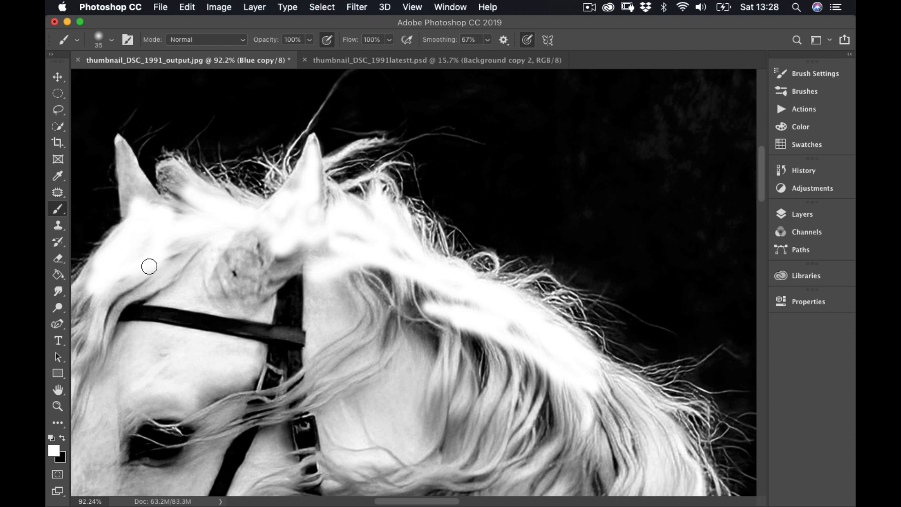
Set the brush to Overlay mode at 33% opacity and paint white along the outer hair edge of the forelock
{"action": "mouse_move", "coordinate": [147, 280]}
{"action": "left_mouse_down"}
{"action": "mouse_move", "coordinate": [368, 203]}
{"action": "mouse_move", "coordinate": [288, 246]}
{"action": "mouse_move", "coordinate": [299, 233]}
{"action": "mouse_move", "coordinate": [289, 252]}
{"action": "mouse_move", "coordinate": [292, 233]}
{"action": "mouse_move", "coordinate": [287, 238]}
{"action": "mouse_move", "coordinate": [314, 207]}
{"action": "mouse_move", "coordinate": [297, 231]}
{"action": "mouse_move", "coordinate": [281, 300]}
{"action": "mouse_move", "coordinate": [284, 260]}
{"action": "mouse_move", "coordinate": [273, 276]}
{"action": "mouse_move", "coordinate": [276, 256]}
{"action": "mouse_move", "coordinate": [281, 225]}
{"action": "left_mouse_up"}
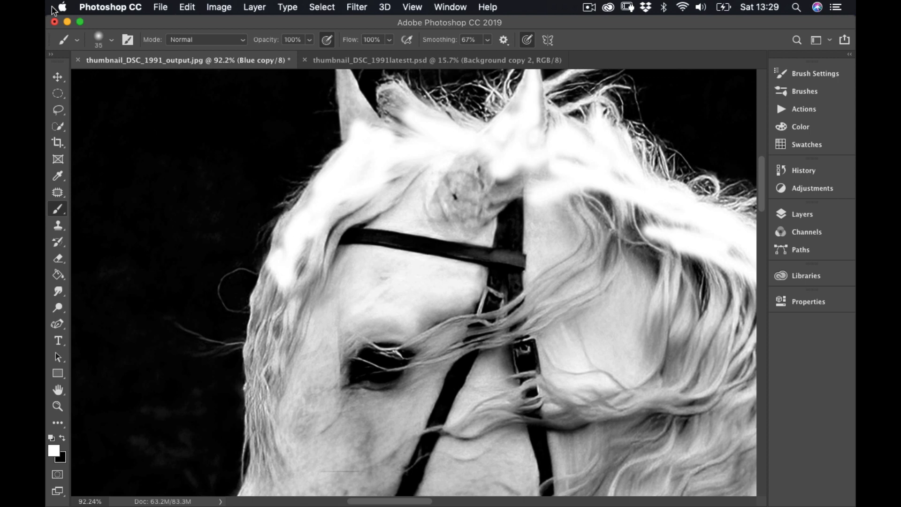
{"action": "left_click", "coordinate": [196, 41]}
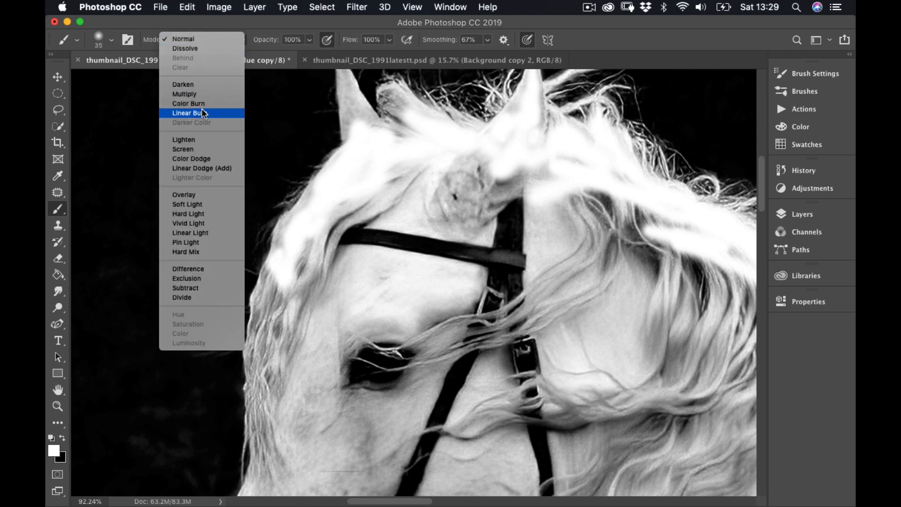
{"action": "left_click", "coordinate": [200, 196]}
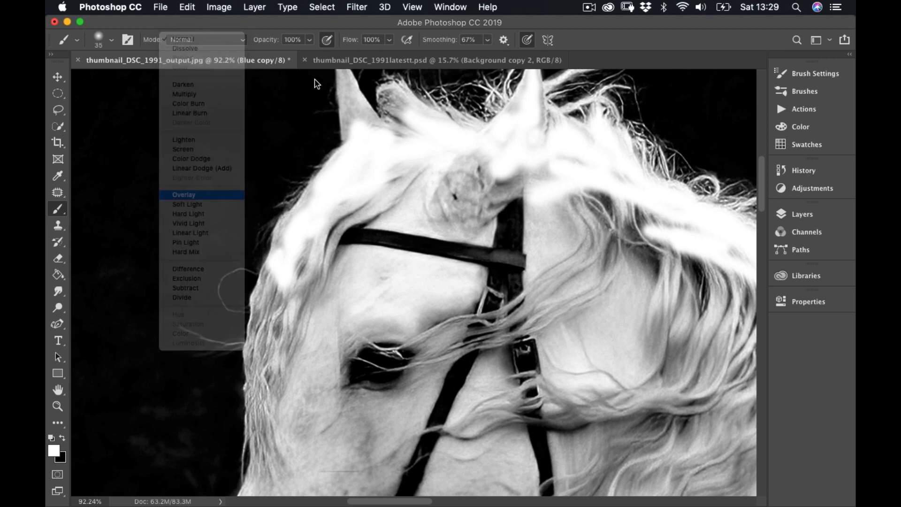
{"action": "left_click", "coordinate": [308, 41]}
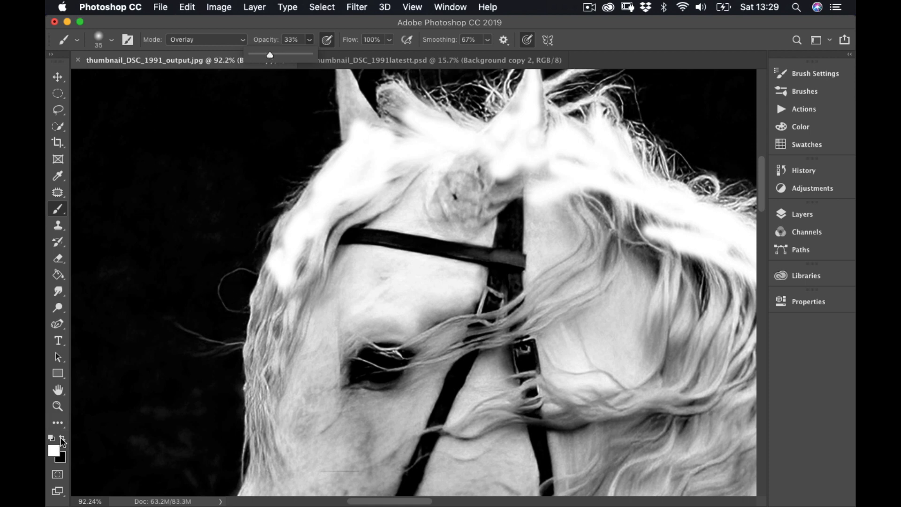
{"action": "left_click", "coordinate": [310, 171]}
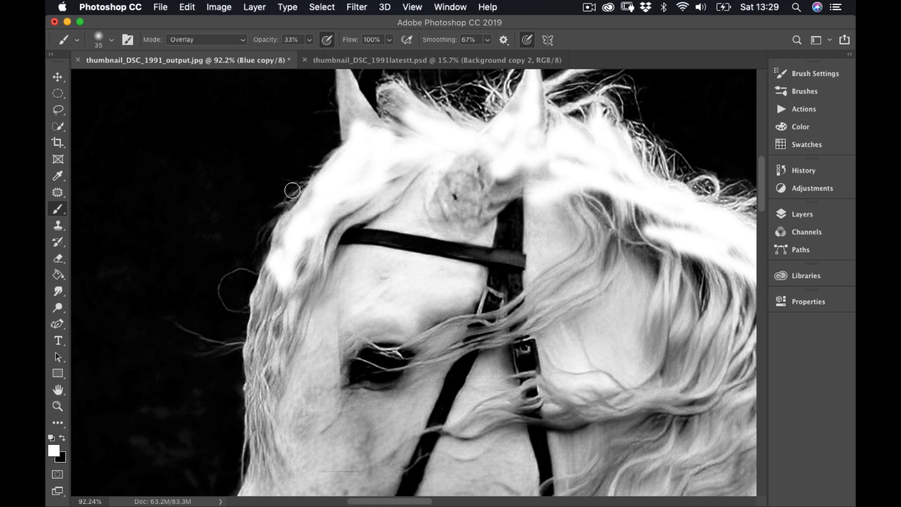
{"action": "mouse_move", "coordinate": [313, 156]}
{"action": "left_mouse_down"}
{"action": "mouse_move", "coordinate": [295, 172]}
{"action": "mouse_move", "coordinate": [278, 211]}
{"action": "mouse_move", "coordinate": [304, 184]}
{"action": "mouse_move", "coordinate": [253, 262]}
{"action": "left_mouse_up"}
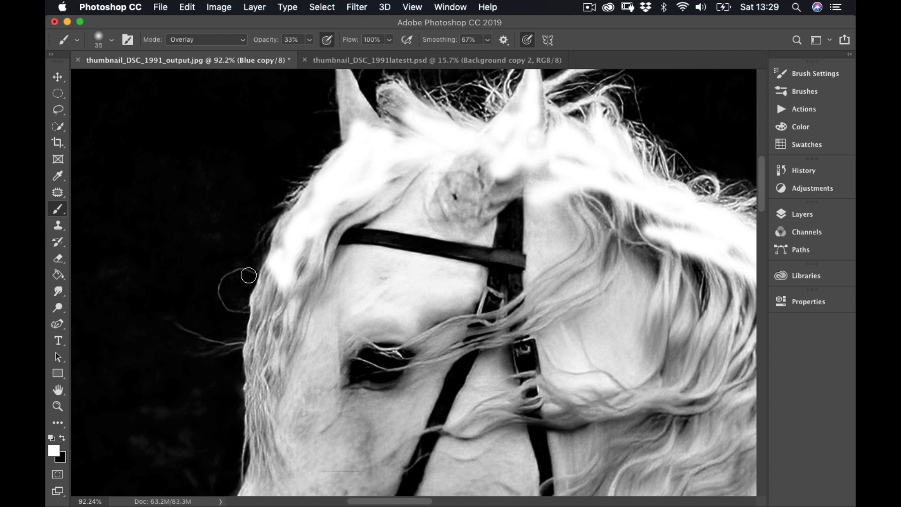
{"action": "mouse_move", "coordinate": [256, 338]}
{"action": "left_mouse_down"}
{"action": "mouse_move", "coordinate": [247, 359]}
{"action": "mouse_move", "coordinate": [261, 300]}
{"action": "mouse_move", "coordinate": [257, 322]}
{"action": "mouse_move", "coordinate": [266, 325]}
{"action": "mouse_move", "coordinate": [276, 257]}
{"action": "mouse_move", "coordinate": [272, 278]}
{"action": "left_mouse_up"}
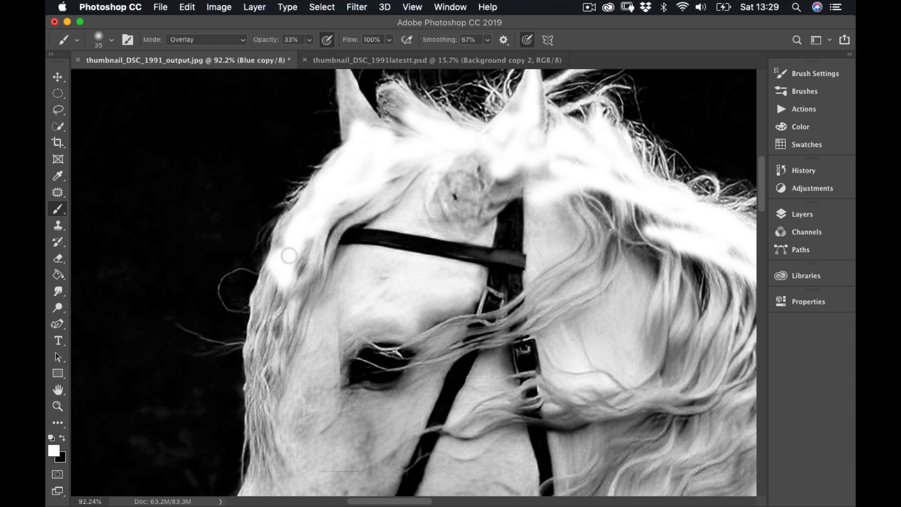
Paint white in Overlay mode down the forelock and along the hair edge in front of the horse's face
{"action": "mouse_move", "coordinate": [282, 292]}
{"action": "left_mouse_down"}
{"action": "mouse_move", "coordinate": [270, 329]}
{"action": "mouse_move", "coordinate": [263, 313]}
{"action": "left_mouse_up"}
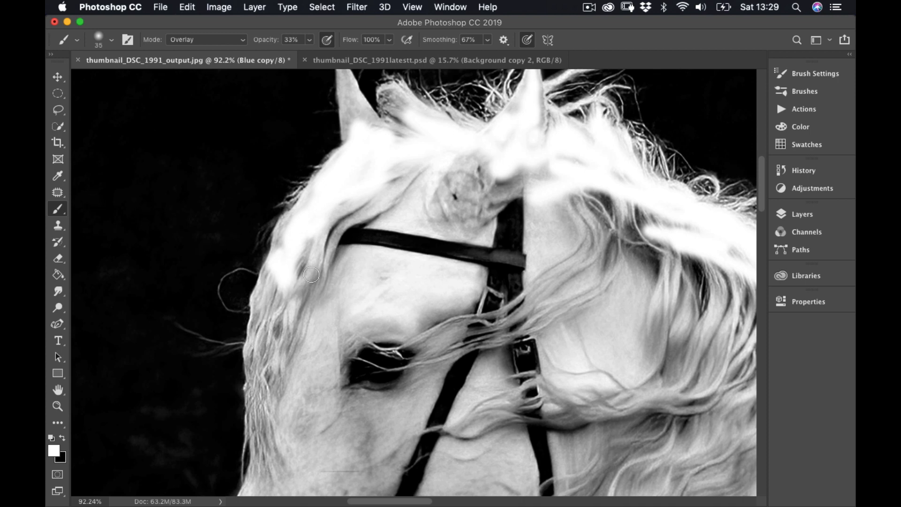
{"action": "mouse_move", "coordinate": [277, 256]}
{"action": "left_mouse_down"}
{"action": "mouse_move", "coordinate": [262, 300]}
{"action": "mouse_move", "coordinate": [269, 342]}
{"action": "mouse_move", "coordinate": [308, 257]}
{"action": "mouse_move", "coordinate": [296, 281]}
{"action": "mouse_move", "coordinate": [286, 233]}
{"action": "mouse_move", "coordinate": [275, 327]}
{"action": "mouse_move", "coordinate": [268, 306]}
{"action": "mouse_move", "coordinate": [257, 330]}
{"action": "mouse_move", "coordinate": [258, 382]}
{"action": "mouse_move", "coordinate": [268, 364]}
{"action": "mouse_move", "coordinate": [183, 327]}
{"action": "left_mouse_up"}
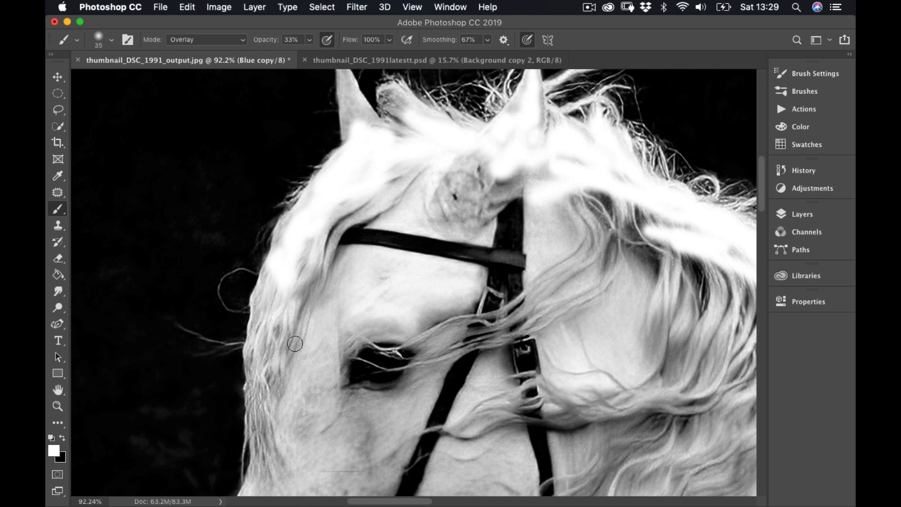
{"action": "mouse_move", "coordinate": [295, 344]}
{"action": "left_mouse_down"}
{"action": "mouse_move", "coordinate": [189, 364]}
{"action": "mouse_move", "coordinate": [177, 354]}
{"action": "mouse_move", "coordinate": [276, 338]}
{"action": "left_mouse_up"}
{"action": "scroll", "coordinate": [344, 342], "scroll_direction": "down", "scroll_amount": 5}
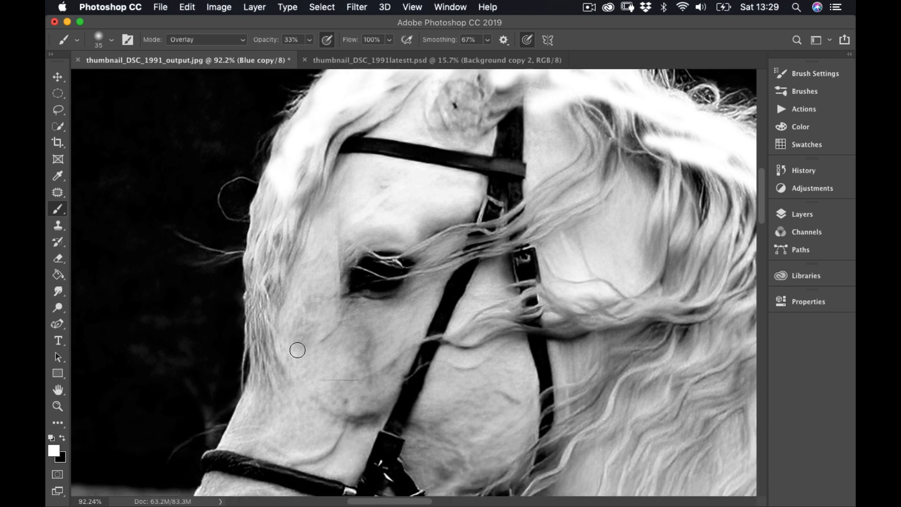
{"action": "scroll", "coordinate": [297, 350], "scroll_direction": "down", "scroll_amount": 1}
{"action": "mouse_move", "coordinate": [247, 340]}
{"action": "left_mouse_down"}
{"action": "mouse_move", "coordinate": [252, 230]}
{"action": "mouse_move", "coordinate": [256, 255]}
{"action": "mouse_move", "coordinate": [259, 222]}
{"action": "mouse_move", "coordinate": [260, 339]}
{"action": "mouse_move", "coordinate": [279, 207]}
{"action": "mouse_move", "coordinate": [290, 202]}
{"action": "mouse_move", "coordinate": [273, 221]}
{"action": "mouse_move", "coordinate": [281, 215]}
{"action": "mouse_move", "coordinate": [270, 255]}
{"action": "mouse_move", "coordinate": [295, 151]}
{"action": "mouse_move", "coordinate": [330, 128]}
{"action": "mouse_move", "coordinate": [306, 144]}
{"action": "left_mouse_up"}
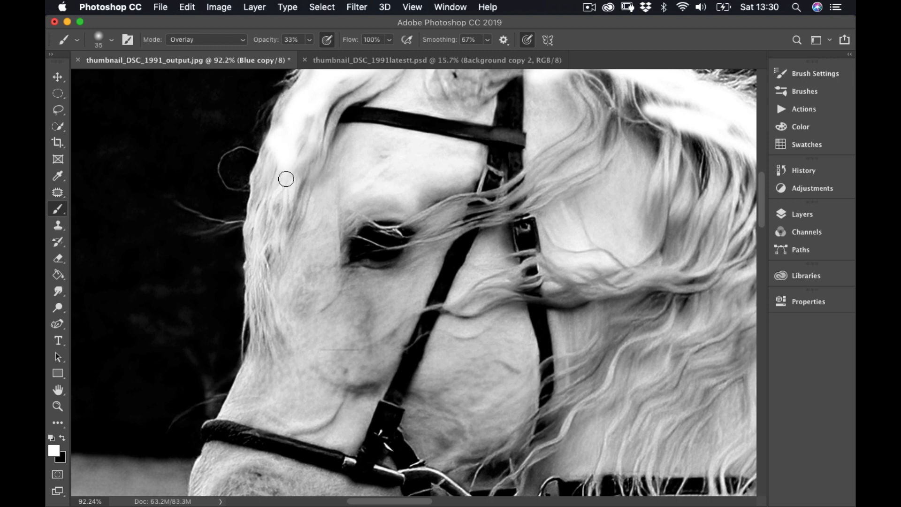
{"action": "mouse_move", "coordinate": [286, 179]}
{"action": "left_mouse_down"}
{"action": "mouse_move", "coordinate": [266, 198]}
{"action": "mouse_move", "coordinate": [278, 144]}
{"action": "mouse_move", "coordinate": [266, 204]}
{"action": "mouse_move", "coordinate": [280, 220]}
{"action": "left_mouse_up"}
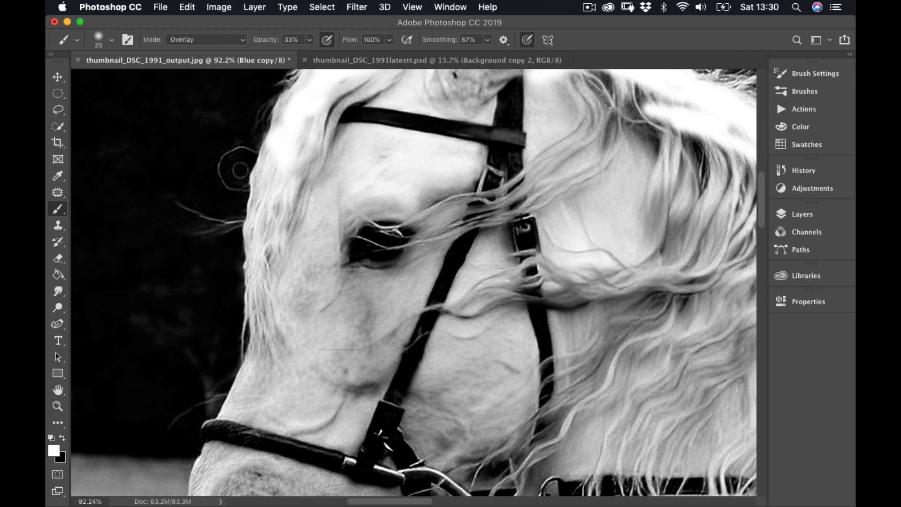
Swap the foreground and background colours so that the brush paints with black
{"action": "left_click", "coordinate": [64, 437]}
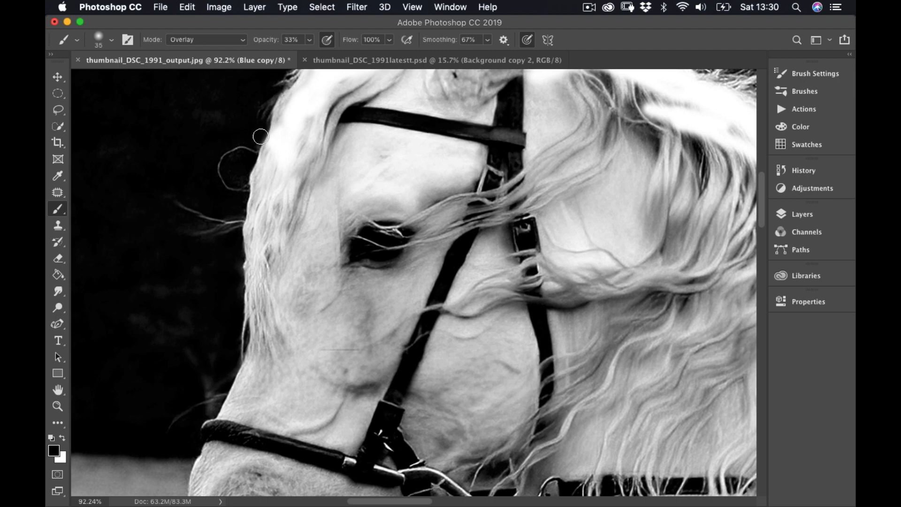
{"action": "scroll", "coordinate": [347, 235], "scroll_direction": "up", "scroll_amount": 5}
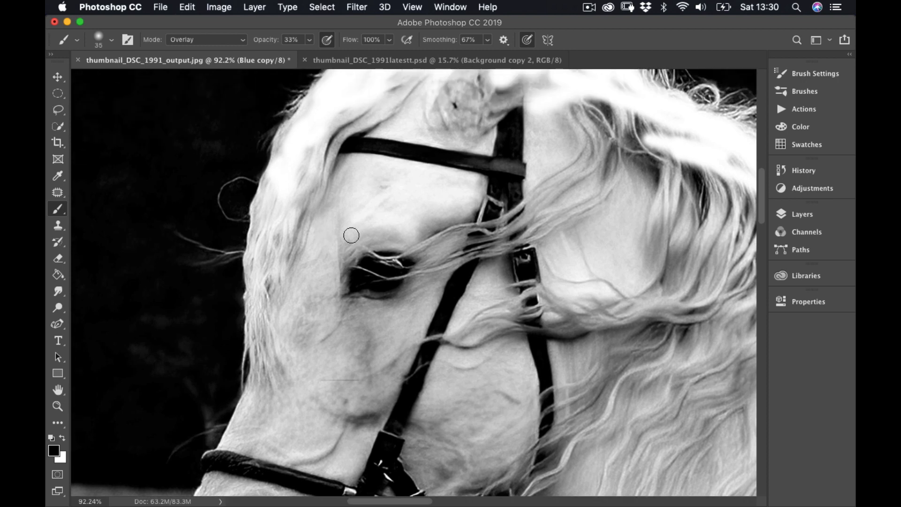
{"action": "scroll", "coordinate": [347, 238], "scroll_direction": "up", "scroll_amount": 4}
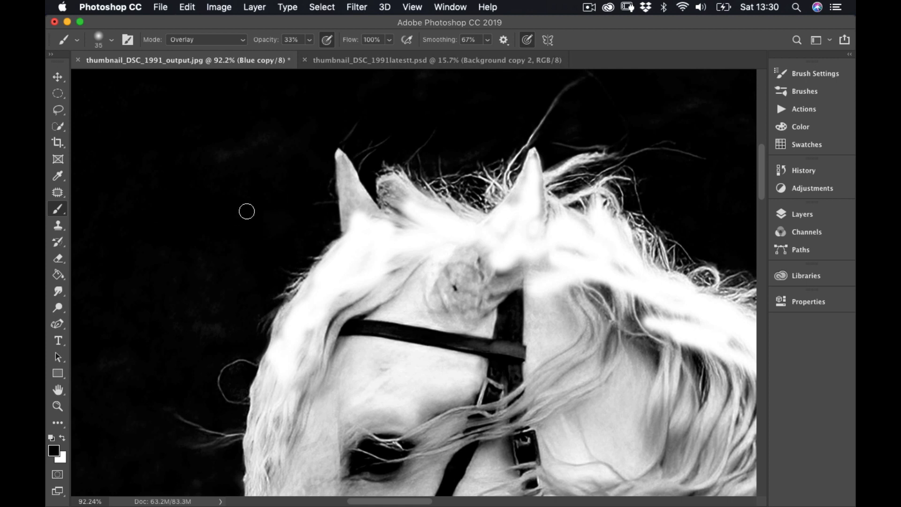
Set up the Lasso tool with a 0 px feather and add-to-selection mode
{"action": "double_click", "coordinate": [59, 390]}
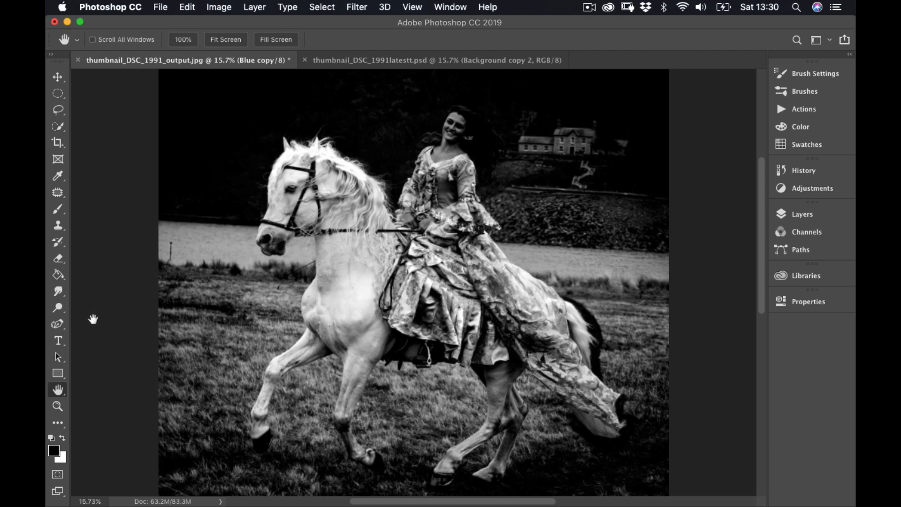
{"action": "left_click", "coordinate": [58, 109]}
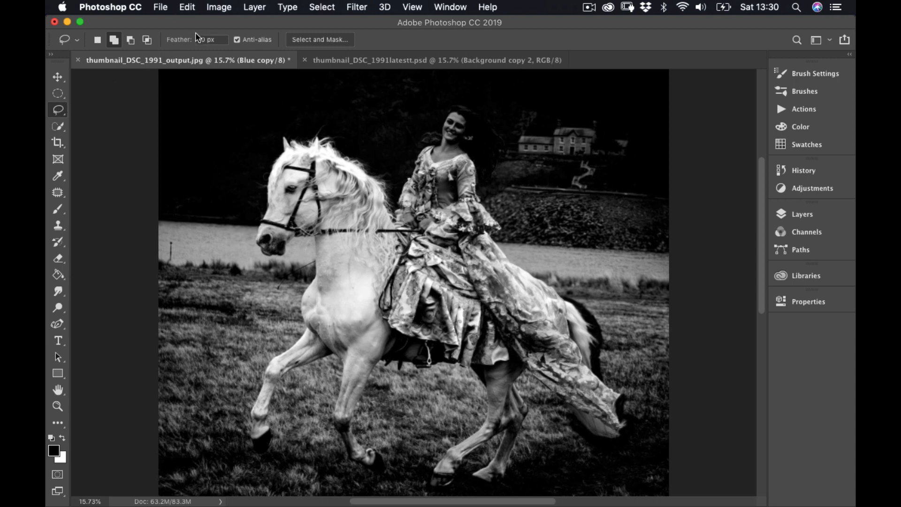
{"action": "left_click", "coordinate": [214, 36]}
{"action": "type", "text": "0"}
{"action": "left_click", "coordinate": [115, 42]}
Outline the horse's upper head, ears and mane, cutting through the face and neck and leaving a loose margin outside the fine hairs
{"action": "left_click_drag", "start_coordinate": [293, 206], "coordinate": [321, 190]}
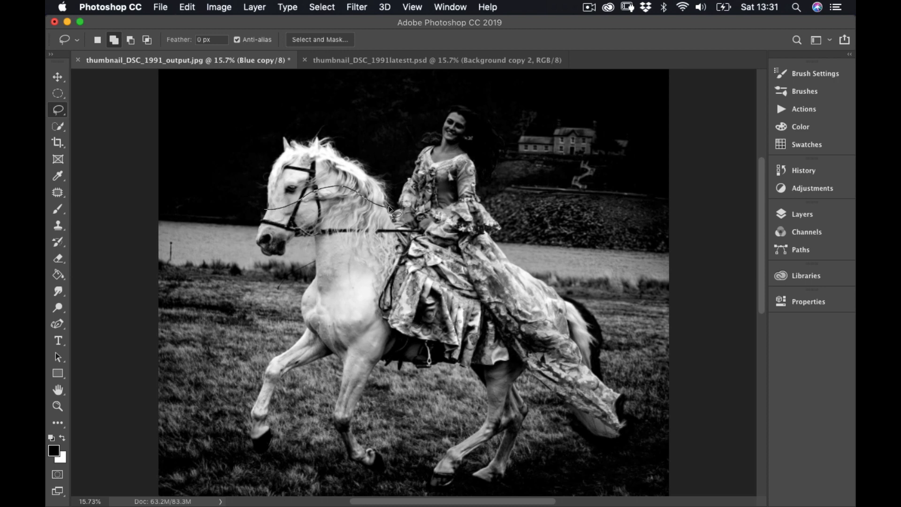
{"action": "mouse_move", "coordinate": [391, 180]}
{"action": "left_mouse_down"}
{"action": "mouse_move", "coordinate": [385, 165]}
{"action": "mouse_move", "coordinate": [334, 131]}
{"action": "left_mouse_up"}
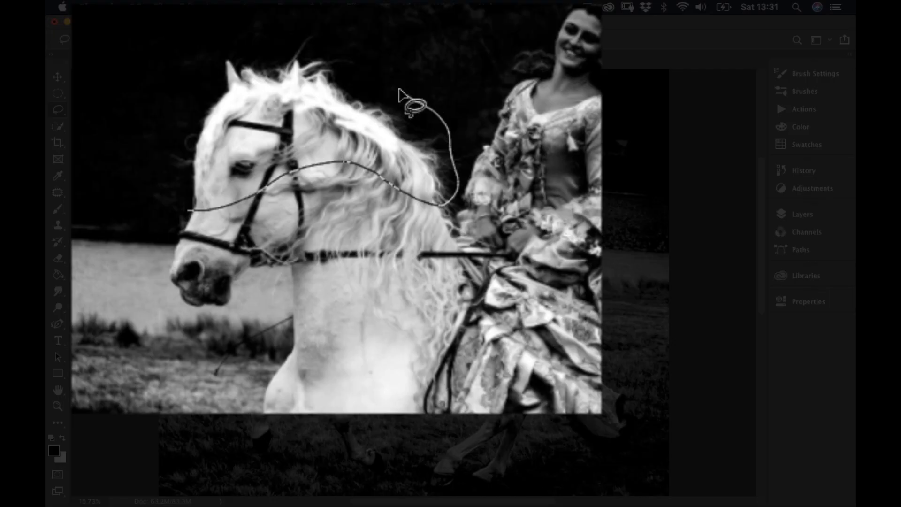
{"action": "mouse_move", "coordinate": [339, 55]}
{"action": "left_mouse_down"}
{"action": "mouse_move", "coordinate": [281, 26]}
{"action": "mouse_move", "coordinate": [181, 59]}
{"action": "mouse_move", "coordinate": [161, 154]}
{"action": "left_mouse_up"}
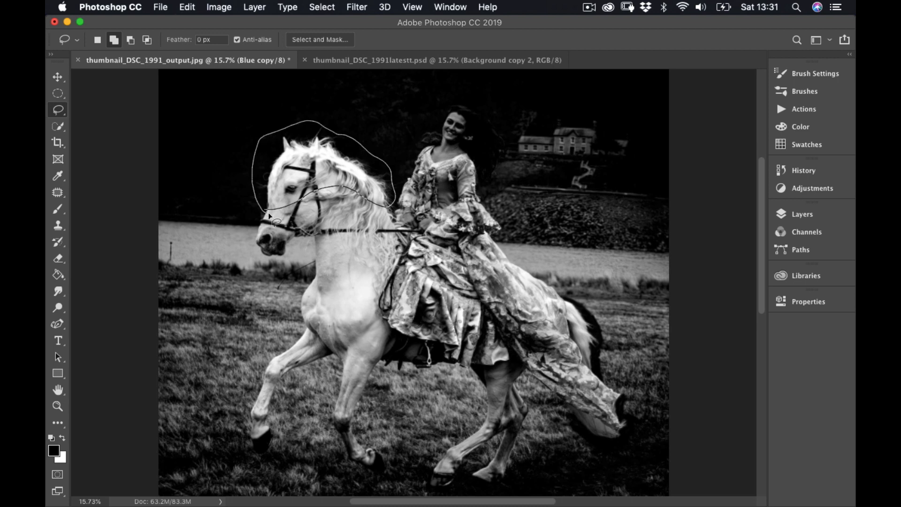
{"action": "left_click_drag", "start_coordinate": [269, 216], "coordinate": [266, 211]}
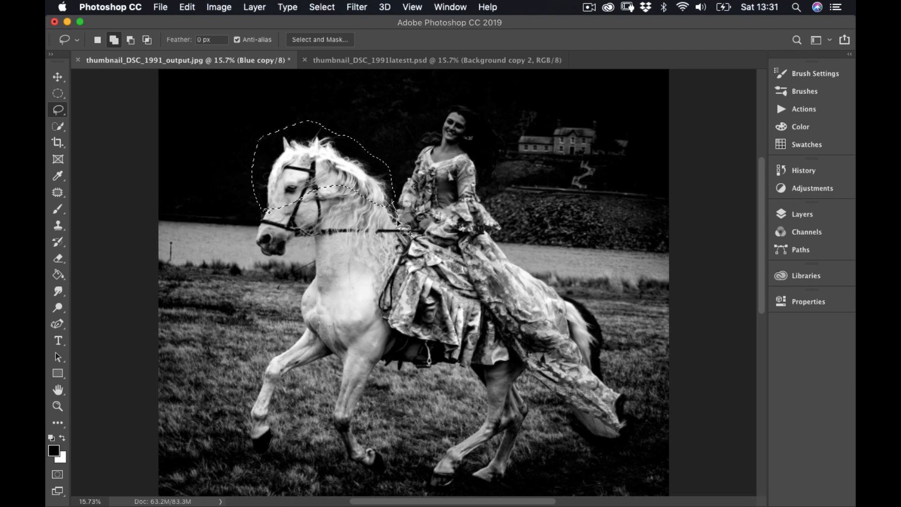
Add the hairy part of the horse's tail and the sheer end of the trailing dress to the lasso selection
{"action": "mouse_move", "coordinate": [399, 137]}
{"action": "left_mouse_down"}
{"action": "mouse_move", "coordinate": [372, 171]}
{"action": "mouse_move", "coordinate": [355, 192]}
{"action": "left_mouse_up"}
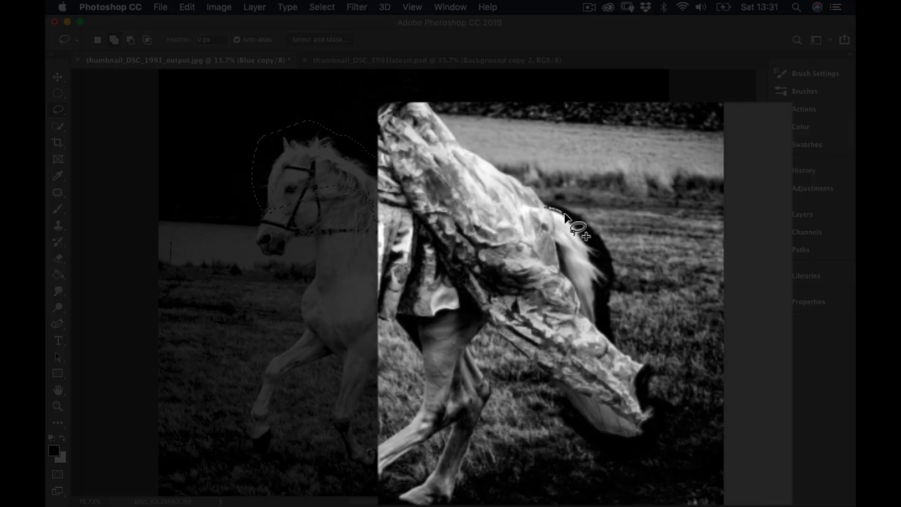
{"action": "mouse_move", "coordinate": [565, 215]}
{"action": "left_mouse_down"}
{"action": "mouse_move", "coordinate": [608, 275]}
{"action": "mouse_move", "coordinate": [606, 318]}
{"action": "left_mouse_up"}
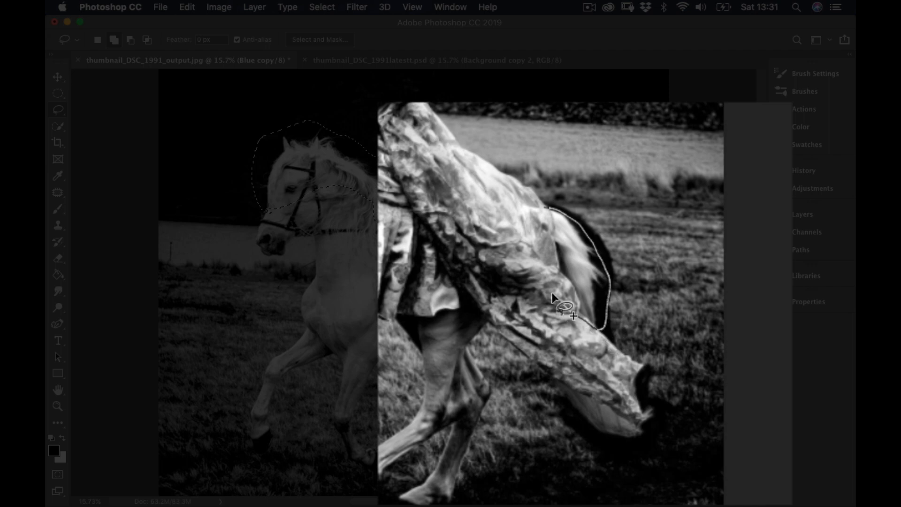
{"action": "mouse_move", "coordinate": [563, 313]}
{"action": "left_mouse_down"}
{"action": "mouse_move", "coordinate": [537, 246]}
{"action": "mouse_move", "coordinate": [547, 209]}
{"action": "left_mouse_up"}
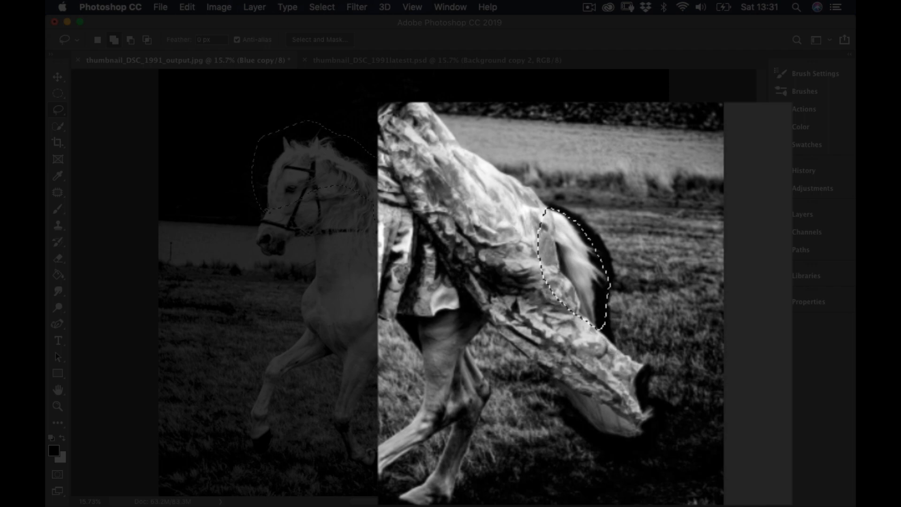
{"action": "scroll", "coordinate": [615, 463], "scroll_direction": "down", "scroll_amount": 2}
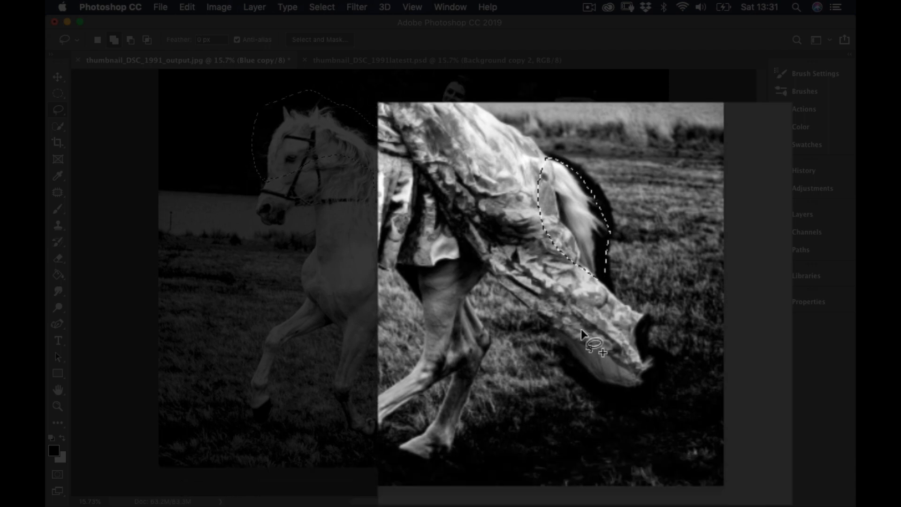
{"action": "mouse_move", "coordinate": [574, 351]}
{"action": "left_mouse_down"}
{"action": "mouse_move", "coordinate": [582, 373]}
{"action": "mouse_move", "coordinate": [606, 388]}
{"action": "mouse_move", "coordinate": [629, 395]}
{"action": "mouse_move", "coordinate": [649, 386]}
{"action": "mouse_move", "coordinate": [655, 371]}
{"action": "mouse_move", "coordinate": [637, 344]}
{"action": "mouse_move", "coordinate": [599, 353]}
{"action": "left_mouse_up"}
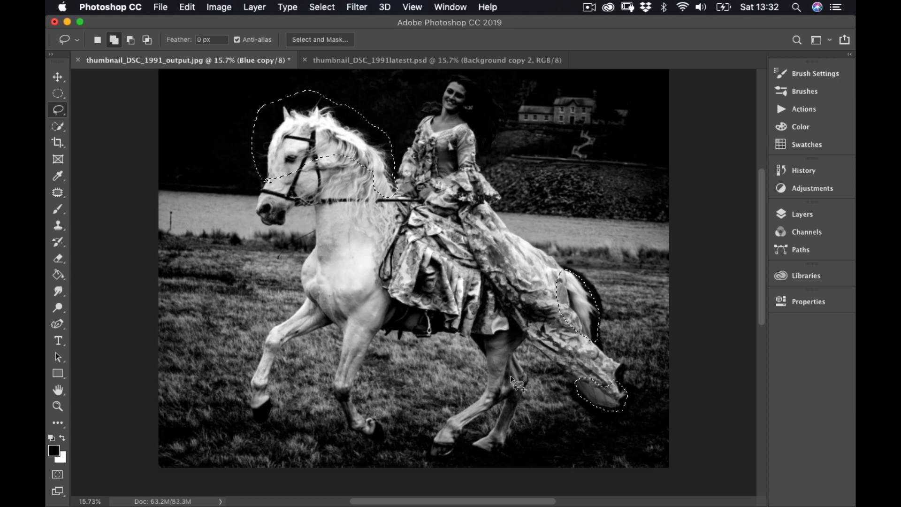
Check that the Blue copy channel is active, choose the Brush tool and invert the selection
{"action": "left_click", "coordinate": [798, 232]}
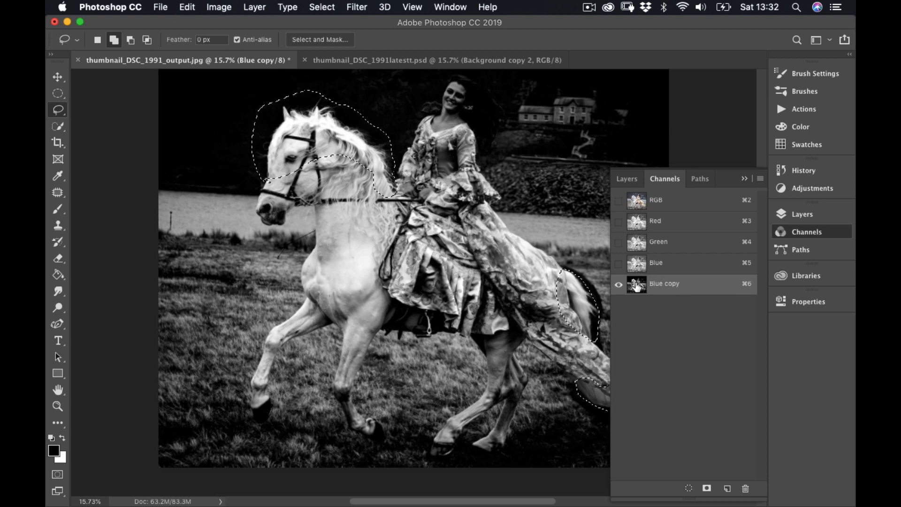
{"action": "left_click", "coordinate": [745, 178]}
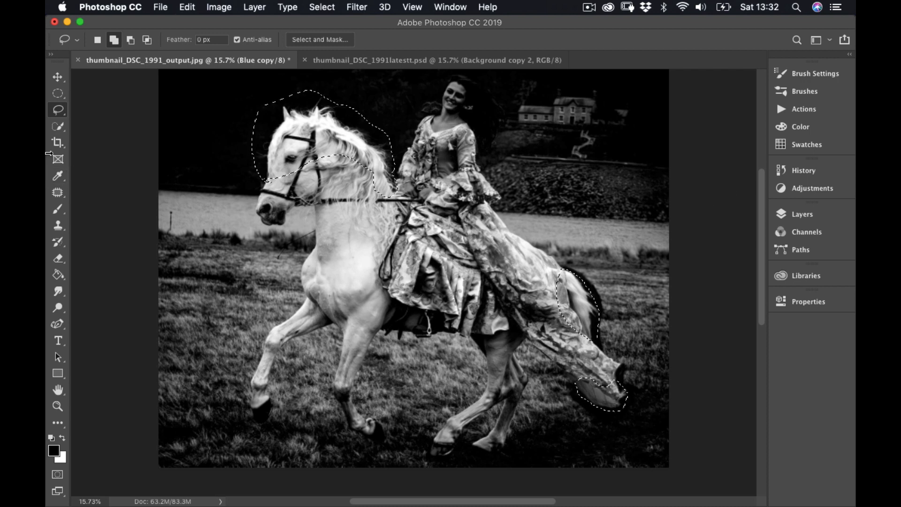
{"action": "left_click", "coordinate": [57, 209]}
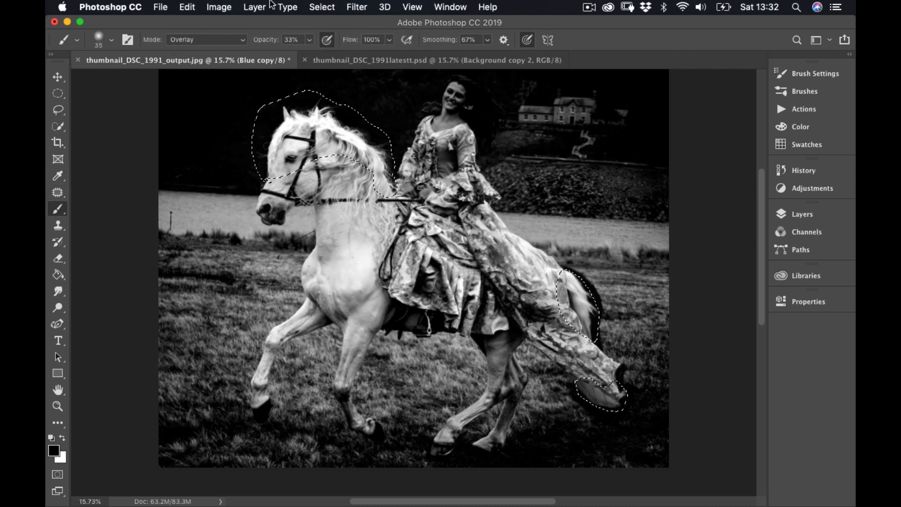
{"action": "left_click", "coordinate": [320, 7]}
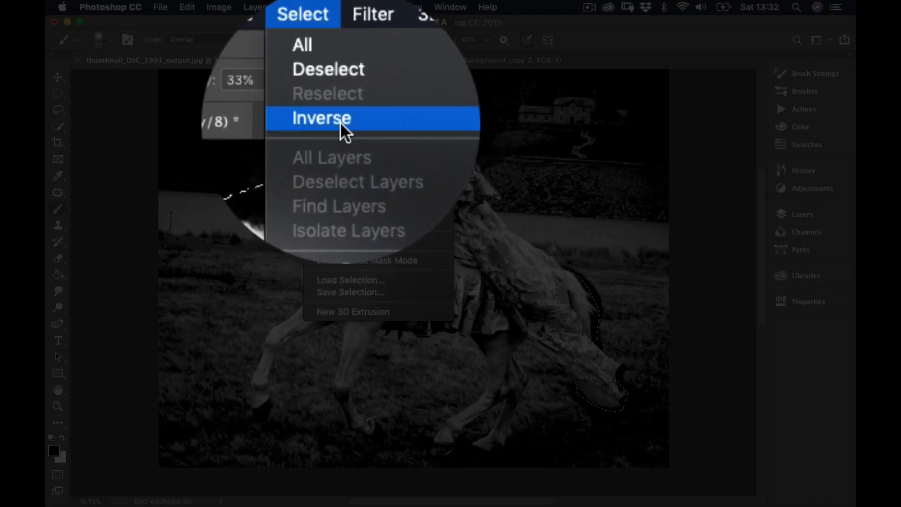
{"action": "left_click", "coordinate": [340, 120]}
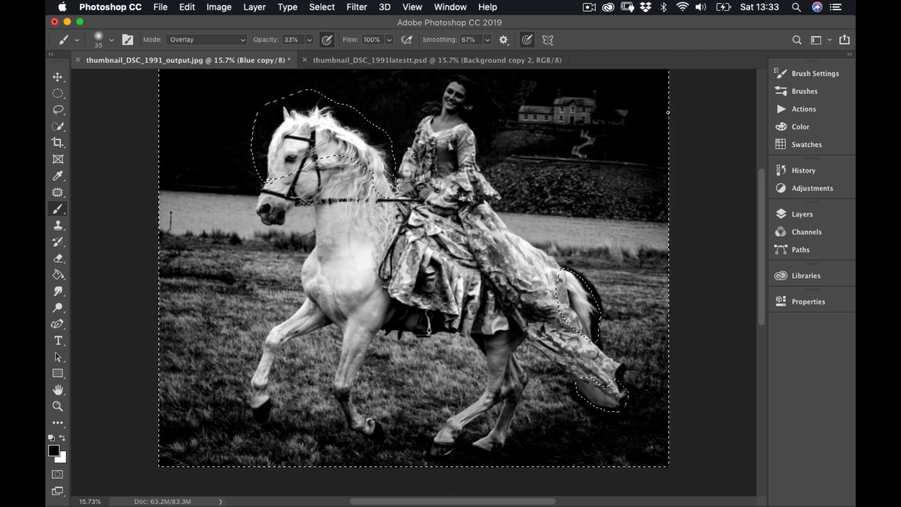
Set the brush to Normal mode at 100% opacity and enlarge it to size 1700
{"action": "scroll", "coordinate": [422, 188], "scroll_direction": "up", "scroll_amount": 2}
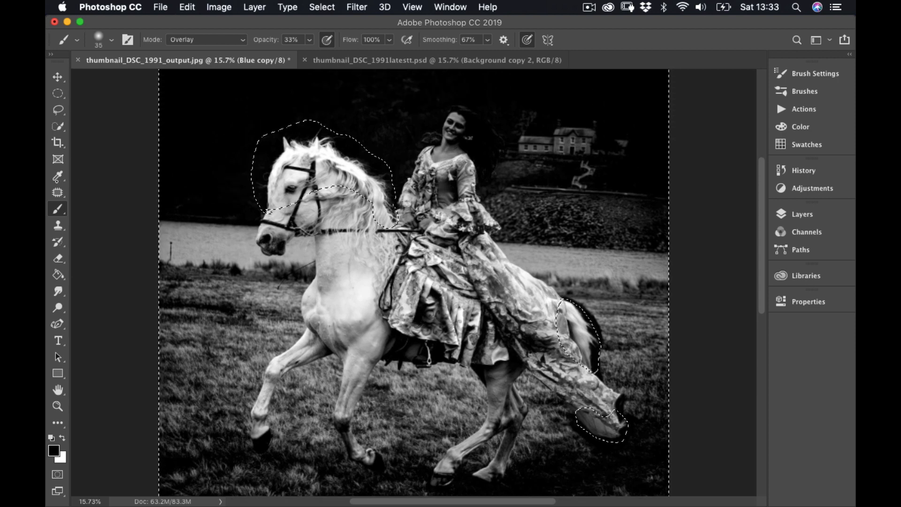
{"action": "left_click", "coordinate": [215, 41]}
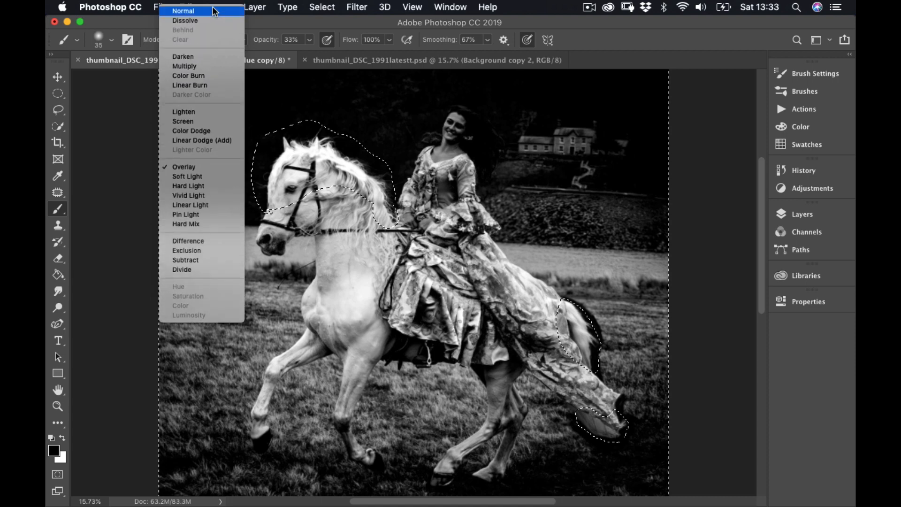
{"action": "left_click", "coordinate": [204, 12]}
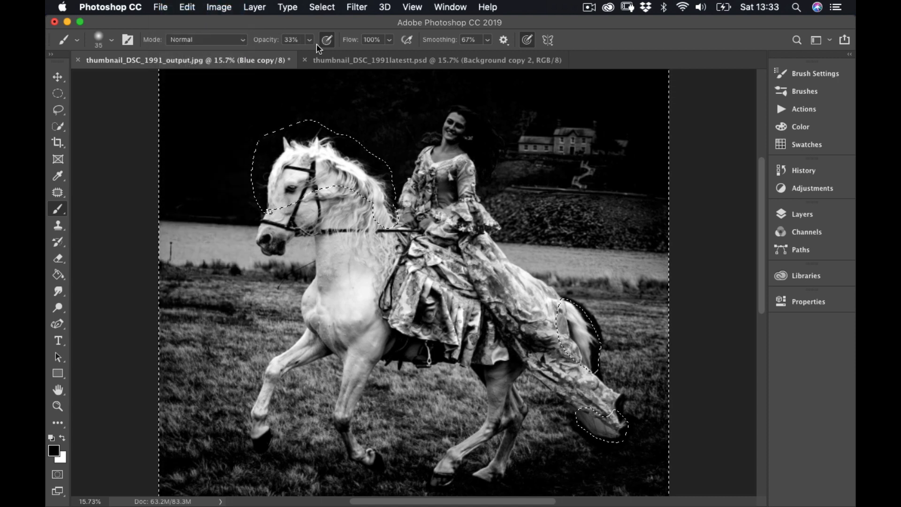
{"action": "left_click_drag", "start_coordinate": [310, 40], "coordinate": [366, 59]}
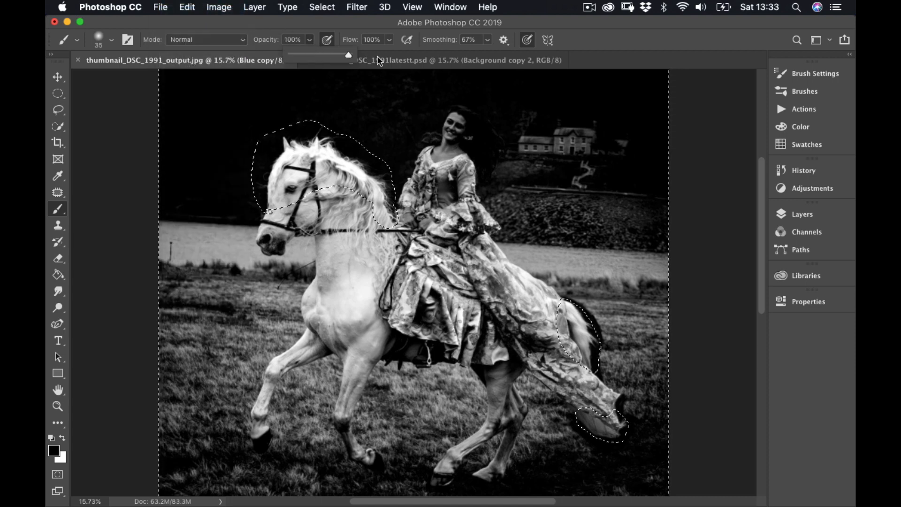
{"action": "left_click", "coordinate": [657, 37]}
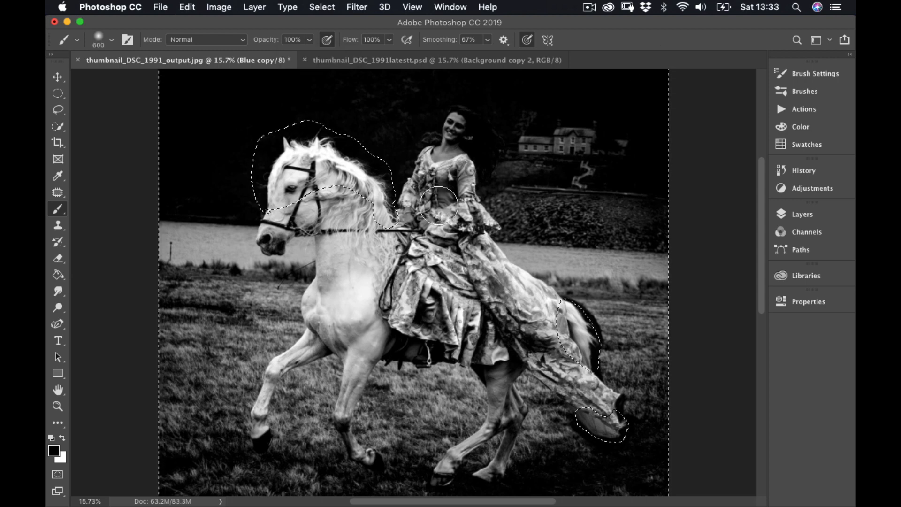
{"action": "key", "text": "bracketright"}
{"action": "key", "text": "bracketright"}
{"action": "key", "text": "bracketright"}
{"action": "key", "text": "bracketright"}
{"action": "key", "text": "bracketright"}
{"action": "key", "text": "bracketright"}
{"action": "key", "text": "bracketright"}
{"action": "key", "text": "bracketright"}
{"action": "key", "text": "bracketright"}
{"action": "key", "text": "bracketright"}
{"action": "key", "text": "bracketright"}
Paint the whole inverted selection black, keeping only the outlined head and mane, tail and dress-end areas
{"action": "left_click_drag", "start_coordinate": [423, 171], "coordinate": [313, 150]}
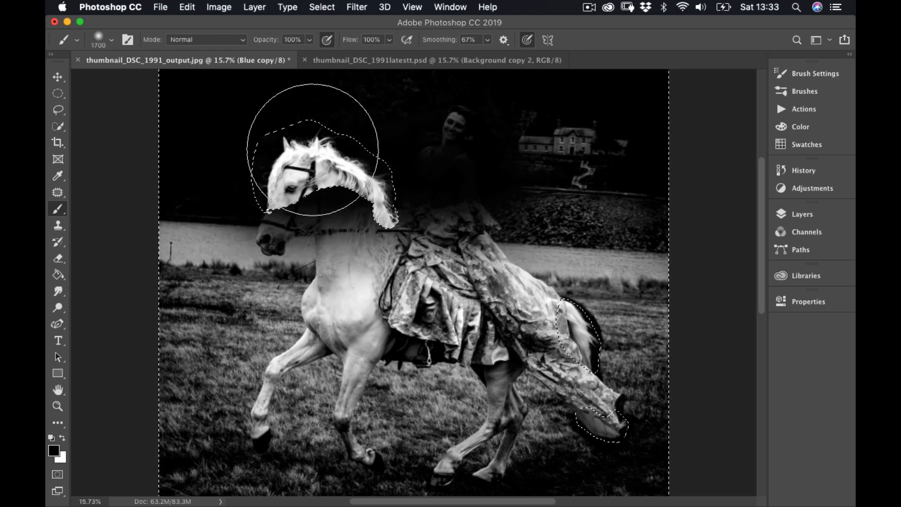
{"action": "mouse_move", "coordinate": [413, 191]}
{"action": "left_mouse_down"}
{"action": "mouse_move", "coordinate": [591, 169]}
{"action": "mouse_move", "coordinate": [514, 178]}
{"action": "mouse_move", "coordinate": [564, 336]}
{"action": "mouse_move", "coordinate": [567, 306]}
{"action": "mouse_move", "coordinate": [553, 329]}
{"action": "mouse_move", "coordinate": [618, 360]}
{"action": "mouse_move", "coordinate": [622, 328]}
{"action": "mouse_move", "coordinate": [572, 332]}
{"action": "mouse_move", "coordinate": [557, 284]}
{"action": "mouse_move", "coordinate": [614, 271]}
{"action": "mouse_move", "coordinate": [474, 373]}
{"action": "mouse_move", "coordinate": [340, 343]}
{"action": "mouse_move", "coordinate": [580, 385]}
{"action": "mouse_move", "coordinate": [584, 423]}
{"action": "left_mouse_up"}
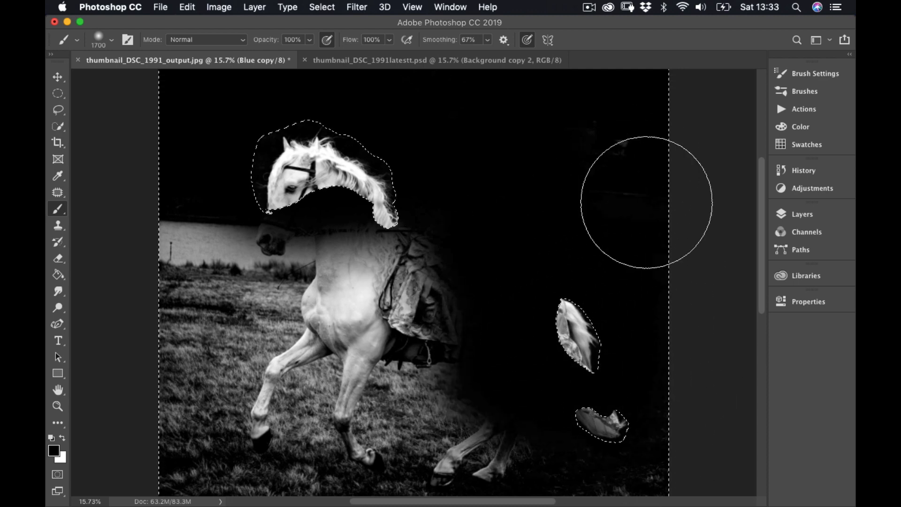
{"action": "mouse_move", "coordinate": [147, 181]}
{"action": "left_mouse_down"}
{"action": "mouse_move", "coordinate": [162, 165]}
{"action": "mouse_move", "coordinate": [114, 227]}
{"action": "mouse_move", "coordinate": [189, 281]}
{"action": "mouse_move", "coordinate": [214, 253]}
{"action": "mouse_move", "coordinate": [218, 279]}
{"action": "mouse_move", "coordinate": [289, 181]}
{"action": "mouse_move", "coordinate": [368, 293]}
{"action": "mouse_move", "coordinate": [475, 330]}
{"action": "mouse_move", "coordinate": [297, 268]}
{"action": "mouse_move", "coordinate": [439, 267]}
{"action": "mouse_move", "coordinate": [390, 332]}
{"action": "mouse_move", "coordinate": [191, 298]}
{"action": "mouse_move", "coordinate": [269, 381]}
{"action": "mouse_move", "coordinate": [71, 443]}
{"action": "mouse_move", "coordinate": [99, 453]}
{"action": "mouse_move", "coordinate": [80, 476]}
{"action": "mouse_move", "coordinate": [269, 492]}
{"action": "mouse_move", "coordinate": [369, 474]}
{"action": "mouse_move", "coordinate": [657, 473]}
{"action": "mouse_move", "coordinate": [269, 443]}
{"action": "mouse_move", "coordinate": [325, 437]}
{"action": "mouse_move", "coordinate": [500, 379]}
{"action": "mouse_move", "coordinate": [489, 346]}
{"action": "mouse_move", "coordinate": [693, 382]}
{"action": "mouse_move", "coordinate": [485, 459]}
{"action": "left_mouse_up"}
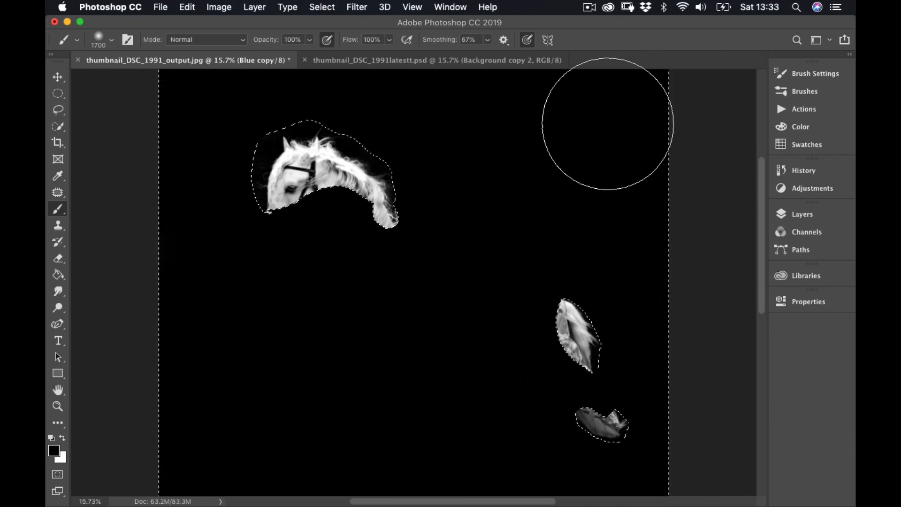
Deselect to inspect the isolated head, tail and dress areas against the black, restoring the selection each time
{"action": "key", "text": "ctrl+d"}
{"action": "mouse_move", "coordinate": [529, 159]}
{"action": "left_mouse_down"}
{"action": "mouse_move", "coordinate": [532, 315]}
{"action": "mouse_move", "coordinate": [532, 302]}
{"action": "left_mouse_up"}
{"action": "key", "text": "ctrl+z"}
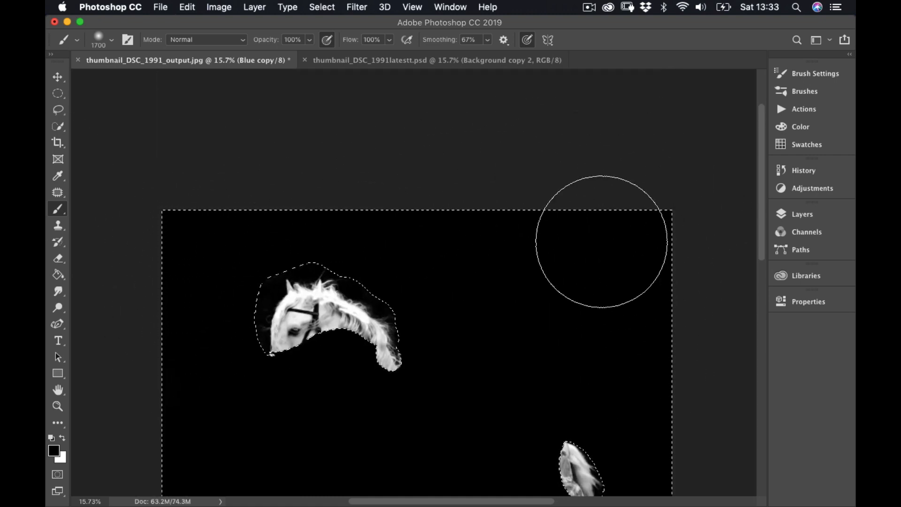
{"action": "key", "text": "ctrl+d"}
{"action": "left_click_drag", "start_coordinate": [492, 360], "coordinate": [467, 137]}
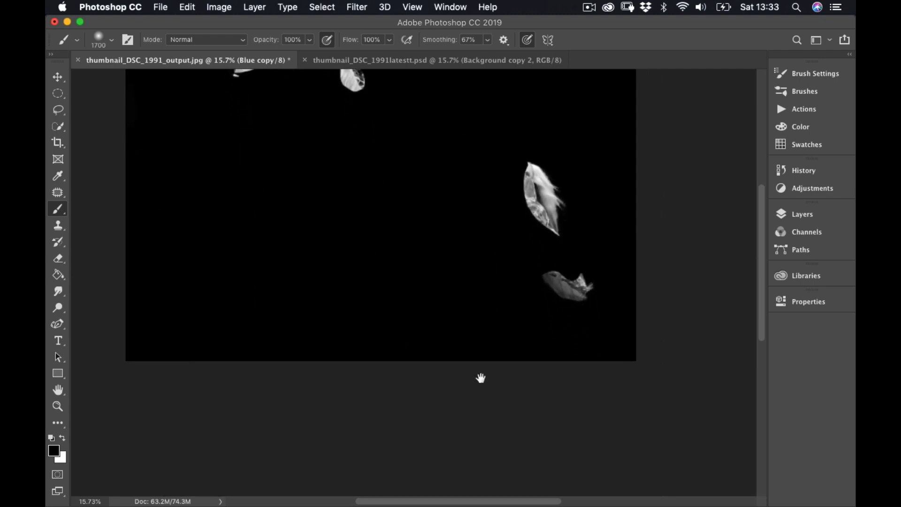
{"action": "key", "text": "ctrl+z"}
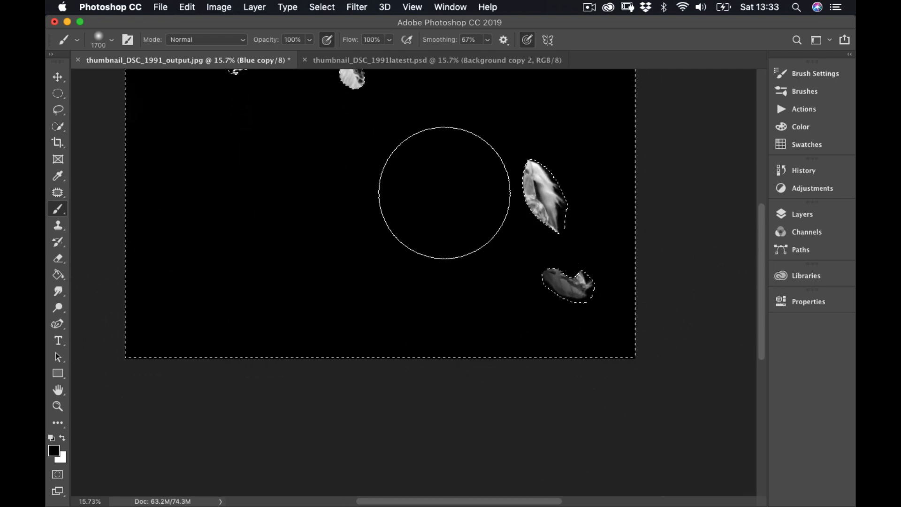
Deselect the outlined areas and load the Blue copy channel as a selection
{"action": "left_click", "coordinate": [322, 7]}
{"action": "left_click", "coordinate": [324, 36]}
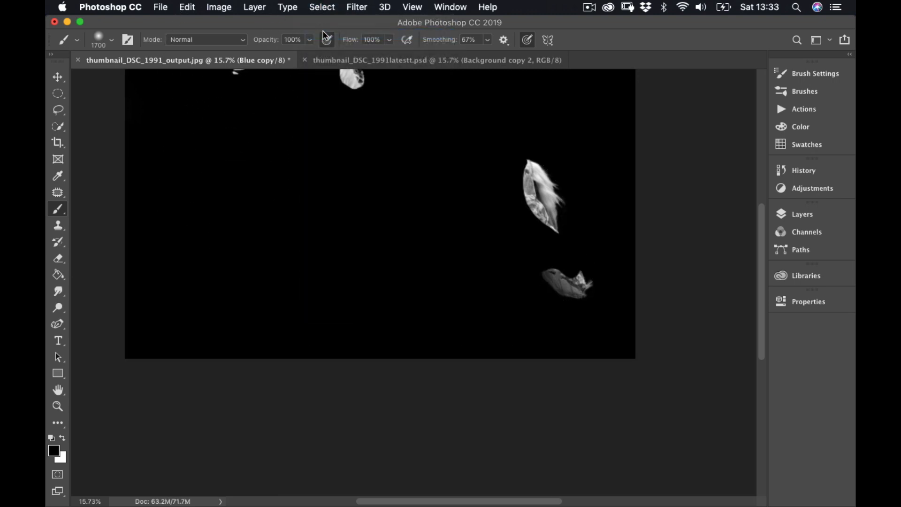
{"action": "scroll", "coordinate": [546, 260], "scroll_direction": "up", "scroll_amount": 5}
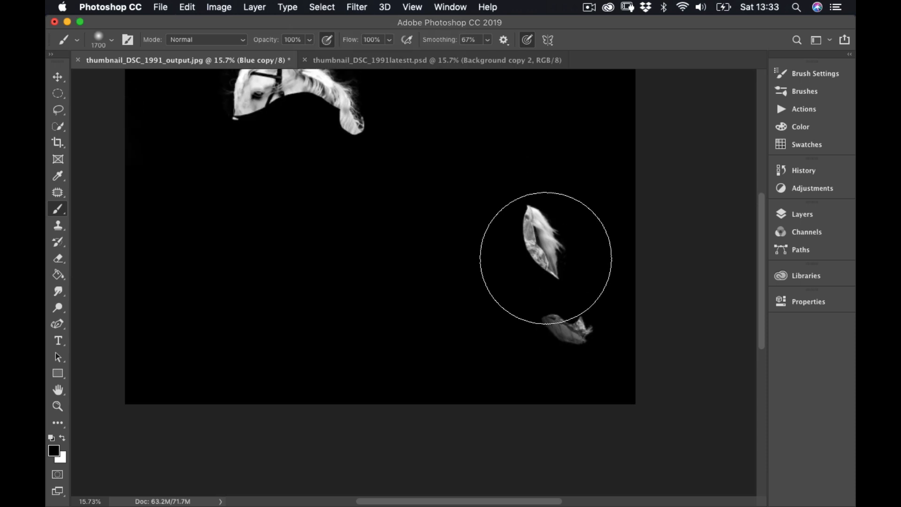
{"action": "scroll", "coordinate": [545, 259], "scroll_direction": "up", "scroll_amount": 2}
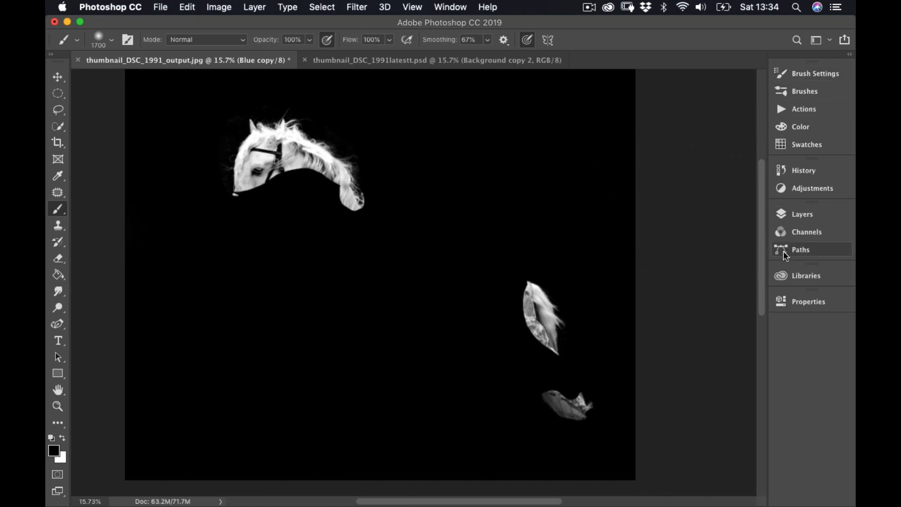
{"action": "left_click", "coordinate": [807, 232]}
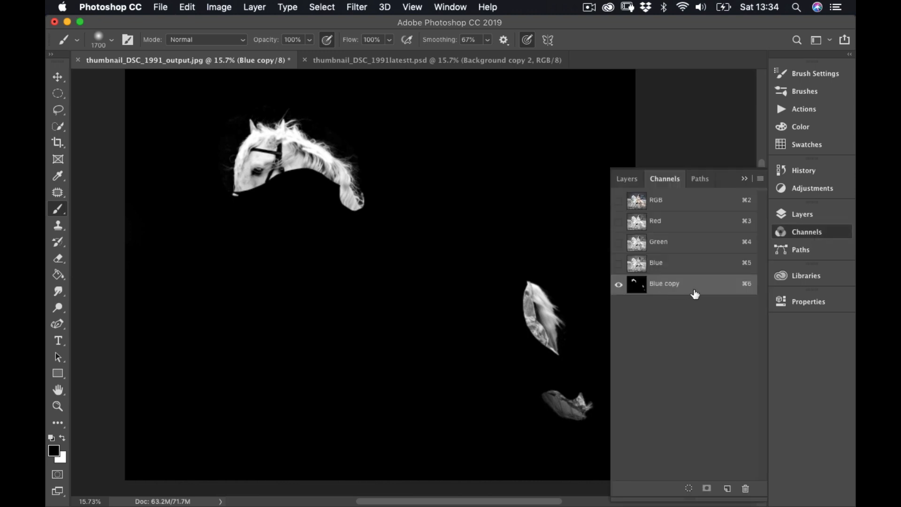
{"action": "left_click", "coordinate": [640, 291], "text": "super"}
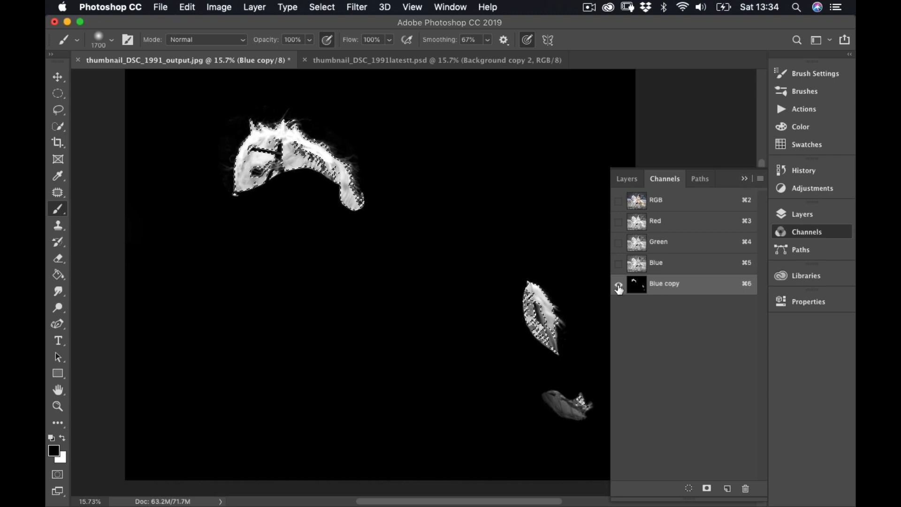
Show the RGB composite, hide the Blue copy channel and make the RGB channel active with the selection kept
{"action": "left_click", "coordinate": [620, 202]}
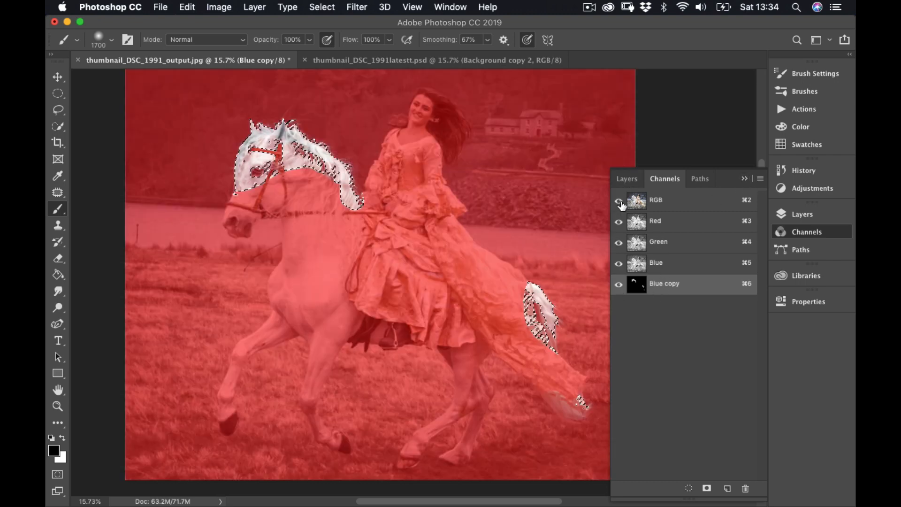
{"action": "left_click", "coordinate": [619, 285]}
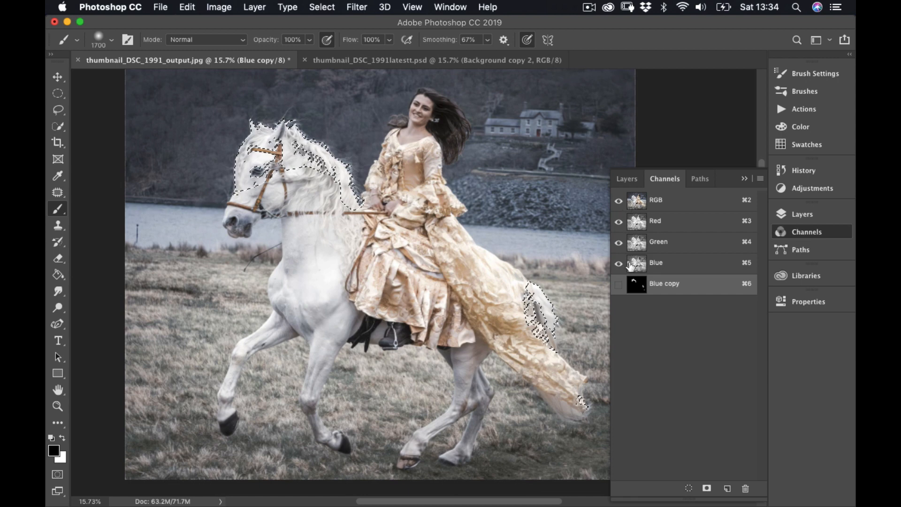
{"action": "left_click", "coordinate": [686, 205]}
{"action": "key", "text": "x"}
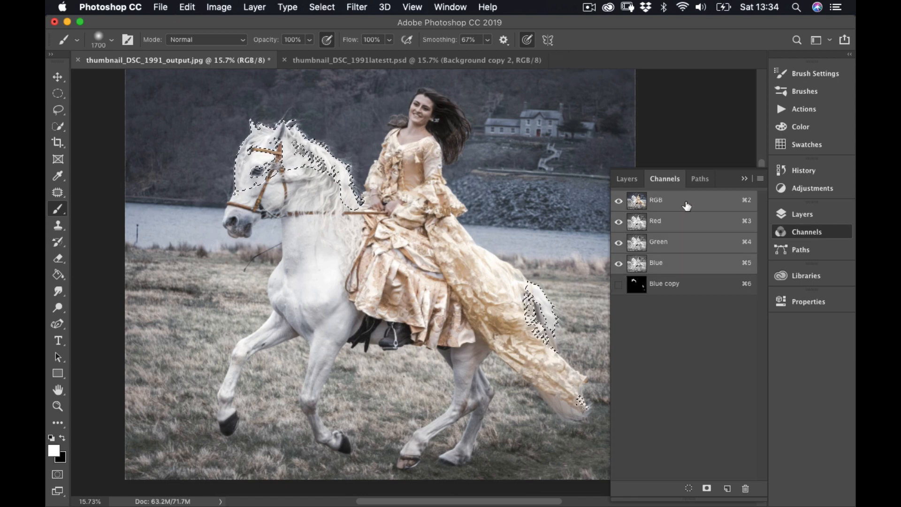
{"action": "left_click", "coordinate": [745, 179]}
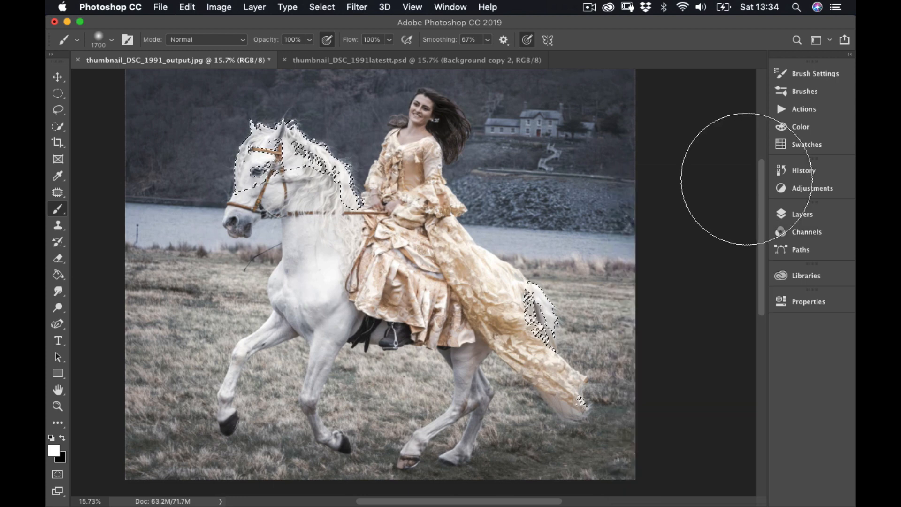
Duplicate the Background layer as Background copy and add a layer mask to it from the loaded selection
{"action": "left_click", "coordinate": [790, 220]}
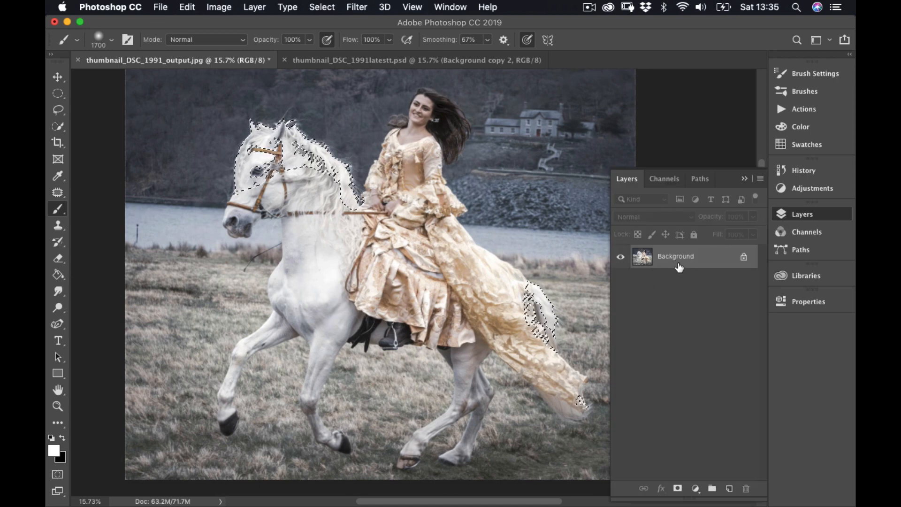
{"action": "right_click", "coordinate": [675, 263]}
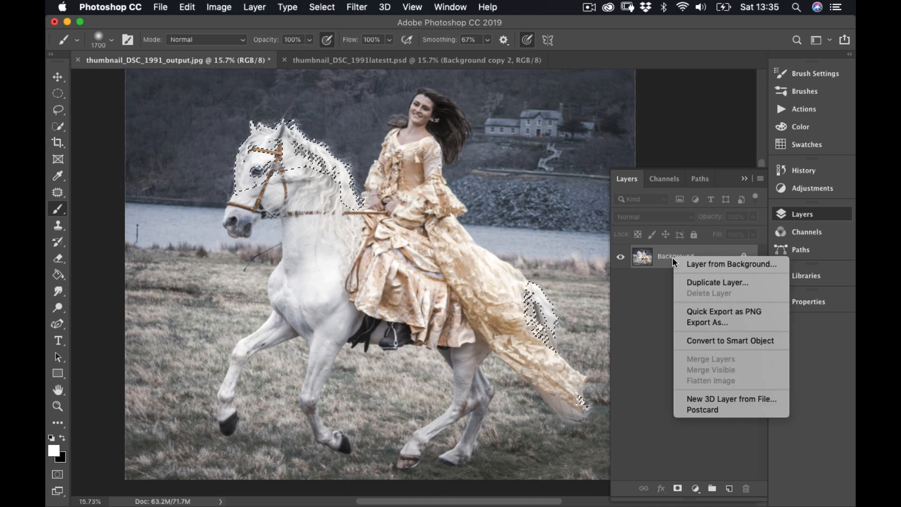
{"action": "left_click", "coordinate": [698, 283]}
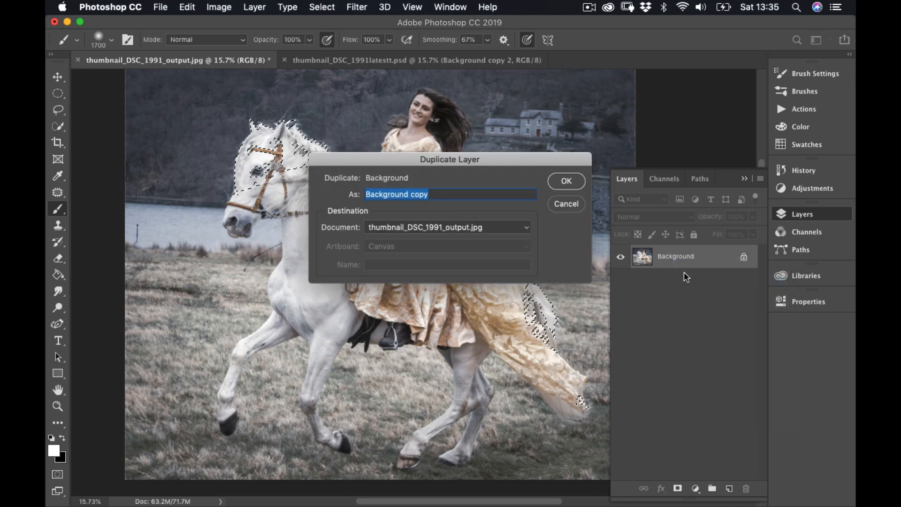
{"action": "left_click", "coordinate": [567, 183]}
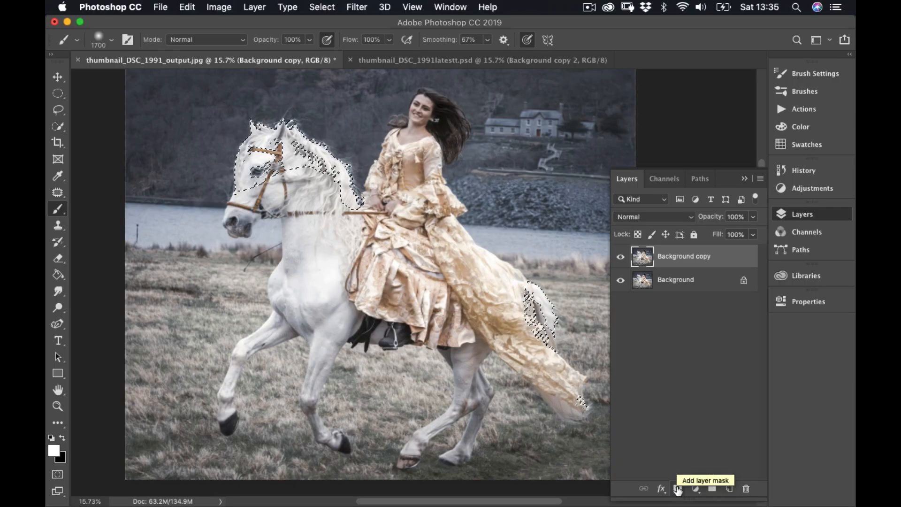
{"action": "left_click", "coordinate": [678, 489]}
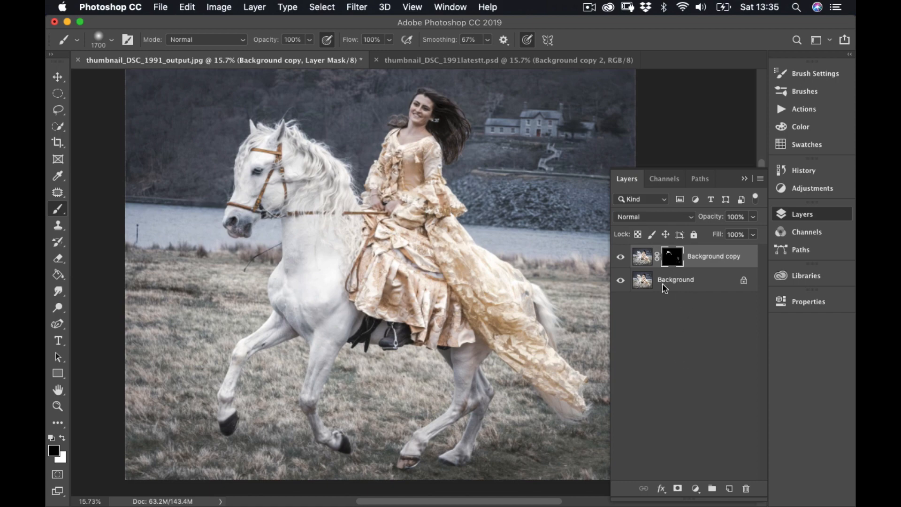
Hide the Background layer, reduce the brush to size 700 and paint the faint dress-end area out of the layer mask in black
{"action": "left_click", "coordinate": [620, 282]}
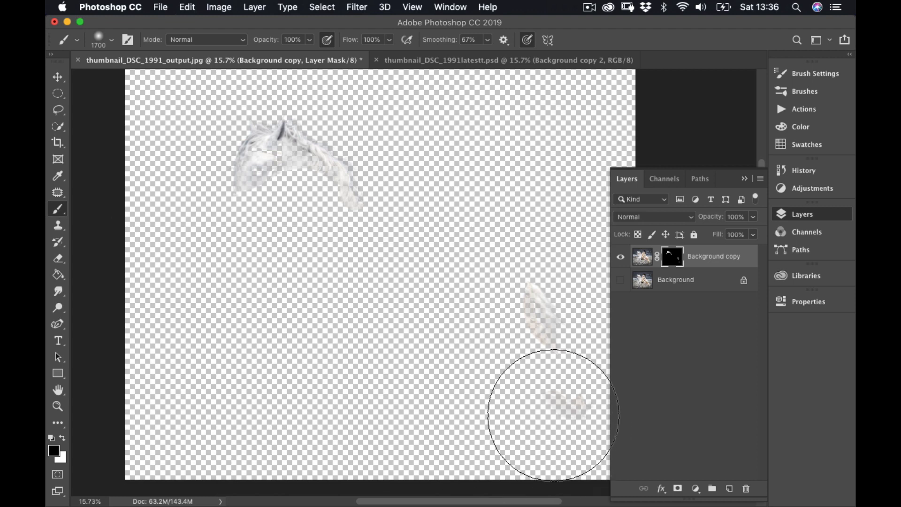
{"action": "key", "text": "bracketleft"}
{"action": "key", "text": "bracketleft"}
{"action": "key", "text": "bracketleft"}
{"action": "key", "text": "bracketleft"}
{"action": "key", "text": "bracketleft"}
{"action": "key", "text": "bracketleft"}
{"action": "key", "text": "bracketleft"}
{"action": "key", "text": "bracketleft"}
{"action": "key", "text": "bracketleft"}
{"action": "key", "text": "bracketleft"}
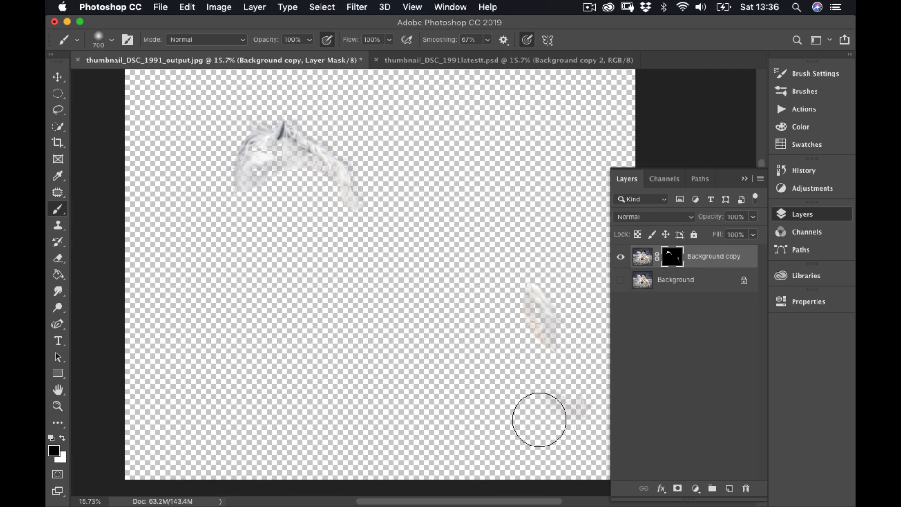
{"action": "mouse_move", "coordinate": [540, 420]}
{"action": "left_mouse_down"}
{"action": "mouse_move", "coordinate": [583, 419]}
{"action": "mouse_move", "coordinate": [583, 448]}
{"action": "left_mouse_up"}
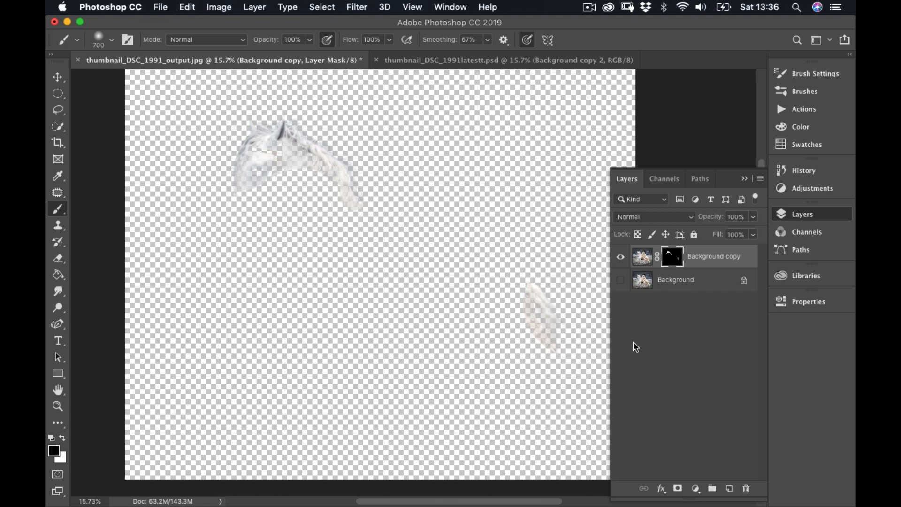
{"action": "left_click", "coordinate": [745, 179]}
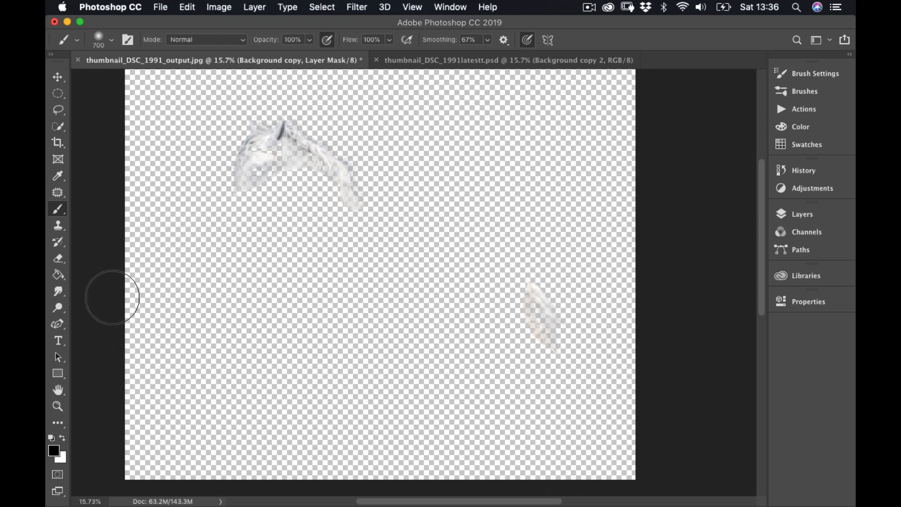
{"action": "mouse_move", "coordinate": [245, 505]}
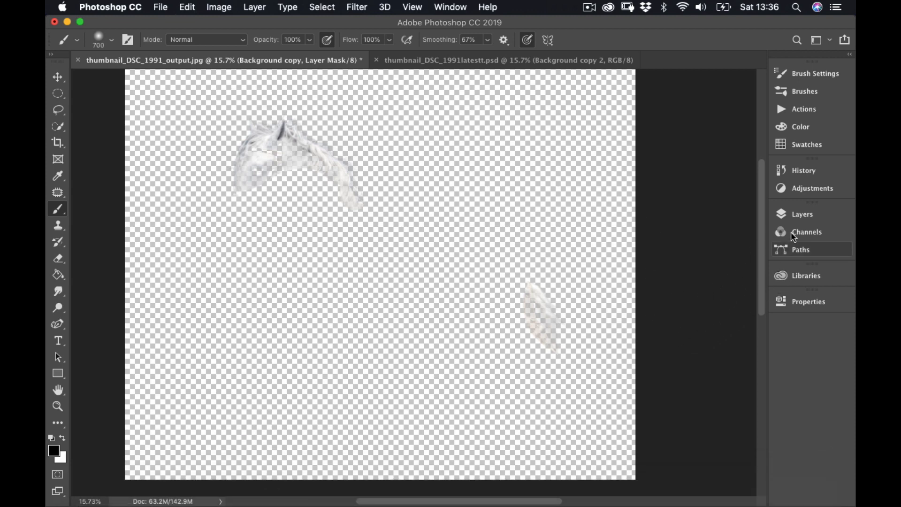
Create a new empty layer between Background and Background copy
{"action": "left_click", "coordinate": [802, 217]}
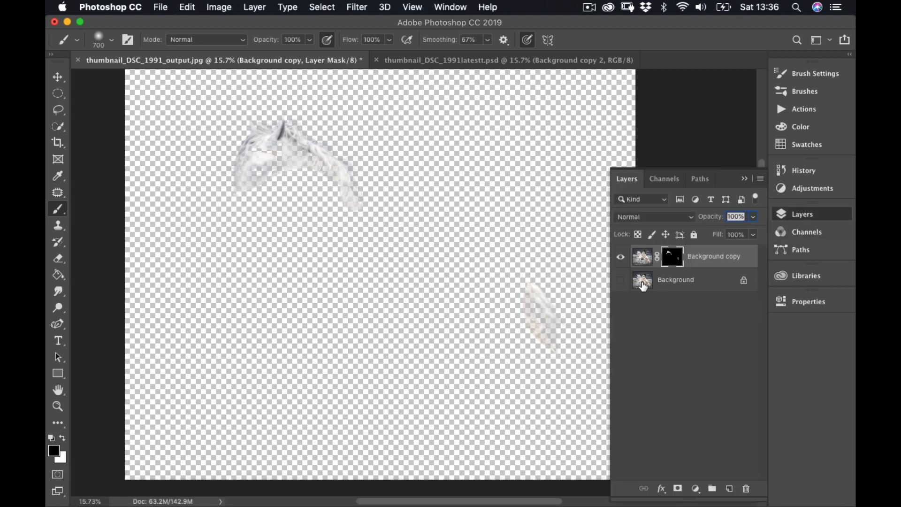
{"action": "left_click", "coordinate": [667, 282]}
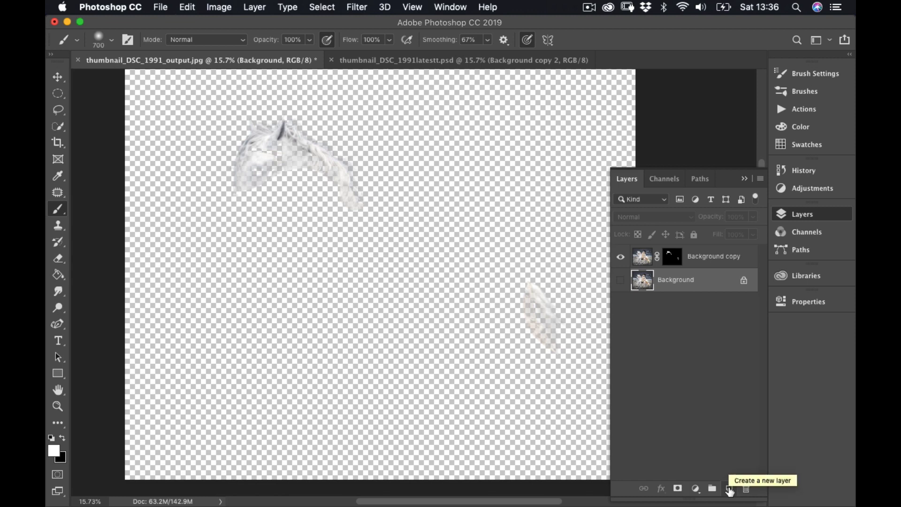
{"action": "left_click", "coordinate": [730, 489]}
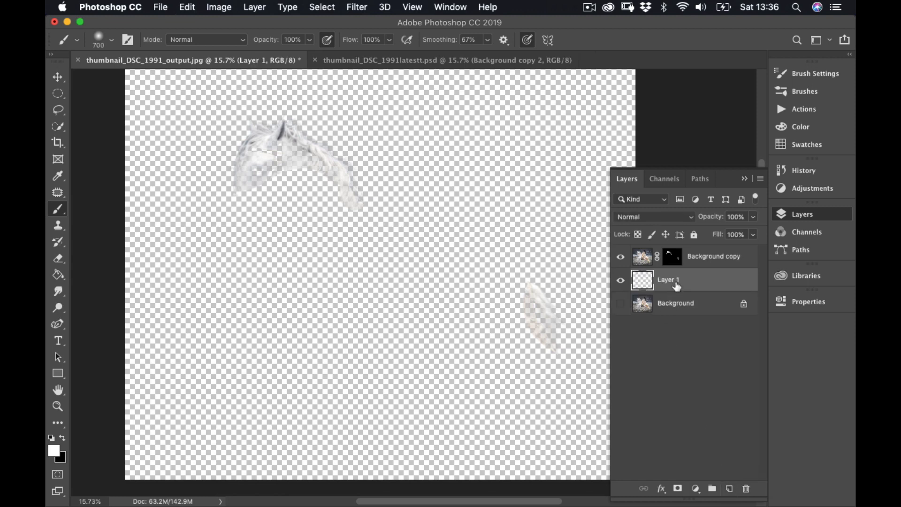
Set the foreground colour to dark green 117516 and fill the new layer with it using the Paint Bucket
{"action": "left_click", "coordinate": [54, 451]}
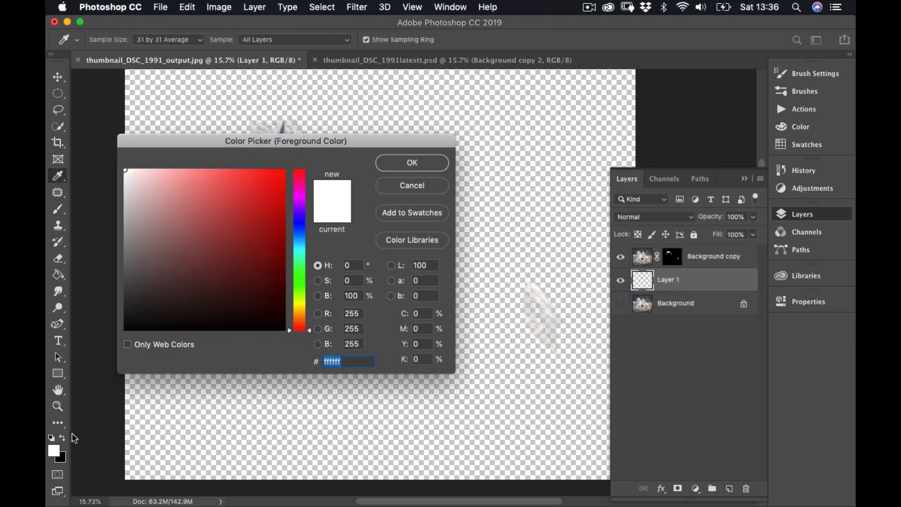
{"action": "left_click", "coordinate": [301, 278]}
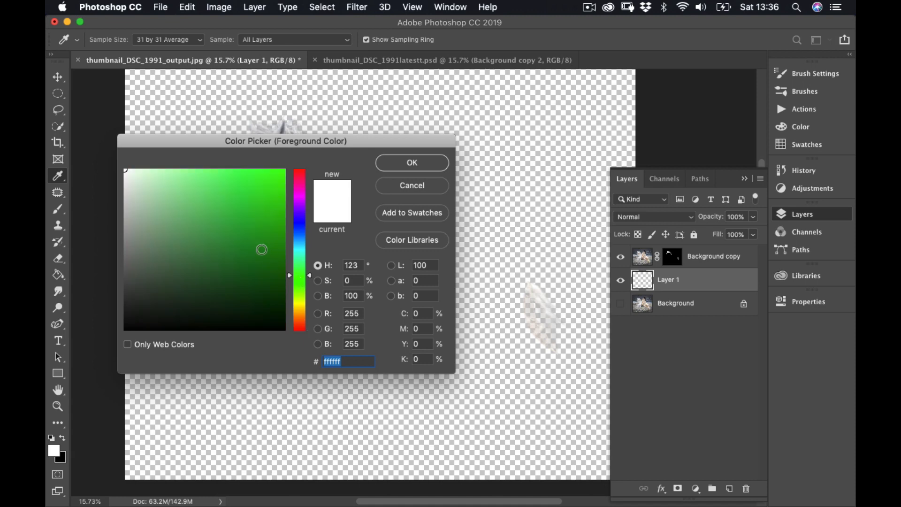
{"action": "left_click", "coordinate": [262, 256]}
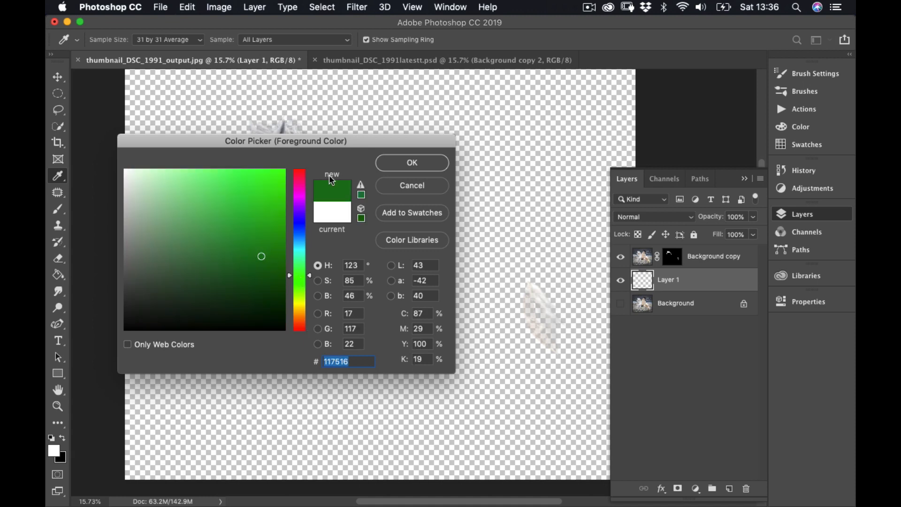
{"action": "left_click", "coordinate": [413, 163]}
{"action": "key", "text": "b"}
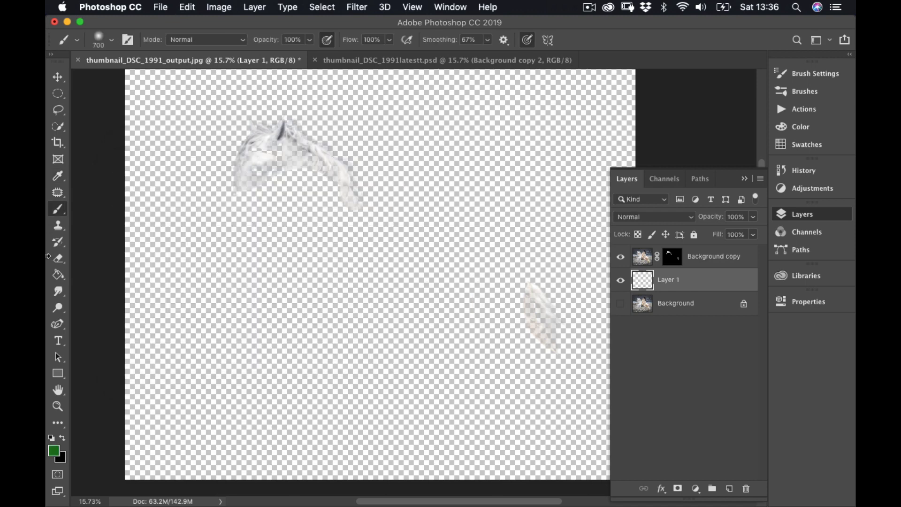
{"action": "left_click", "coordinate": [52, 280]}
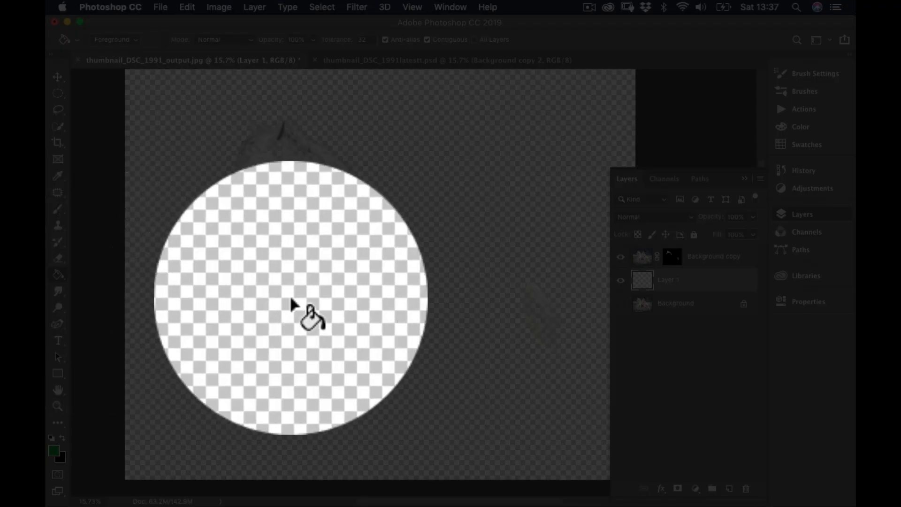
{"action": "left_click", "coordinate": [291, 297]}
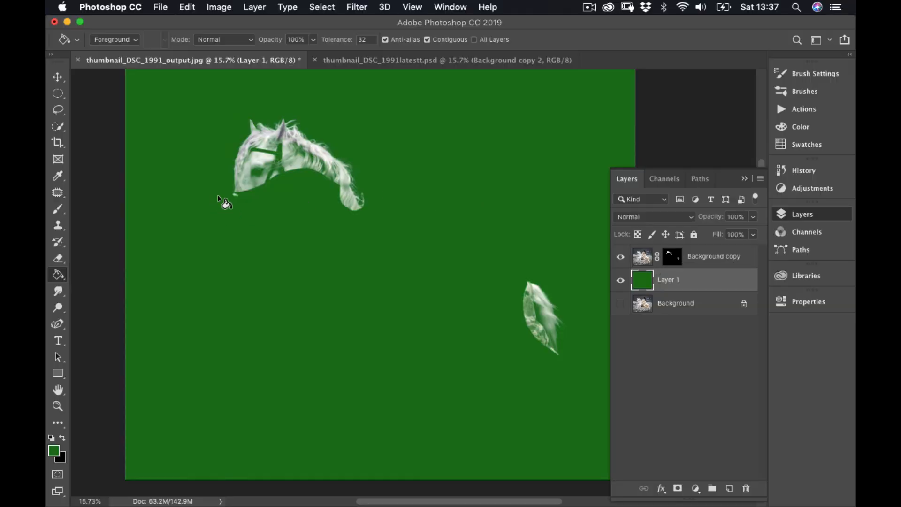
Examine the masked mane and head against the green at 100% and about 55% zoom for hair detail and edge quality
{"action": "double_click", "coordinate": [61, 396]}
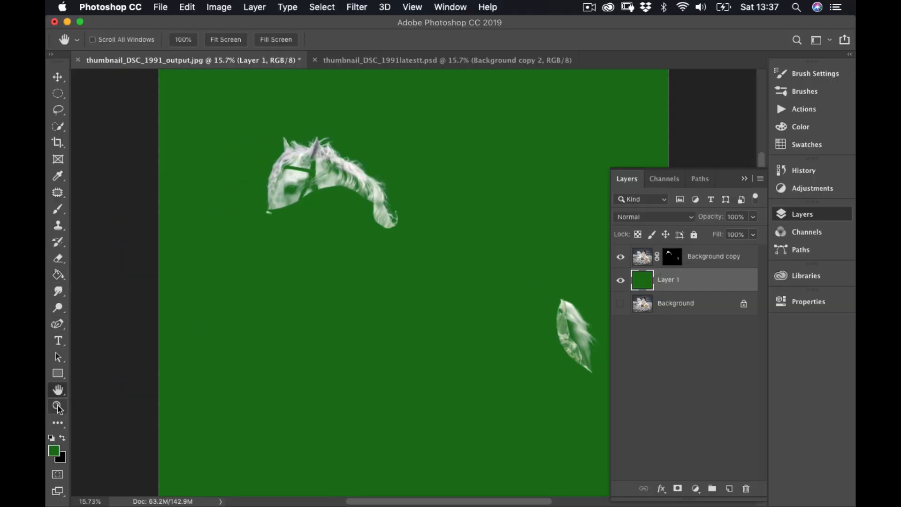
{"action": "double_click", "coordinate": [58, 407]}
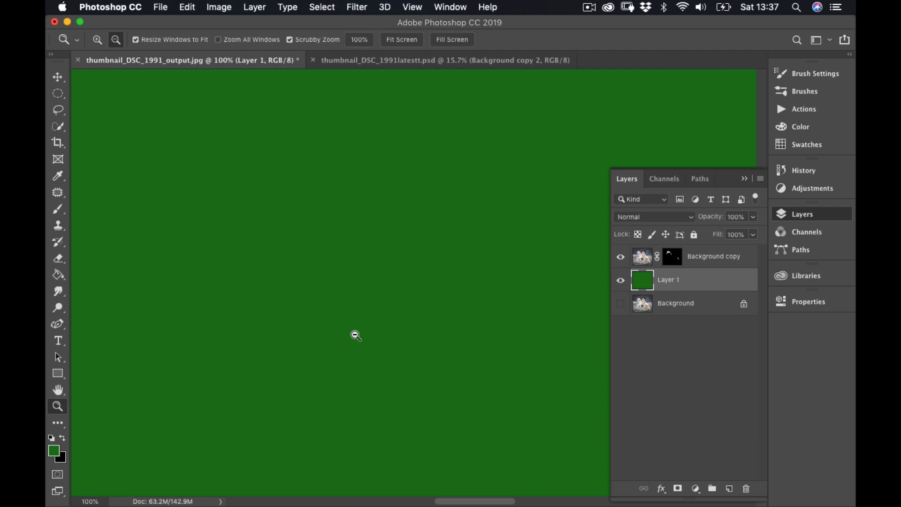
{"action": "scroll", "coordinate": [354, 334], "scroll_direction": "up", "scroll_amount": 10}
{"action": "scroll", "coordinate": [340, 337], "scroll_direction": "up", "scroll_amount": 5}
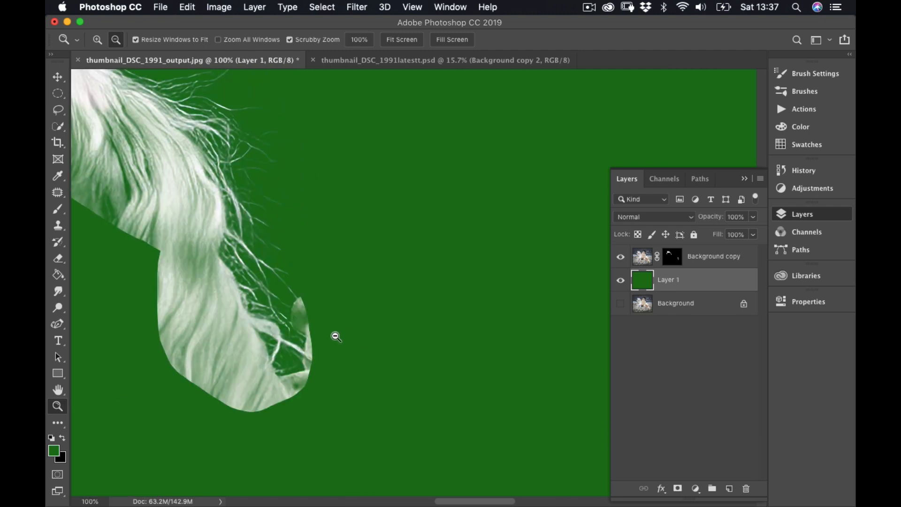
{"action": "double_click", "coordinate": [58, 390]}
{"action": "scroll", "coordinate": [409, 287], "scroll_direction": "down", "scroll_amount": 1}
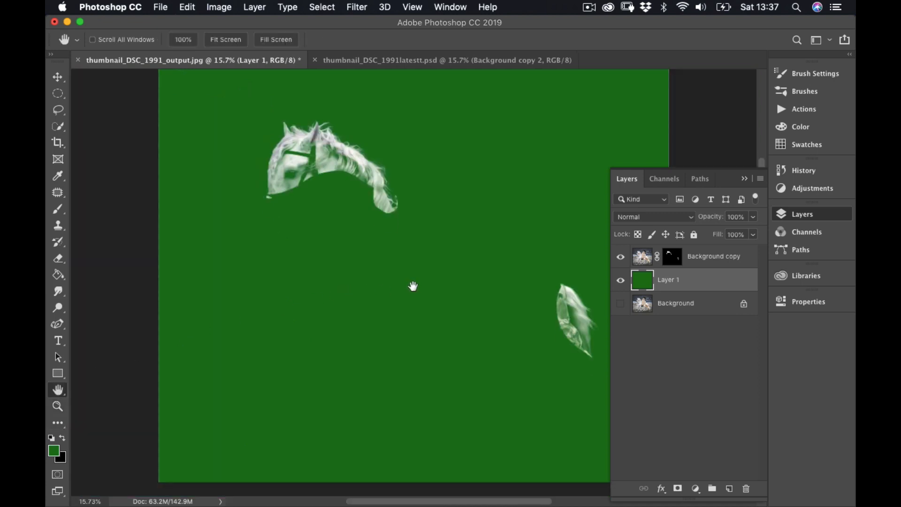
{"action": "scroll", "coordinate": [535, 230], "scroll_direction": "up", "scroll_amount": 4}
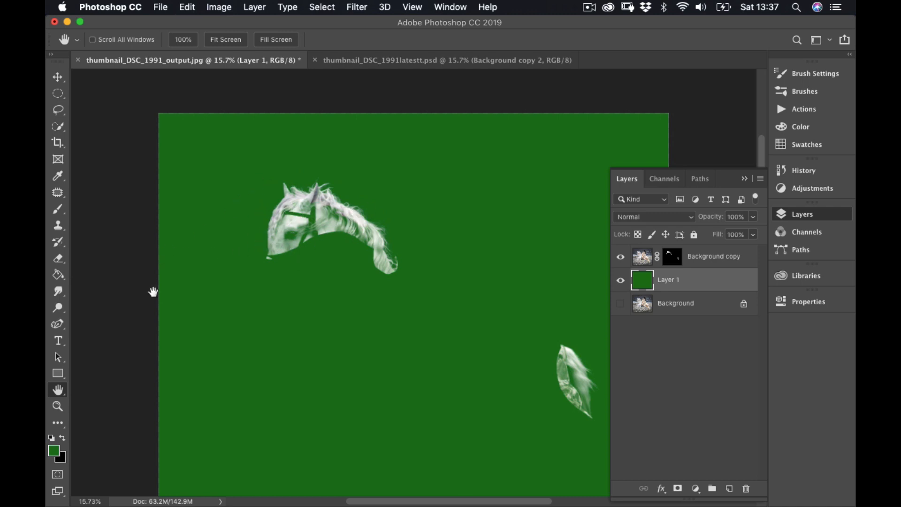
{"action": "left_click", "coordinate": [58, 406]}
{"action": "left_click_drag", "start_coordinate": [318, 218], "coordinate": [399, 228]}
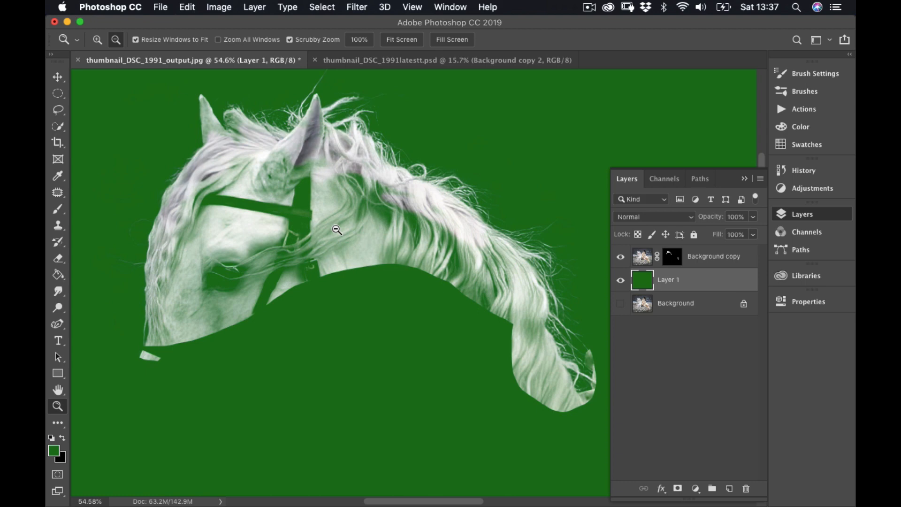
{"action": "left_click_drag", "start_coordinate": [324, 206], "coordinate": [317, 203]}
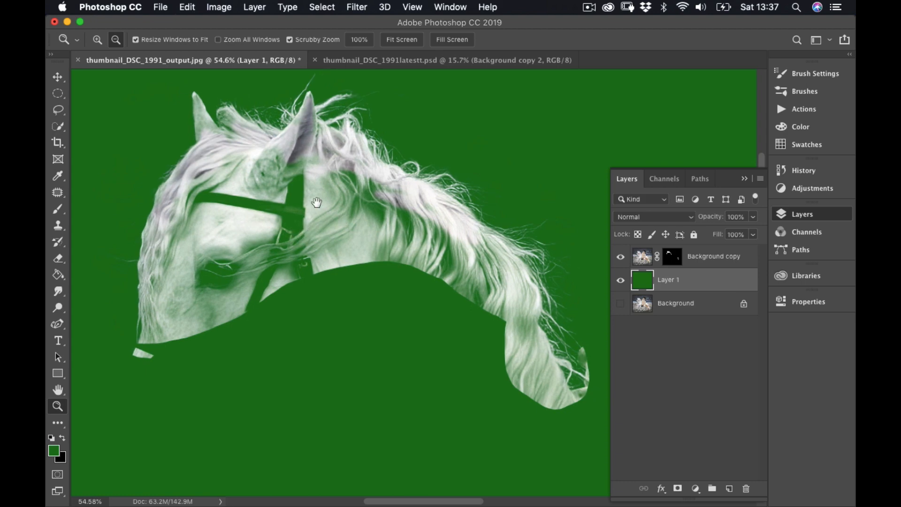
Duplicate the masked Background copy layer within the same document to strengthen the semi-transparent tail and dress areas
{"action": "scroll", "coordinate": [317, 202], "scroll_direction": "down", "scroll_amount": 15}
{"action": "scroll", "coordinate": [317, 203], "scroll_direction": "right", "scroll_amount": 10}
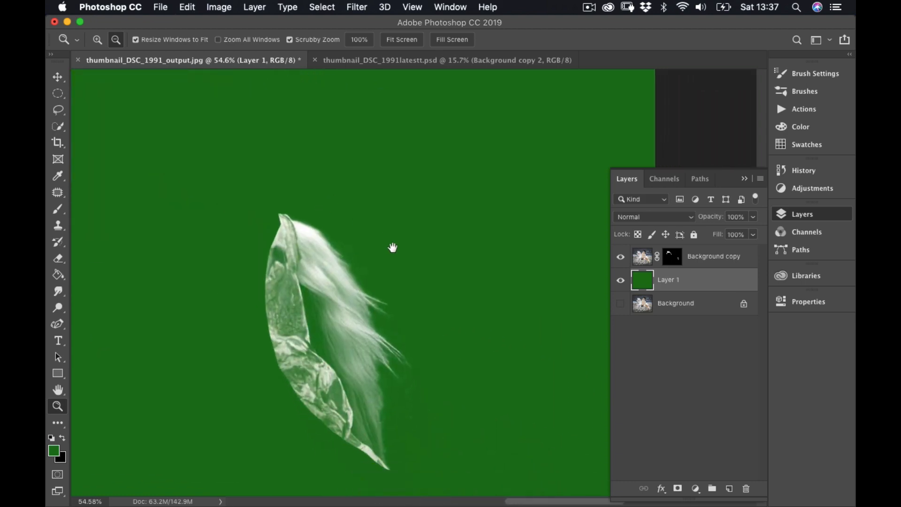
{"action": "scroll", "coordinate": [393, 247], "scroll_direction": "down", "scroll_amount": 5}
{"action": "scroll", "coordinate": [393, 247], "scroll_direction": "right", "scroll_amount": 2}
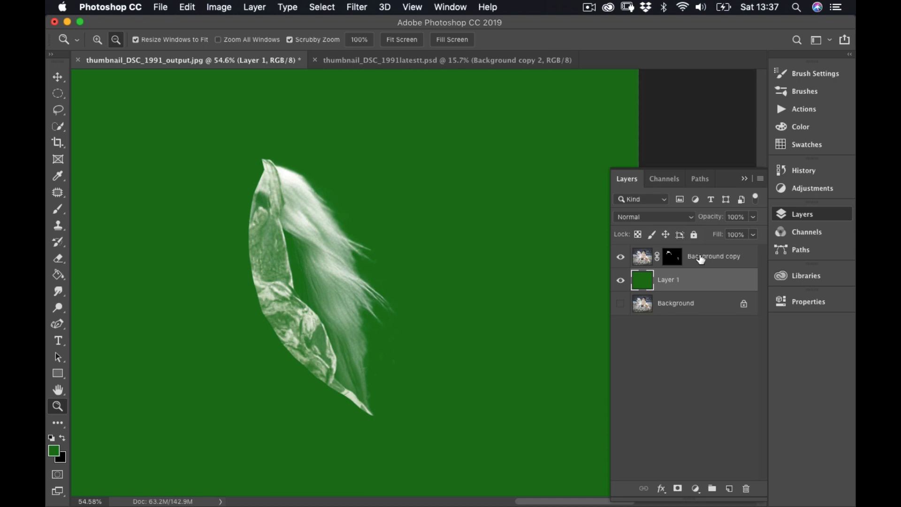
{"action": "left_click", "coordinate": [702, 260]}
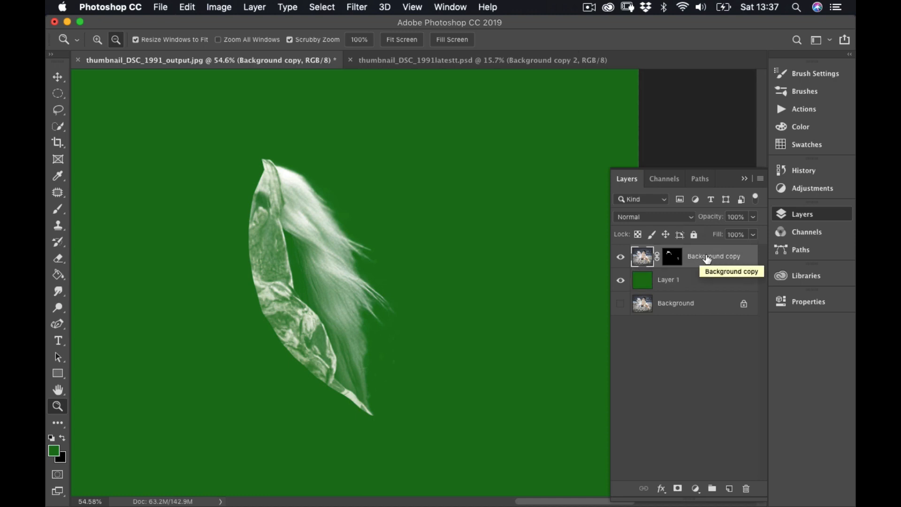
{"action": "right_click", "coordinate": [708, 258]}
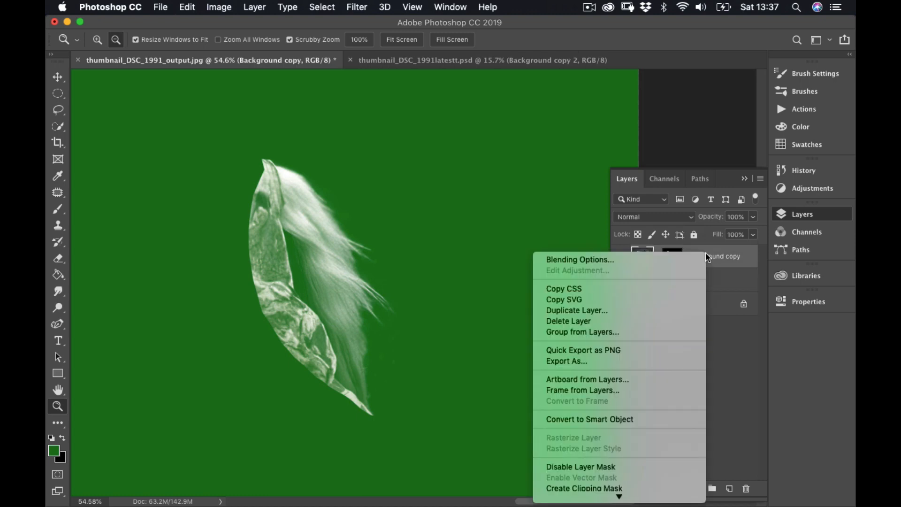
{"action": "left_click", "coordinate": [587, 311]}
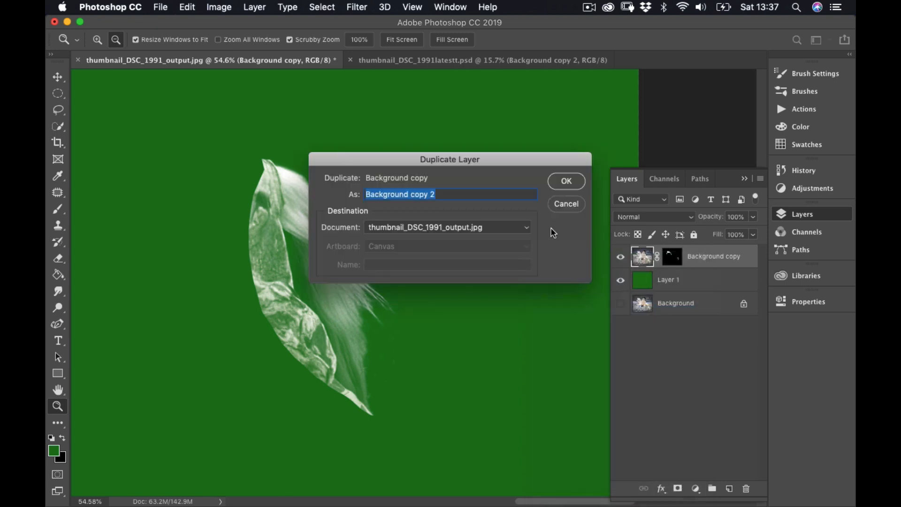
{"action": "left_click", "coordinate": [567, 183]}
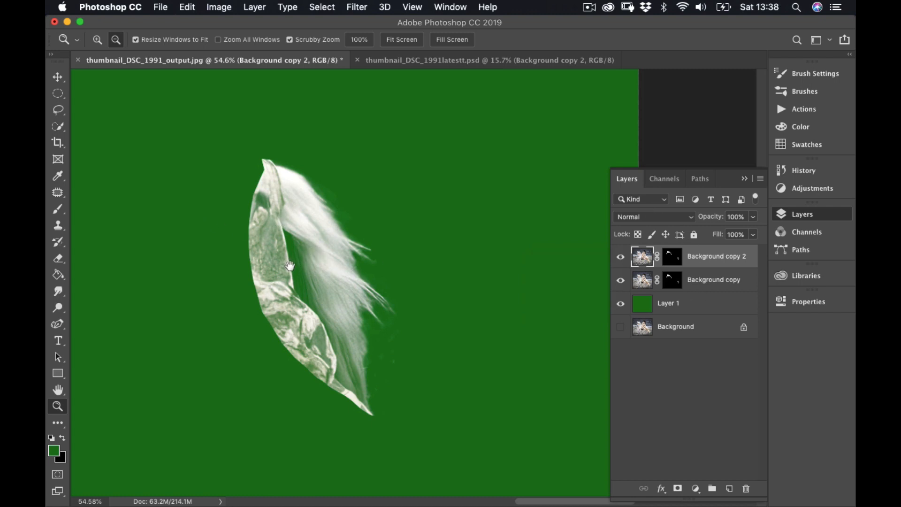
Merge the duplicated cut-out layer down into Background copy, preserving the underlying layer mask
{"action": "left_click_drag", "start_coordinate": [288, 264], "coordinate": [325, 292]}
{"action": "left_click_drag", "start_coordinate": [307, 226], "coordinate": [465, 488]}
{"action": "left_click_drag", "start_coordinate": [448, 435], "coordinate": [432, 391]}
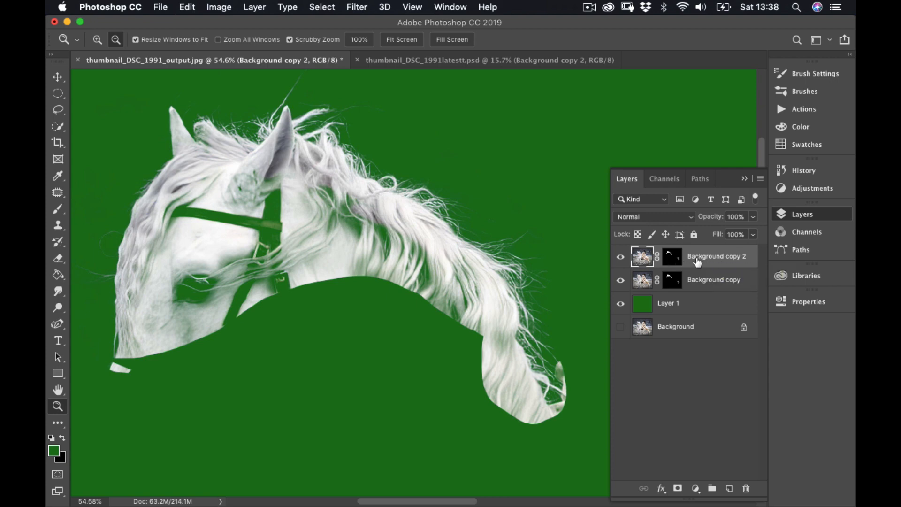
{"action": "right_click", "coordinate": [704, 260]}
{"action": "left_click", "coordinate": [704, 258]}
{"action": "right_click", "coordinate": [709, 257]}
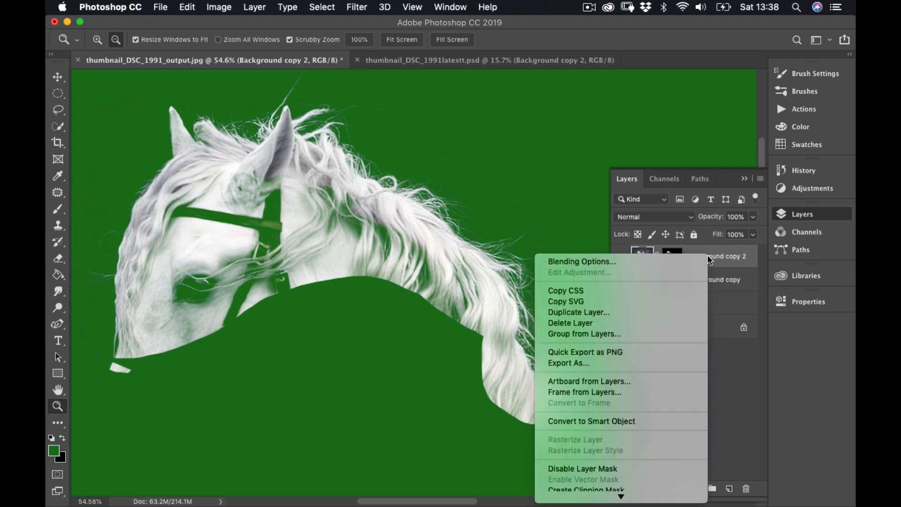
{"action": "scroll", "coordinate": [637, 346], "scroll_direction": "down", "scroll_amount": 5}
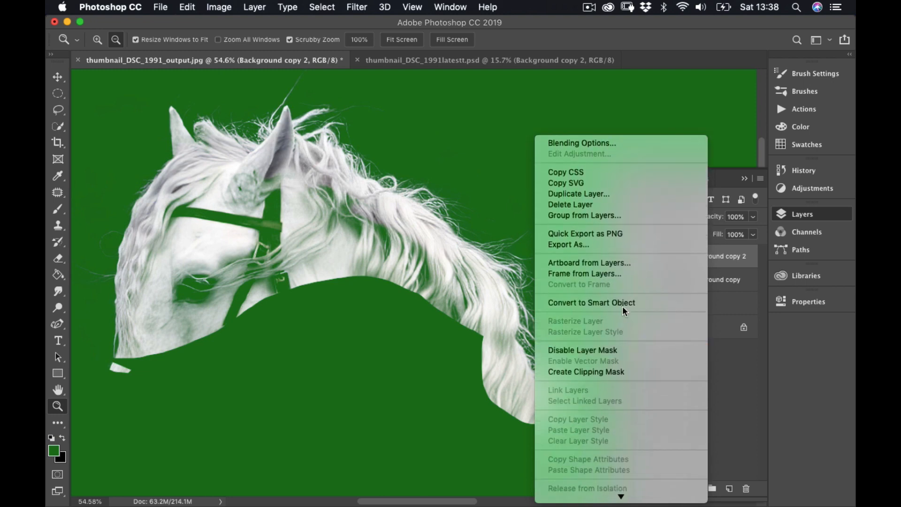
{"action": "scroll", "coordinate": [615, 301], "scroll_direction": "down", "scroll_amount": 8}
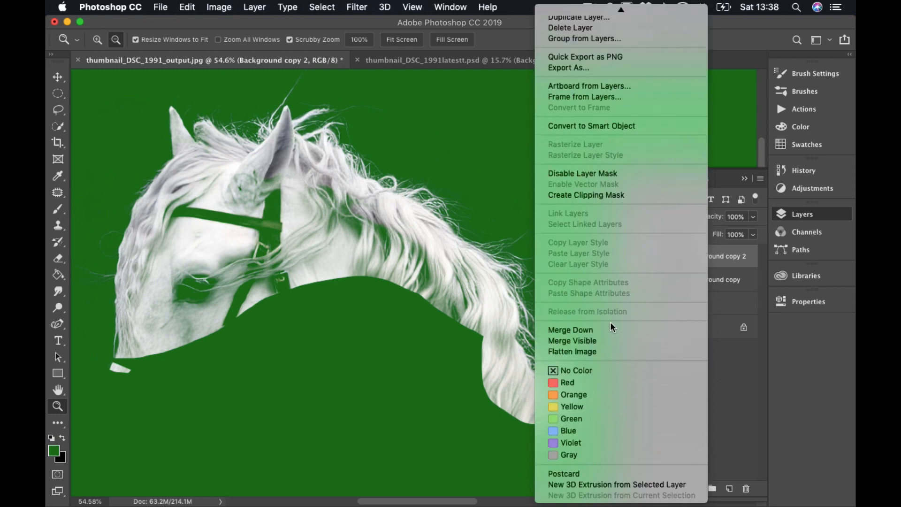
{"action": "left_click", "coordinate": [581, 331]}
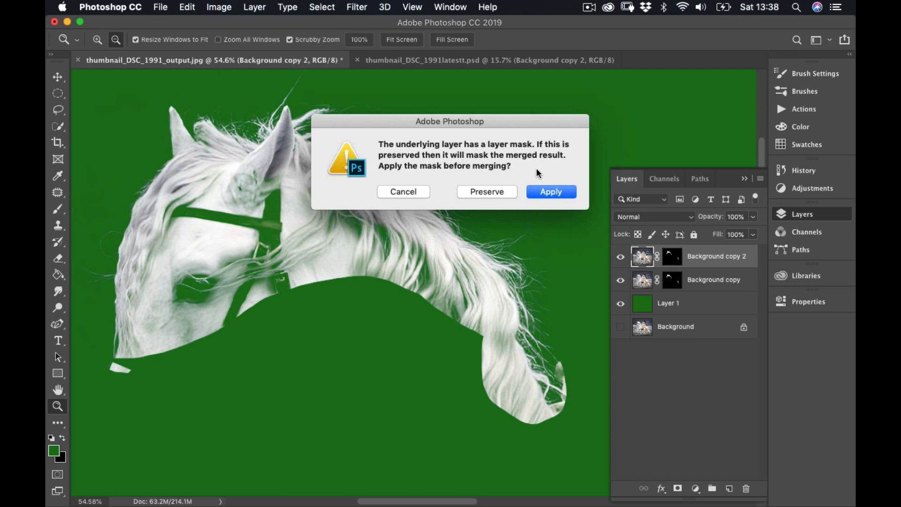
{"action": "left_click", "coordinate": [479, 193]}
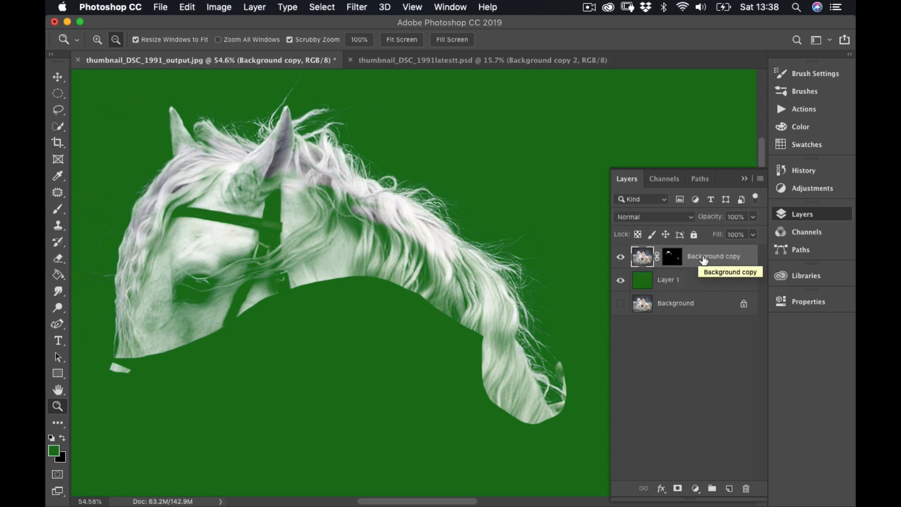
Examine the merged head and mane cut-out against the green layer for semi-transparent areas and edge detail
{"action": "scroll", "coordinate": [349, 307], "scroll_direction": "down", "scroll_amount": 2}
{"action": "scroll", "coordinate": [349, 307], "scroll_direction": "down", "scroll_amount": 3}
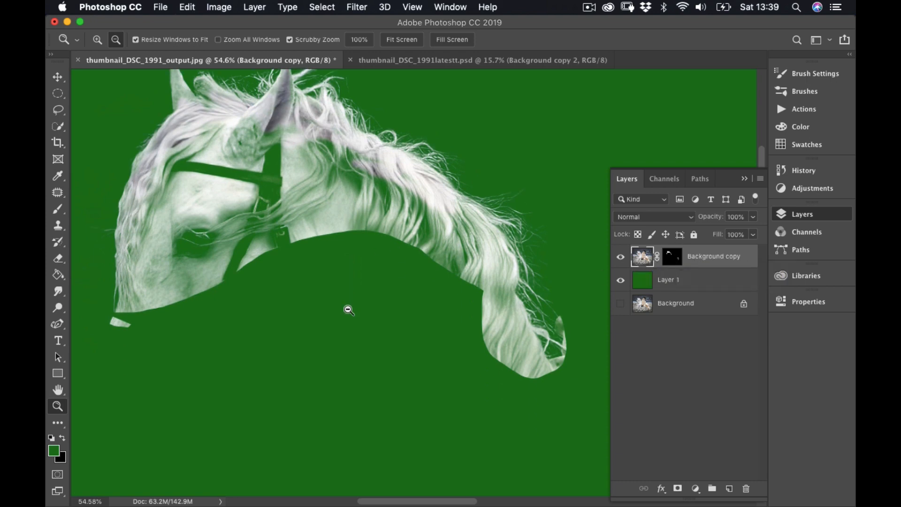
{"action": "scroll", "coordinate": [349, 306], "scroll_direction": "up", "scroll_amount": 5}
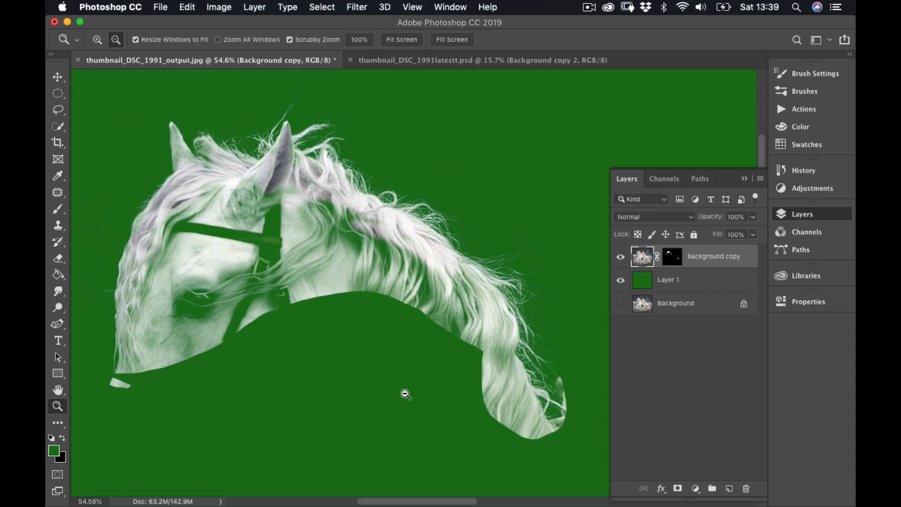
{"action": "scroll", "coordinate": [404, 384], "scroll_direction": "down", "scroll_amount": 5}
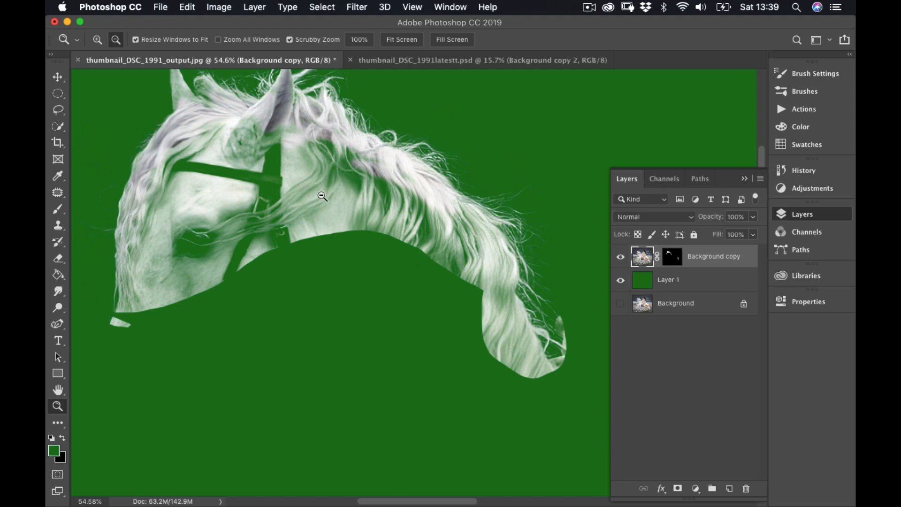
{"action": "scroll", "coordinate": [312, 205], "scroll_direction": "up", "scroll_amount": 1}
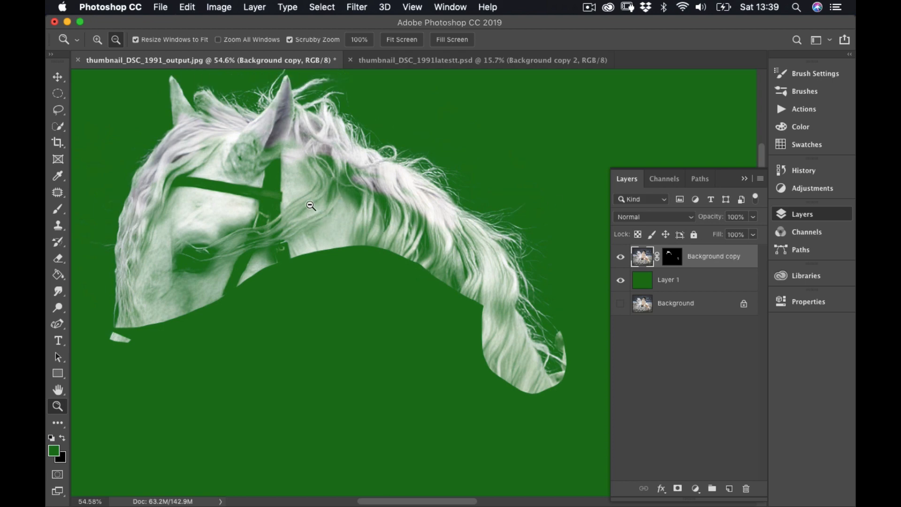
{"action": "scroll", "coordinate": [311, 205], "scroll_direction": "up", "scroll_amount": 2}
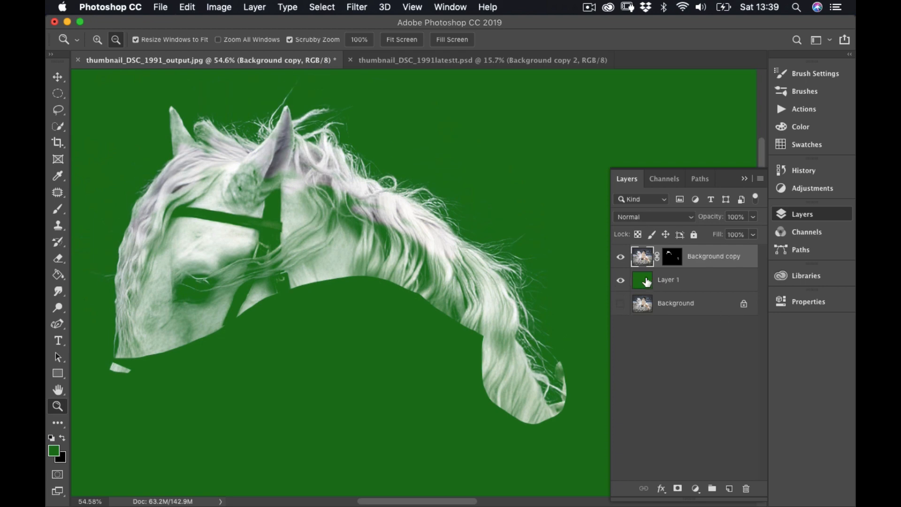
Hide the Background copy layer and the green Layer 1, and show the original Background layer
{"action": "left_click", "coordinate": [682, 281]}
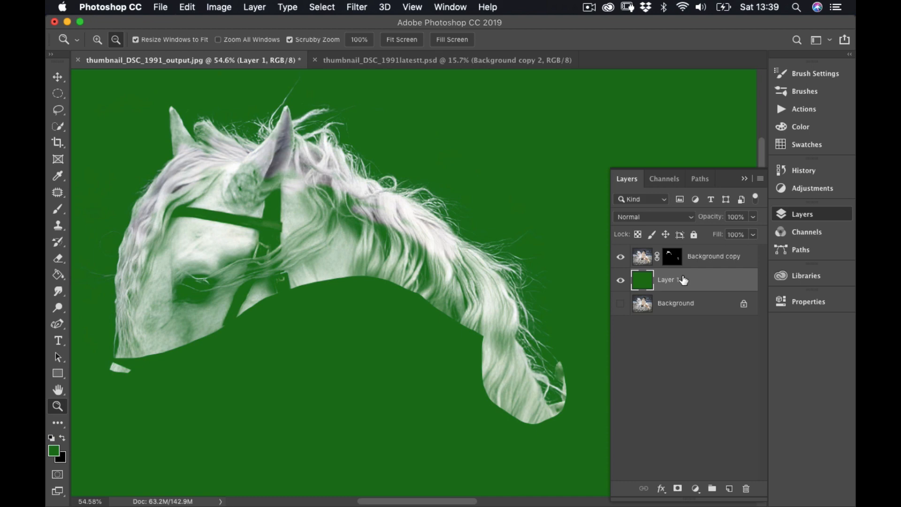
{"action": "left_click", "coordinate": [733, 260]}
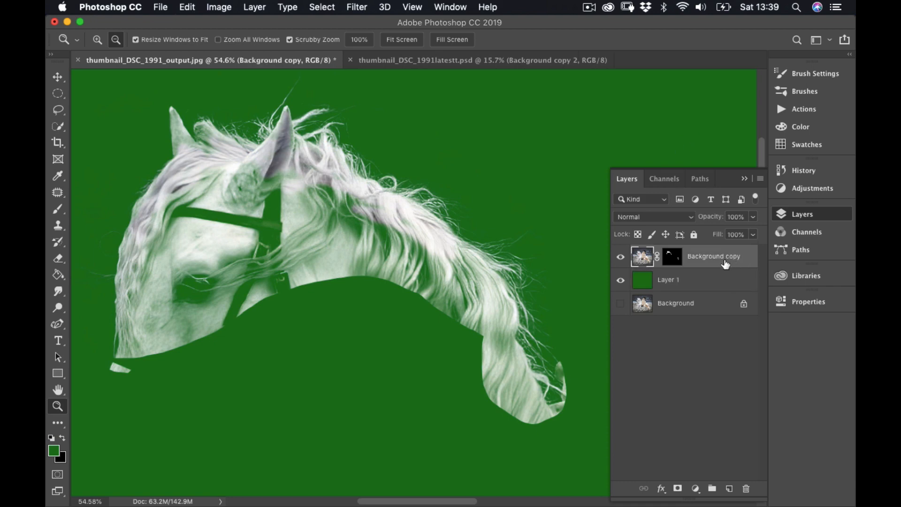
{"action": "left_click", "coordinate": [619, 257]}
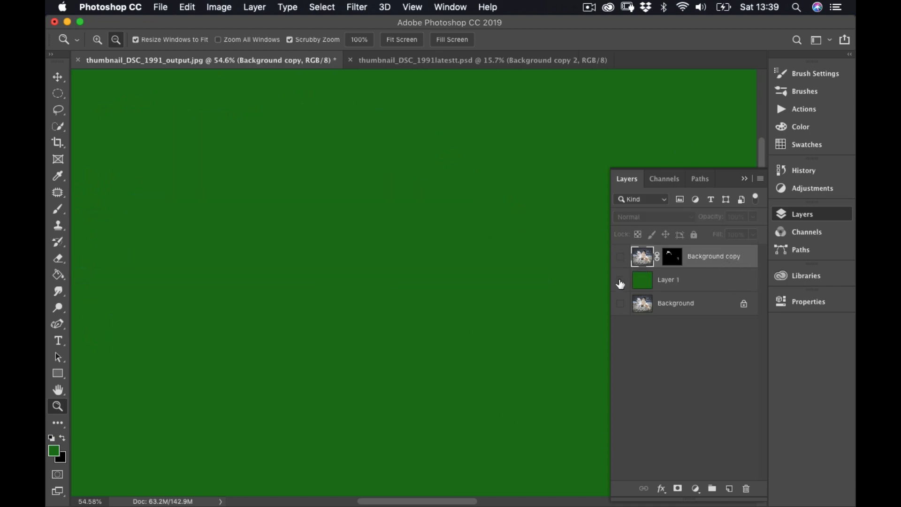
{"action": "left_click", "coordinate": [620, 280]}
{"action": "left_click", "coordinate": [620, 304]}
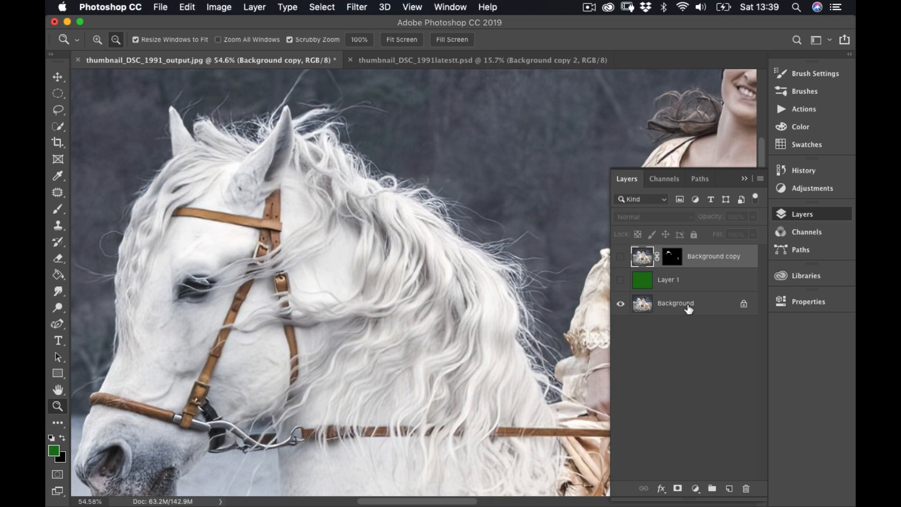
Duplicate the Background layer and move the duplicate directly above the green Layer 1
{"action": "scroll", "coordinate": [224, 308], "scroll_direction": "up", "scroll_amount": 3}
{"action": "scroll", "coordinate": [256, 313], "scroll_direction": "down", "scroll_amount": 10}
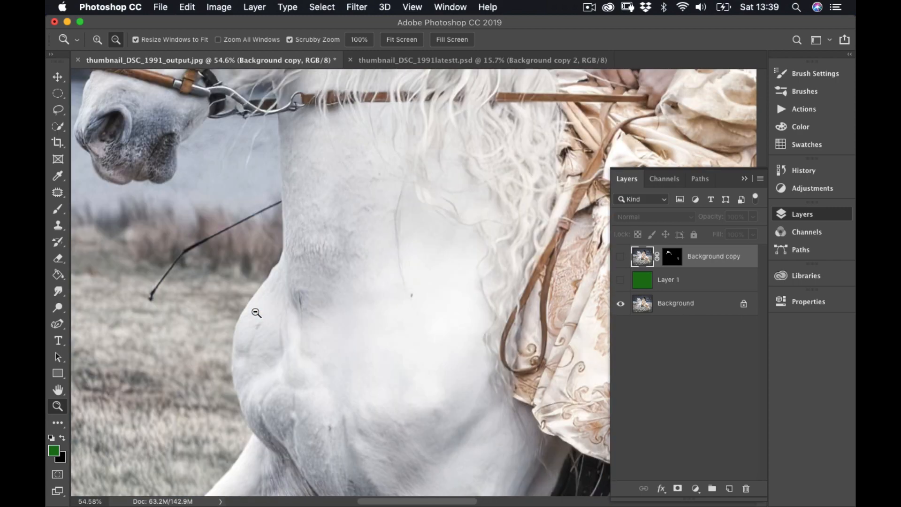
{"action": "scroll", "coordinate": [256, 312], "scroll_direction": "down", "scroll_amount": 10}
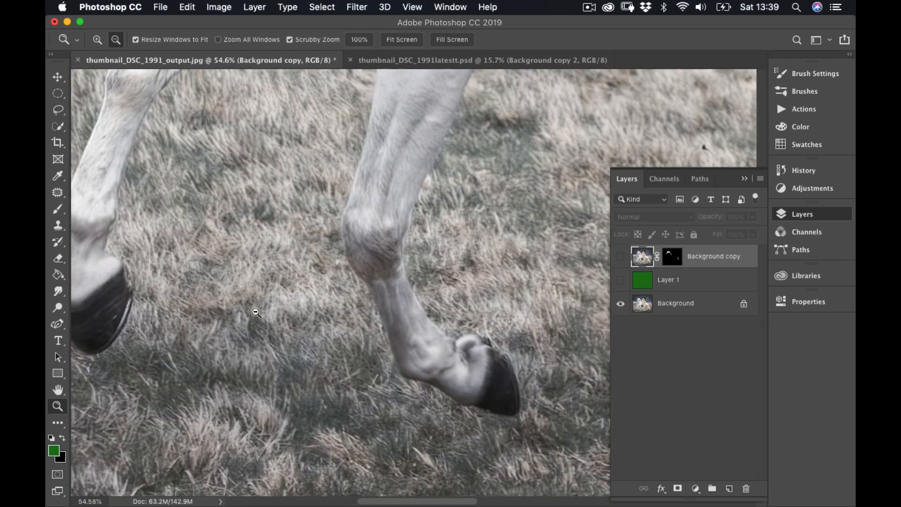
{"action": "scroll", "coordinate": [255, 312], "scroll_direction": "down", "scroll_amount": 5}
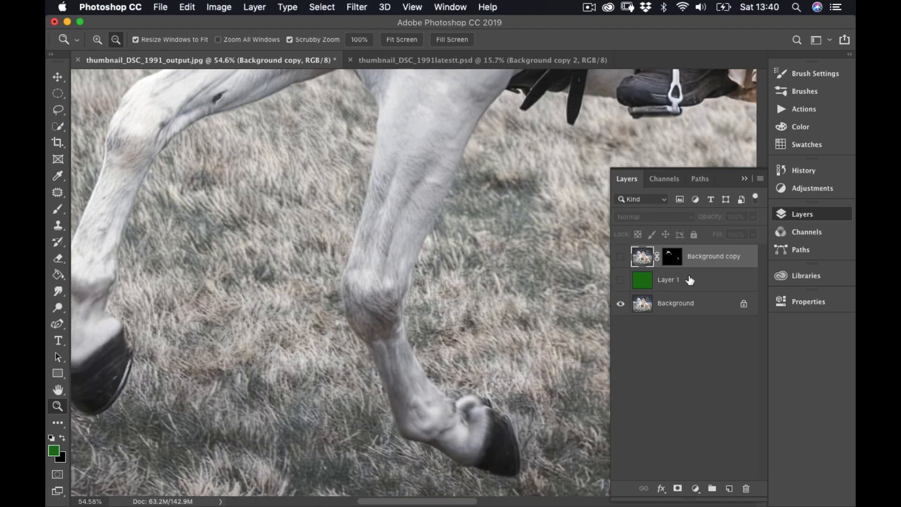
{"action": "left_click", "coordinate": [662, 305]}
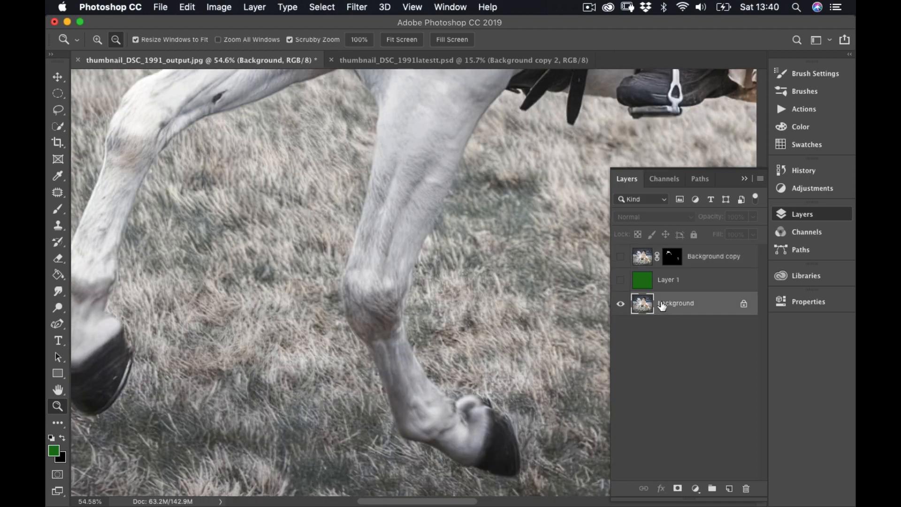
{"action": "right_click", "coordinate": [680, 306]}
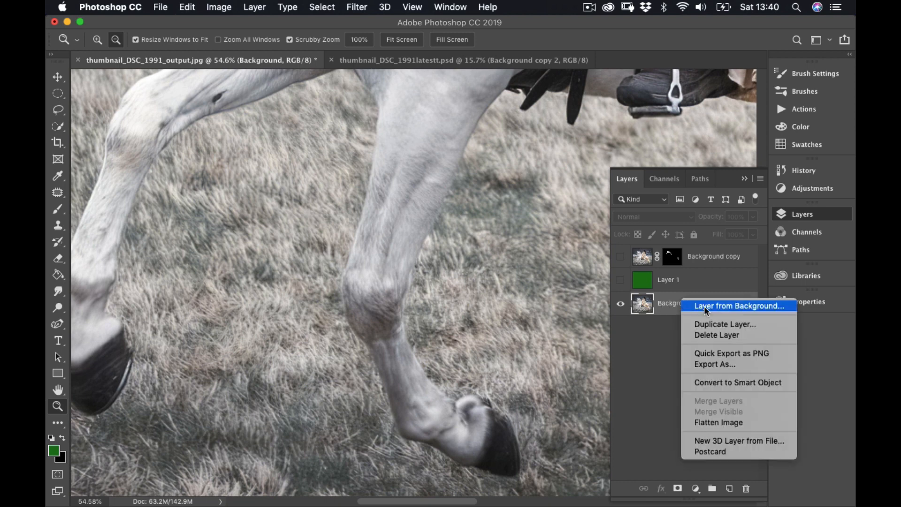
{"action": "left_click", "coordinate": [732, 324]}
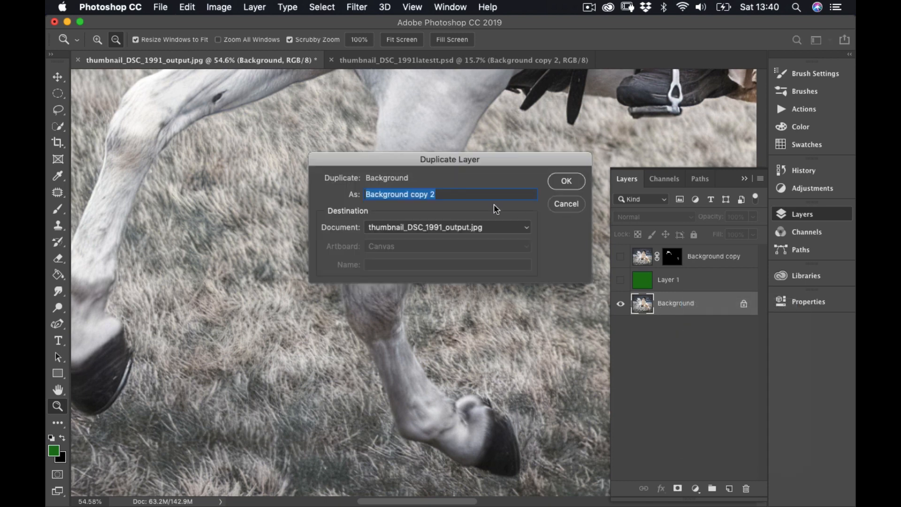
{"action": "left_click", "coordinate": [565, 186]}
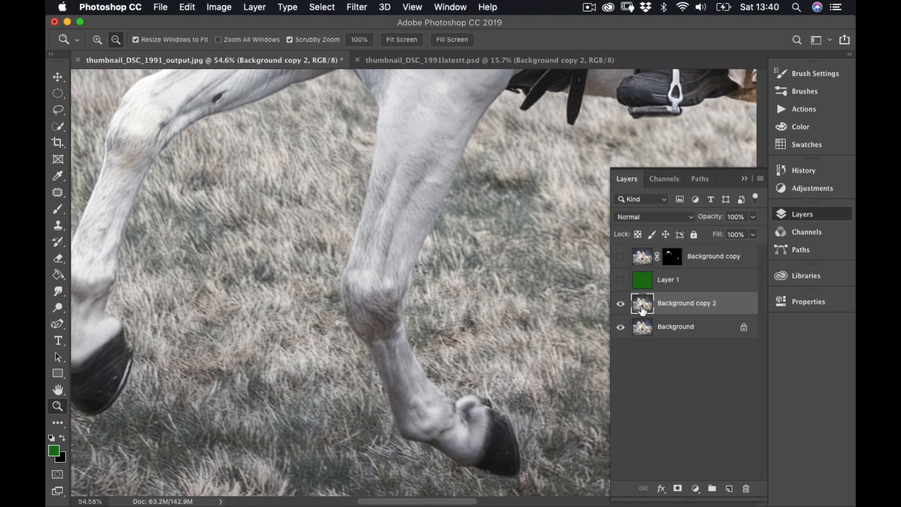
{"action": "left_click_drag", "start_coordinate": [643, 308], "coordinate": [634, 271]}
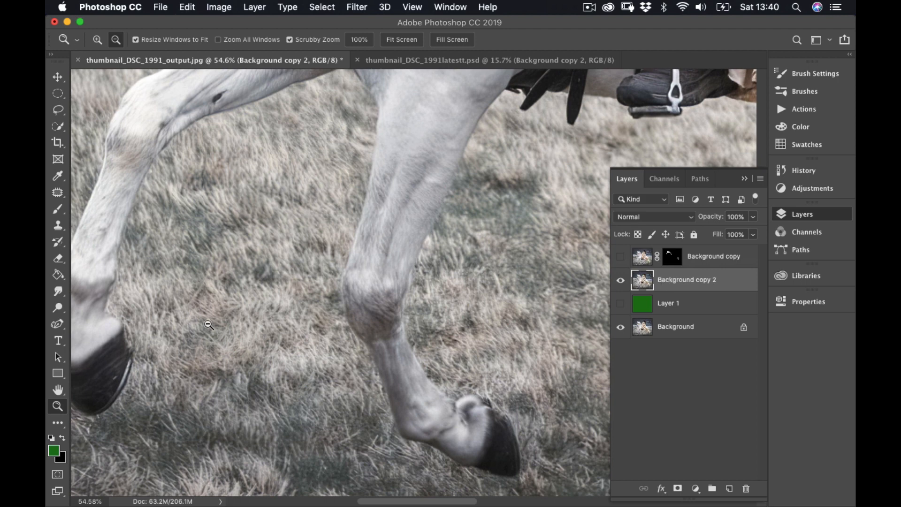
Examine the outline of the whole horse and rider, and the legs and raised front hoof at 100% zoom
{"action": "double_click", "coordinate": [57, 390]}
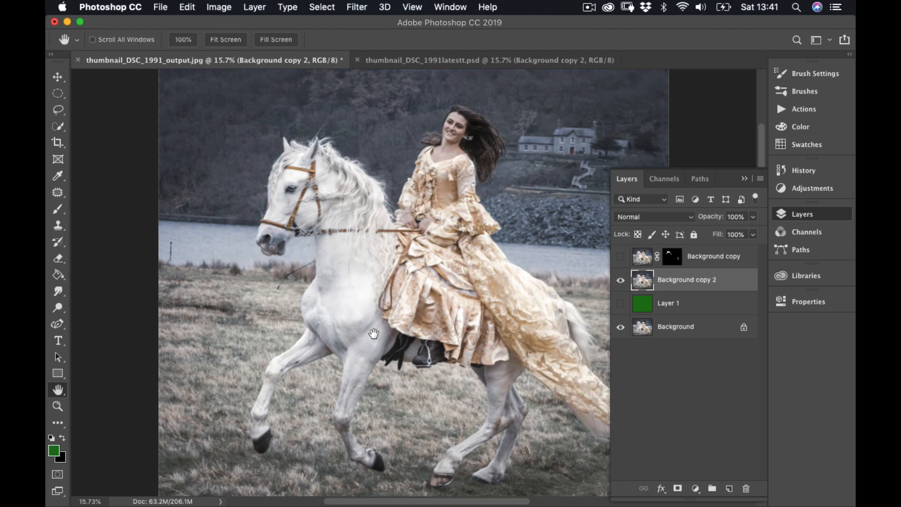
{"action": "scroll", "coordinate": [374, 333], "scroll_direction": "down", "scroll_amount": 3}
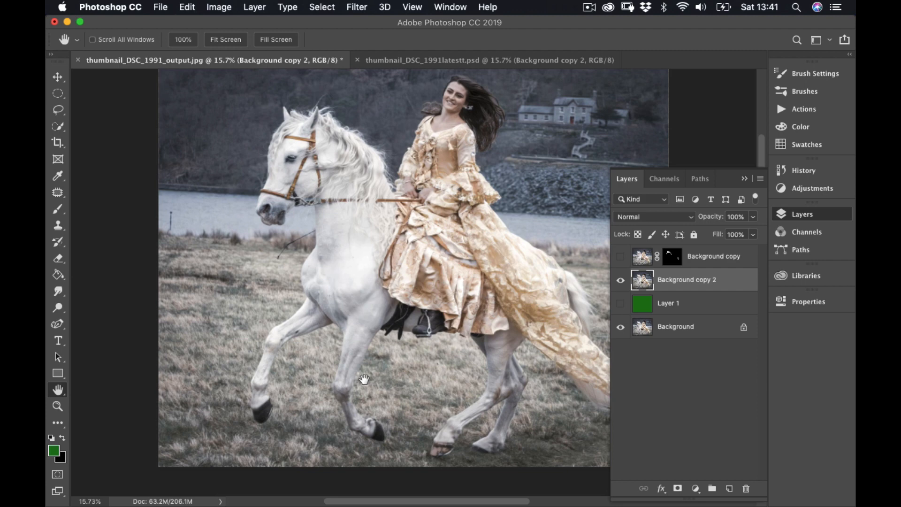
{"action": "scroll", "coordinate": [366, 374], "scroll_direction": "down", "scroll_amount": 2}
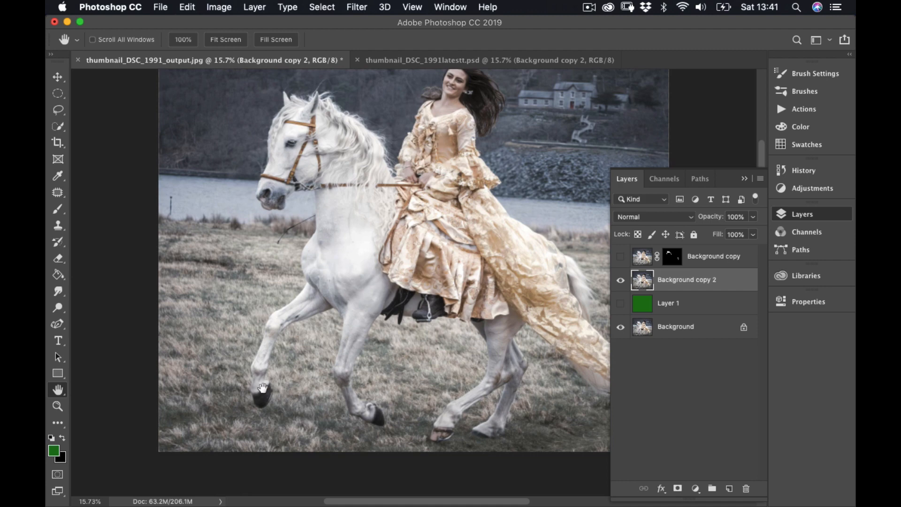
{"action": "double_click", "coordinate": [57, 406]}
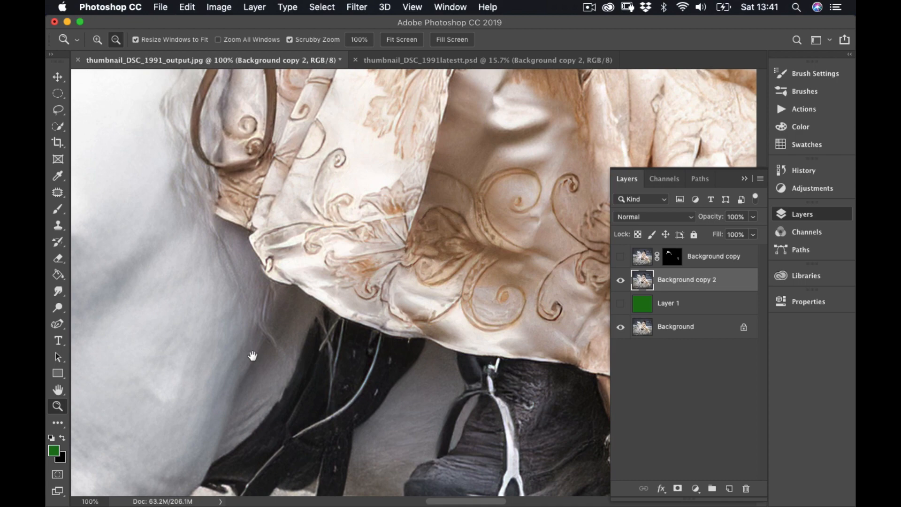
{"action": "left_click_drag", "start_coordinate": [252, 357], "coordinate": [382, 227]}
{"action": "scroll", "coordinate": [392, 195], "scroll_direction": "down", "scroll_amount": 10}
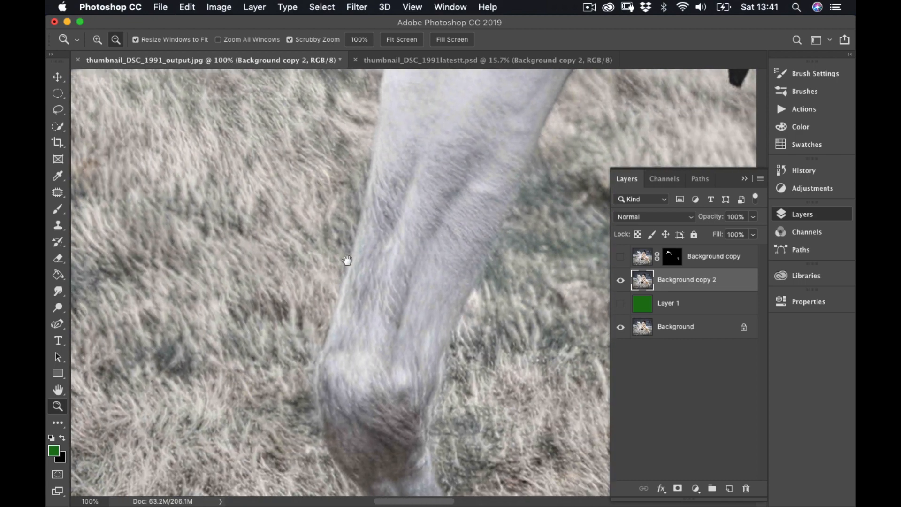
{"action": "scroll", "coordinate": [429, 177], "scroll_direction": "up", "scroll_amount": 5}
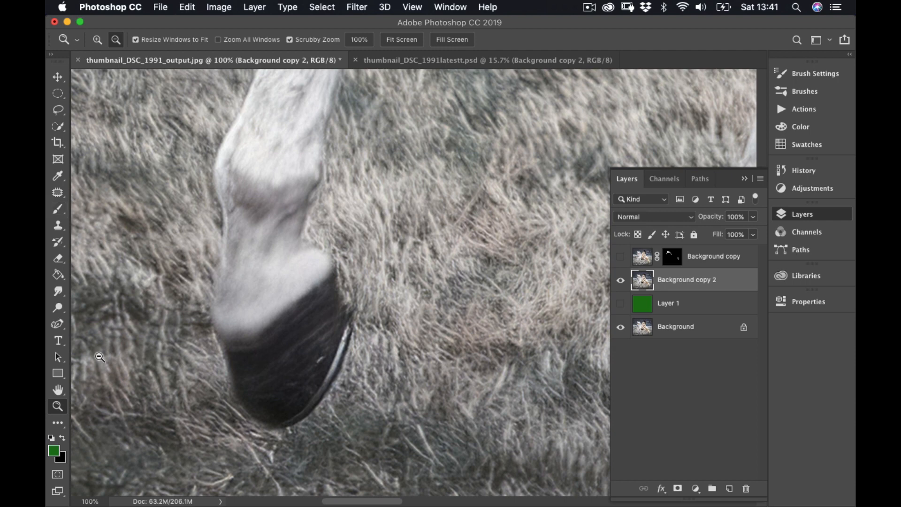
Start a Curvature Pen path at the rear of the raised front fetlock and trace down over the heel to the hoof
{"action": "left_click", "coordinate": [61, 327]}
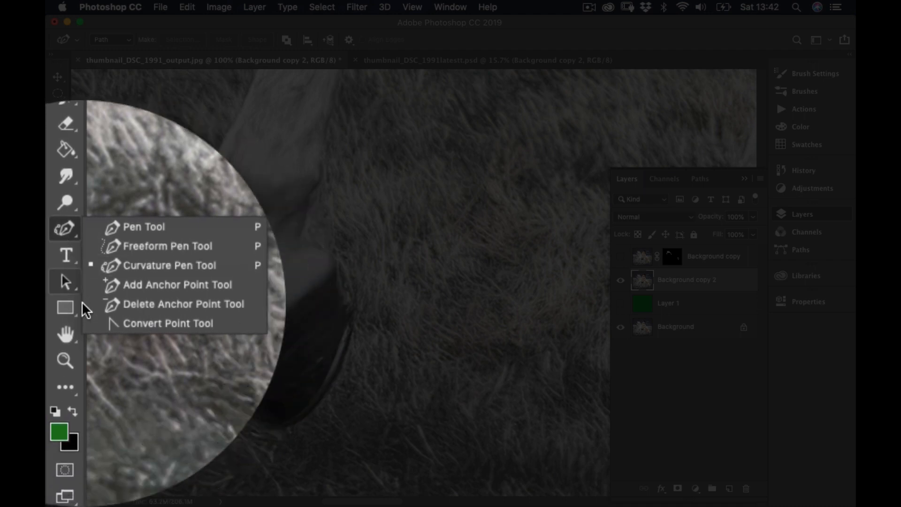
{"action": "left_click", "coordinate": [66, 375]}
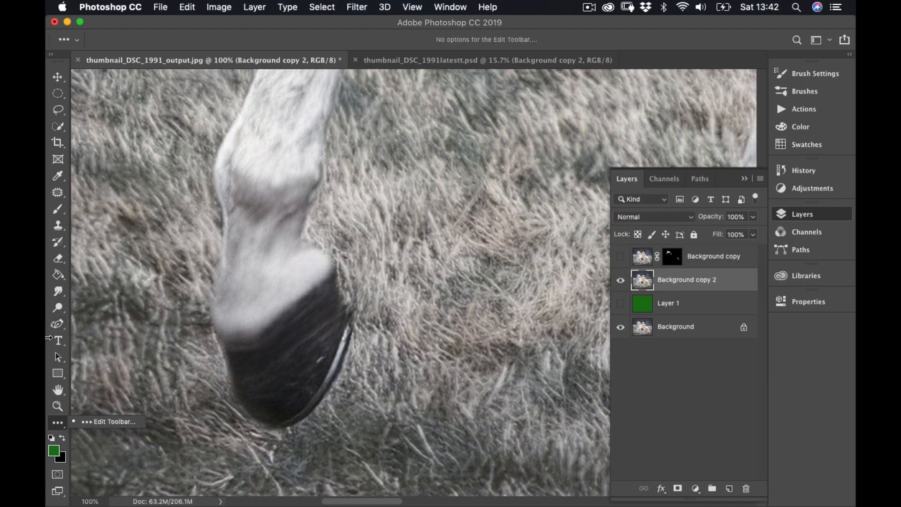
{"action": "left_click", "coordinate": [59, 324]}
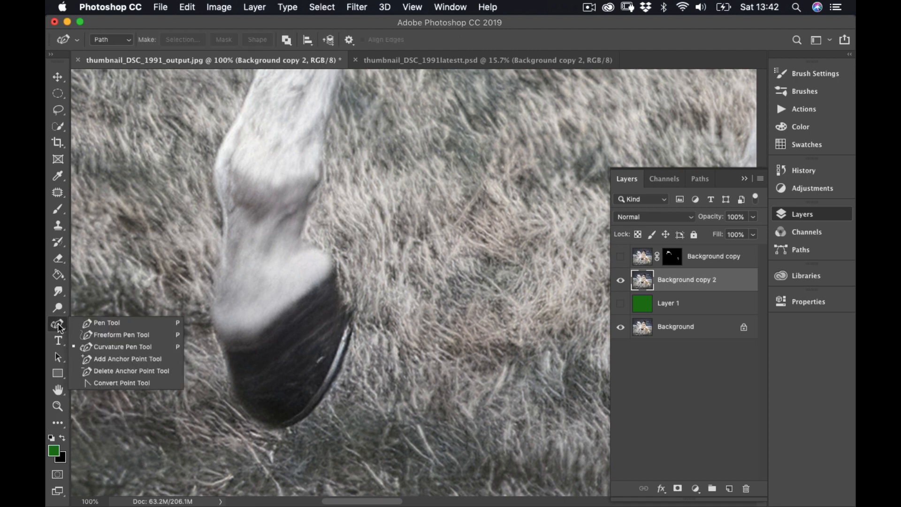
{"action": "left_click", "coordinate": [115, 347]}
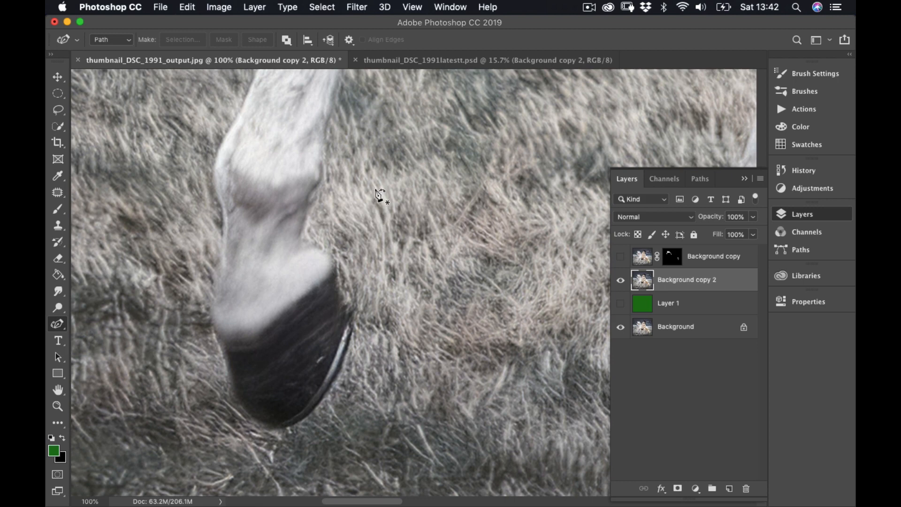
{"action": "scroll", "coordinate": [393, 237], "scroll_direction": "up", "scroll_amount": 3}
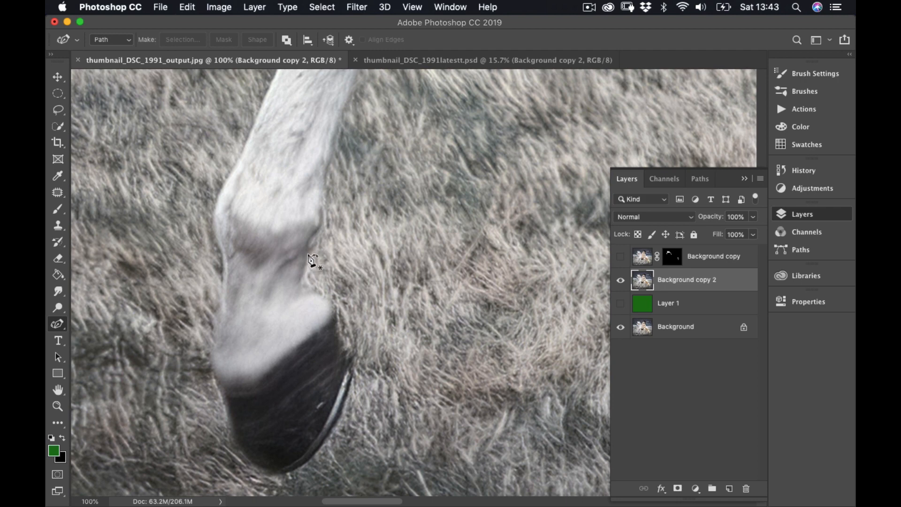
{"action": "left_click", "coordinate": [308, 252]}
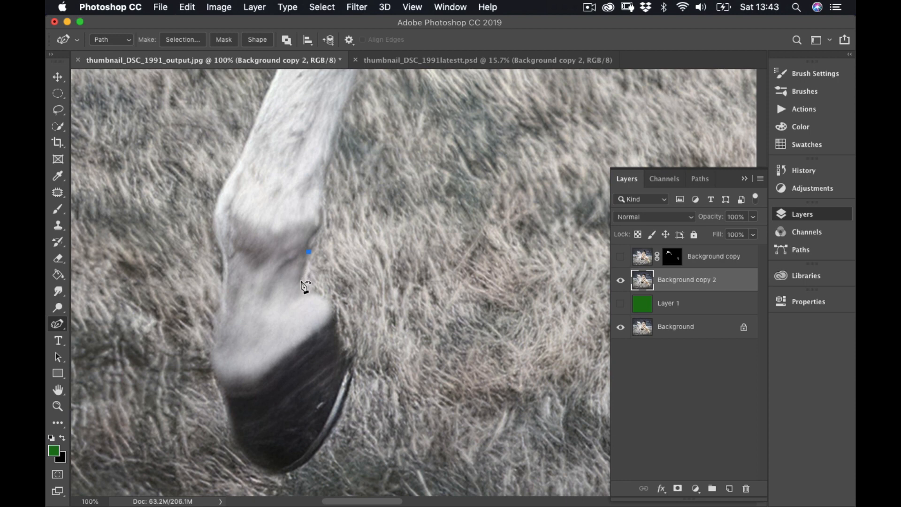
{"action": "left_click", "coordinate": [299, 283]}
{"action": "left_click", "coordinate": [321, 295]}
{"action": "left_click", "coordinate": [336, 311]}
{"action": "left_click", "coordinate": [347, 327]}
Convert the path point in the crease above the heel to a corner and add a fitted point just above it
{"action": "double_click", "coordinate": [300, 283]}
{"action": "left_click", "coordinate": [304, 267]}
{"action": "mouse_move", "coordinate": [304, 267]}
{"action": "left_mouse_down"}
{"action": "mouse_move", "coordinate": [295, 271]}
{"action": "mouse_move", "coordinate": [305, 271]}
{"action": "left_mouse_up"}
{"action": "left_click", "coordinate": [347, 327]}
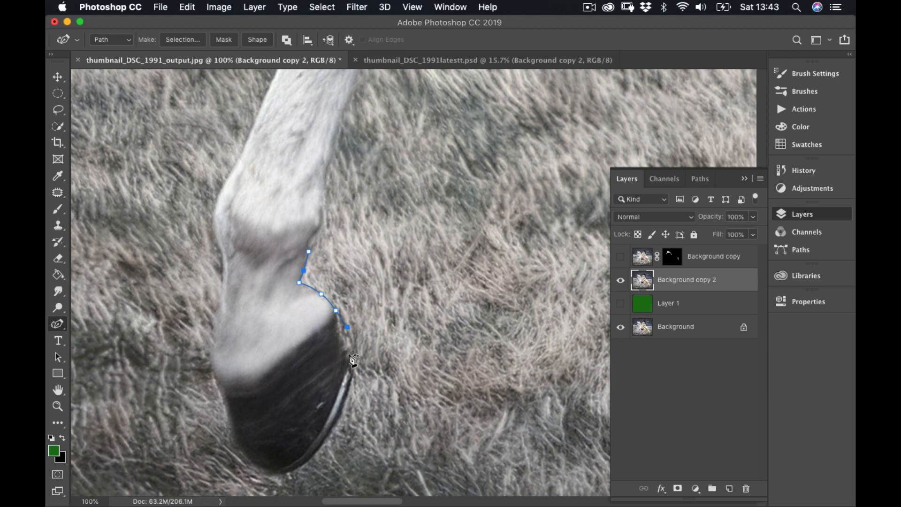
Continue the path down the back of the raised hoof, around its tip and up its front edge to the hairline
{"action": "left_click", "coordinate": [349, 355]}
{"action": "left_click", "coordinate": [343, 410]}
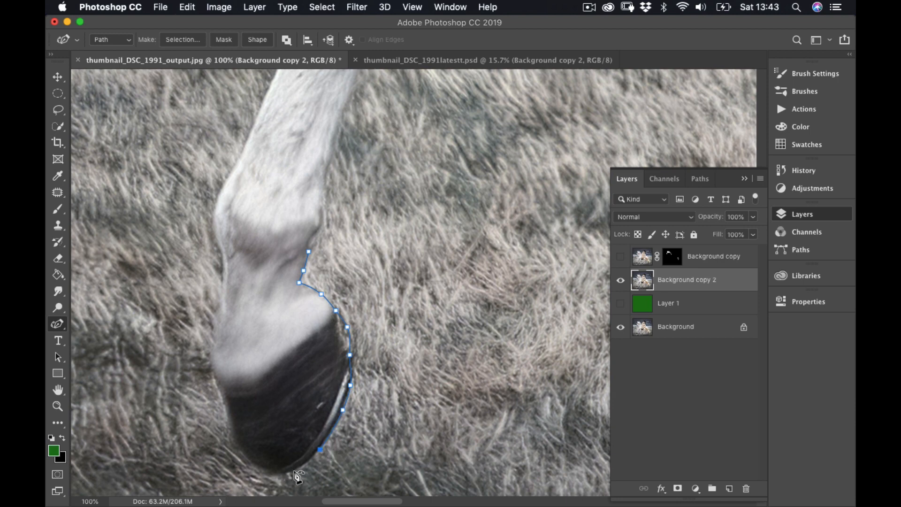
{"action": "left_click", "coordinate": [269, 474]}
{"action": "left_click", "coordinate": [256, 470]}
{"action": "left_click", "coordinate": [240, 454]}
{"action": "left_click", "coordinate": [228, 414]}
{"action": "left_click", "coordinate": [212, 376]}
{"action": "left_click", "coordinate": [211, 356]}
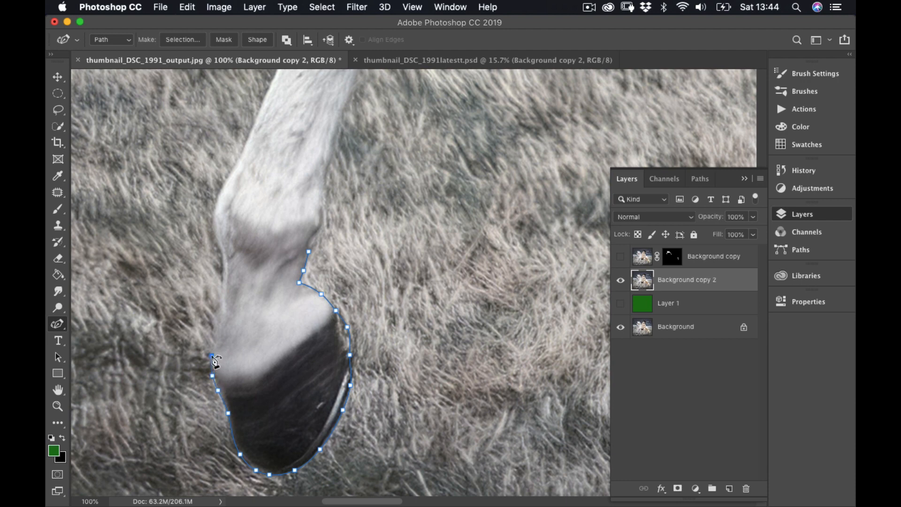
Trace the front edge of the pastern and fetlock up to the lower cannon, fitting the curve to the outline
{"action": "left_click", "coordinate": [224, 294]}
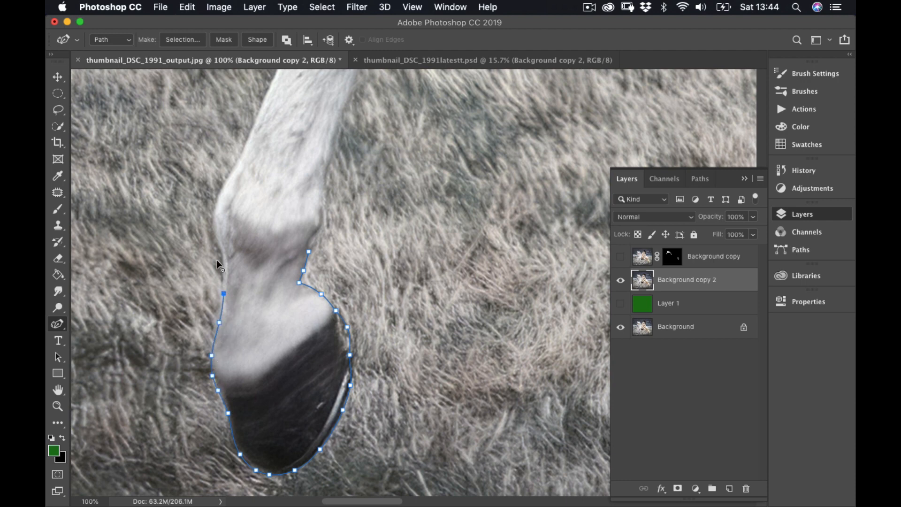
{"action": "left_click", "coordinate": [211, 225]}
{"action": "left_click", "coordinate": [219, 194]}
{"action": "left_click", "coordinate": [233, 167]}
{"action": "left_click_drag", "start_coordinate": [233, 167], "coordinate": [235, 170]}
{"action": "left_click", "coordinate": [266, 94]}
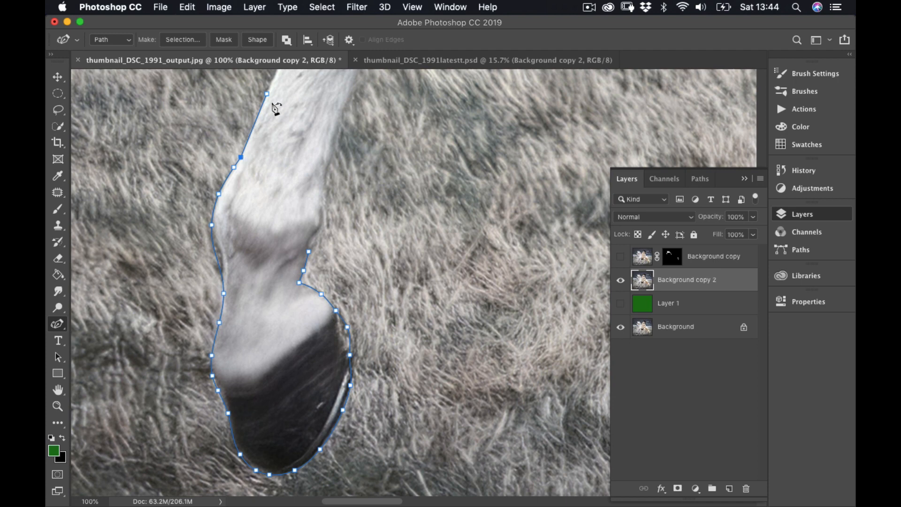
Extend the path along the front edge of the cannon up to just below the knee
{"action": "scroll", "coordinate": [287, 402], "scroll_direction": "up", "scroll_amount": 2}
{"action": "scroll", "coordinate": [287, 401], "scroll_direction": "up", "scroll_amount": 10}
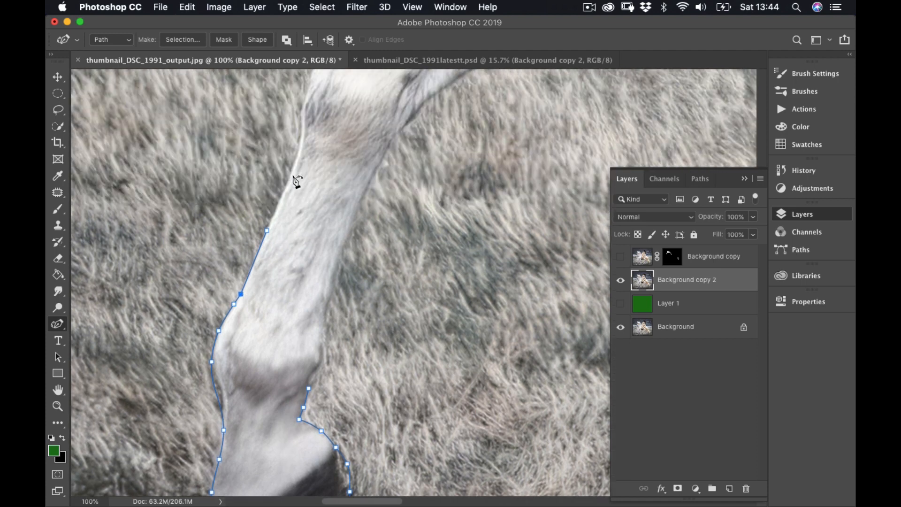
{"action": "left_click", "coordinate": [293, 174]}
{"action": "left_click", "coordinate": [301, 128]}
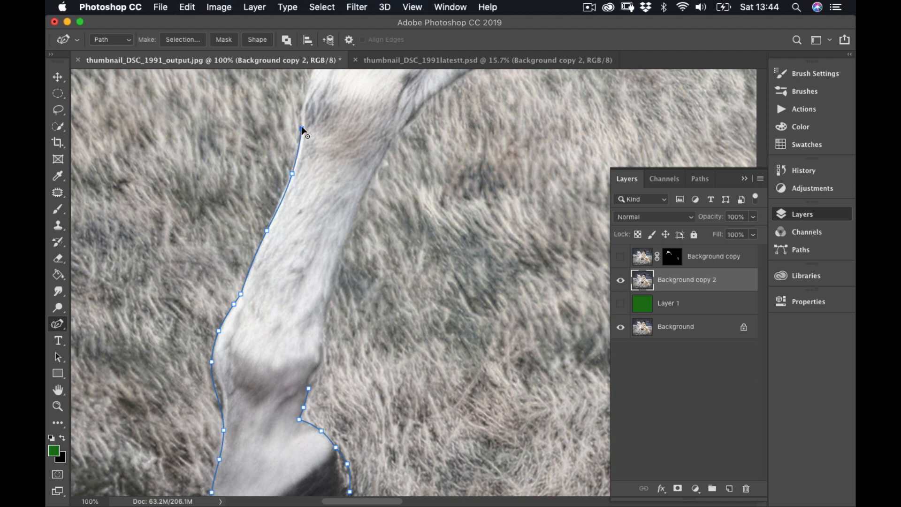
{"action": "left_click", "coordinate": [303, 104]}
Trace the curved front of the bent knee up to the start of the forearm
{"action": "scroll", "coordinate": [338, 312], "scroll_direction": "up", "scroll_amount": 9}
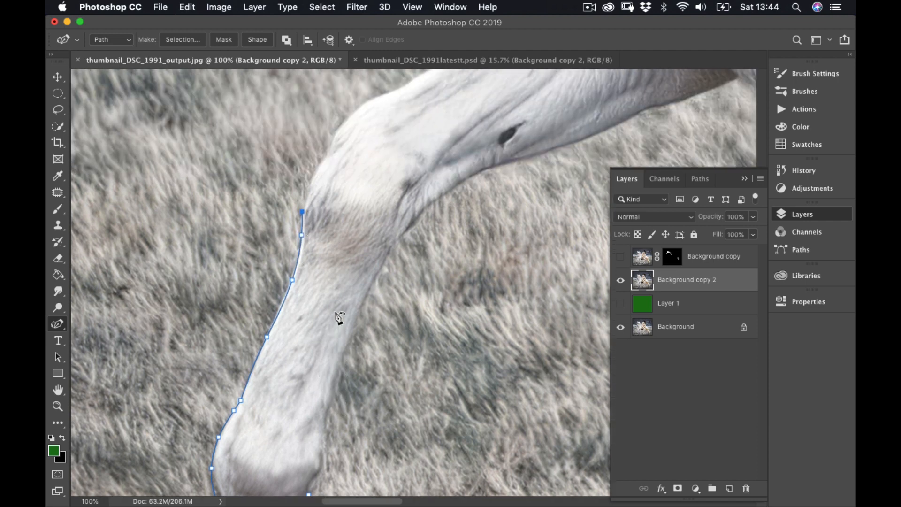
{"action": "left_click", "coordinate": [313, 184]}
{"action": "left_click", "coordinate": [326, 156]}
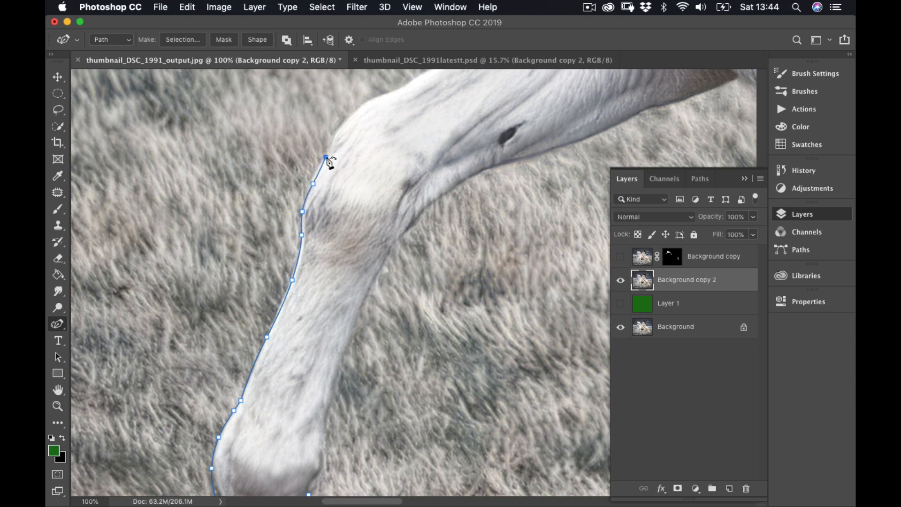
{"action": "left_click", "coordinate": [336, 132]}
{"action": "left_click", "coordinate": [372, 99]}
Extend the path along the top of the forearm to the chest junction, adding intermediate points to fit the curve
{"action": "left_click_drag", "start_coordinate": [377, 148], "coordinate": [206, 374]}
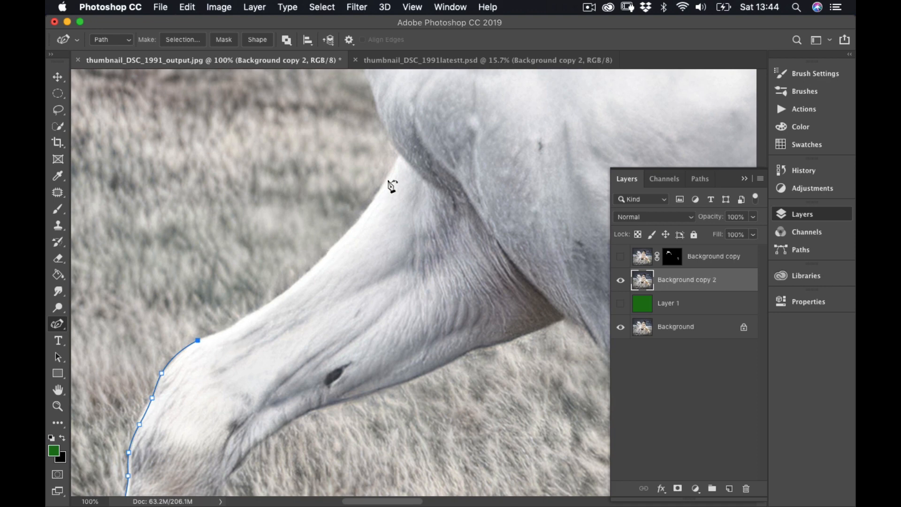
{"action": "left_click", "coordinate": [401, 155]}
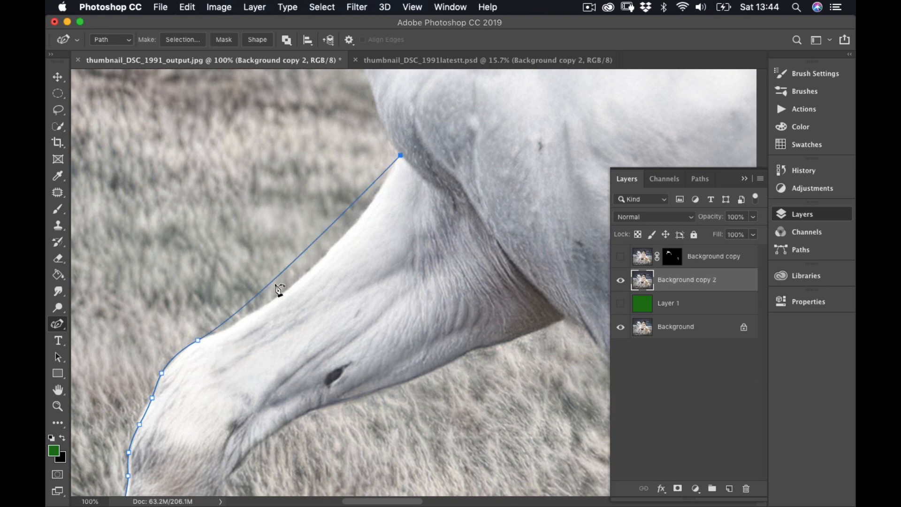
{"action": "left_click_drag", "start_coordinate": [274, 282], "coordinate": [233, 324]}
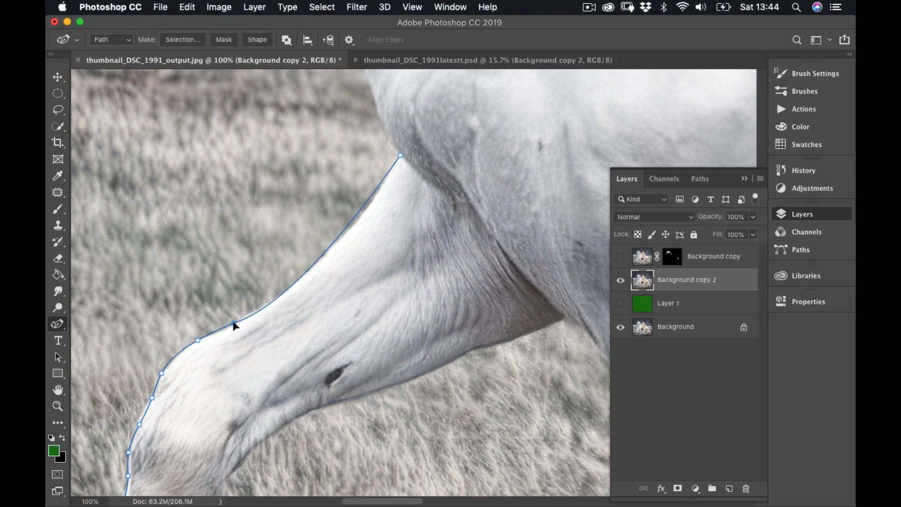
{"action": "left_click", "coordinate": [263, 308]}
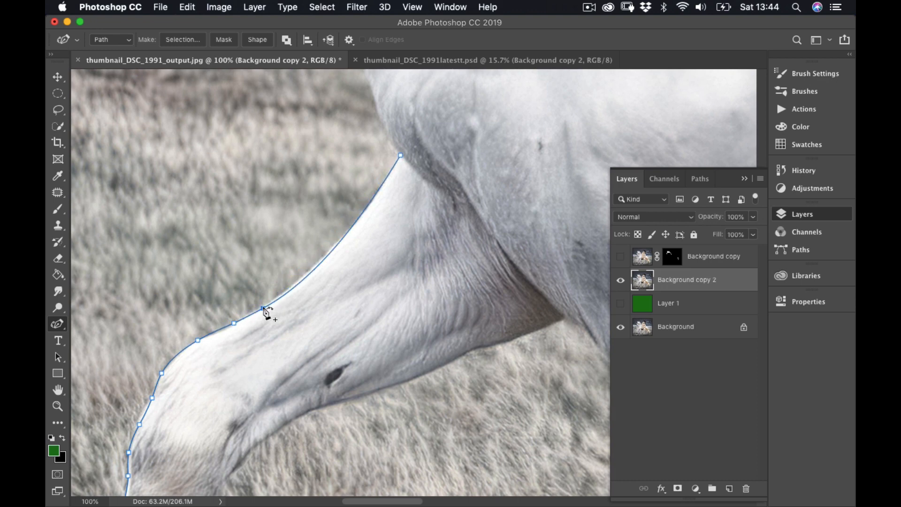
{"action": "left_click", "coordinate": [305, 276]}
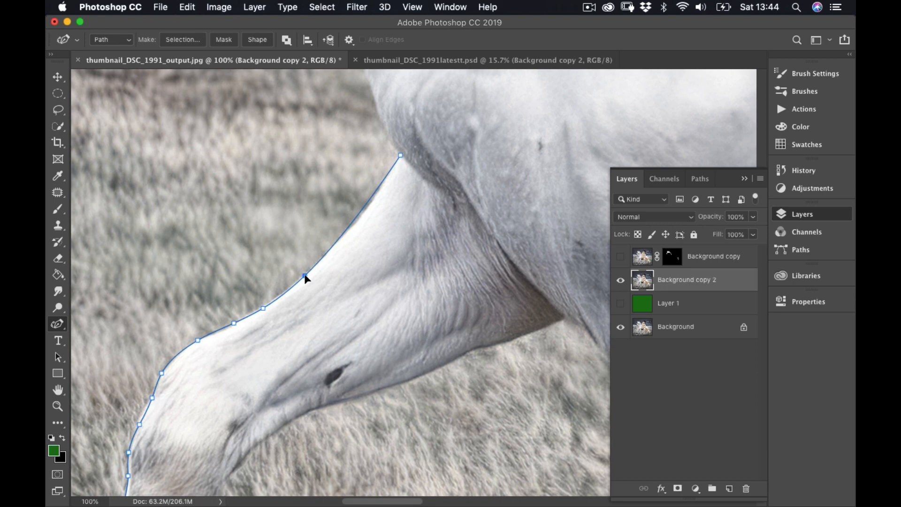
{"action": "left_click", "coordinate": [305, 276], "text": "super"}
{"action": "left_click", "coordinate": [365, 208]}
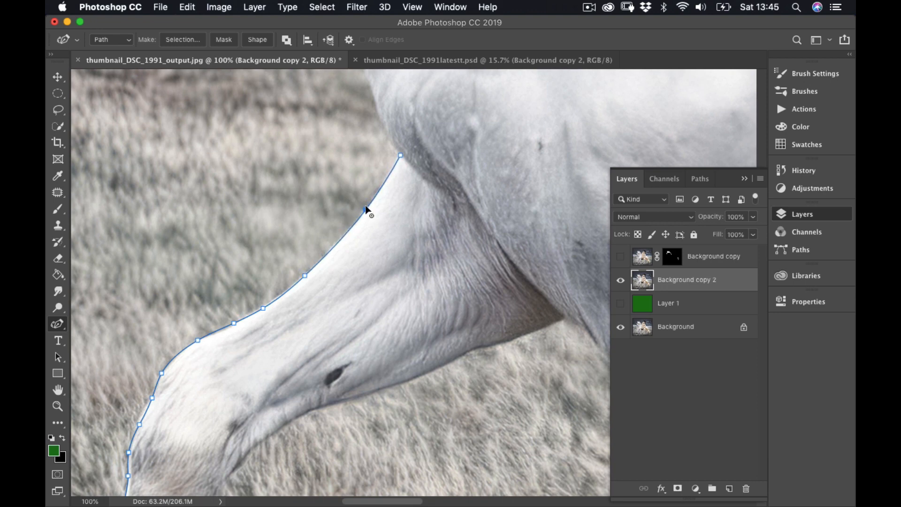
Extend the path from the forearm junction to the upper chest and bend the segment outward to follow the chest bulge
{"action": "scroll", "coordinate": [544, 269], "scroll_direction": "up", "scroll_amount": 10}
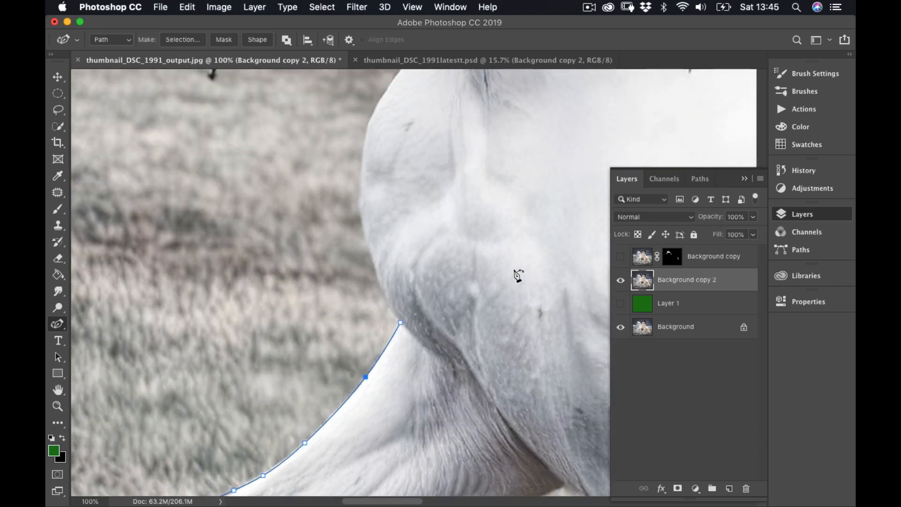
{"action": "scroll", "coordinate": [518, 275], "scroll_direction": "up", "scroll_amount": 2}
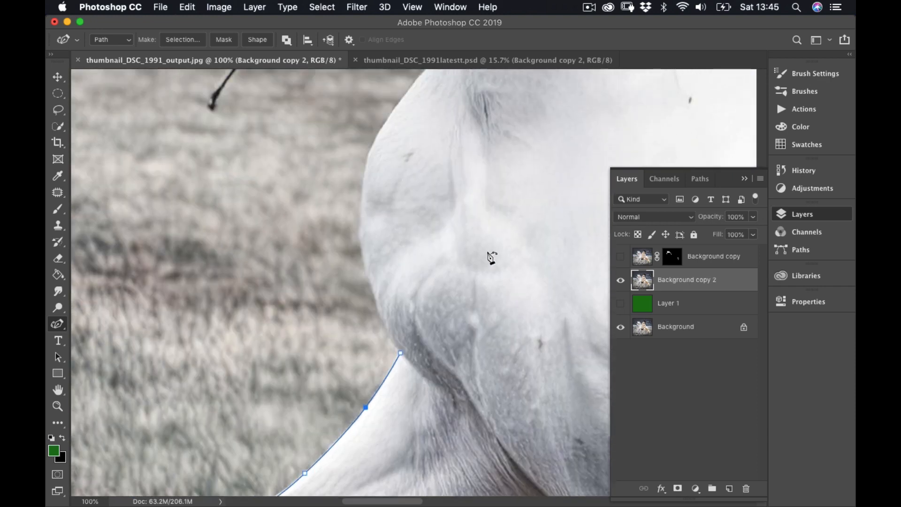
{"action": "left_click", "coordinate": [392, 110]}
{"action": "left_click", "coordinate": [422, 232]}
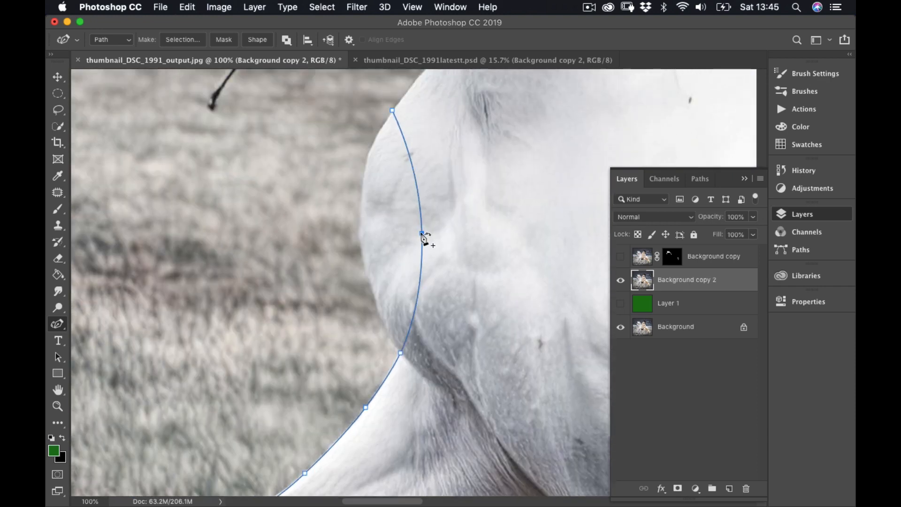
{"action": "left_click_drag", "start_coordinate": [422, 233], "coordinate": [362, 232]}
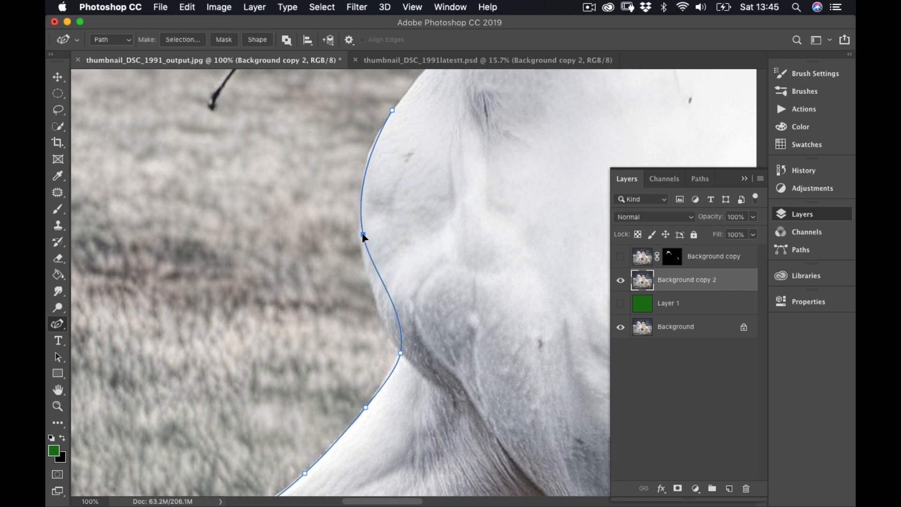
{"action": "left_click_drag", "start_coordinate": [379, 275], "coordinate": [372, 281]}
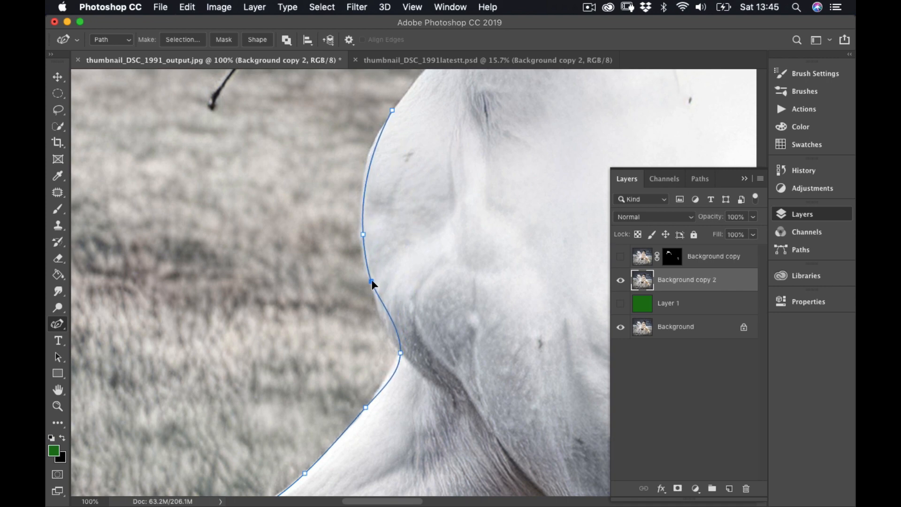
Refine the chest curve by adding points on its upper and lower parts and moving the middle point onto the edge
{"action": "left_click", "coordinate": [368, 159]}
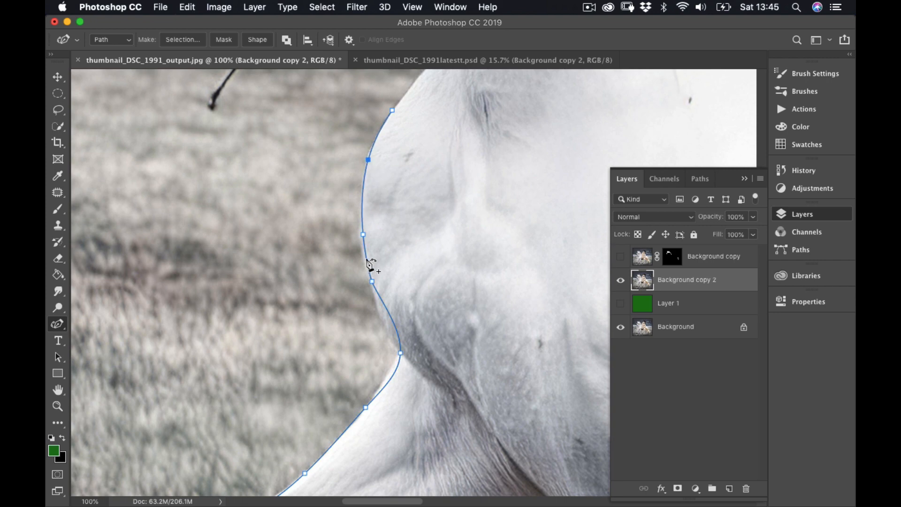
{"action": "left_click", "coordinate": [364, 234]}
{"action": "left_click_drag", "start_coordinate": [365, 234], "coordinate": [362, 235]}
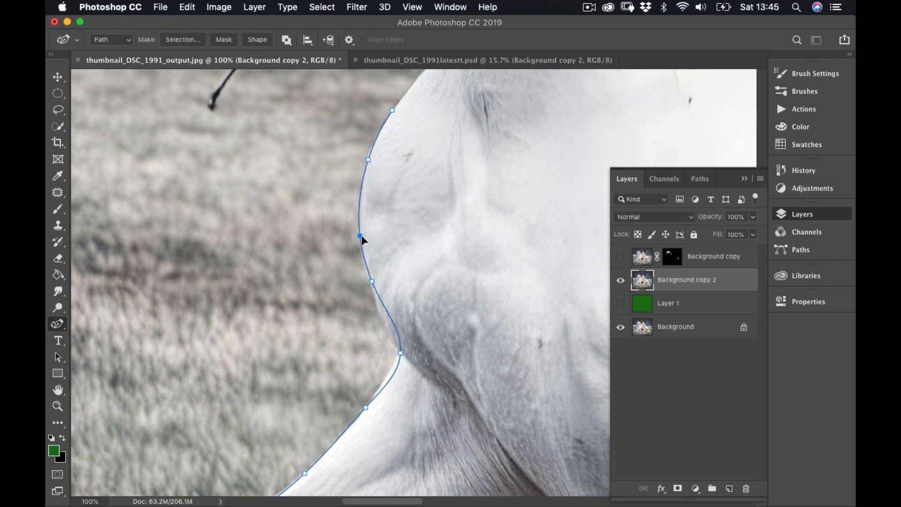
{"action": "left_click", "coordinate": [377, 302]}
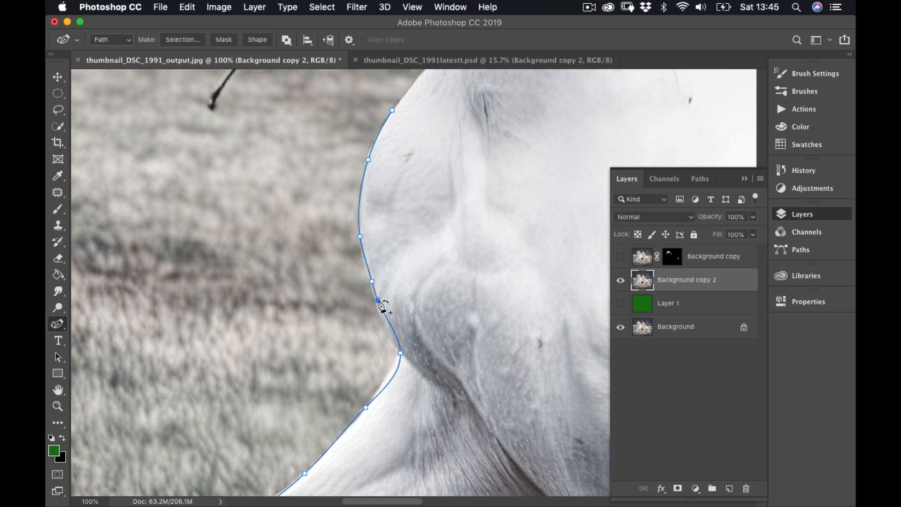
{"action": "left_click", "coordinate": [387, 325]}
{"action": "left_click", "coordinate": [379, 312]}
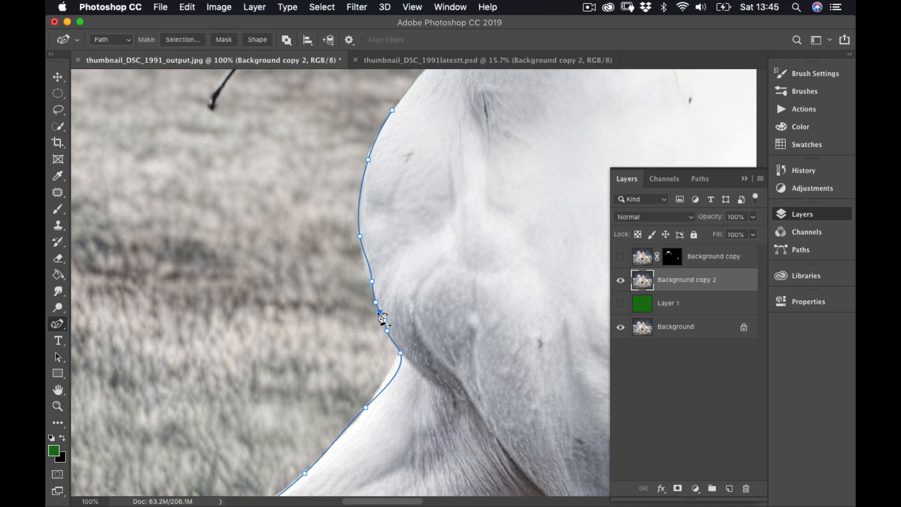
Continue the path from the upper chest along the outline to the base of the neck
{"action": "scroll", "coordinate": [552, 173], "scroll_direction": "up", "scroll_amount": 4}
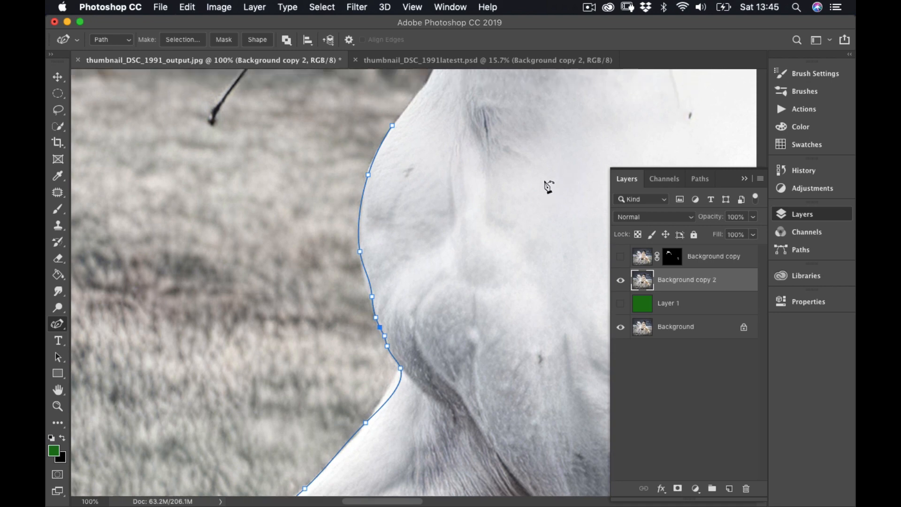
{"action": "scroll", "coordinate": [545, 187], "scroll_direction": "up", "scroll_amount": 1}
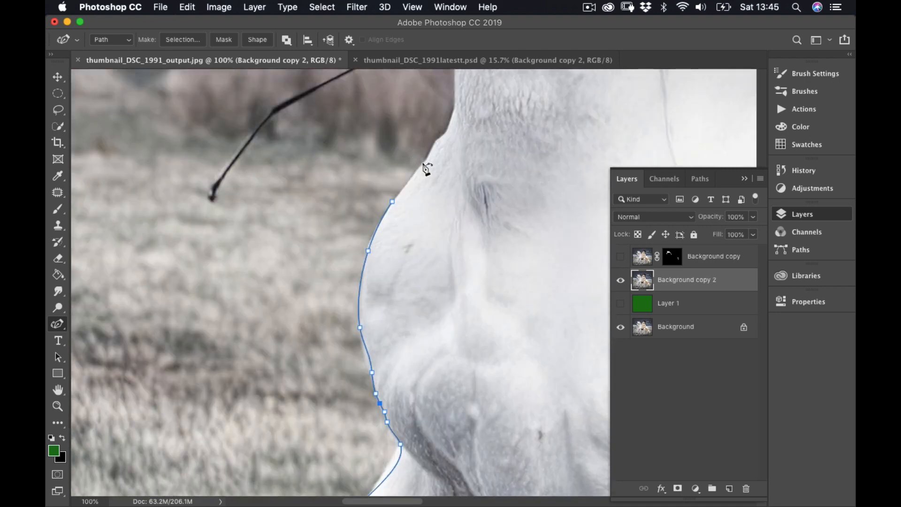
{"action": "left_click", "coordinate": [423, 163]}
{"action": "left_click", "coordinate": [431, 150]}
{"action": "left_click", "coordinate": [447, 128]}
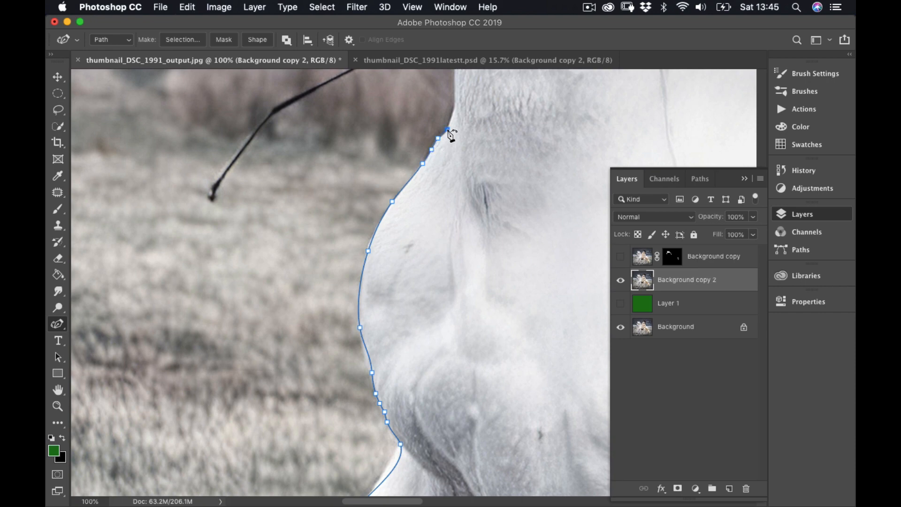
{"action": "left_click", "coordinate": [455, 102]}
{"action": "scroll", "coordinate": [496, 139], "scroll_direction": "up", "scroll_amount": 5}
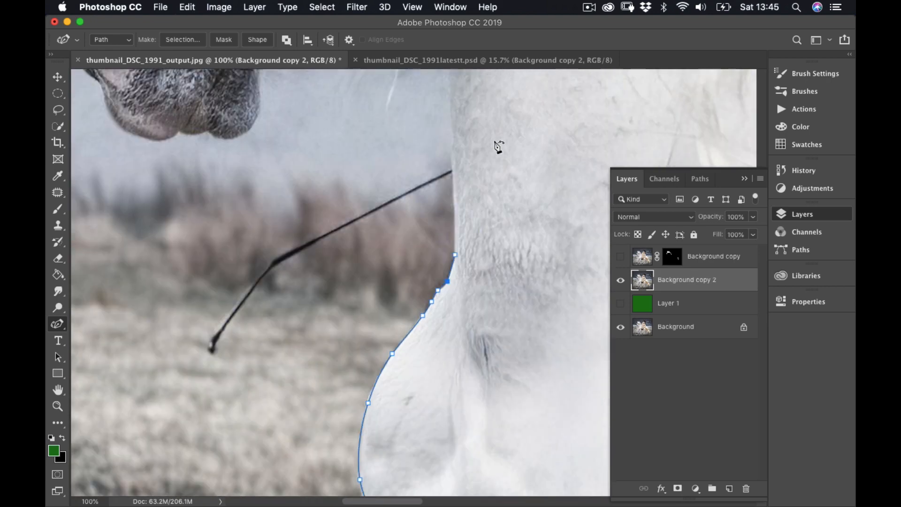
{"action": "scroll", "coordinate": [496, 146], "scroll_direction": "up", "scroll_amount": 4}
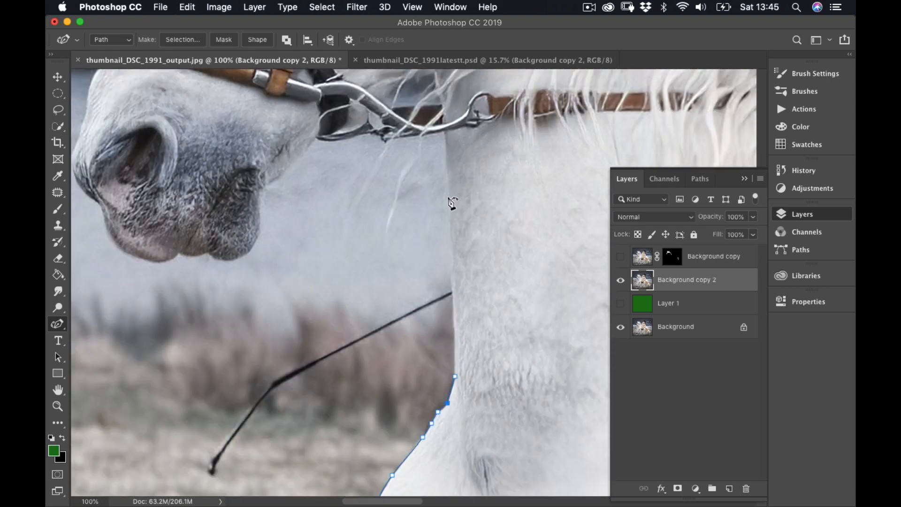
Extend the path up the front edge of the horse's neck to just below the bit, adding intermediate points to fit the edge
{"action": "left_click", "coordinate": [449, 197]}
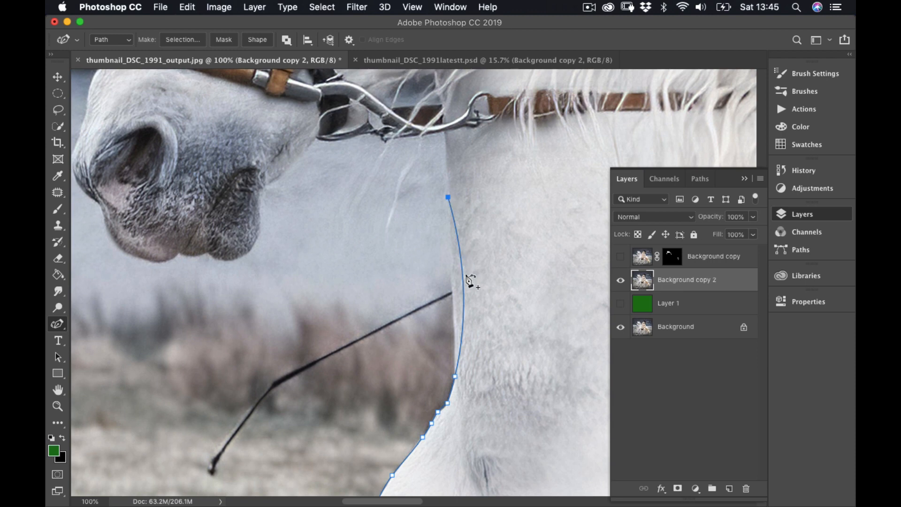
{"action": "left_click", "coordinate": [452, 277]}
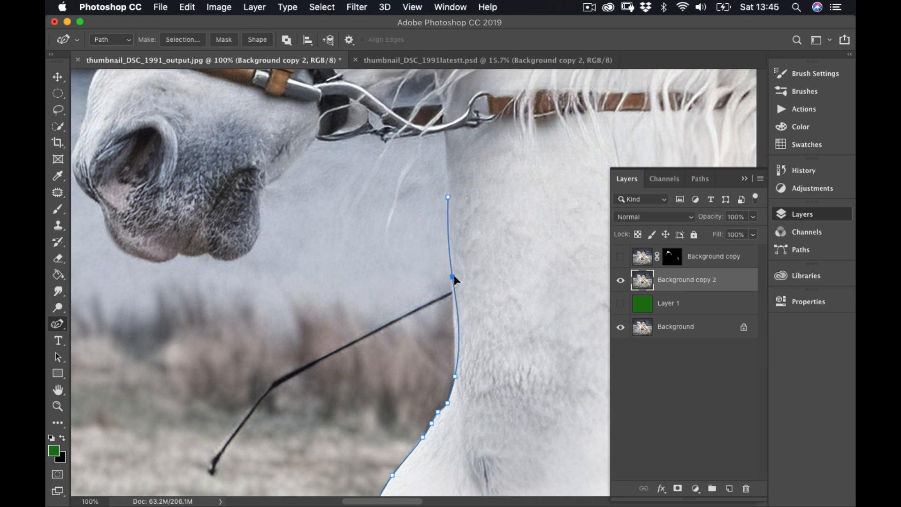
{"action": "left_click", "coordinate": [453, 320]}
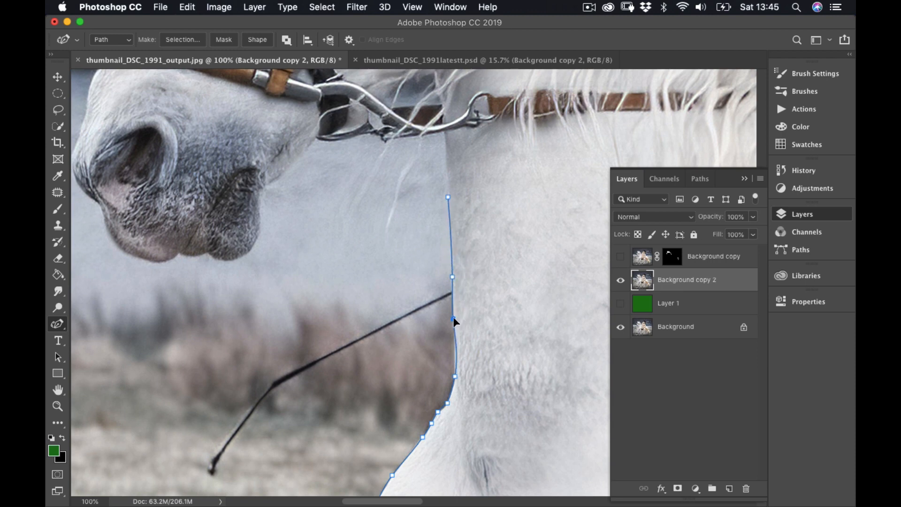
{"action": "left_click", "coordinate": [453, 351]}
{"action": "left_click", "coordinate": [448, 159]}
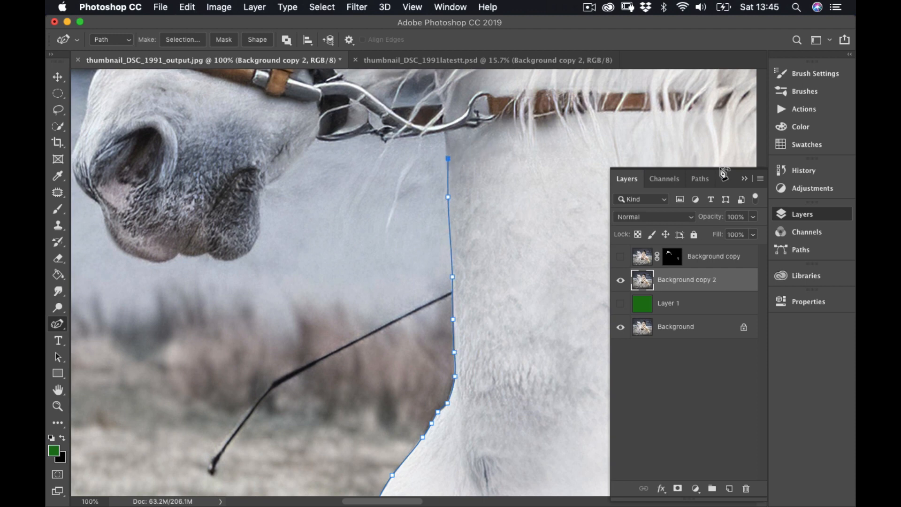
Route the path inside the subject from the throat across the neck and mane to the bow on the dress
{"action": "left_click", "coordinate": [745, 179]}
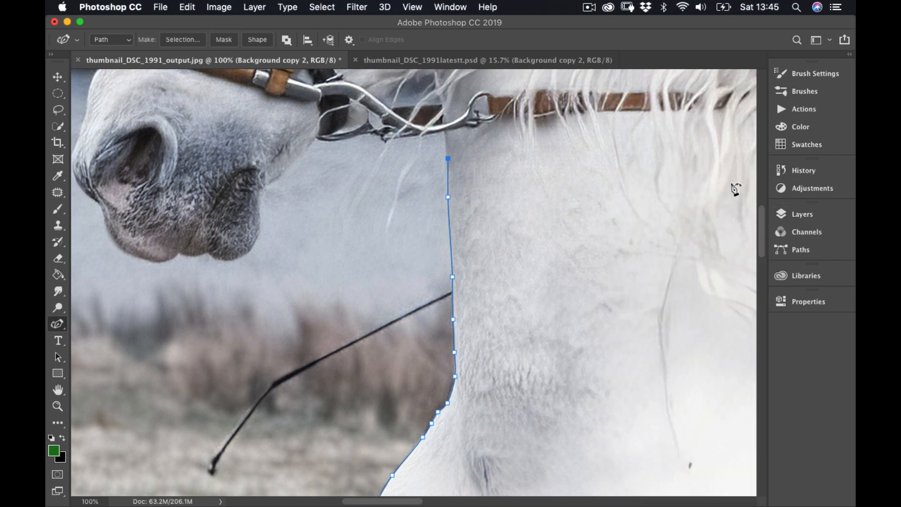
{"action": "left_click", "coordinate": [608, 227]}
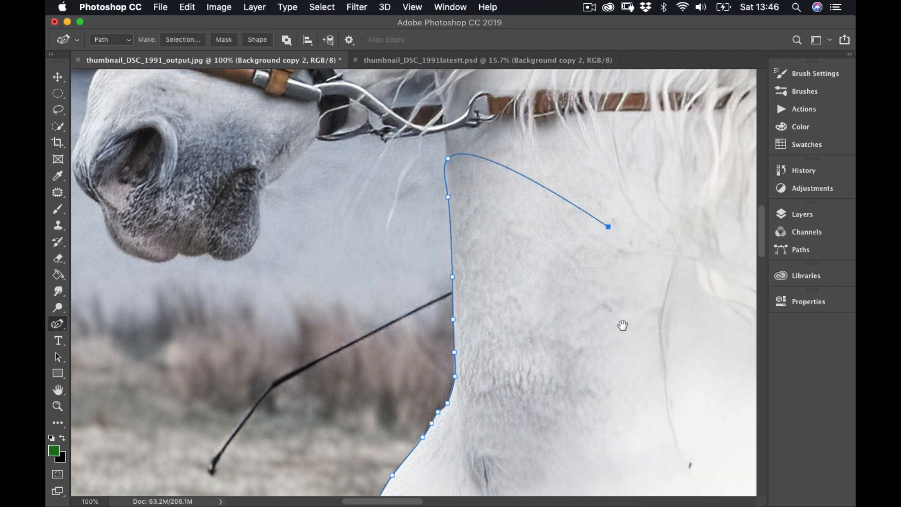
{"action": "left_click_drag", "start_coordinate": [472, 298], "coordinate": [58, 259]}
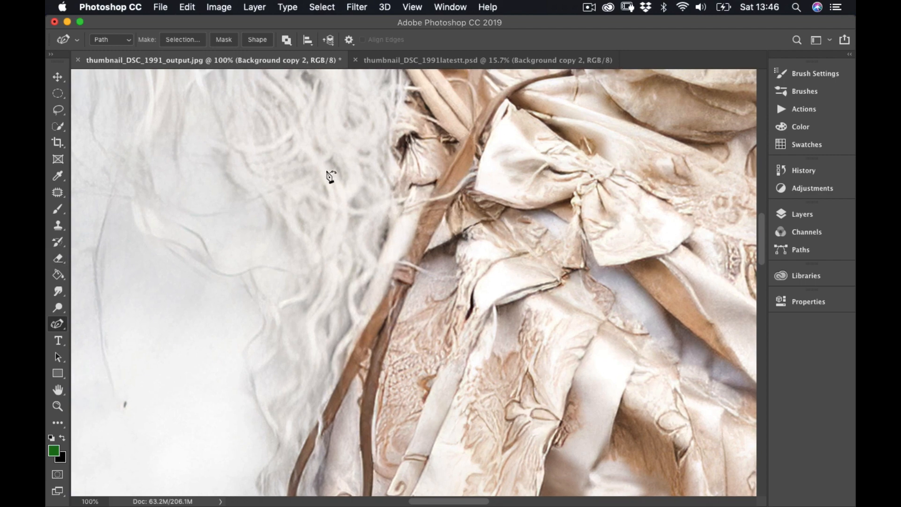
{"action": "left_click", "coordinate": [360, 197]}
{"action": "left_click", "coordinate": [565, 190]}
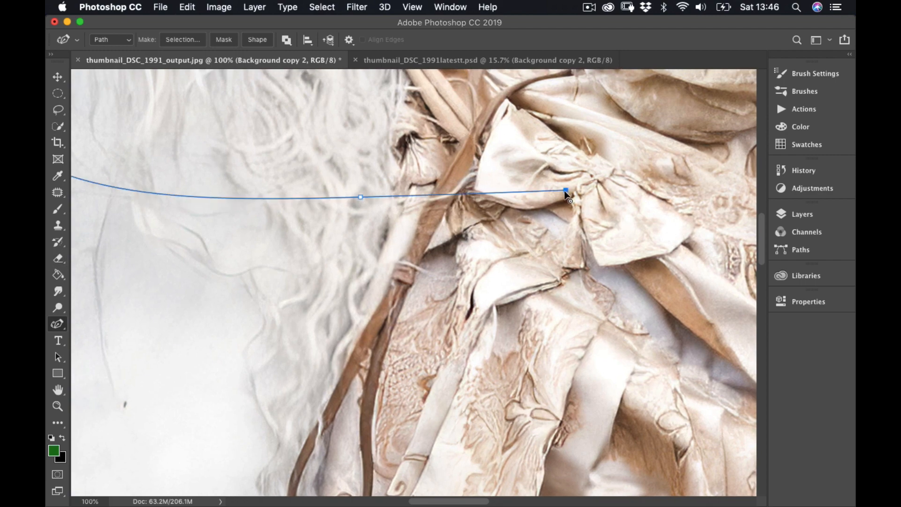
Continue the path from the bow across the embroidered skirt into the trailing gold fabric
{"action": "left_click_drag", "start_coordinate": [566, 193], "coordinate": [288, 169]}
{"action": "left_click_drag", "start_coordinate": [571, 225], "coordinate": [477, 213]}
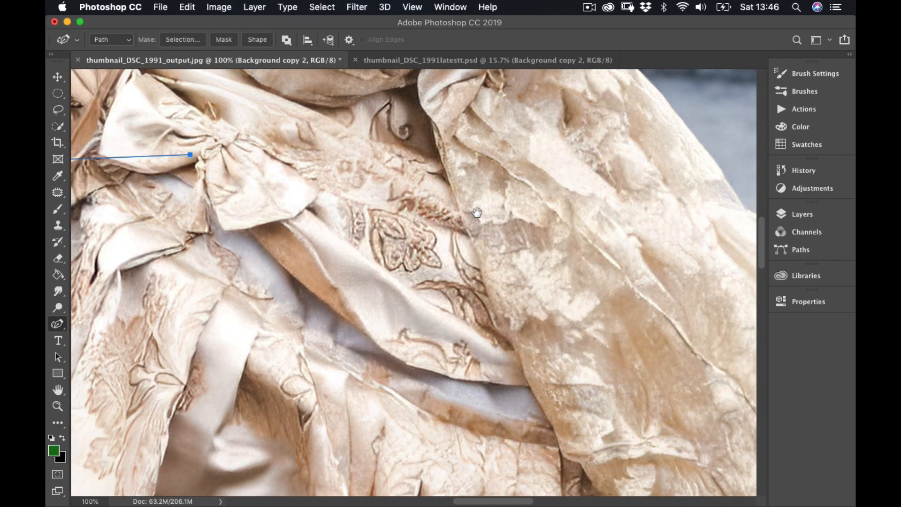
{"action": "left_click", "coordinate": [538, 230]}
{"action": "left_click", "coordinate": [626, 244]}
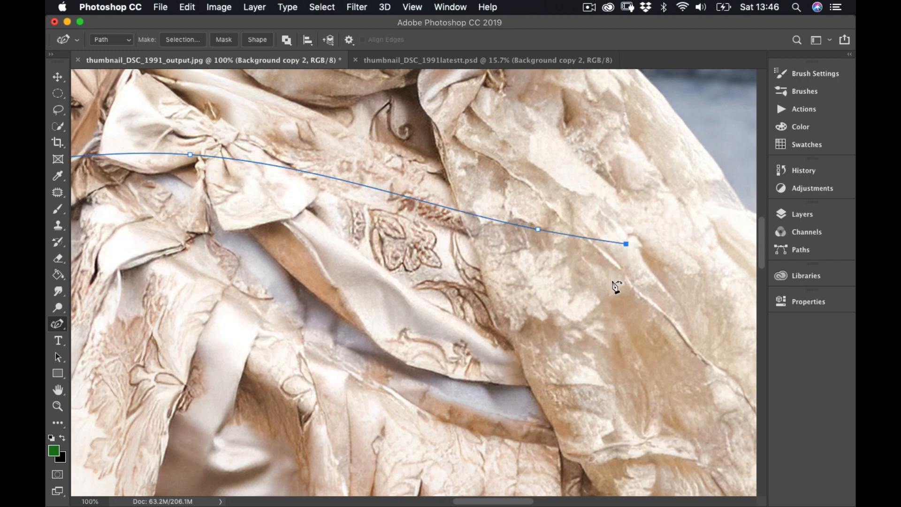
{"action": "left_click_drag", "start_coordinate": [617, 287], "coordinate": [266, 258]}
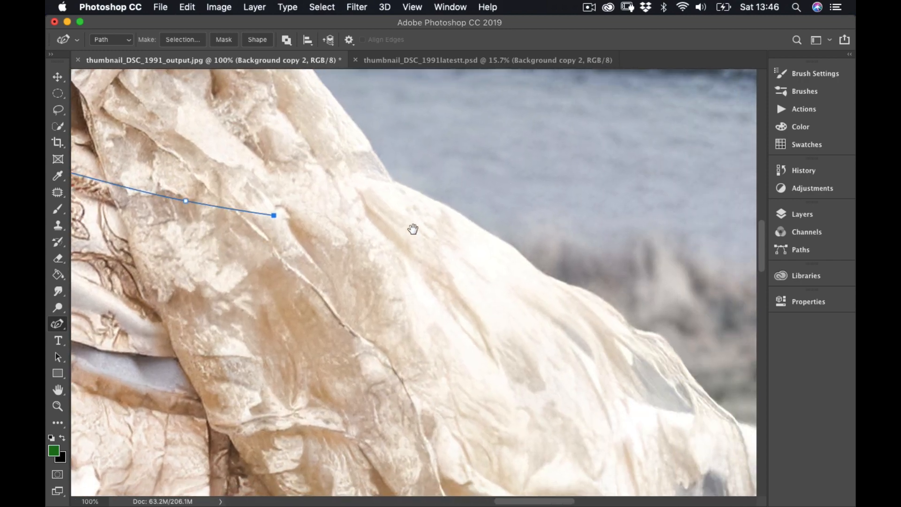
{"action": "left_click", "coordinate": [379, 256]}
Bring the path down through the gold fabric to where its lower edge meets the top of the hind leg
{"action": "scroll", "coordinate": [428, 287], "scroll_direction": "down", "scroll_amount": 3}
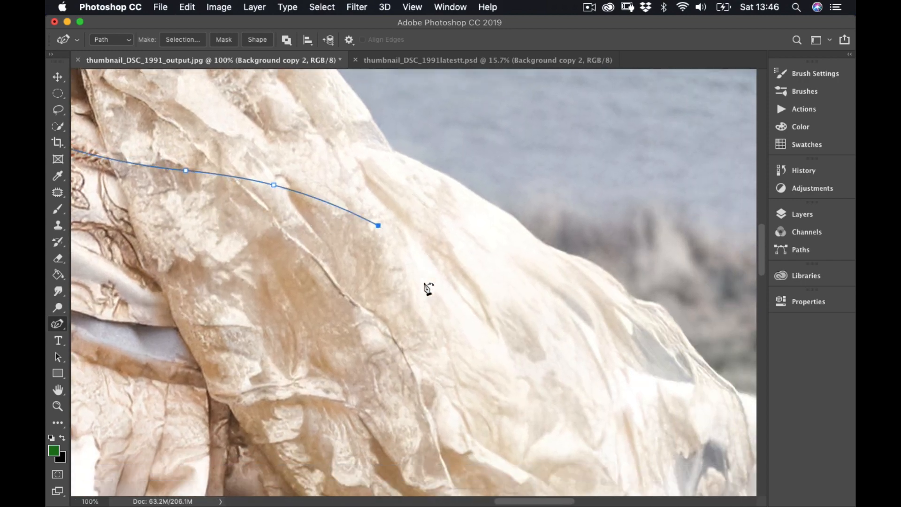
{"action": "scroll", "coordinate": [428, 288], "scroll_direction": "down", "scroll_amount": 10}
{"action": "left_click", "coordinate": [477, 257]}
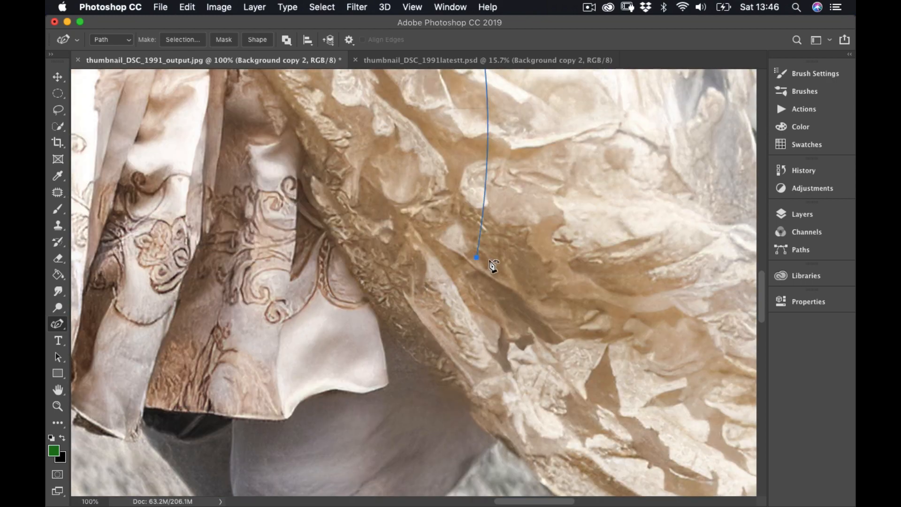
{"action": "left_click", "coordinate": [509, 356]}
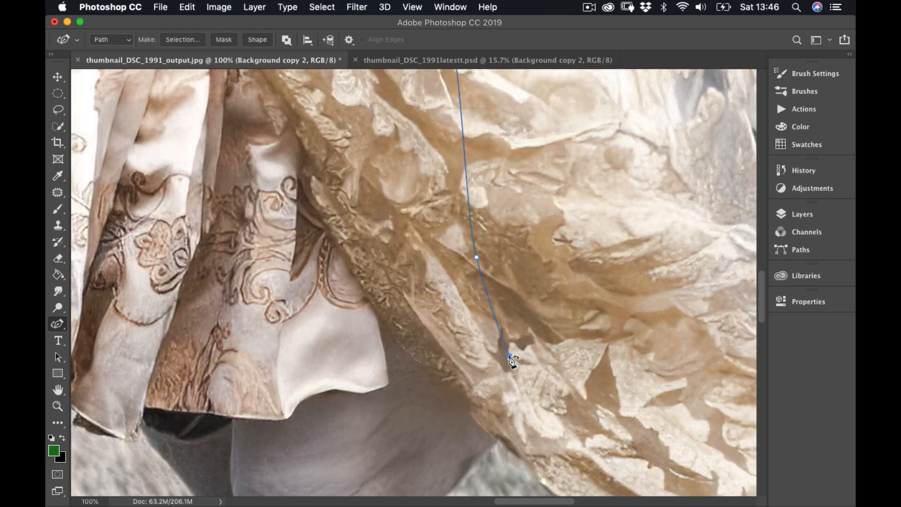
{"action": "left_click", "coordinate": [499, 438]}
{"action": "scroll", "coordinate": [592, 357], "scroll_direction": "down", "scroll_amount": 6}
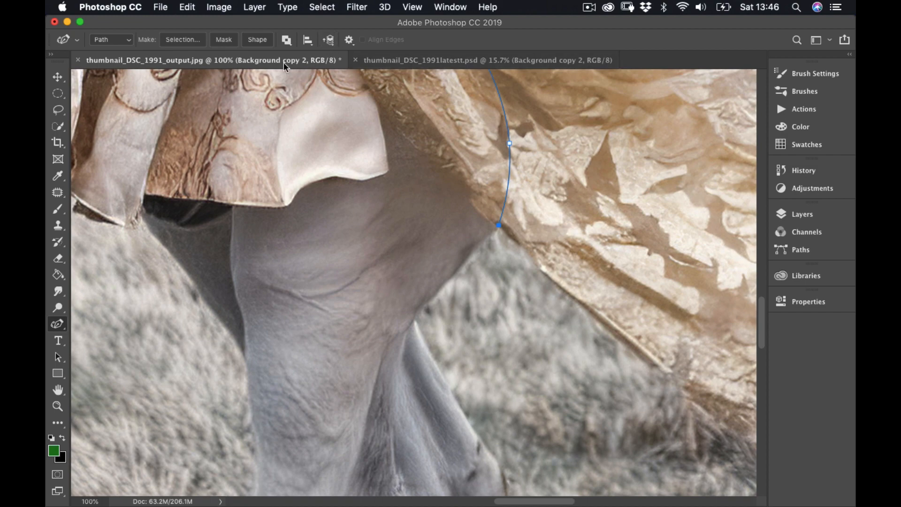
In thumbnail_DSC_1991latestt.psd, move the green Layer 1 below Background copy 2 and select Background copy 2
{"action": "left_click", "coordinate": [432, 59]}
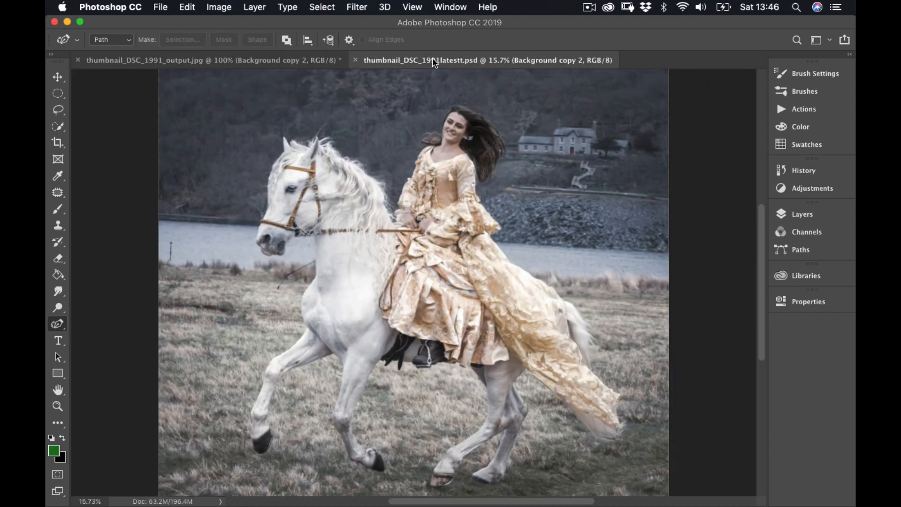
{"action": "double_click", "coordinate": [57, 407]}
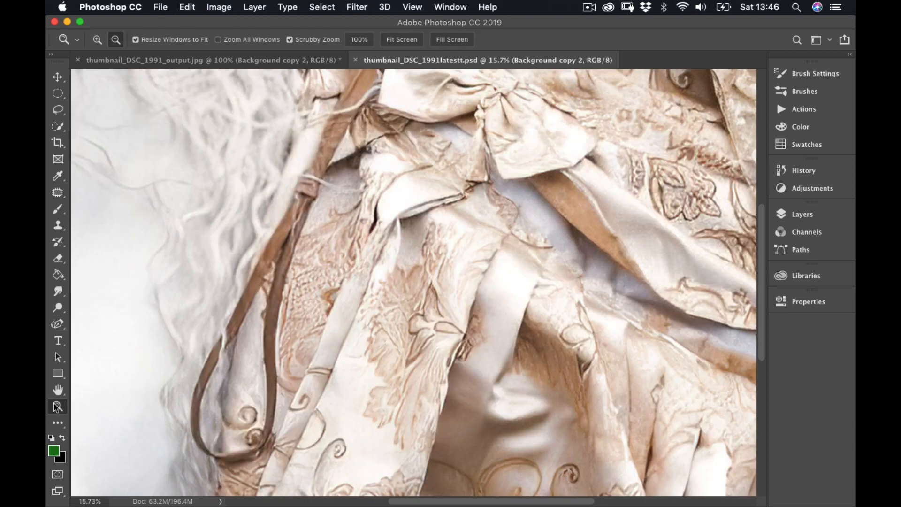
{"action": "left_click", "coordinate": [803, 216]}
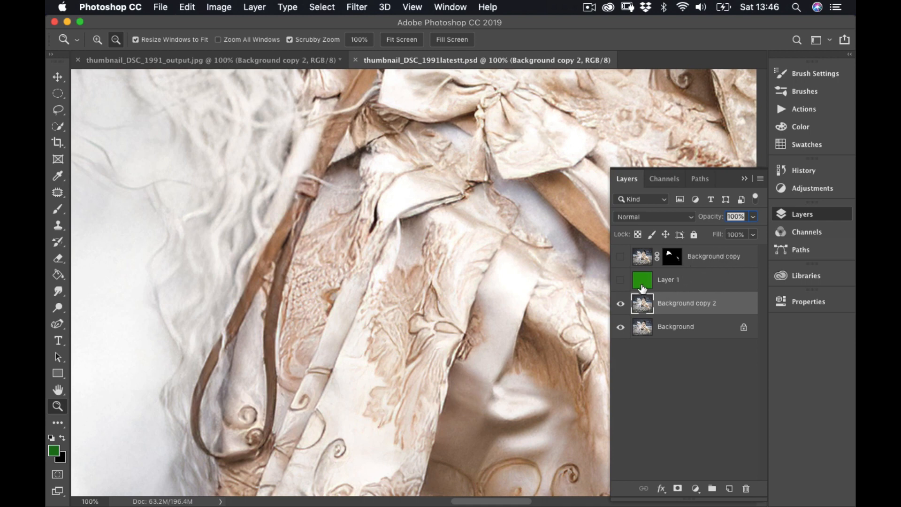
{"action": "left_click_drag", "start_coordinate": [640, 291], "coordinate": [640, 324]}
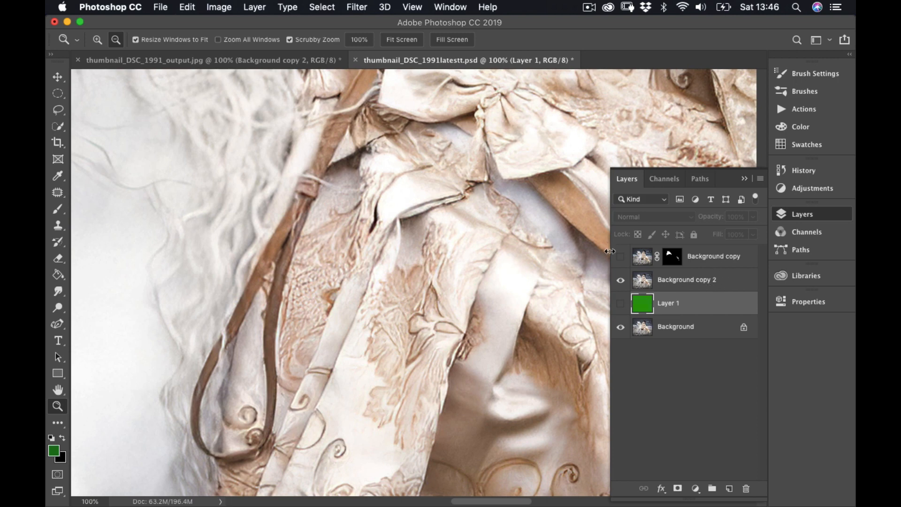
{"action": "left_click", "coordinate": [620, 282]}
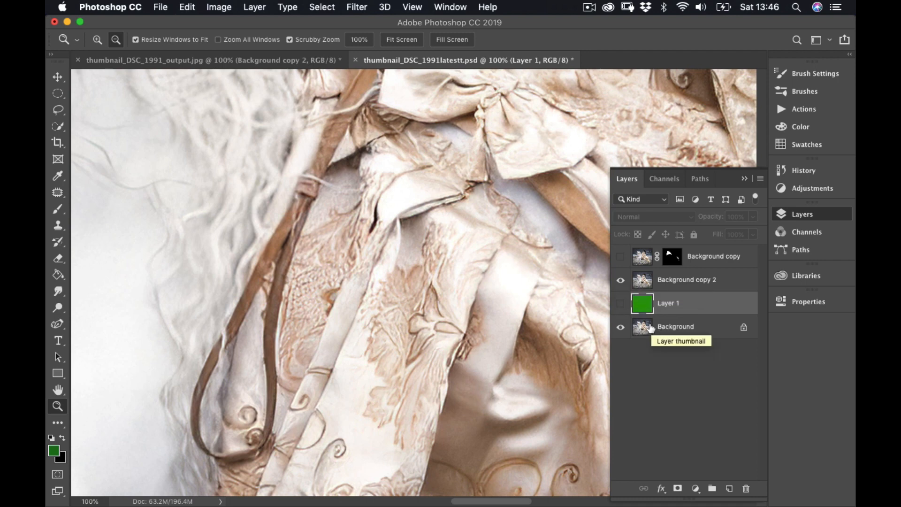
{"action": "left_click", "coordinate": [646, 282]}
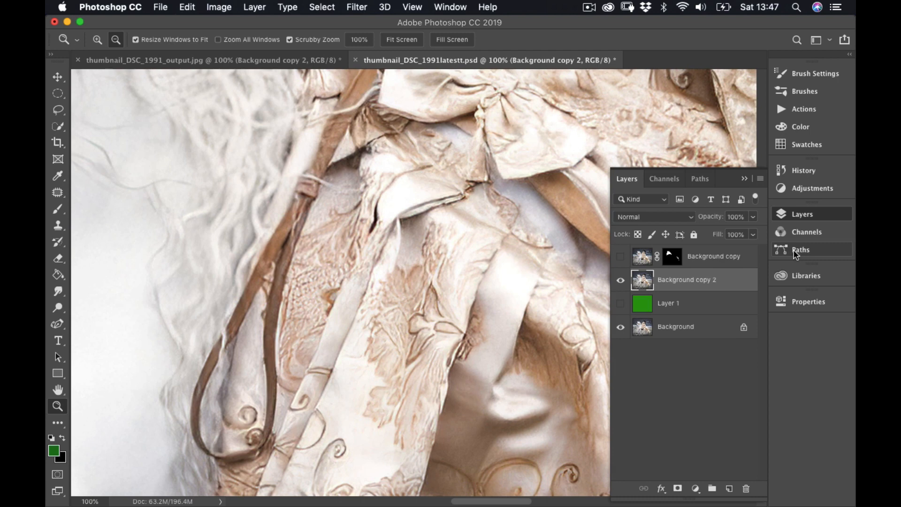
Display the saved "lower horse" path and add a Curvature Pen point where it crosses the leather strap beside the bow
{"action": "left_click", "coordinate": [451, 7]}
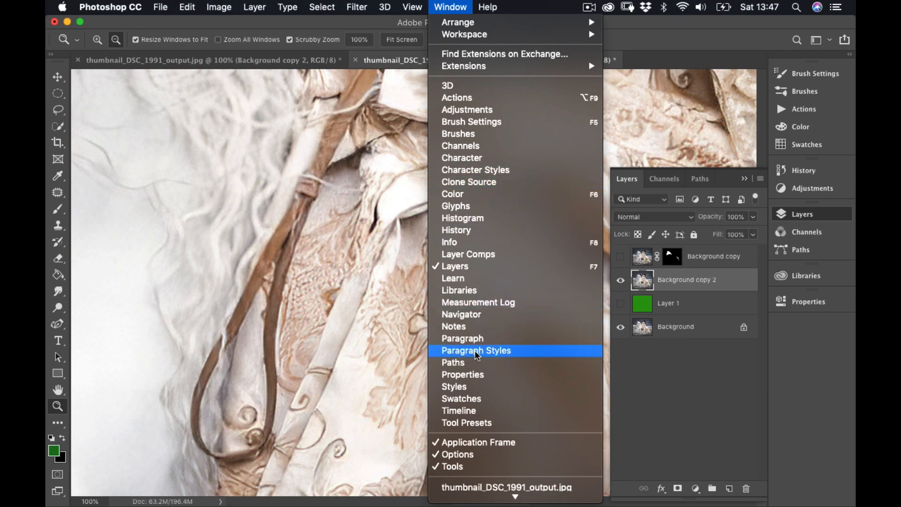
{"action": "left_click", "coordinate": [462, 363]}
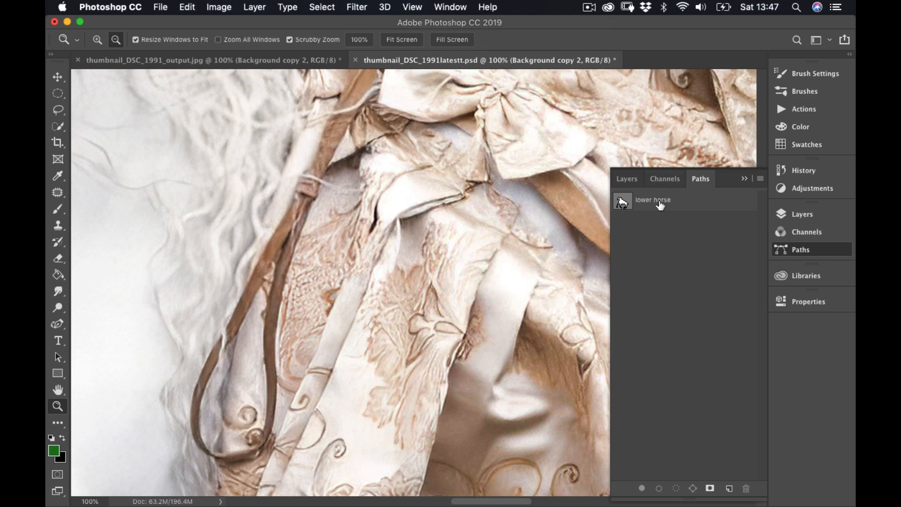
{"action": "left_click", "coordinate": [622, 204]}
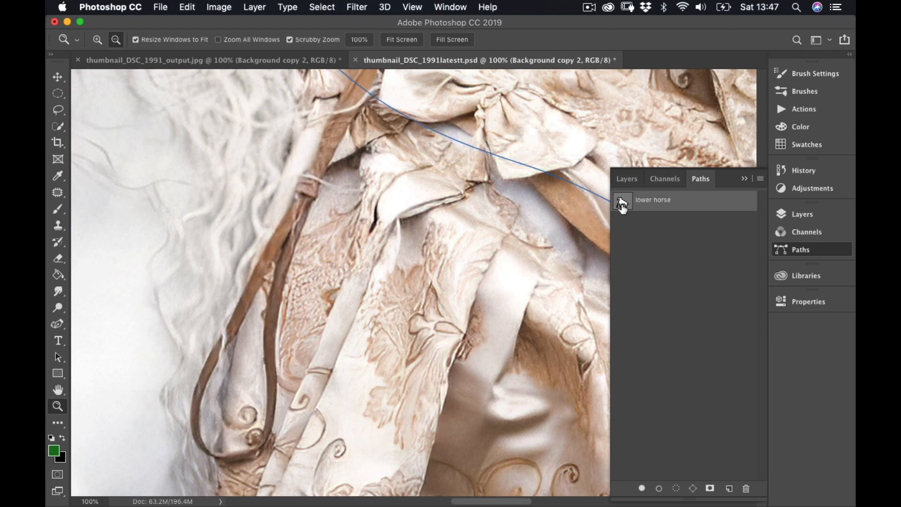
{"action": "scroll", "coordinate": [460, 258], "scroll_direction": "up", "scroll_amount": 6}
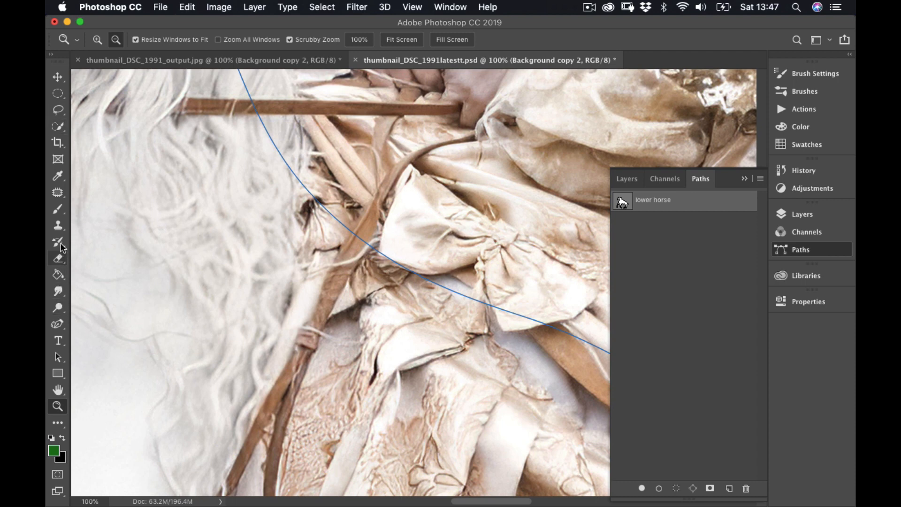
{"action": "left_click", "coordinate": [57, 324]}
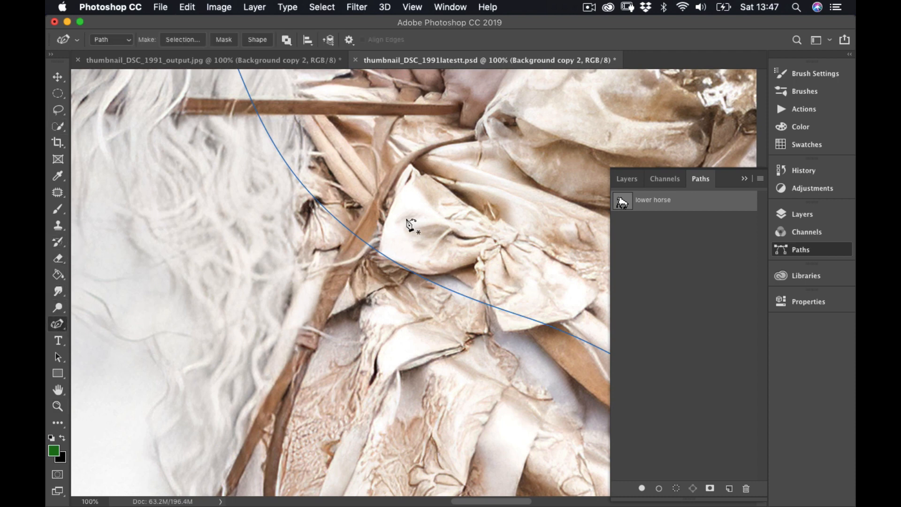
{"action": "left_click", "coordinate": [355, 235]}
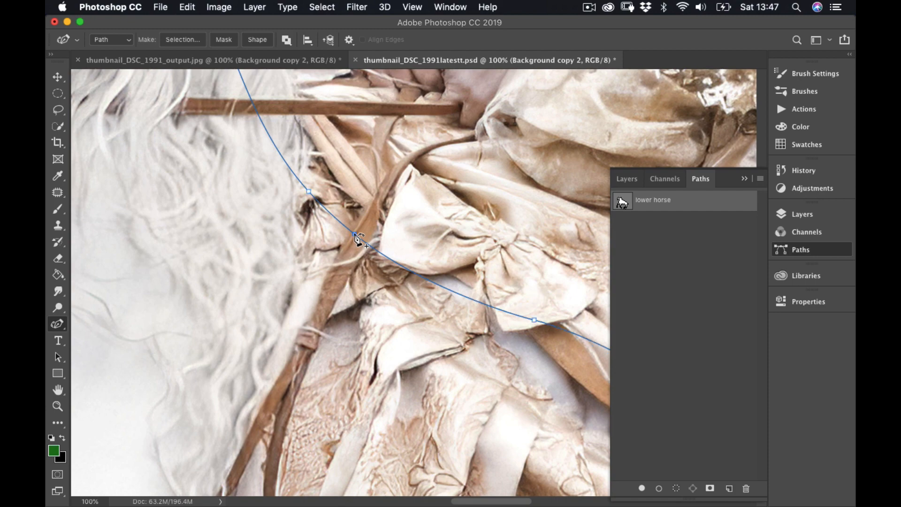
Refine the path around the black tassels under the belly by nudging its anchor points and adding new ones along the edge
{"action": "scroll", "coordinate": [469, 295], "scroll_direction": "down", "scroll_amount": 15}
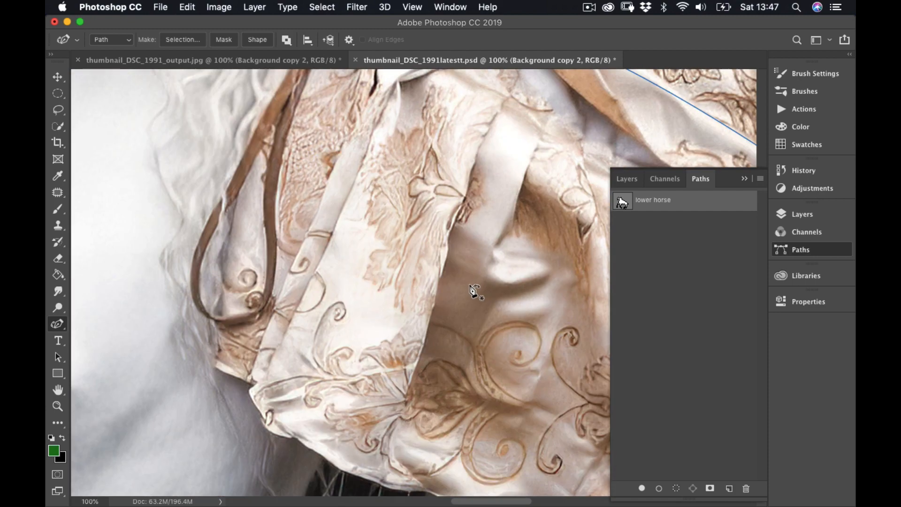
{"action": "scroll", "coordinate": [471, 290], "scroll_direction": "down", "scroll_amount": 2}
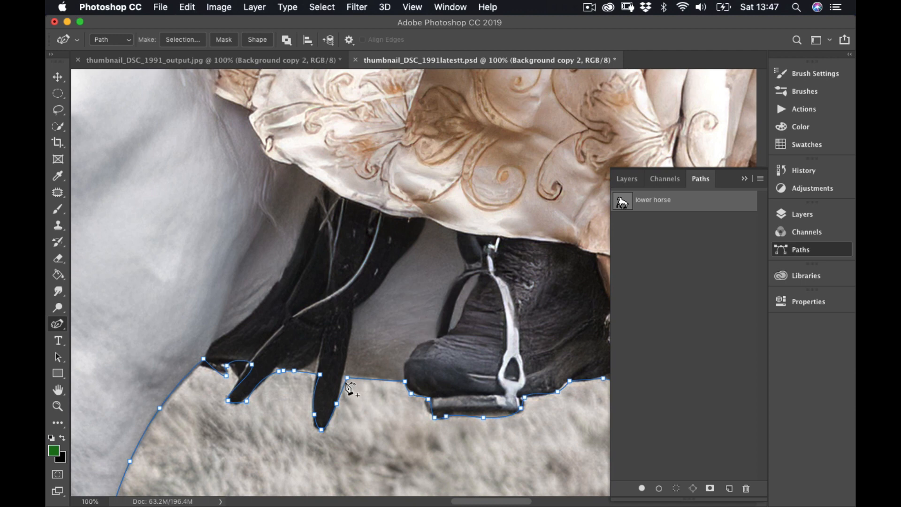
{"action": "left_click_drag", "start_coordinate": [347, 378], "coordinate": [342, 377]}
{"action": "left_click", "coordinate": [317, 374]}
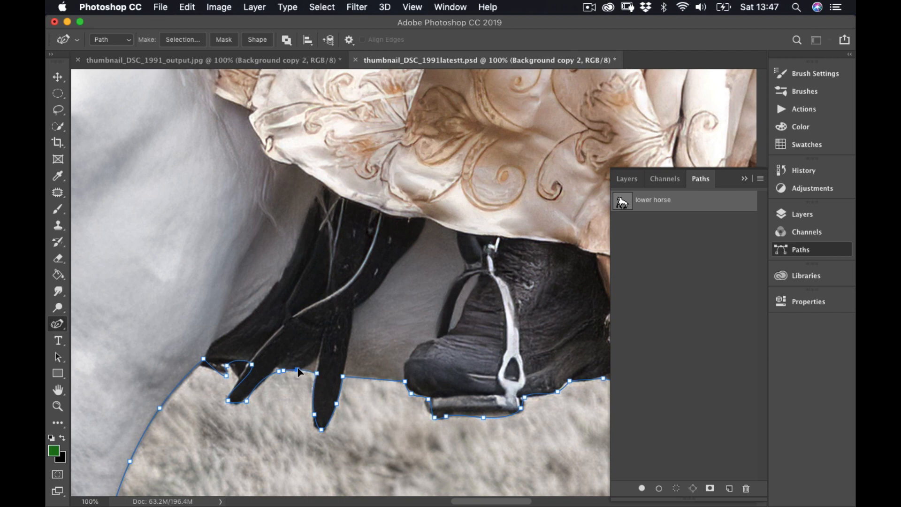
{"action": "left_click_drag", "start_coordinate": [279, 371], "coordinate": [275, 367]}
{"action": "left_click", "coordinate": [247, 400], "text": "shift"}
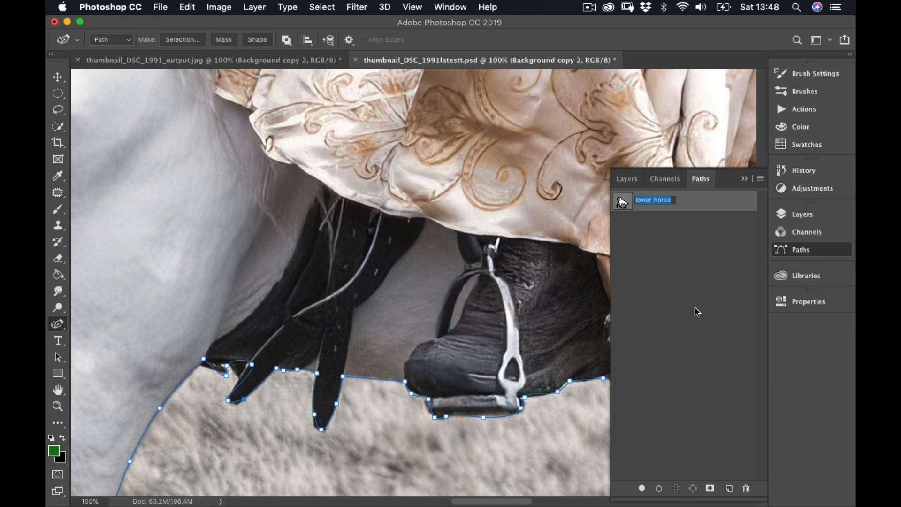
Keep the path name "lower horse" and convert the path into a new anti-aliased selection with a 0-pixel feather radius
{"action": "key", "text": "Return"}
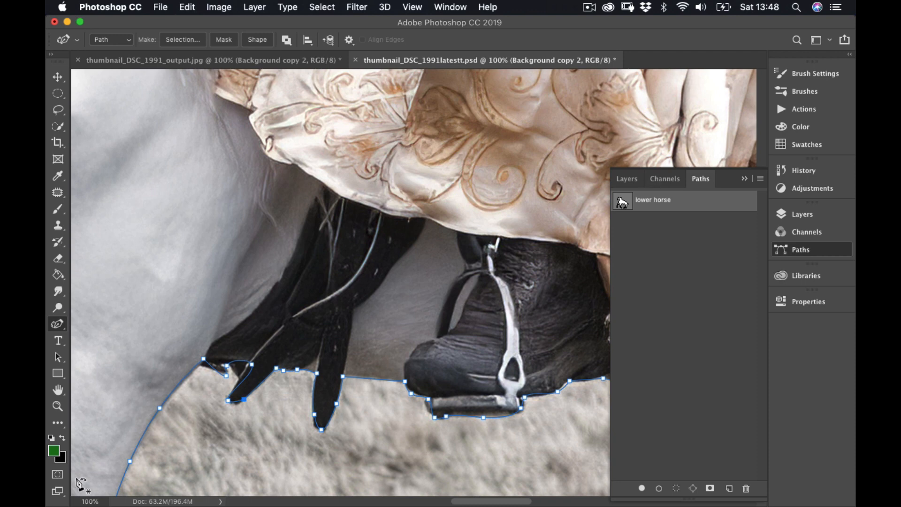
{"action": "left_click", "coordinate": [59, 390]}
{"action": "double_click", "coordinate": [59, 391]}
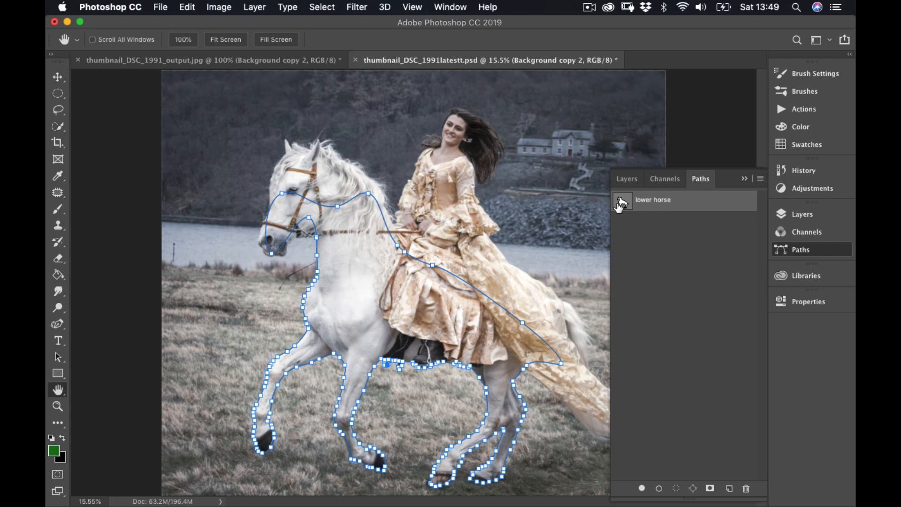
{"action": "right_click", "coordinate": [695, 202]}
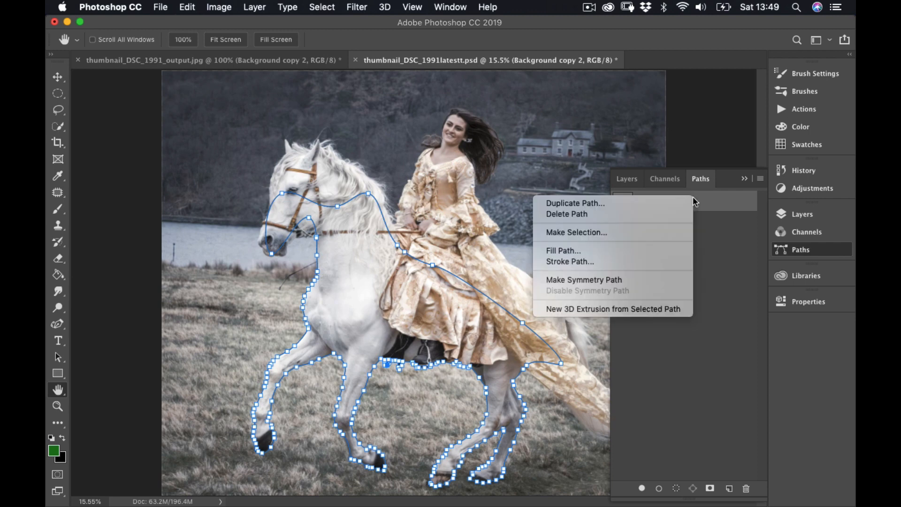
{"action": "left_click", "coordinate": [610, 233]}
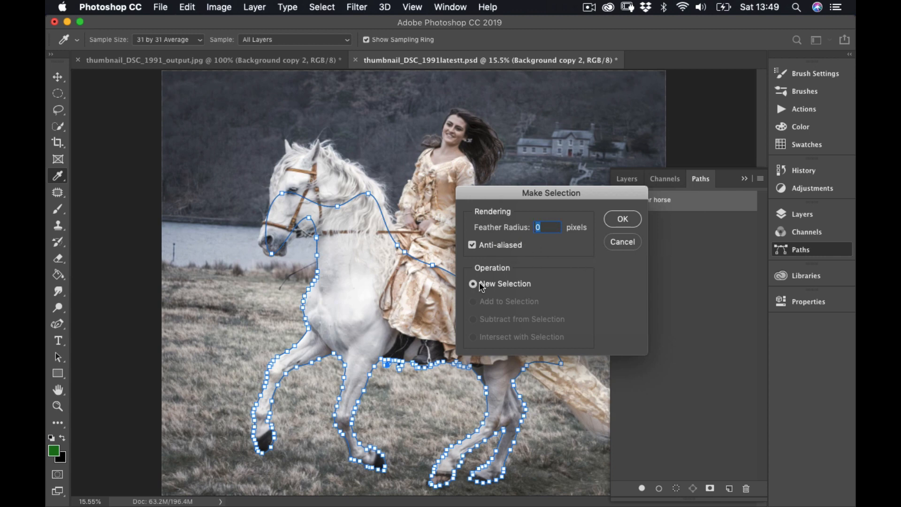
{"action": "left_click", "coordinate": [623, 219]}
{"action": "key", "text": "h"}
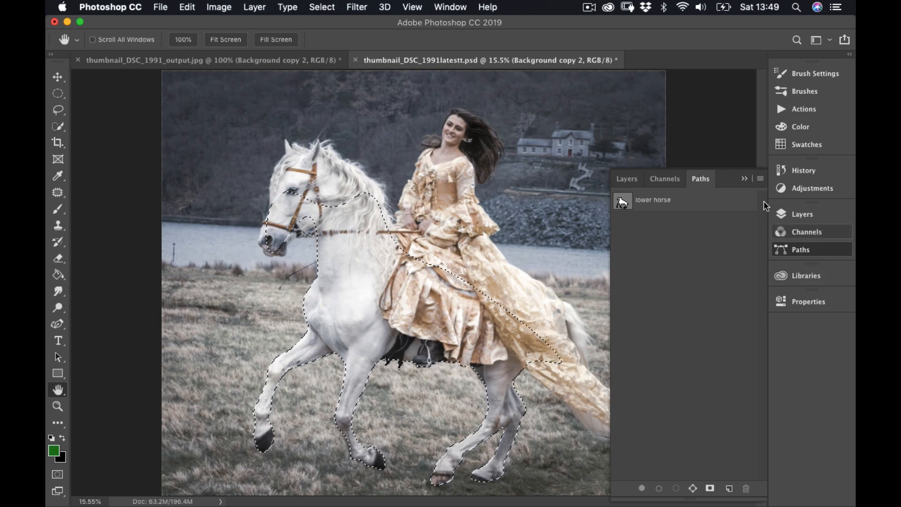
Mask Background copy 2 with the horse selection and show the green Layer 1 and the Background copy layer
{"action": "left_click", "coordinate": [745, 178]}
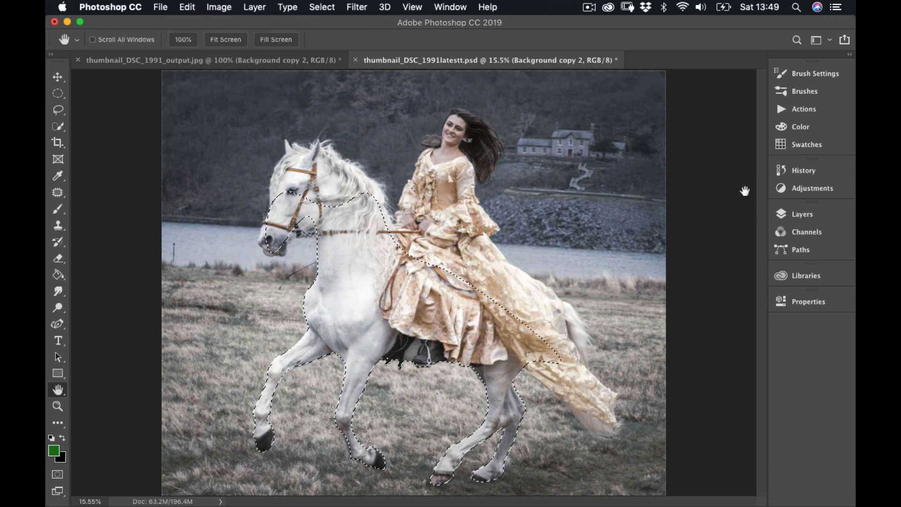
{"action": "left_click", "coordinate": [781, 214]}
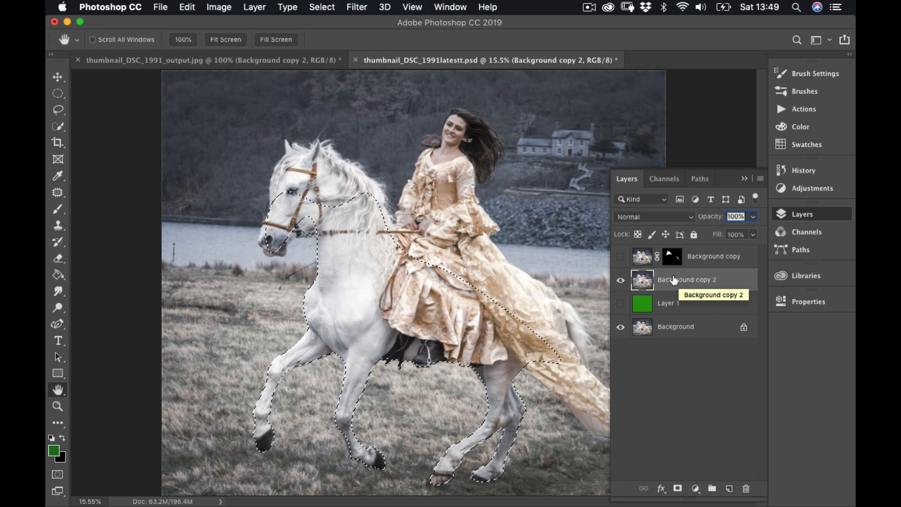
{"action": "left_click", "coordinate": [677, 490]}
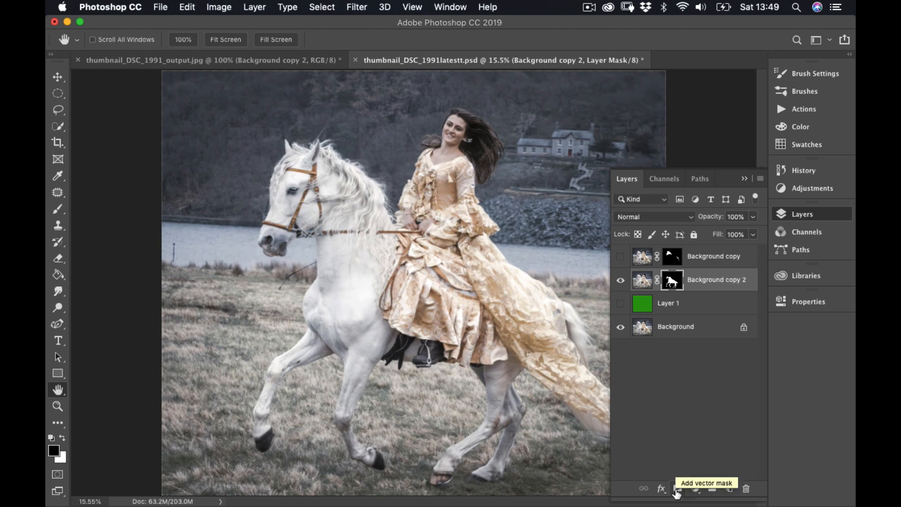
{"action": "left_click", "coordinate": [621, 304]}
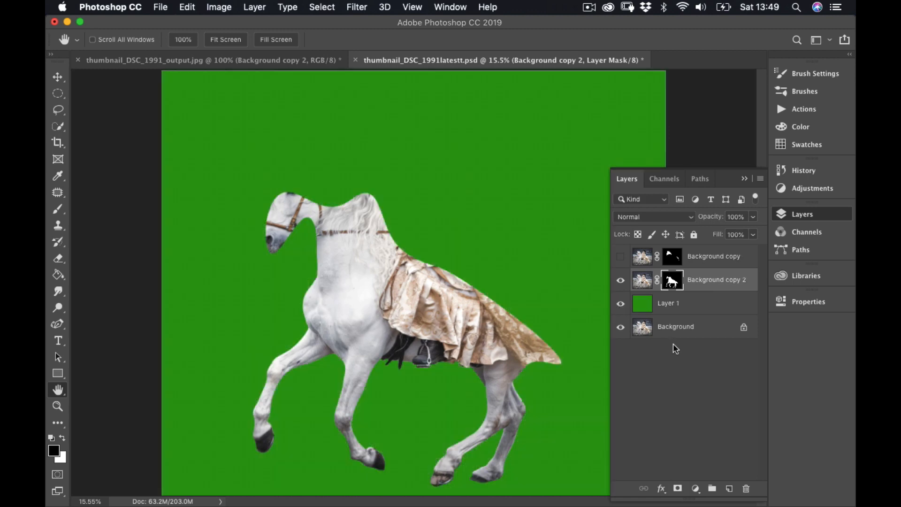
{"action": "left_click", "coordinate": [620, 256]}
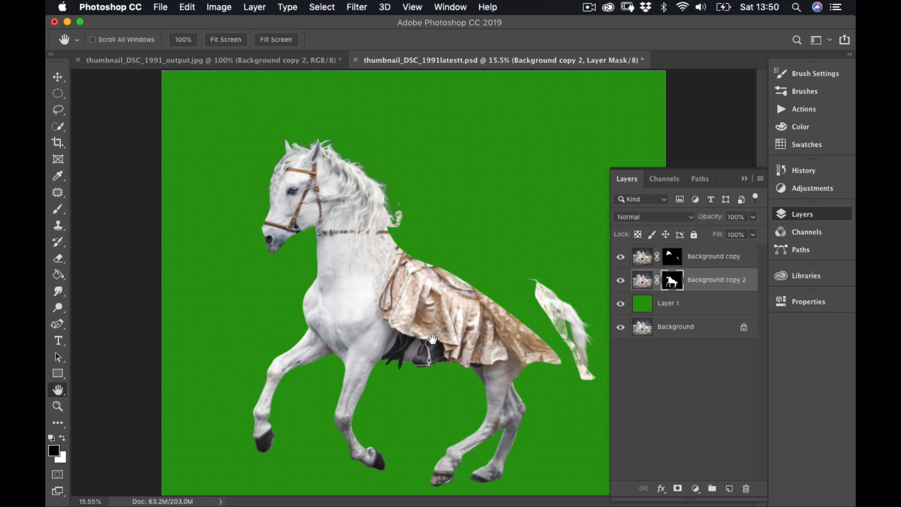
Duplicate the Background layer, place the copy directly above the green Layer 1, and hide both masked layers
{"action": "left_click", "coordinate": [674, 330]}
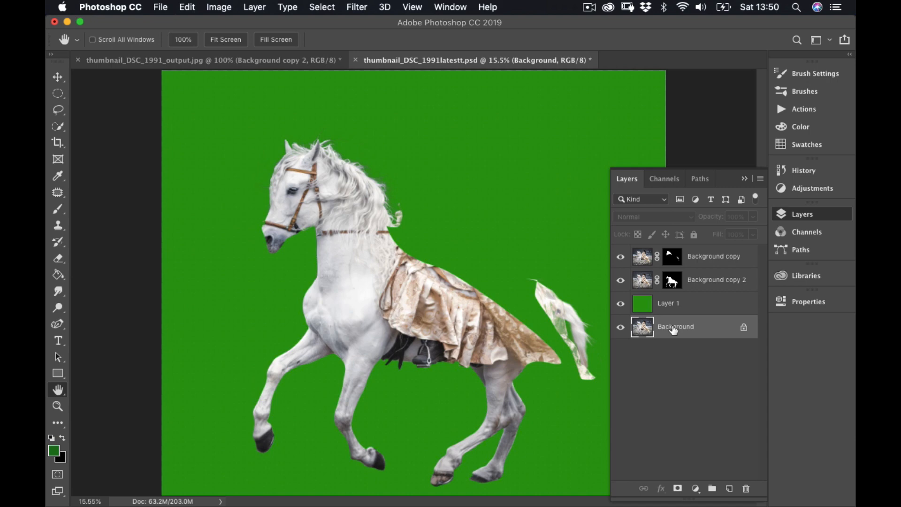
{"action": "right_click", "coordinate": [673, 327]}
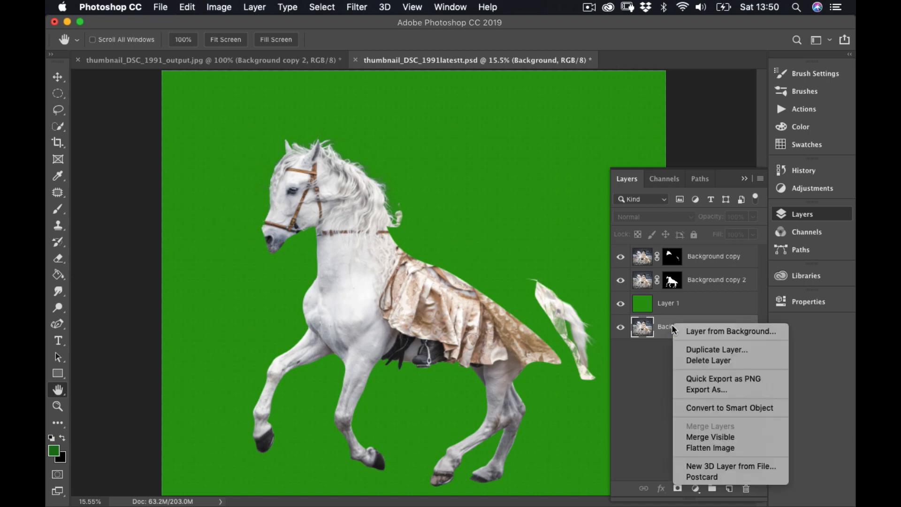
{"action": "left_click", "coordinate": [712, 349]}
{"action": "left_click", "coordinate": [566, 181]}
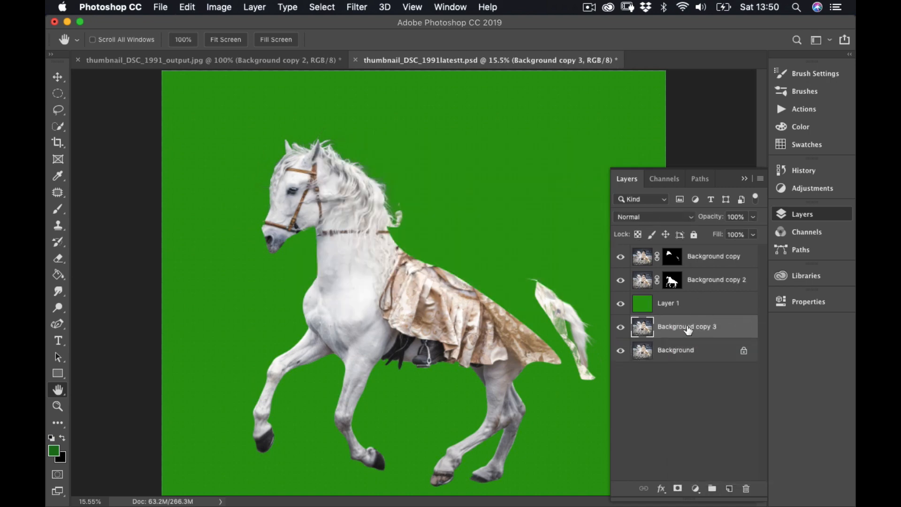
{"action": "left_click_drag", "start_coordinate": [644, 331], "coordinate": [631, 300]}
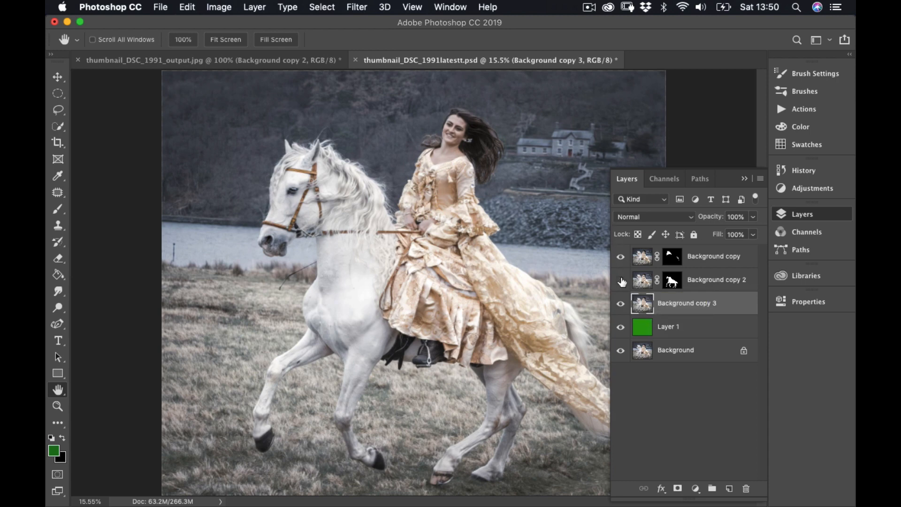
{"action": "left_click_drag", "start_coordinate": [623, 282], "coordinate": [620, 257]}
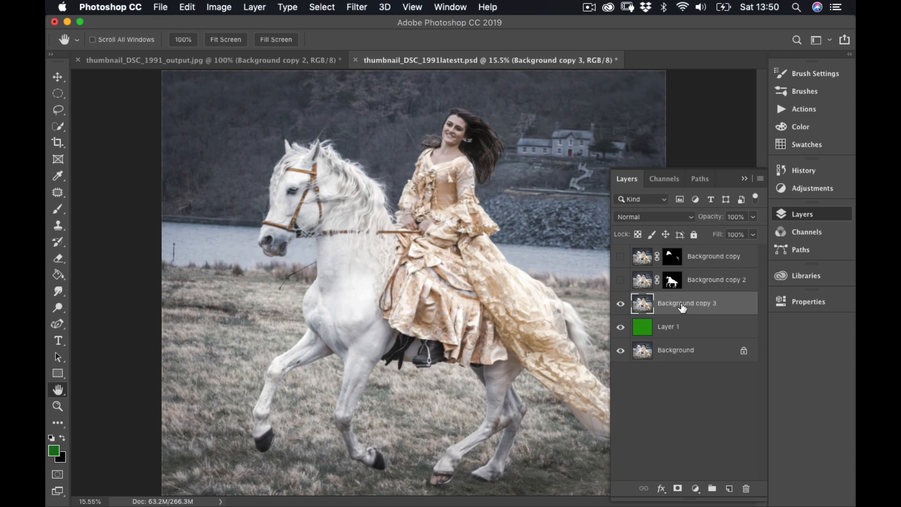
{"action": "left_click", "coordinate": [745, 179]}
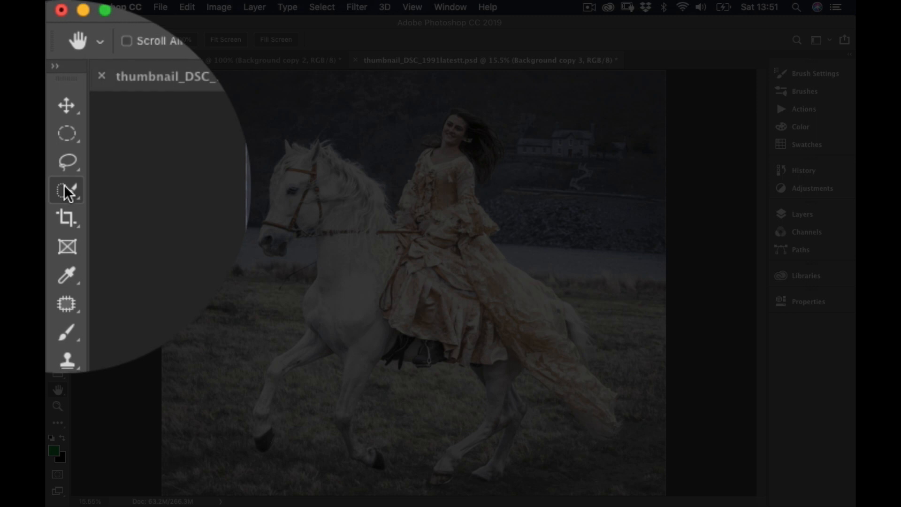
Close thumbnail_DSC_1991_output.jpg without saving and use Select Subject to select the horse and rider on Background copy 3
{"action": "left_click", "coordinate": [67, 192]}
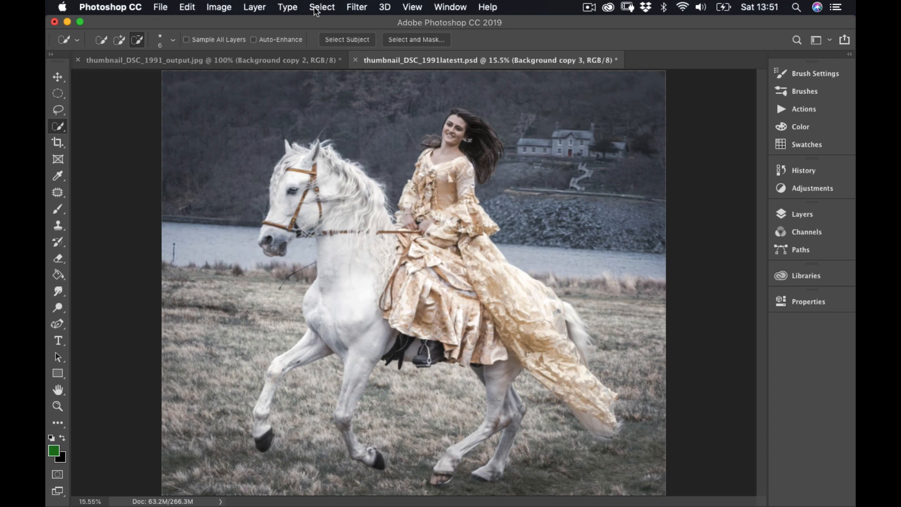
{"action": "left_click", "coordinate": [322, 7]}
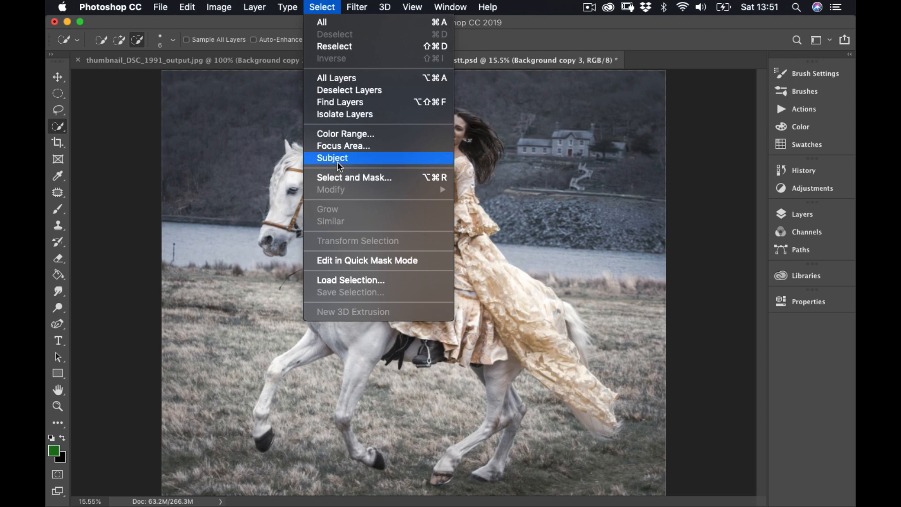
{"action": "left_click", "coordinate": [608, 36]}
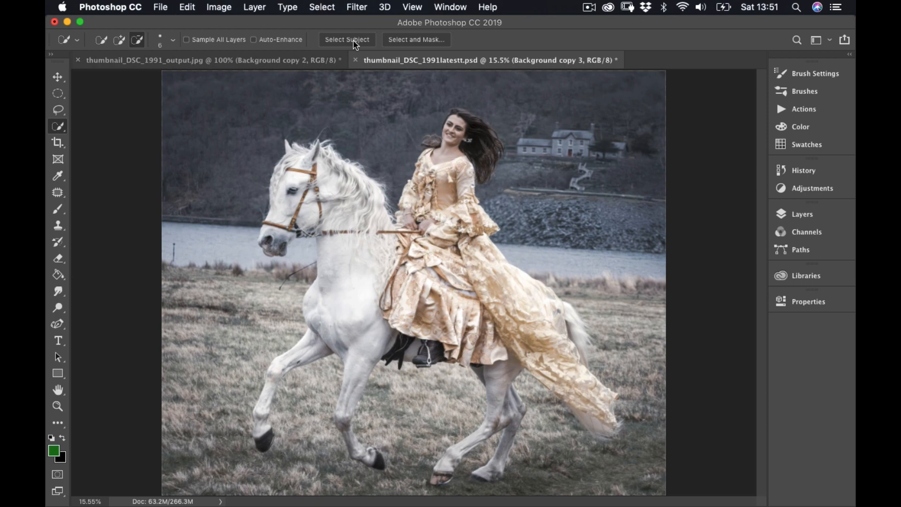
{"action": "left_click", "coordinate": [78, 59]}
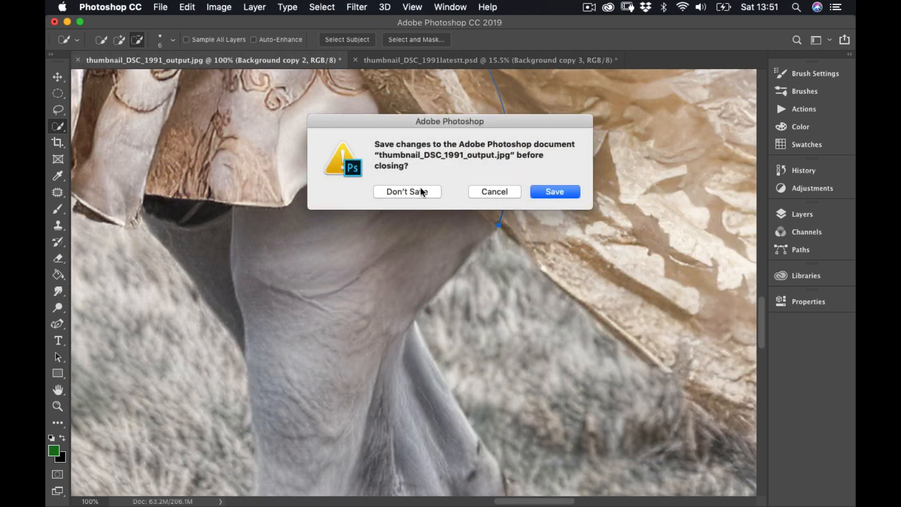
{"action": "left_click", "coordinate": [427, 191]}
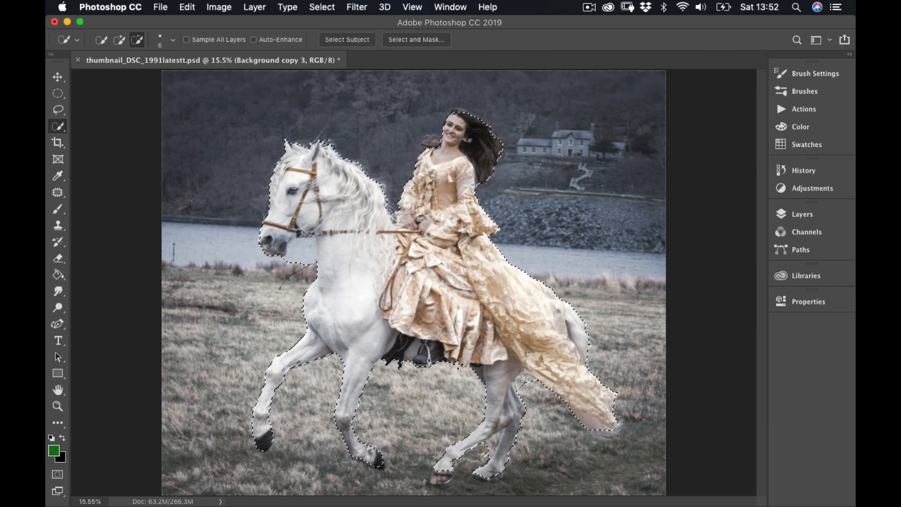
Activate the Zoom tool for a closer look at the edges of the horse and rider selection
{"action": "left_click", "coordinate": [58, 406]}
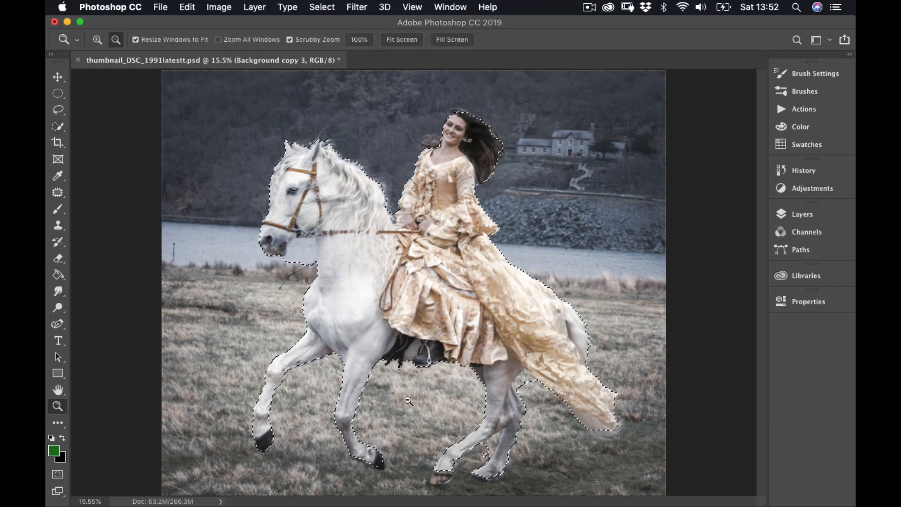
Subtract the grass patch between the horse's hind leg and the dress train from the selection with a 100 px Quick Selection brush
{"action": "key", "text": "ctrl+d"}
{"action": "key", "text": "ctrl+0"}
{"action": "left_click_drag", "start_coordinate": [543, 390], "coordinate": [671, 433]}
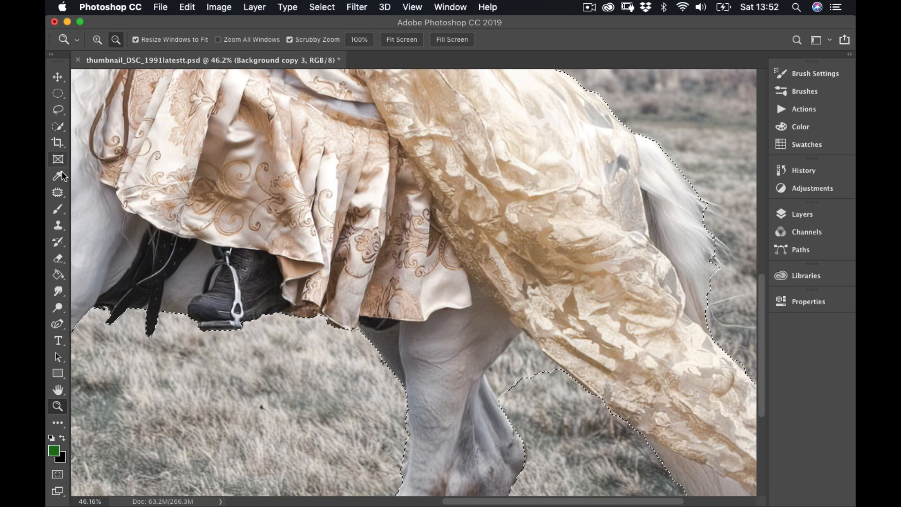
{"action": "left_click", "coordinate": [56, 129]}
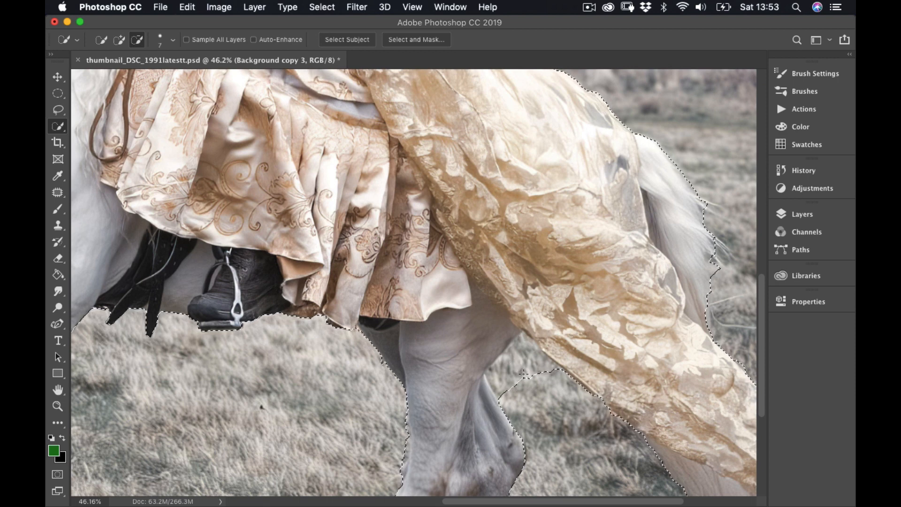
{"action": "key", "text": "bracketright"}
{"action": "key", "text": "bracketright"}
{"action": "key", "text": "bracketright"}
{"action": "key", "text": "bracketright"}
{"action": "key", "text": "bracketright"}
{"action": "key", "text": "bracketright"}
{"action": "key", "text": "bracketright"}
{"action": "key", "text": "bracketright"}
{"action": "key", "text": "bracketright"}
{"action": "key", "text": "bracketright"}
{"action": "key", "text": "bracketright"}
{"action": "key", "text": "bracketright"}
{"action": "key", "text": "bracketright"}
{"action": "mouse_move", "coordinate": [520, 369]}
{"action": "left_mouse_down"}
{"action": "mouse_move", "coordinate": [525, 391]}
{"action": "mouse_move", "coordinate": [526, 368]}
{"action": "left_mouse_up"}
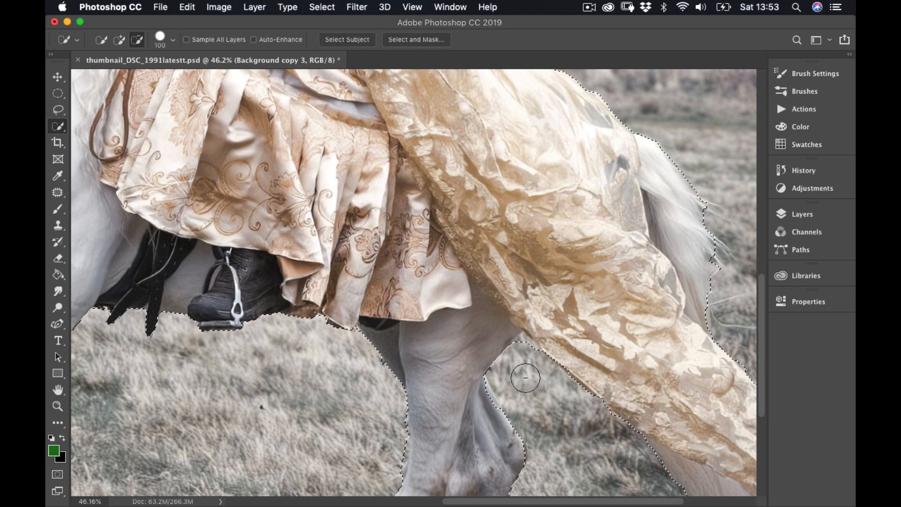
Add the missing lower tail hair and the tip of the dress train to the selection with a 35 px brush
{"action": "key", "text": "bracketleft"}
{"action": "key", "text": "bracketleft"}
{"action": "key", "text": "bracketleft"}
{"action": "key", "text": "bracketleft"}
{"action": "key", "text": "bracketleft"}
{"action": "key", "text": "bracketleft"}
{"action": "key", "text": "bracketleft"}
{"action": "scroll", "coordinate": [488, 445], "scroll_direction": "down", "scroll_amount": 2}
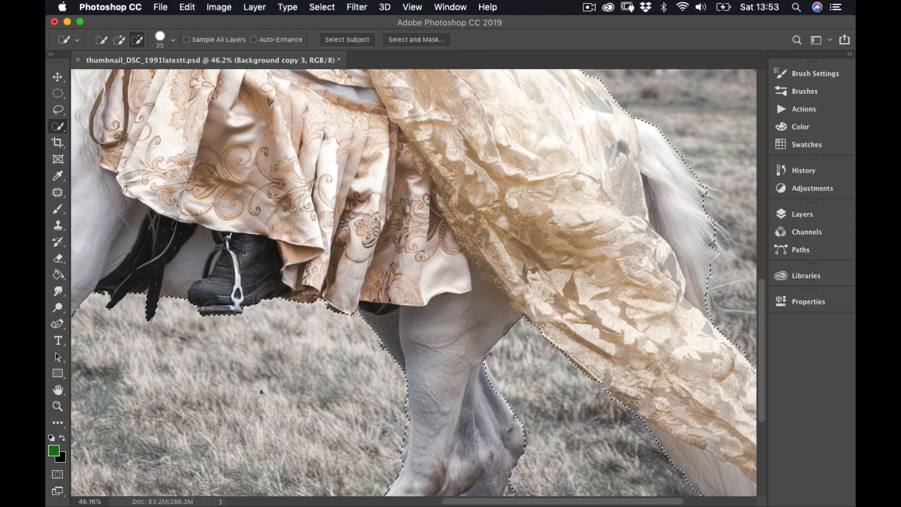
{"action": "scroll", "coordinate": [348, 388], "scroll_direction": "down", "scroll_amount": 5}
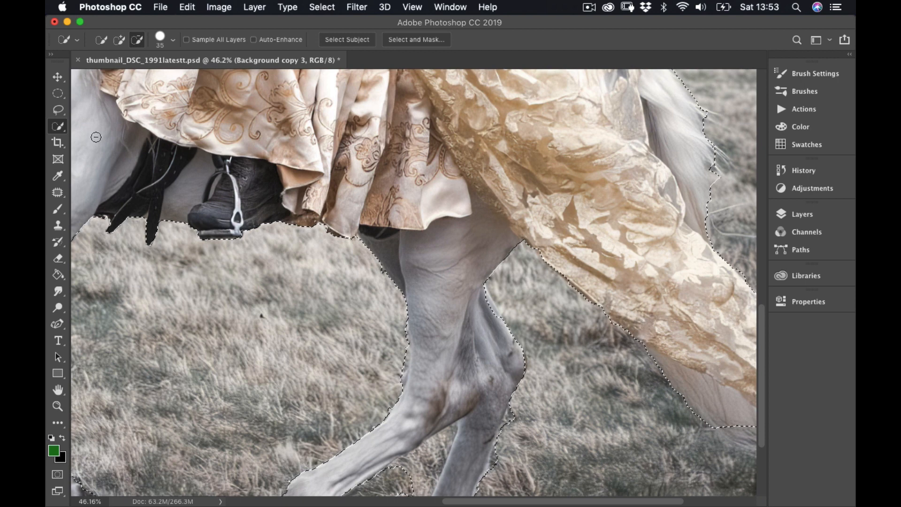
{"action": "left_click", "coordinate": [124, 40]}
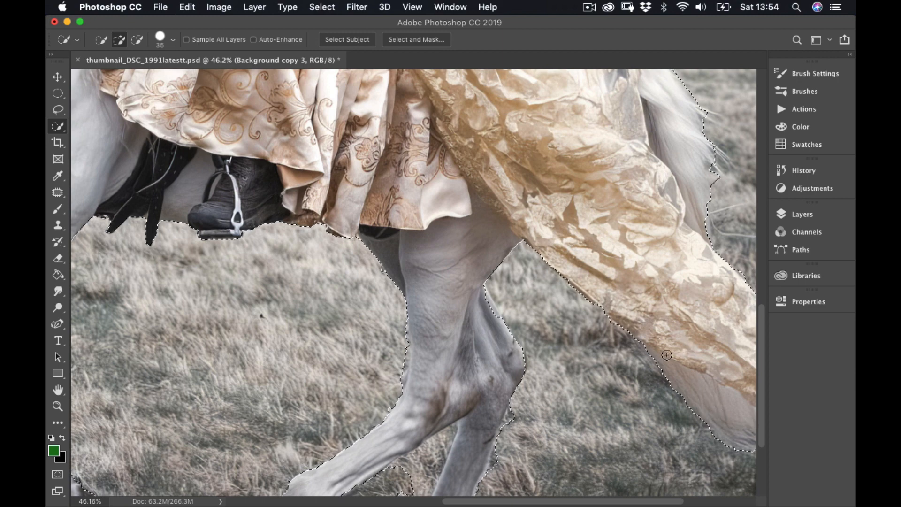
{"action": "left_click_drag", "start_coordinate": [638, 245], "coordinate": [409, 226]}
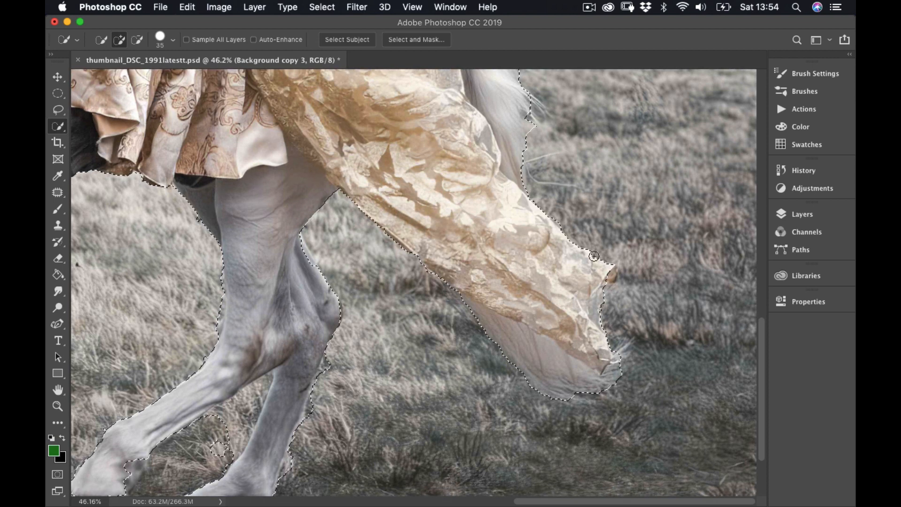
{"action": "left_click", "coordinate": [610, 270]}
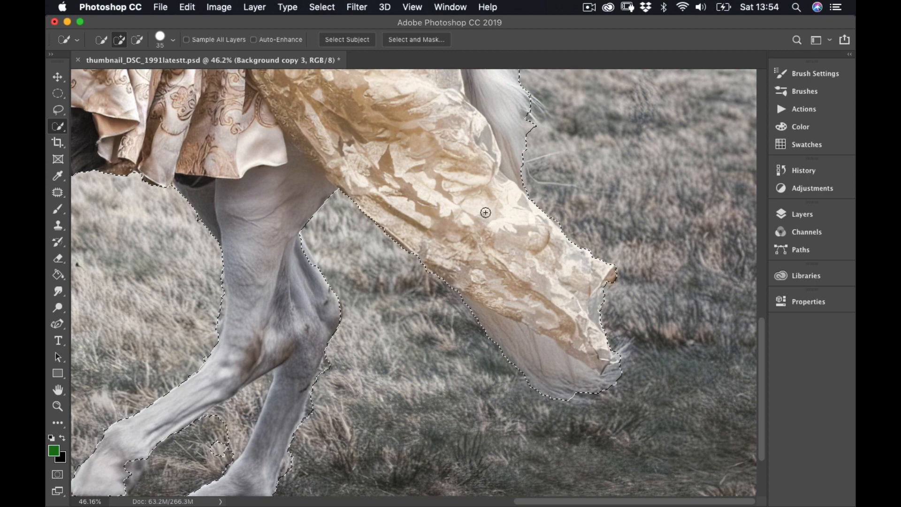
Subtract the background sliver between the woman's sleeve and the lower end of her hair with a 10 px brush
{"action": "scroll", "coordinate": [485, 255], "scroll_direction": "up", "scroll_amount": 5}
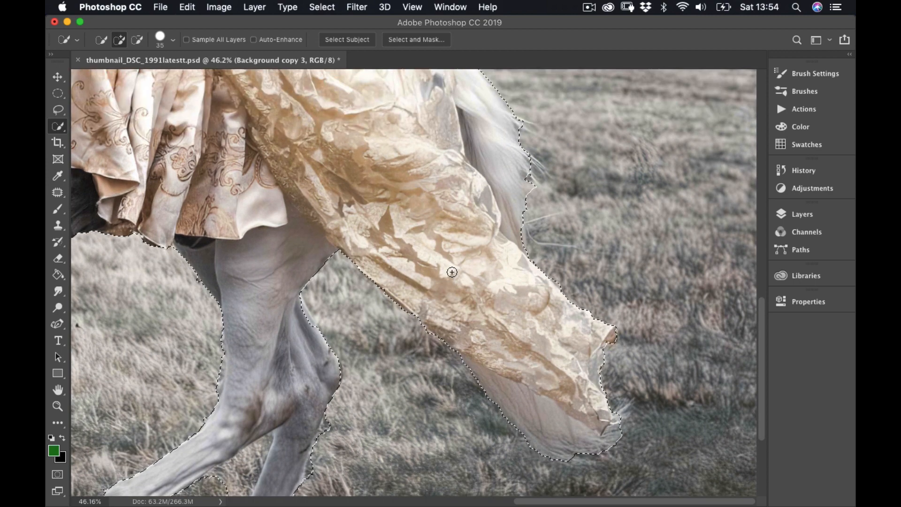
{"action": "scroll", "coordinate": [313, 292], "scroll_direction": "up", "scroll_amount": 4}
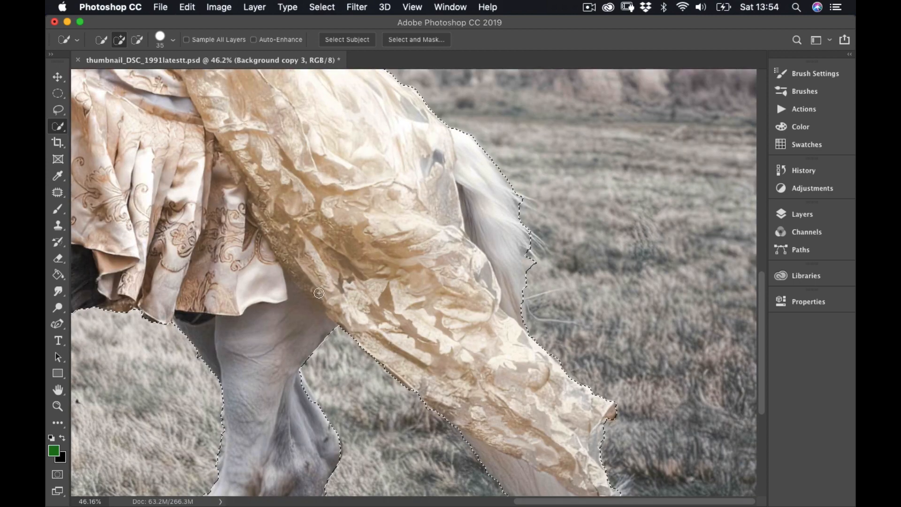
{"action": "scroll", "coordinate": [313, 293], "scroll_direction": "up", "scroll_amount": 15}
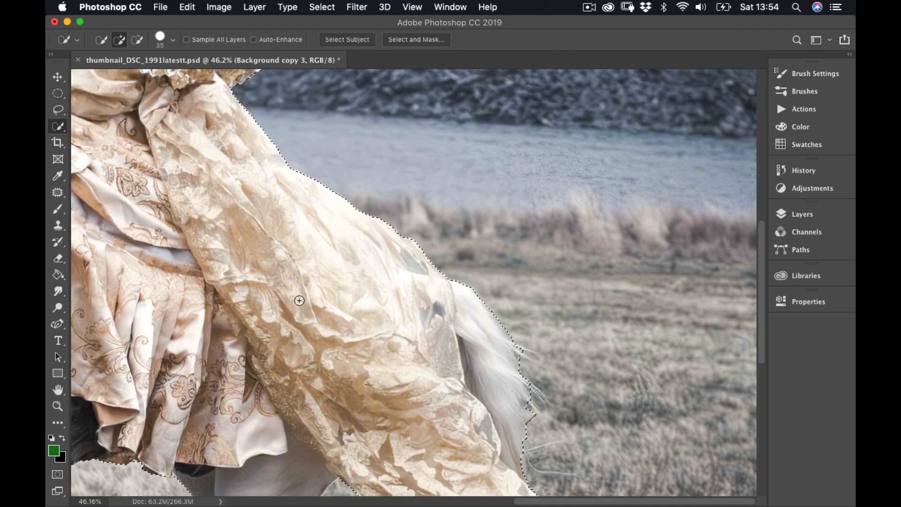
{"action": "scroll", "coordinate": [212, 319], "scroll_direction": "down", "scroll_amount": 4}
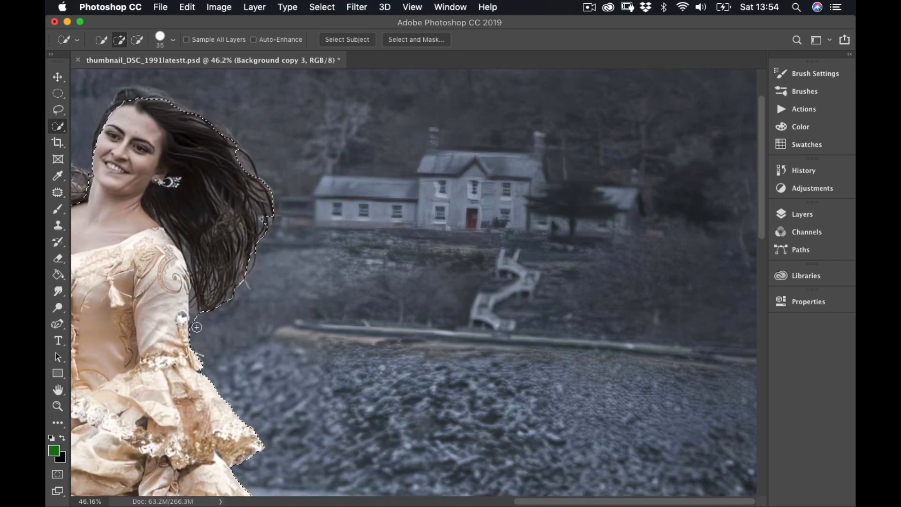
{"action": "left_click", "coordinate": [141, 40]}
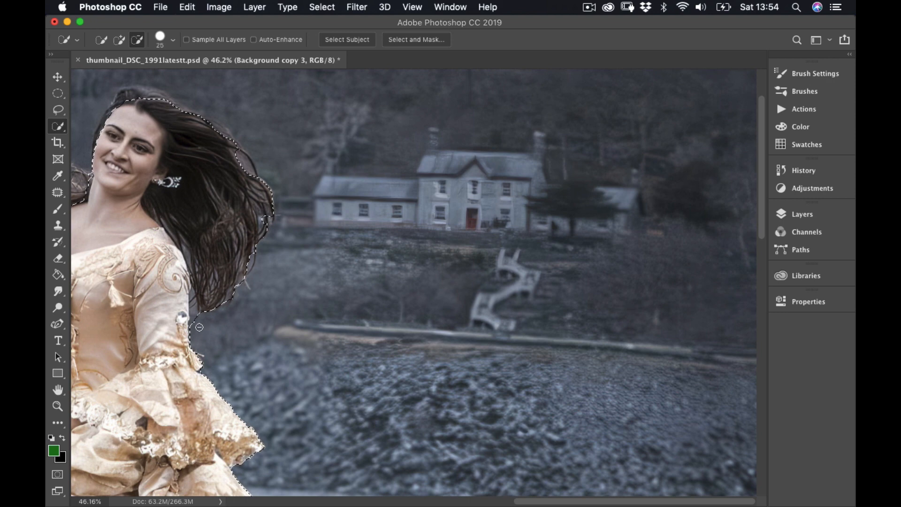
{"action": "key", "text": "bracketleft"}
{"action": "key", "text": "bracketleft"}
{"action": "key", "text": "bracketleft"}
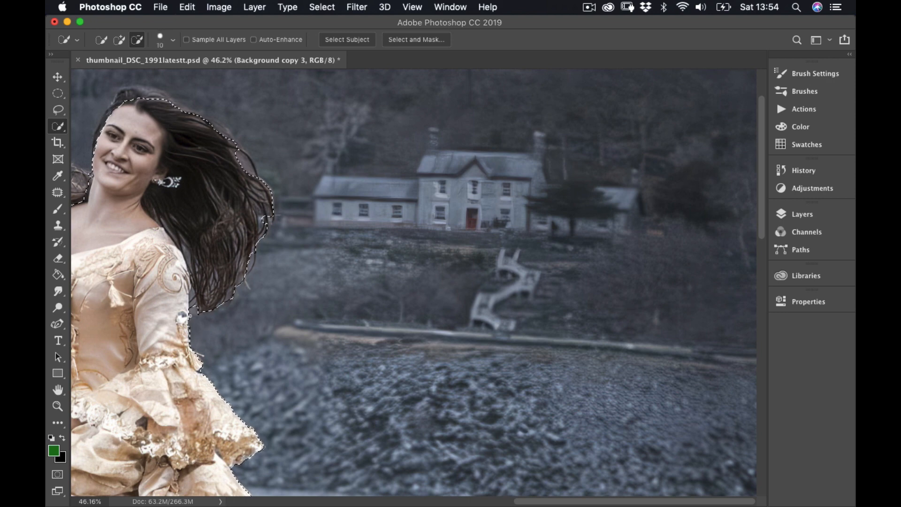
{"action": "left_click_drag", "start_coordinate": [193, 314], "coordinate": [193, 294]}
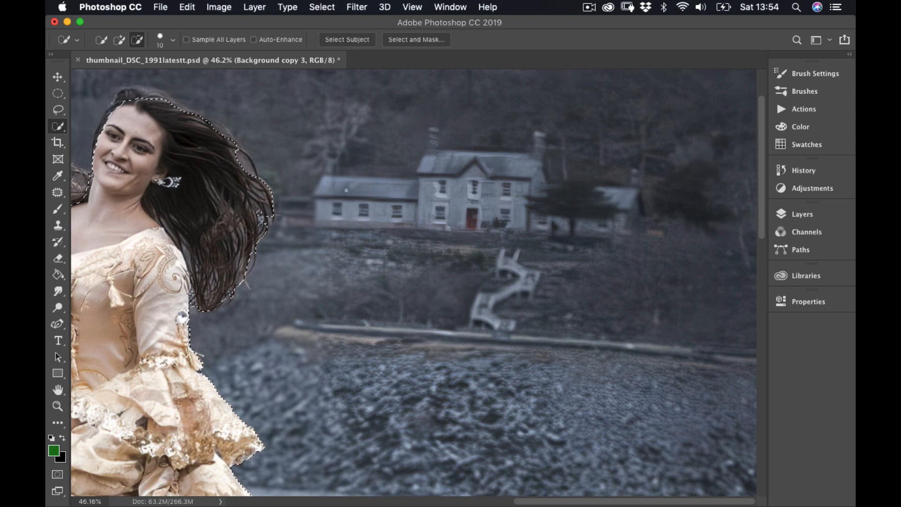
Add the top of the woman's head and the outer edge of her hair to the selection
{"action": "scroll", "coordinate": [305, 167], "scroll_direction": "up", "scroll_amount": 2}
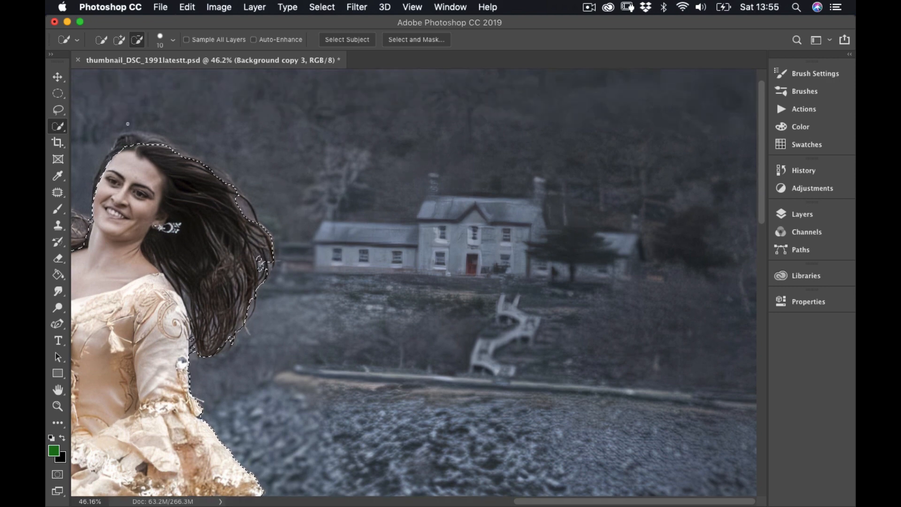
{"action": "left_click", "coordinate": [120, 40]}
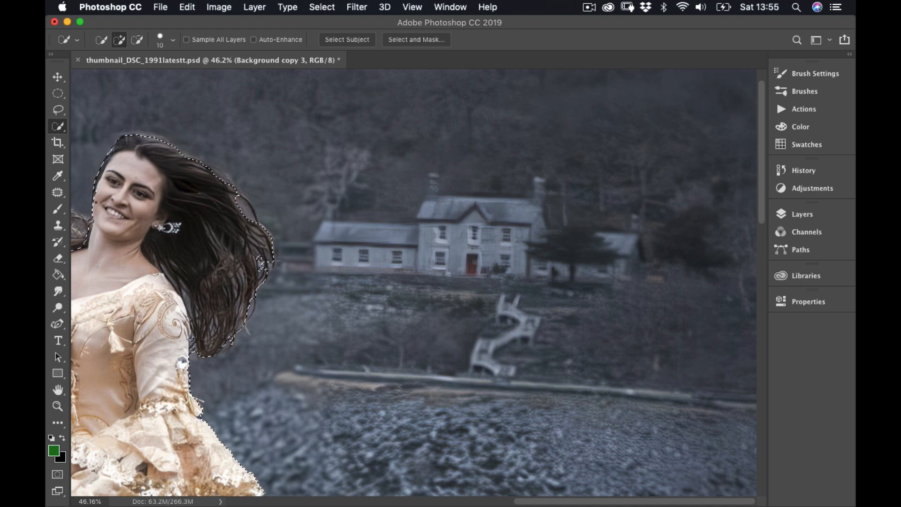
{"action": "scroll", "coordinate": [123, 219], "scroll_direction": "down", "scroll_amount": 3}
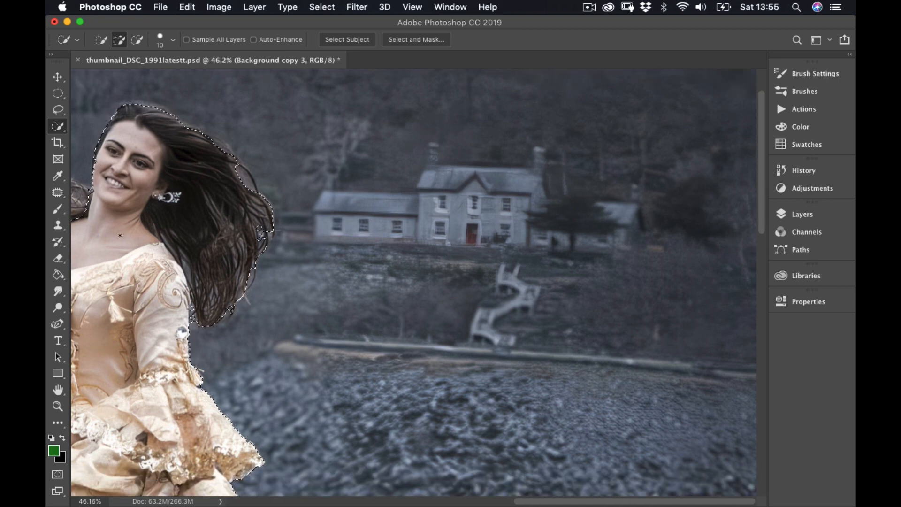
{"action": "left_click_drag", "start_coordinate": [127, 238], "coordinate": [414, 235]}
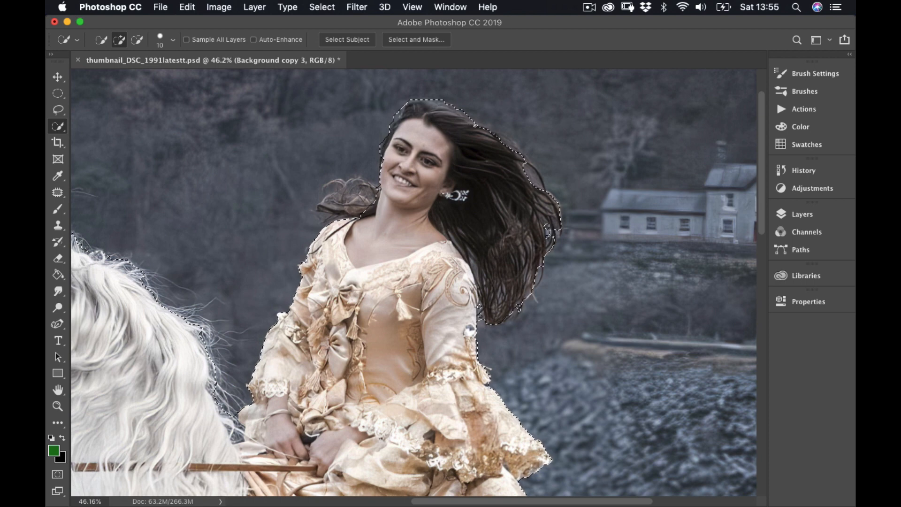
{"action": "left_click_drag", "start_coordinate": [488, 133], "coordinate": [507, 152]}
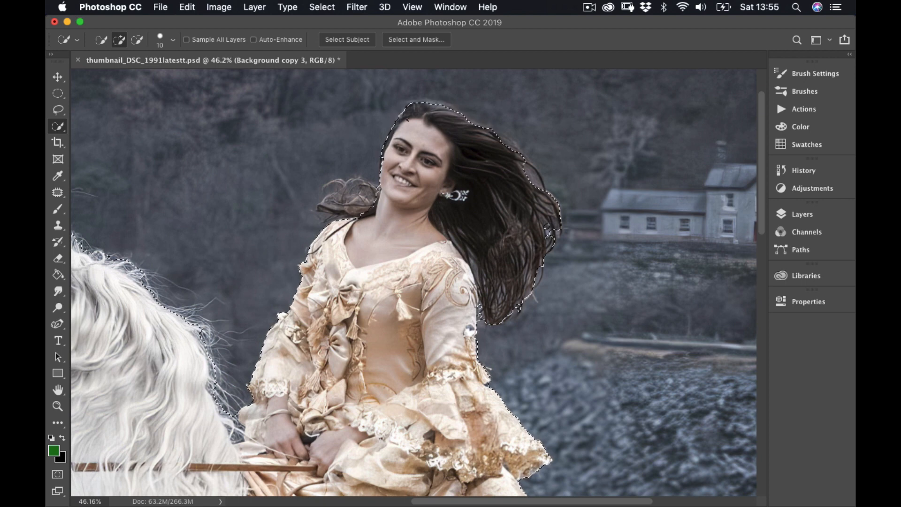
Open the selection in Select and Mask and keep the Overlay view mode
{"action": "scroll", "coordinate": [285, 251], "scroll_direction": "down", "scroll_amount": 3}
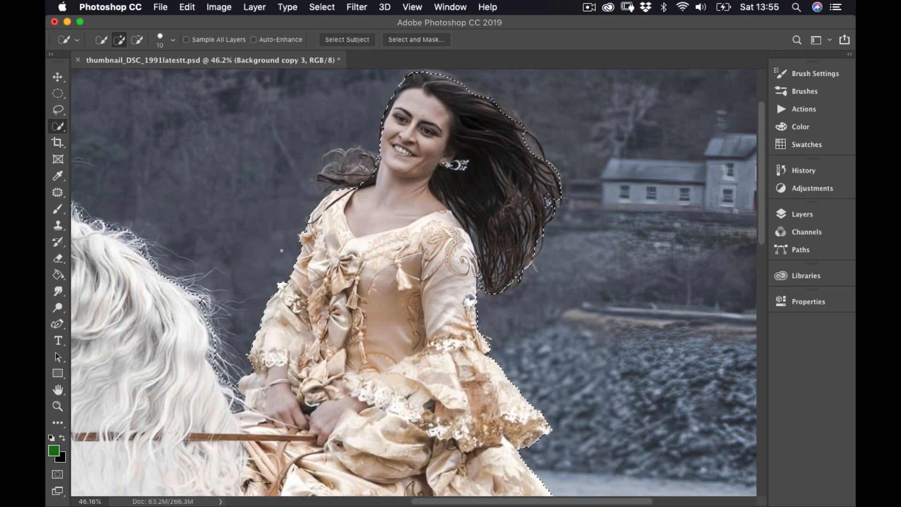
{"action": "scroll", "coordinate": [281, 251], "scroll_direction": "down", "scroll_amount": 8}
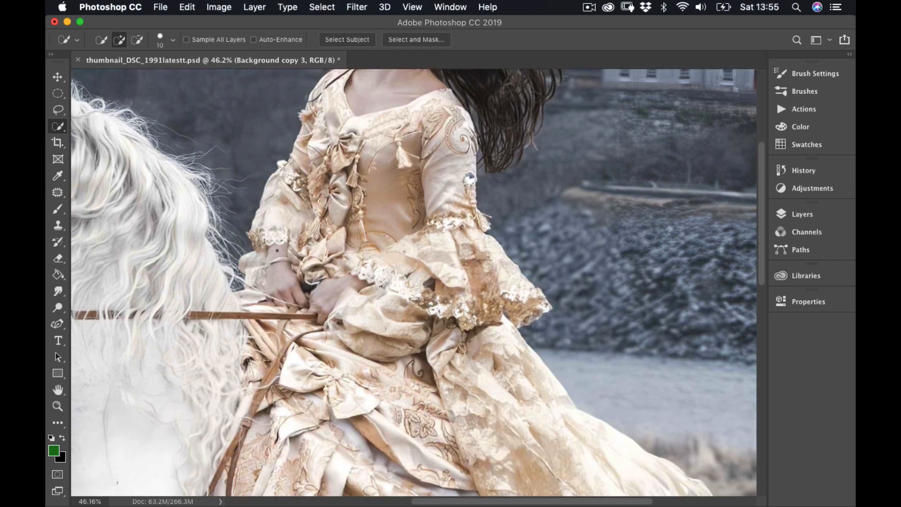
{"action": "scroll", "coordinate": [277, 251], "scroll_direction": "up", "scroll_amount": 3}
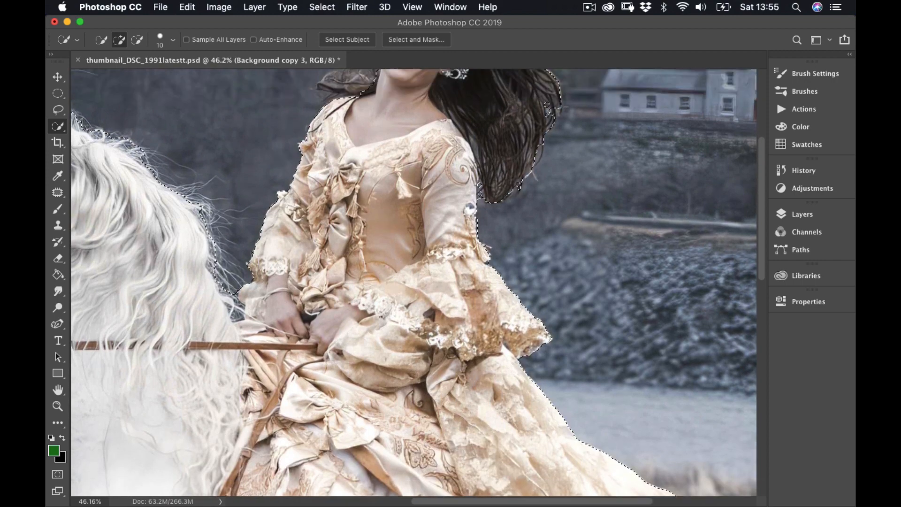
{"action": "scroll", "coordinate": [245, 244], "scroll_direction": "up", "scroll_amount": 10}
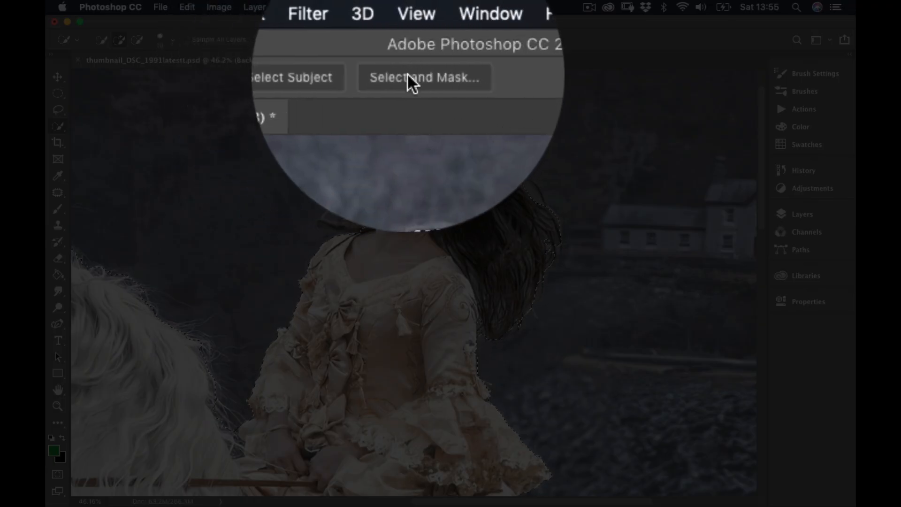
{"action": "left_click", "coordinate": [407, 40]}
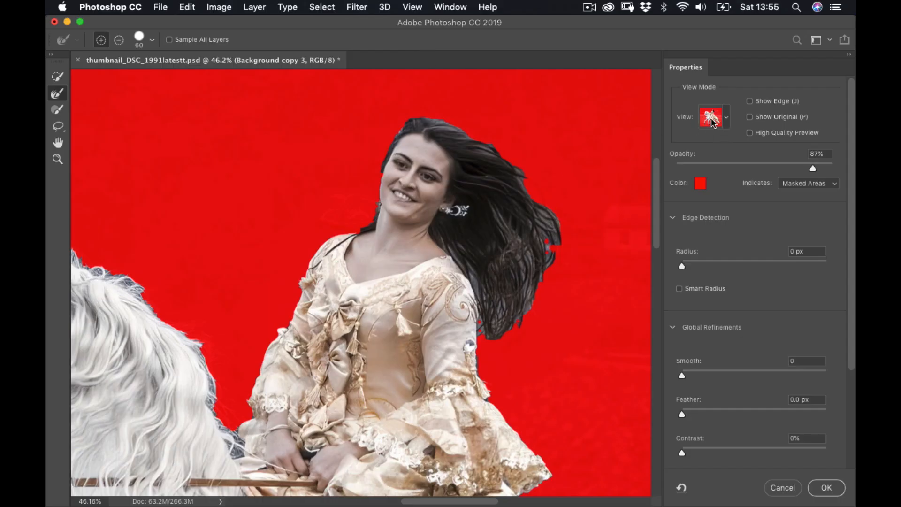
{"action": "left_click", "coordinate": [727, 120]}
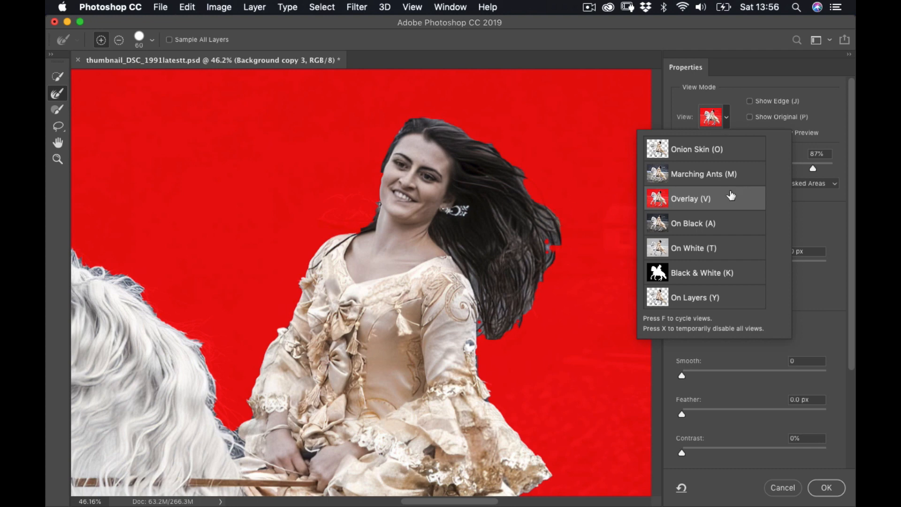
{"action": "scroll", "coordinate": [717, 202], "scroll_direction": "down", "scroll_amount": 2}
{"action": "scroll", "coordinate": [718, 203], "scroll_direction": "up", "scroll_amount": 2}
{"action": "left_click", "coordinate": [754, 69]}
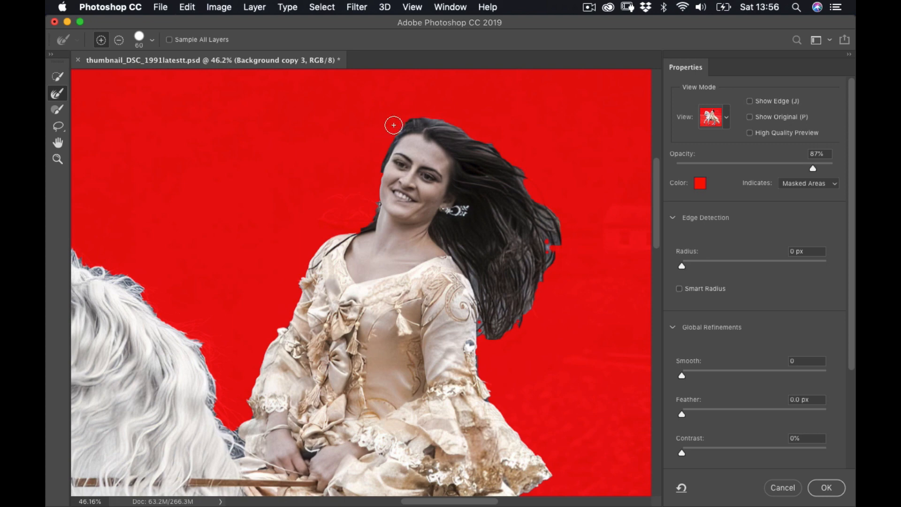
Refine the outer edge of the woman's hair with the 60 px Refine Edge Brush, from the crown down to the tips
{"action": "mouse_move", "coordinate": [394, 125]}
{"action": "left_mouse_down"}
{"action": "mouse_move", "coordinate": [445, 115]}
{"action": "mouse_move", "coordinate": [497, 146]}
{"action": "mouse_move", "coordinate": [538, 190]}
{"action": "mouse_move", "coordinate": [563, 236]}
{"action": "mouse_move", "coordinate": [553, 246]}
{"action": "mouse_move", "coordinate": [540, 218]}
{"action": "mouse_move", "coordinate": [558, 257]}
{"action": "mouse_move", "coordinate": [558, 235]}
{"action": "mouse_move", "coordinate": [558, 262]}
{"action": "mouse_move", "coordinate": [542, 231]}
{"action": "mouse_move", "coordinate": [547, 278]}
{"action": "mouse_move", "coordinate": [528, 279]}
{"action": "mouse_move", "coordinate": [530, 292]}
{"action": "mouse_move", "coordinate": [518, 241]}
{"action": "mouse_move", "coordinate": [539, 292]}
{"action": "mouse_move", "coordinate": [521, 326]}
{"action": "mouse_move", "coordinate": [500, 318]}
{"action": "mouse_move", "coordinate": [497, 325]}
{"action": "mouse_move", "coordinate": [510, 306]}
{"action": "mouse_move", "coordinate": [509, 336]}
{"action": "mouse_move", "coordinate": [450, 242]}
{"action": "mouse_move", "coordinate": [468, 254]}
{"action": "mouse_move", "coordinate": [448, 241]}
{"action": "mouse_move", "coordinate": [481, 263]}
{"action": "mouse_move", "coordinate": [483, 290]}
{"action": "mouse_move", "coordinate": [506, 305]}
{"action": "mouse_move", "coordinate": [528, 302]}
{"action": "mouse_move", "coordinate": [499, 226]}
{"action": "mouse_move", "coordinate": [549, 289]}
{"action": "mouse_move", "coordinate": [550, 224]}
{"action": "mouse_move", "coordinate": [544, 277]}
{"action": "mouse_move", "coordinate": [551, 230]}
{"action": "mouse_move", "coordinate": [564, 243]}
{"action": "mouse_move", "coordinate": [533, 244]}
{"action": "mouse_move", "coordinate": [546, 193]}
{"action": "mouse_move", "coordinate": [471, 132]}
{"action": "mouse_move", "coordinate": [457, 106]}
{"action": "mouse_move", "coordinate": [413, 111]}
{"action": "mouse_move", "coordinate": [406, 121]}
{"action": "mouse_move", "coordinate": [452, 115]}
{"action": "left_mouse_up"}
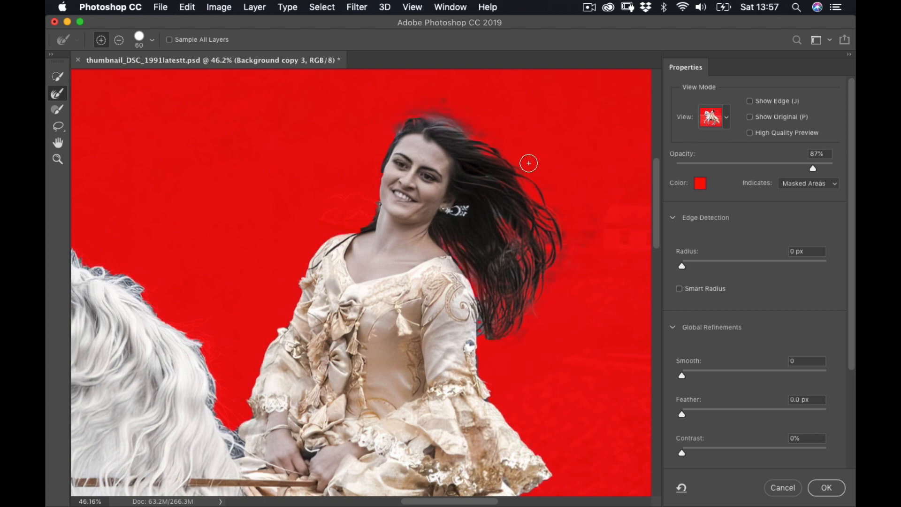
{"action": "mouse_move", "coordinate": [531, 162]}
{"action": "left_mouse_down"}
{"action": "mouse_move", "coordinate": [552, 214]}
{"action": "mouse_move", "coordinate": [538, 303]}
{"action": "left_mouse_up"}
{"action": "mouse_move", "coordinate": [382, 115]}
{"action": "left_mouse_down"}
{"action": "mouse_move", "coordinate": [505, 145]}
{"action": "mouse_move", "coordinate": [553, 175]}
{"action": "mouse_move", "coordinate": [576, 246]}
{"action": "mouse_move", "coordinate": [564, 246]}
{"action": "left_mouse_up"}
Refine the edge of the horse's mane along the back of the neck with the Refine Edge Brush
{"action": "scroll", "coordinate": [182, 358], "scroll_direction": "down", "scroll_amount": 3}
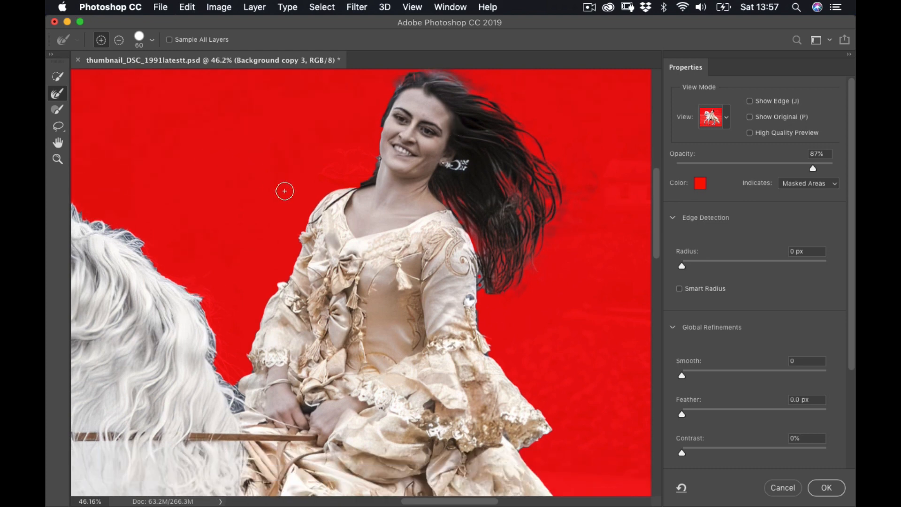
{"action": "scroll", "coordinate": [284, 191], "scroll_direction": "down", "scroll_amount": 3}
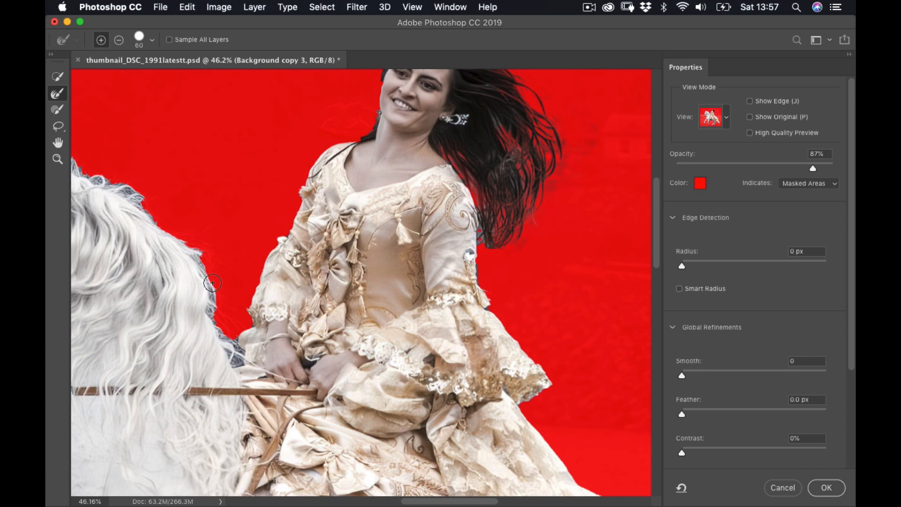
{"action": "mouse_move", "coordinate": [233, 332]}
{"action": "left_mouse_down"}
{"action": "mouse_move", "coordinate": [238, 363]}
{"action": "mouse_move", "coordinate": [213, 308]}
{"action": "mouse_move", "coordinate": [202, 249]}
{"action": "mouse_move", "coordinate": [112, 175]}
{"action": "mouse_move", "coordinate": [157, 216]}
{"action": "mouse_move", "coordinate": [126, 175]}
{"action": "mouse_move", "coordinate": [92, 166]}
{"action": "mouse_move", "coordinate": [173, 221]}
{"action": "left_mouse_up"}
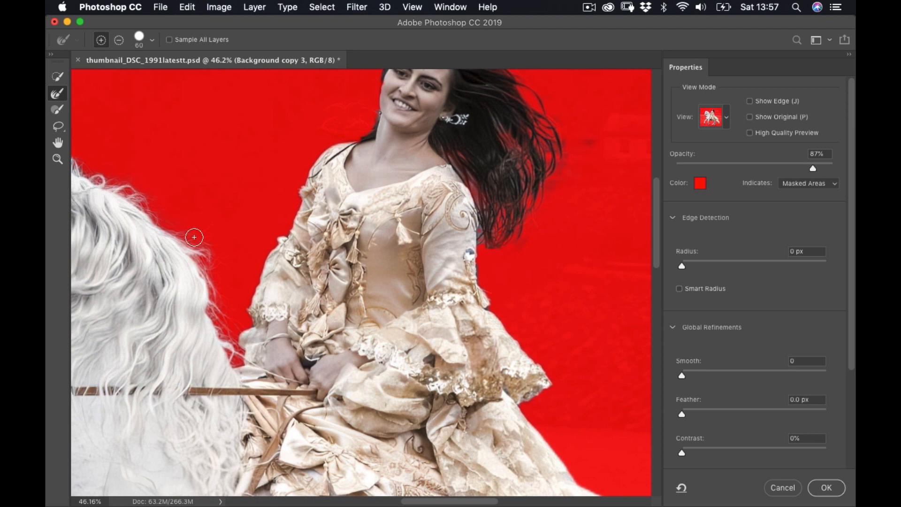
{"action": "mouse_move", "coordinate": [214, 264]}
{"action": "left_mouse_down"}
{"action": "mouse_move", "coordinate": [223, 255]}
{"action": "mouse_move", "coordinate": [235, 316]}
{"action": "mouse_move", "coordinate": [232, 295]}
{"action": "left_mouse_up"}
Refine the edges of the hair around the horse's ears and down its forehead with the Refine Edge Brush
{"action": "left_click_drag", "start_coordinate": [240, 225], "coordinate": [417, 259]}
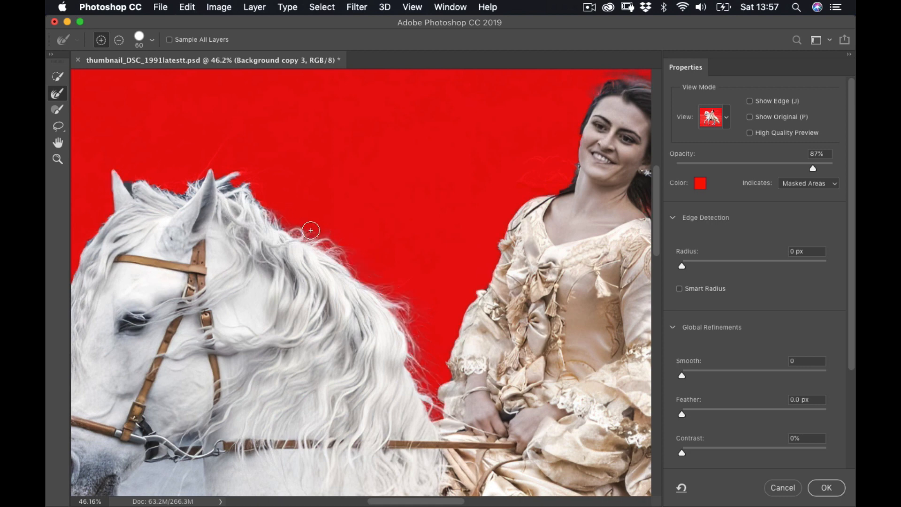
{"action": "mouse_move", "coordinate": [249, 182]}
{"action": "left_mouse_down"}
{"action": "mouse_move", "coordinate": [224, 188]}
{"action": "mouse_move", "coordinate": [240, 194]}
{"action": "mouse_move", "coordinate": [241, 169]}
{"action": "mouse_move", "coordinate": [186, 175]}
{"action": "mouse_move", "coordinate": [196, 170]}
{"action": "mouse_move", "coordinate": [182, 187]}
{"action": "mouse_move", "coordinate": [168, 188]}
{"action": "mouse_move", "coordinate": [115, 168]}
{"action": "mouse_move", "coordinate": [127, 182]}
{"action": "mouse_move", "coordinate": [108, 162]}
{"action": "mouse_move", "coordinate": [99, 210]}
{"action": "left_mouse_up"}
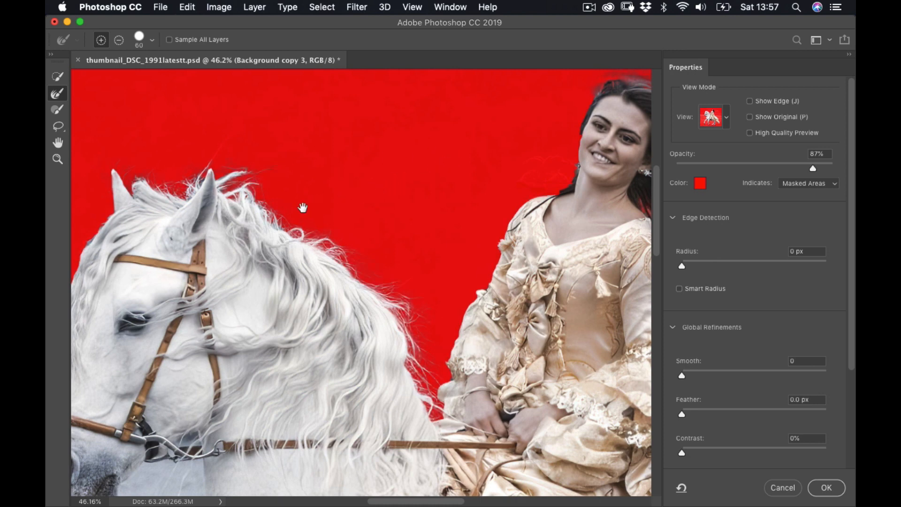
{"action": "left_click_drag", "start_coordinate": [302, 207], "coordinate": [497, 151]}
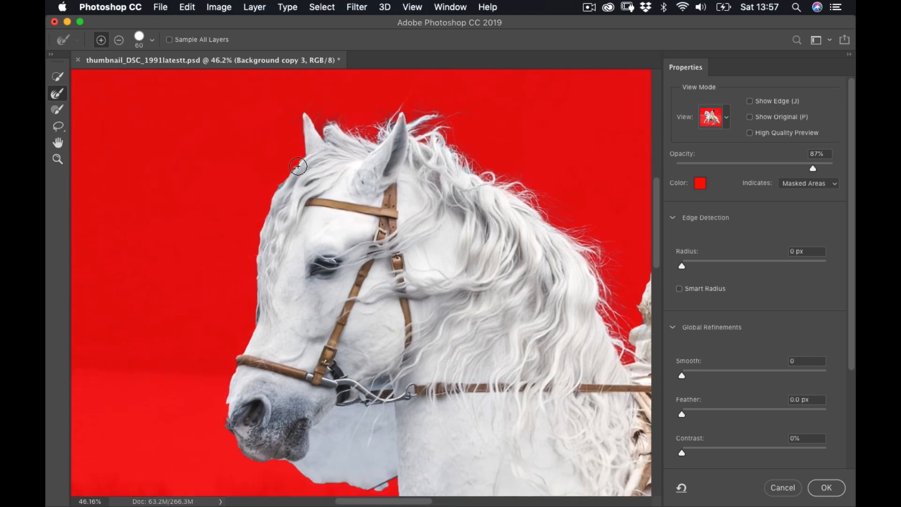
{"action": "mouse_move", "coordinate": [294, 161]}
{"action": "left_mouse_down"}
{"action": "mouse_move", "coordinate": [264, 208]}
{"action": "mouse_move", "coordinate": [259, 246]}
{"action": "left_mouse_up"}
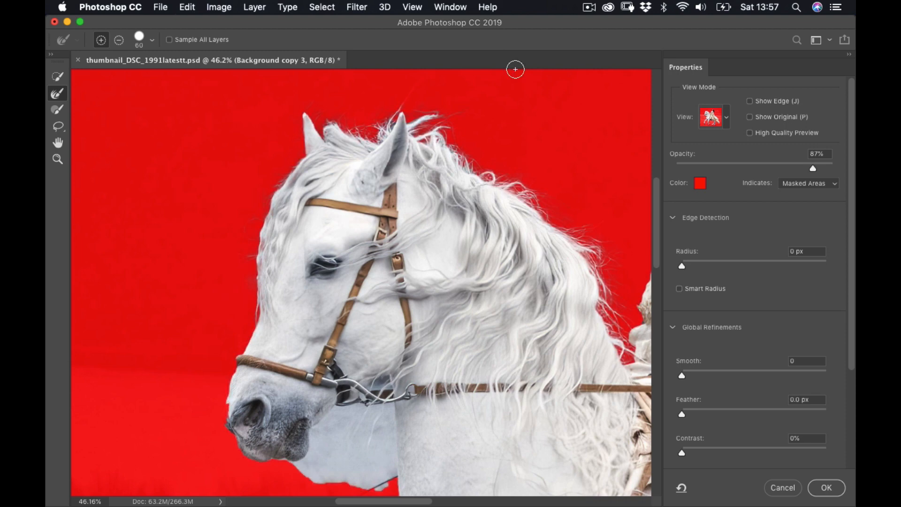
Refine the horse's muzzle edge and the leftover background patch under its jaw with the 60 px Refine Edge Brush
{"action": "scroll", "coordinate": [437, 324], "scroll_direction": "down", "scroll_amount": 3}
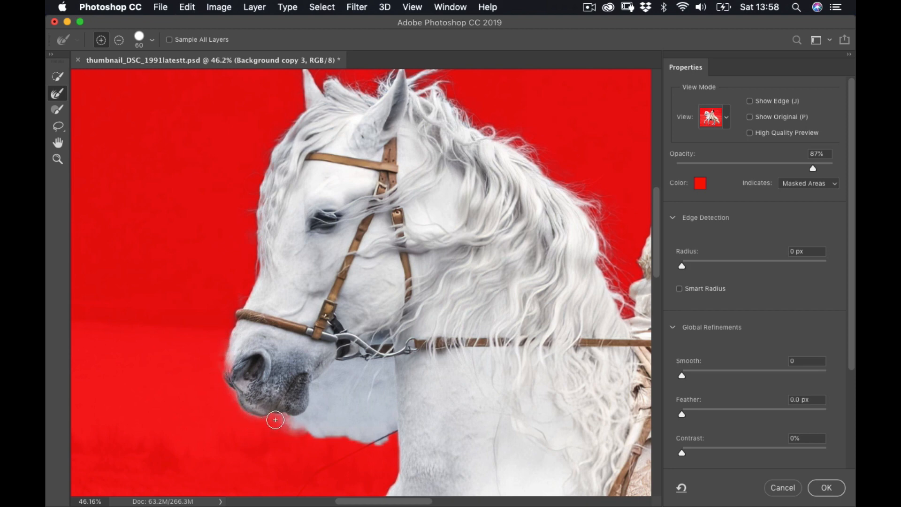
{"action": "left_click_drag", "start_coordinate": [302, 430], "coordinate": [318, 418]}
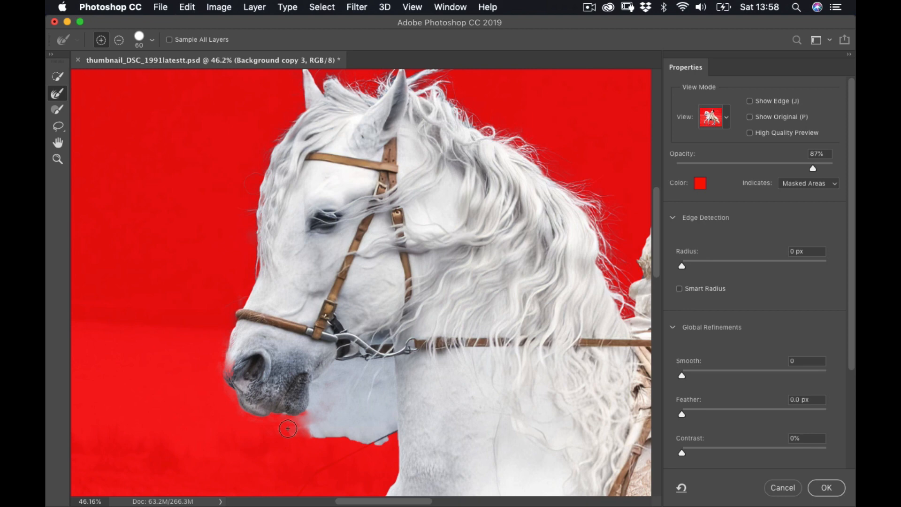
{"action": "mouse_move", "coordinate": [288, 428]}
{"action": "left_mouse_down"}
{"action": "mouse_move", "coordinate": [318, 420]}
{"action": "mouse_move", "coordinate": [320, 391]}
{"action": "mouse_move", "coordinate": [378, 372]}
{"action": "left_mouse_up"}
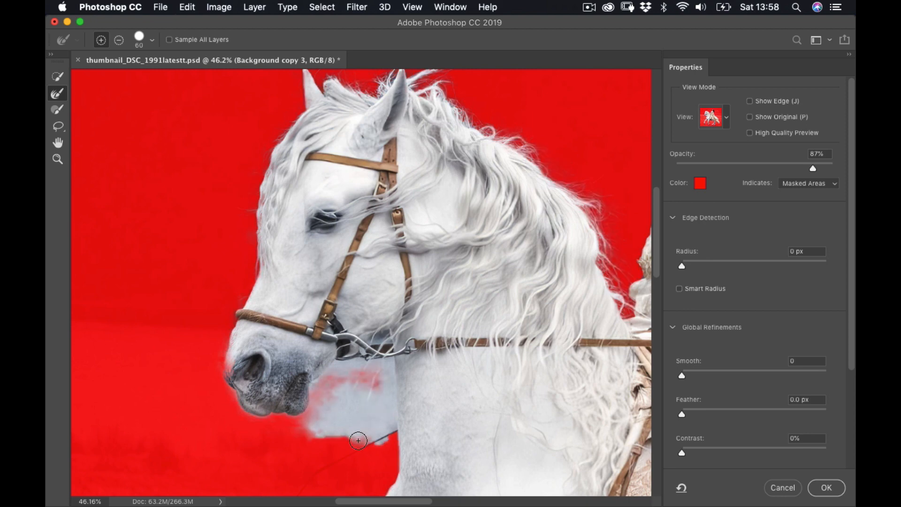
{"action": "mouse_move", "coordinate": [358, 441]}
{"action": "left_mouse_down"}
{"action": "mouse_move", "coordinate": [332, 420]}
{"action": "mouse_move", "coordinate": [336, 413]}
{"action": "mouse_move", "coordinate": [312, 451]}
{"action": "mouse_move", "coordinate": [299, 453]}
{"action": "mouse_move", "coordinate": [332, 438]}
{"action": "mouse_move", "coordinate": [377, 451]}
{"action": "mouse_move", "coordinate": [373, 374]}
{"action": "mouse_move", "coordinate": [365, 381]}
{"action": "mouse_move", "coordinate": [377, 403]}
{"action": "left_mouse_up"}
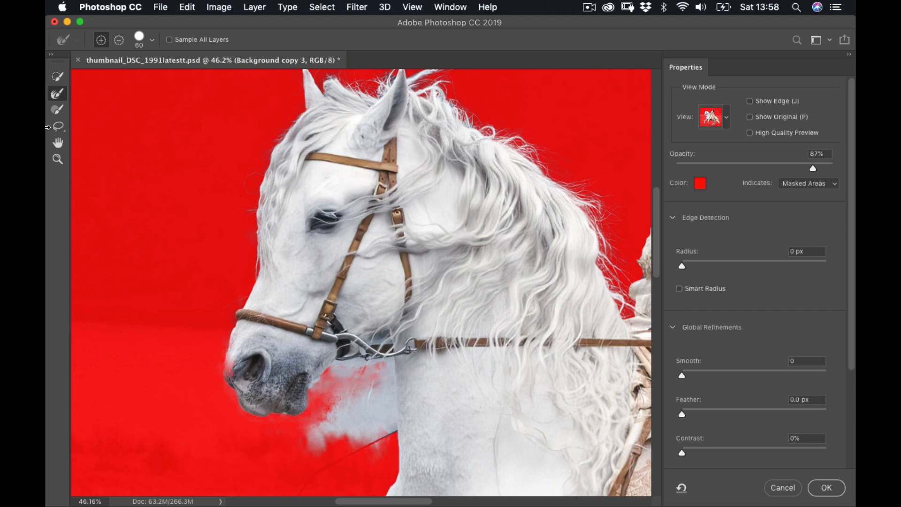
Subtract the remaining background patch between the horse's jaw and chest from the selection with the 40 px Brush tool
{"action": "left_click", "coordinate": [57, 109]}
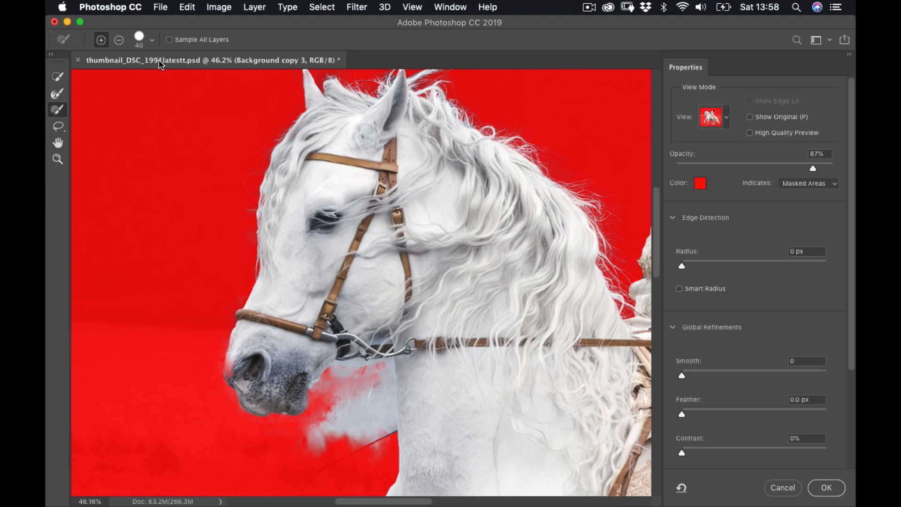
{"action": "left_click", "coordinate": [119, 42]}
{"action": "mouse_move", "coordinate": [308, 447]}
{"action": "left_mouse_down"}
{"action": "mouse_move", "coordinate": [314, 422]}
{"action": "mouse_move", "coordinate": [283, 427]}
{"action": "mouse_move", "coordinate": [344, 407]}
{"action": "mouse_move", "coordinate": [316, 449]}
{"action": "mouse_move", "coordinate": [354, 441]}
{"action": "mouse_move", "coordinate": [371, 450]}
{"action": "mouse_move", "coordinate": [357, 458]}
{"action": "mouse_move", "coordinate": [360, 439]}
{"action": "mouse_move", "coordinate": [390, 434]}
{"action": "mouse_move", "coordinate": [369, 389]}
{"action": "mouse_move", "coordinate": [383, 429]}
{"action": "mouse_move", "coordinate": [391, 412]}
{"action": "mouse_move", "coordinate": [392, 431]}
{"action": "mouse_move", "coordinate": [388, 369]}
{"action": "left_mouse_up"}
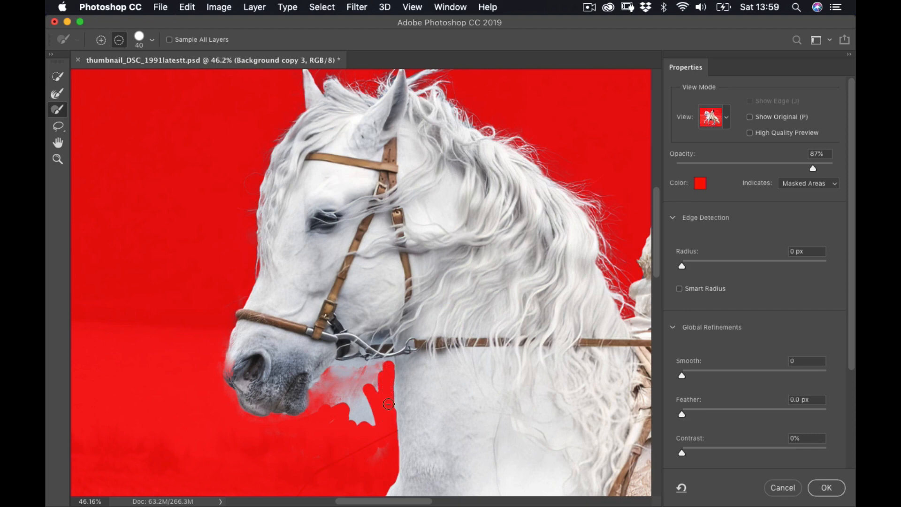
{"action": "mouse_move", "coordinate": [379, 375]}
{"action": "left_mouse_down"}
{"action": "mouse_move", "coordinate": [366, 389]}
{"action": "mouse_move", "coordinate": [382, 371]}
{"action": "mouse_move", "coordinate": [334, 374]}
{"action": "mouse_move", "coordinate": [316, 402]}
{"action": "mouse_move", "coordinate": [331, 400]}
{"action": "mouse_move", "coordinate": [333, 384]}
{"action": "mouse_move", "coordinate": [356, 384]}
{"action": "left_mouse_up"}
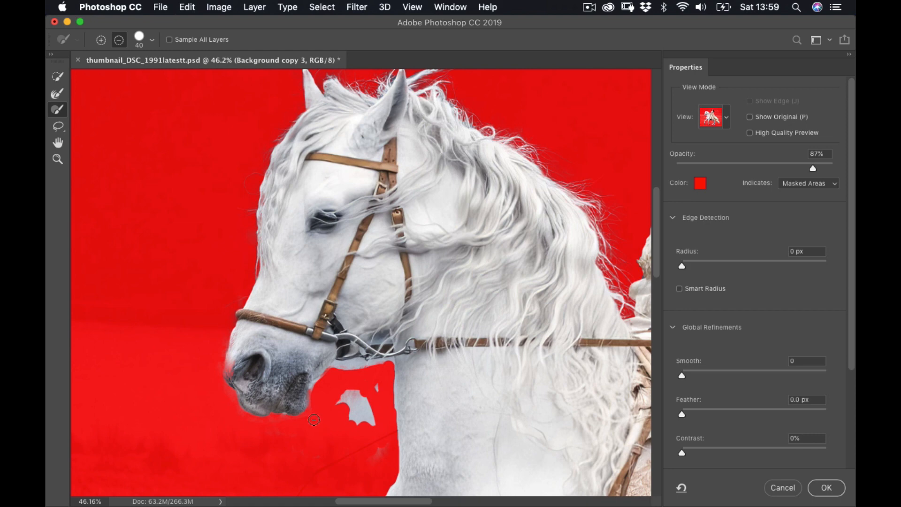
{"action": "mouse_move", "coordinate": [358, 407]}
{"action": "left_mouse_down"}
{"action": "mouse_move", "coordinate": [337, 408]}
{"action": "mouse_move", "coordinate": [342, 439]}
{"action": "mouse_move", "coordinate": [370, 425]}
{"action": "left_mouse_up"}
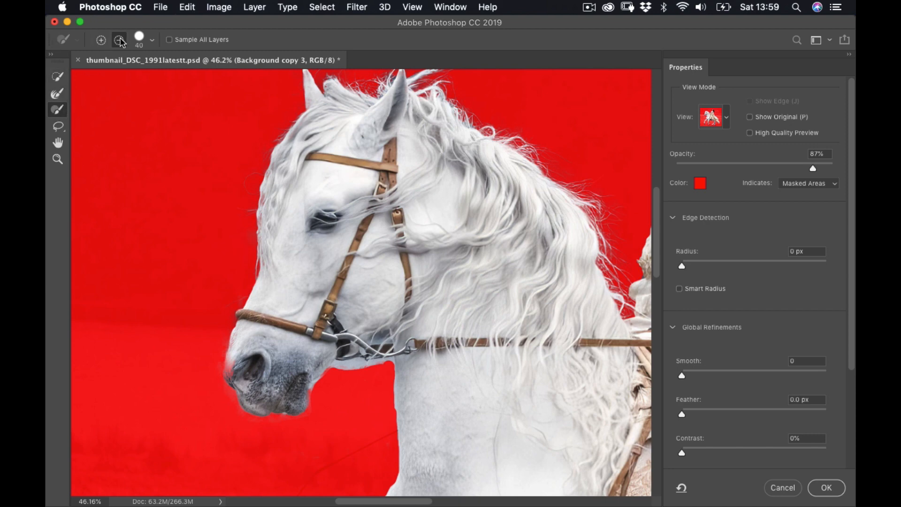
Add the front of the horse's nose and its lower lip back to the selection with the 40 px Brush tool
{"action": "left_click", "coordinate": [101, 40]}
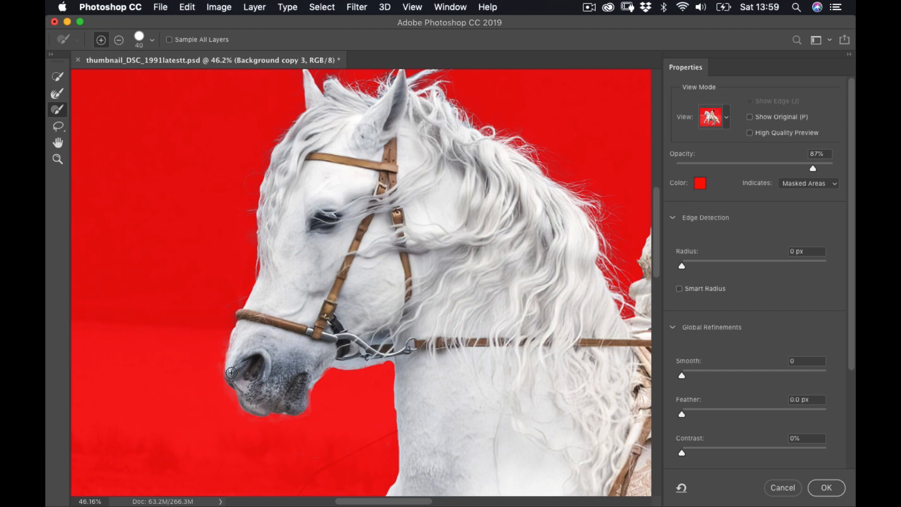
{"action": "left_click_drag", "start_coordinate": [231, 377], "coordinate": [242, 326]}
{"action": "left_click_drag", "start_coordinate": [252, 408], "coordinate": [273, 409]}
Refine the edge from the horse's nose along the chin to the bridle bit with the 60 px Refine Edge Brush
{"action": "left_click", "coordinate": [57, 93]}
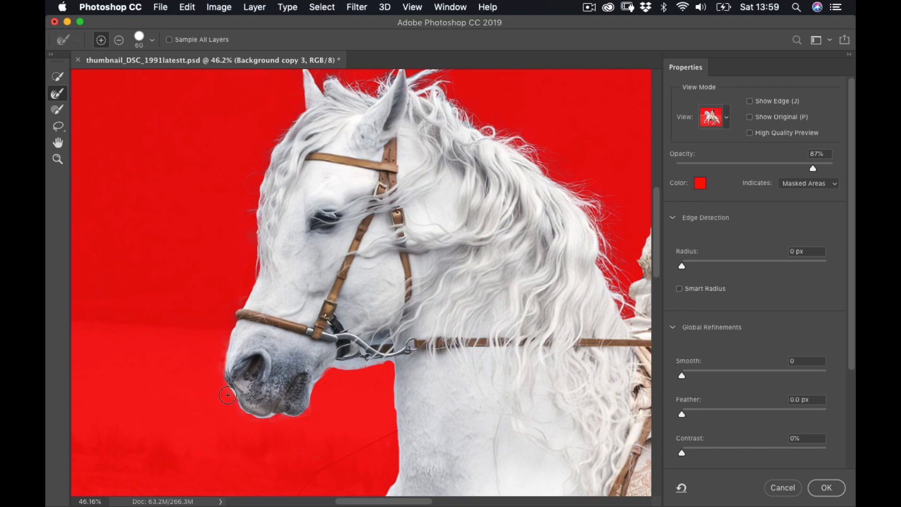
{"action": "mouse_move", "coordinate": [222, 389]}
{"action": "left_mouse_down"}
{"action": "mouse_move", "coordinate": [242, 421]}
{"action": "mouse_move", "coordinate": [272, 416]}
{"action": "mouse_move", "coordinate": [252, 417]}
{"action": "mouse_move", "coordinate": [233, 394]}
{"action": "left_mouse_up"}
{"action": "mouse_move", "coordinate": [277, 423]}
{"action": "left_mouse_down"}
{"action": "mouse_move", "coordinate": [237, 407]}
{"action": "mouse_move", "coordinate": [292, 417]}
{"action": "mouse_move", "coordinate": [337, 371]}
{"action": "mouse_move", "coordinate": [372, 368]}
{"action": "mouse_move", "coordinate": [354, 347]}
{"action": "mouse_move", "coordinate": [372, 344]}
{"action": "mouse_move", "coordinate": [347, 350]}
{"action": "mouse_move", "coordinate": [380, 340]}
{"action": "mouse_move", "coordinate": [358, 347]}
{"action": "mouse_move", "coordinate": [356, 362]}
{"action": "mouse_move", "coordinate": [388, 358]}
{"action": "left_mouse_up"}
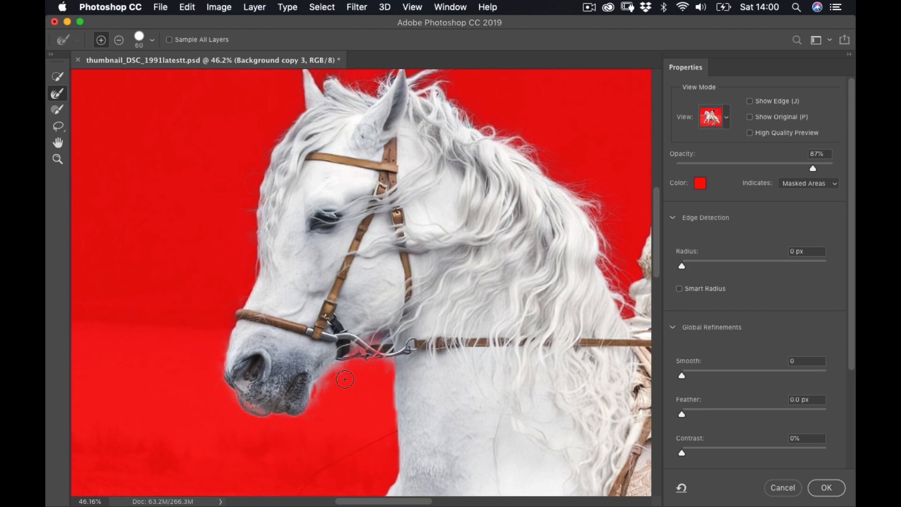
{"action": "mouse_move", "coordinate": [345, 380]}
{"action": "left_mouse_down"}
{"action": "mouse_move", "coordinate": [342, 368]}
{"action": "mouse_move", "coordinate": [314, 398]}
{"action": "left_mouse_up"}
Subtract the leftover background under the horse's chin with the 40 px Brush tool and add the lower muzzle back to the selection
{"action": "left_click", "coordinate": [55, 108]}
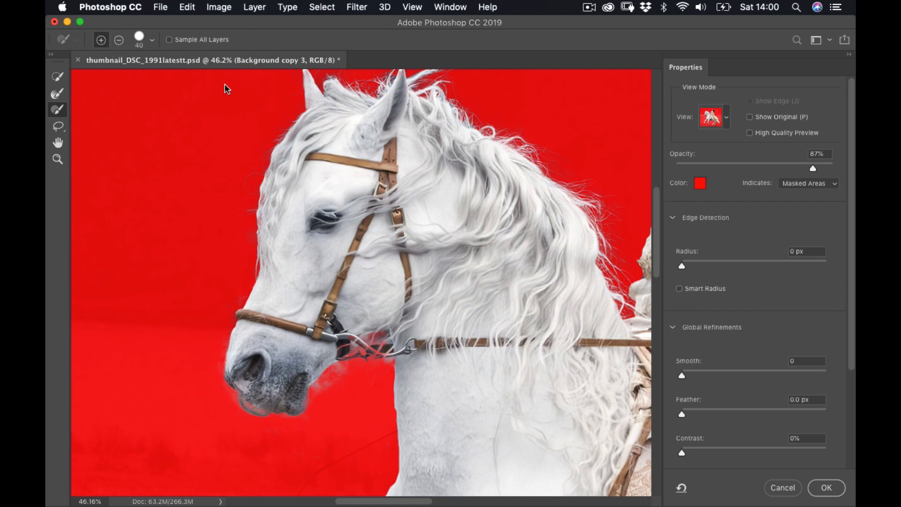
{"action": "mouse_move", "coordinate": [322, 395]}
{"action": "left_mouse_down"}
{"action": "mouse_move", "coordinate": [328, 382]}
{"action": "mouse_move", "coordinate": [318, 388]}
{"action": "left_mouse_up"}
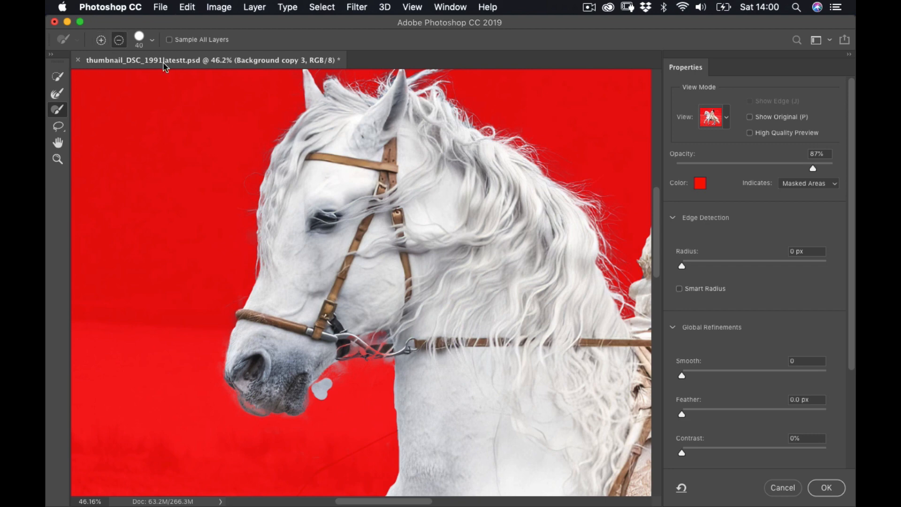
{"action": "left_click_drag", "start_coordinate": [331, 375], "coordinate": [317, 392]}
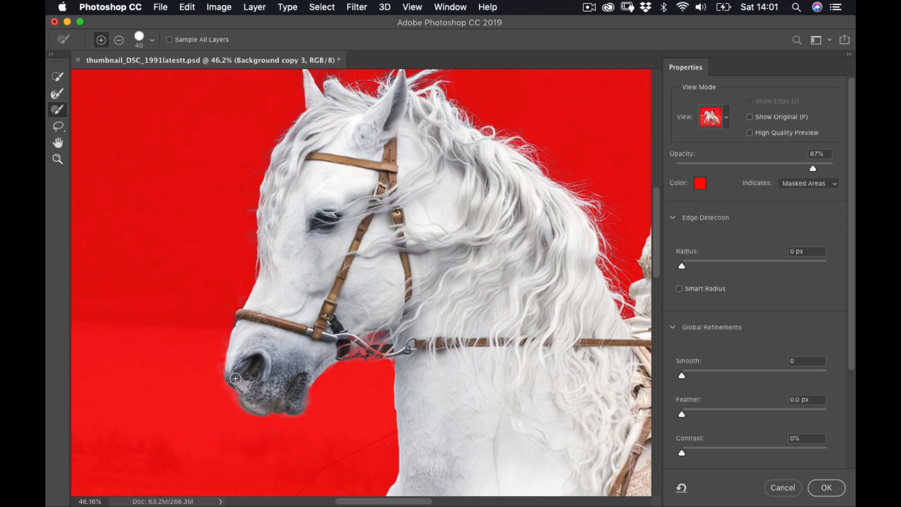
{"action": "left_click_drag", "start_coordinate": [244, 391], "coordinate": [267, 402]}
{"action": "left_click", "coordinate": [119, 40]}
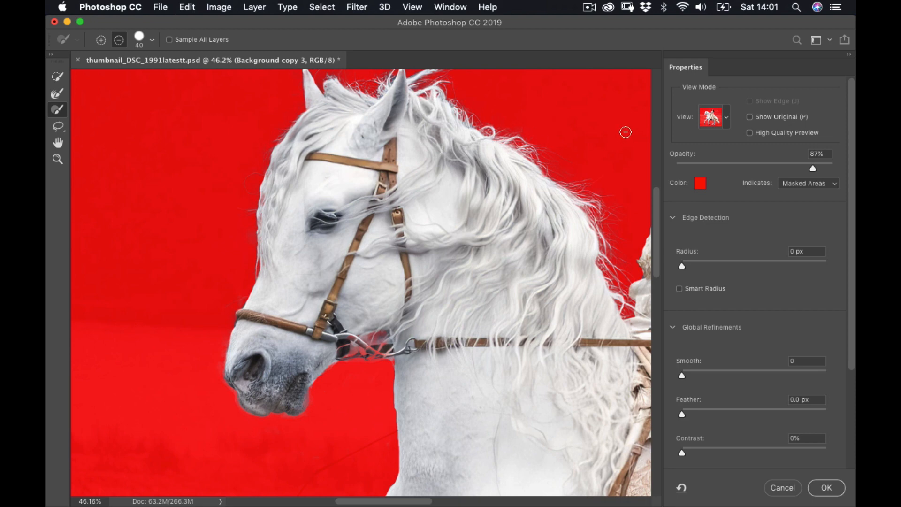
Accept the refined selection and apply it as a layer mask on the Background copy 3 layer
{"action": "left_click", "coordinate": [827, 488]}
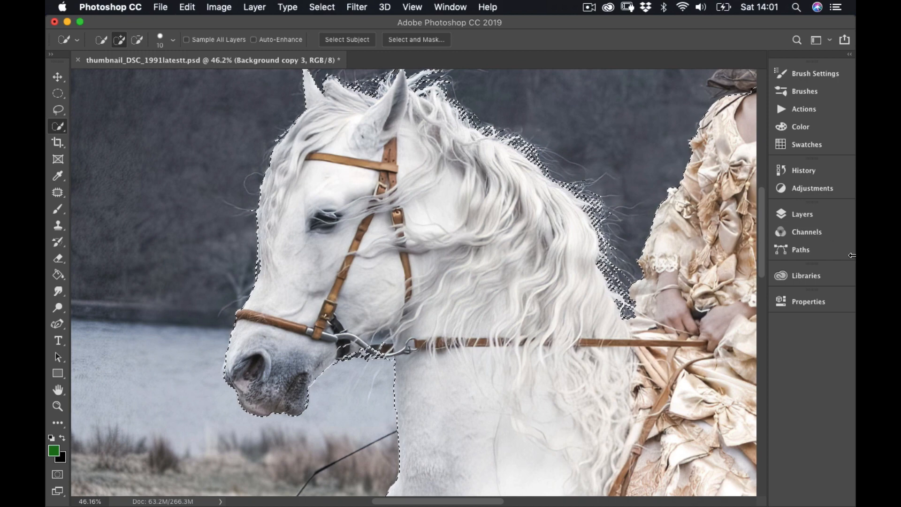
{"action": "left_click", "coordinate": [803, 215]}
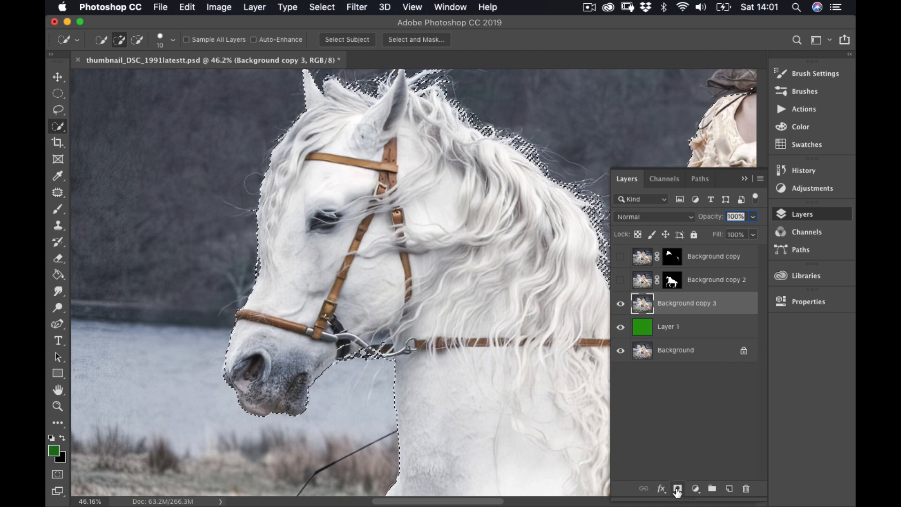
{"action": "left_click", "coordinate": [678, 489]}
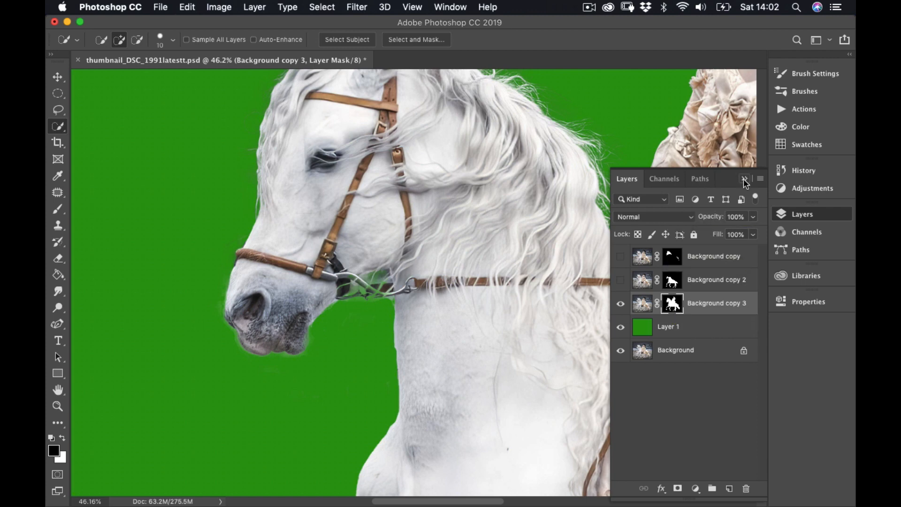
Show the Background copy layer, switching its visibility off and on to compare the fine hairs of the mane
{"action": "scroll", "coordinate": [367, 262], "scroll_direction": "up", "scroll_amount": 5}
{"action": "scroll", "coordinate": [365, 261], "scroll_direction": "up", "scroll_amount": 1}
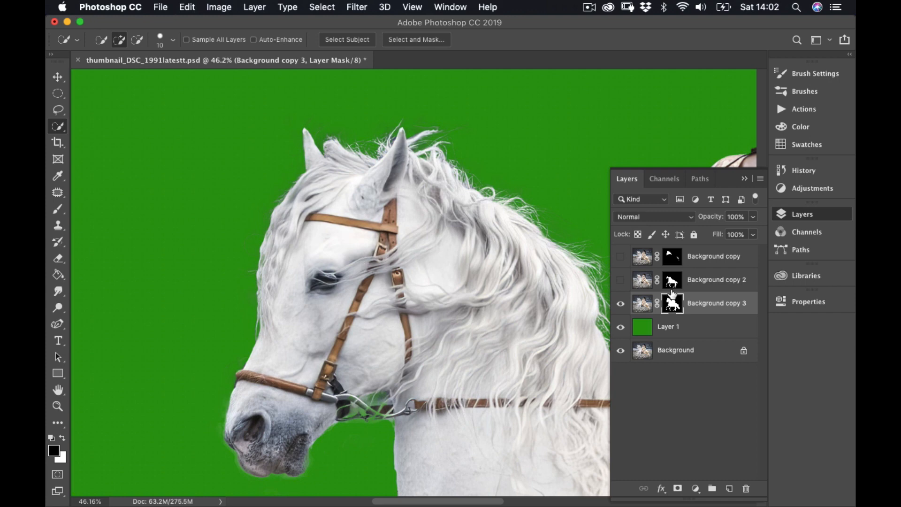
{"action": "left_click", "coordinate": [621, 257]}
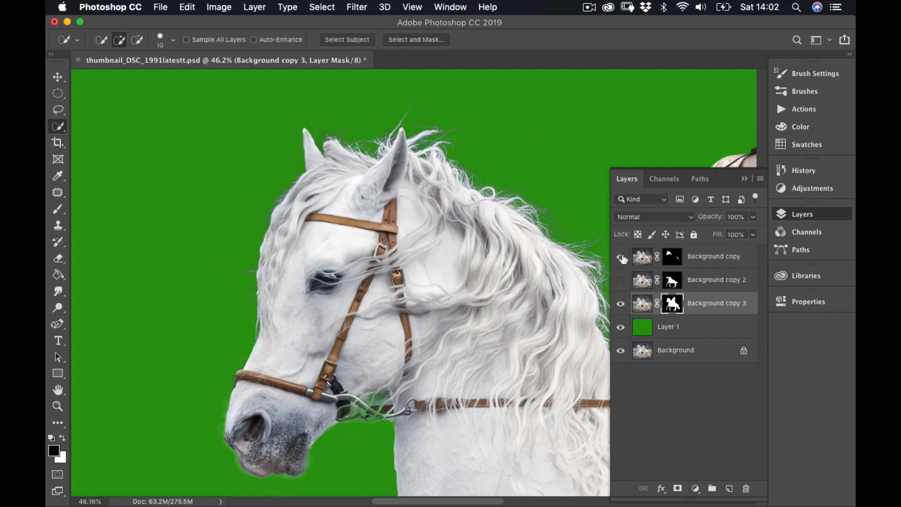
{"action": "left_click", "coordinate": [622, 257]}
{"action": "left_click", "coordinate": [622, 257]}
{"action": "left_click", "coordinate": [622, 258]}
Check the horse's legs and hooves in the full cutout and show the Background copy 2 layer
{"action": "double_click", "coordinate": [57, 390]}
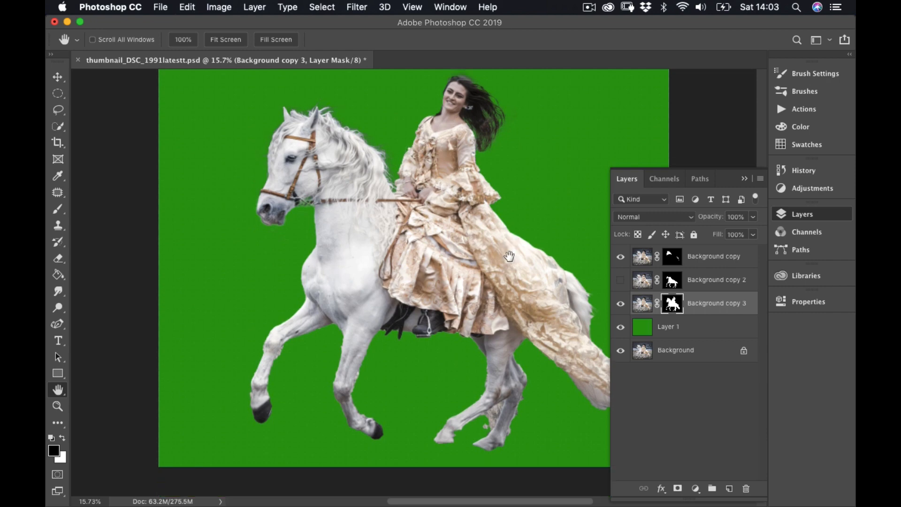
{"action": "scroll", "coordinate": [510, 256], "scroll_direction": "down", "scroll_amount": 5}
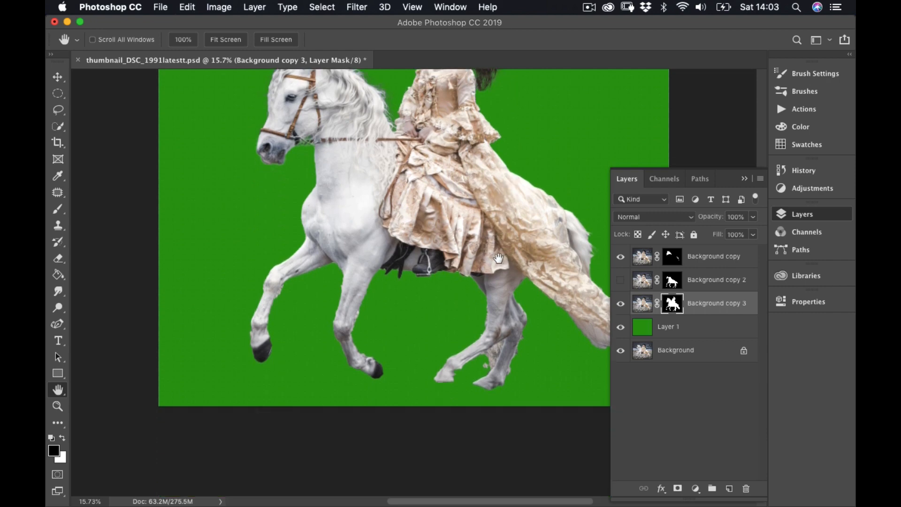
{"action": "scroll", "coordinate": [498, 258], "scroll_direction": "up", "scroll_amount": 1}
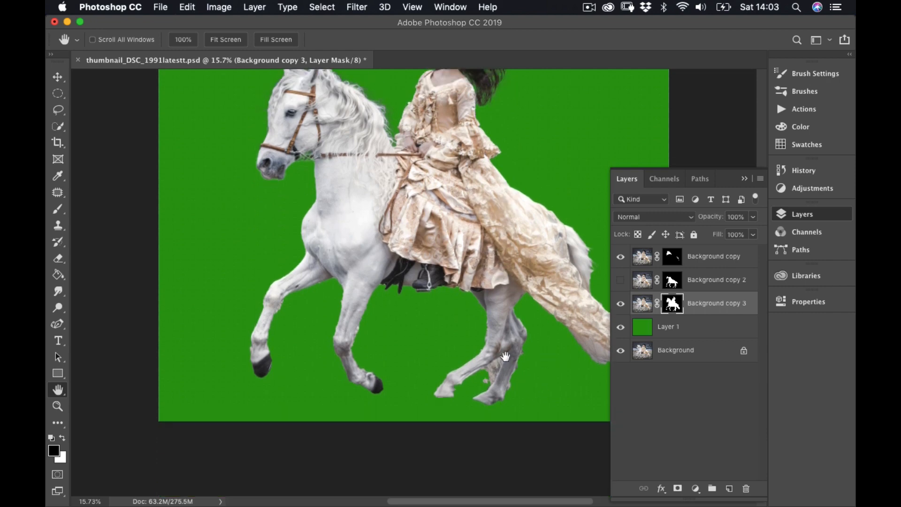
{"action": "scroll", "coordinate": [498, 365], "scroll_direction": "down", "scroll_amount": 1}
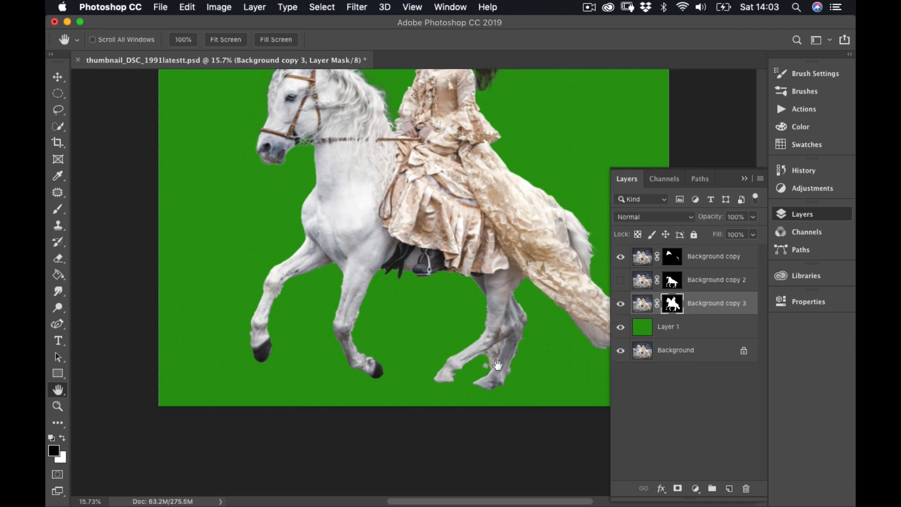
{"action": "scroll", "coordinate": [498, 366], "scroll_direction": "down", "scroll_amount": 1}
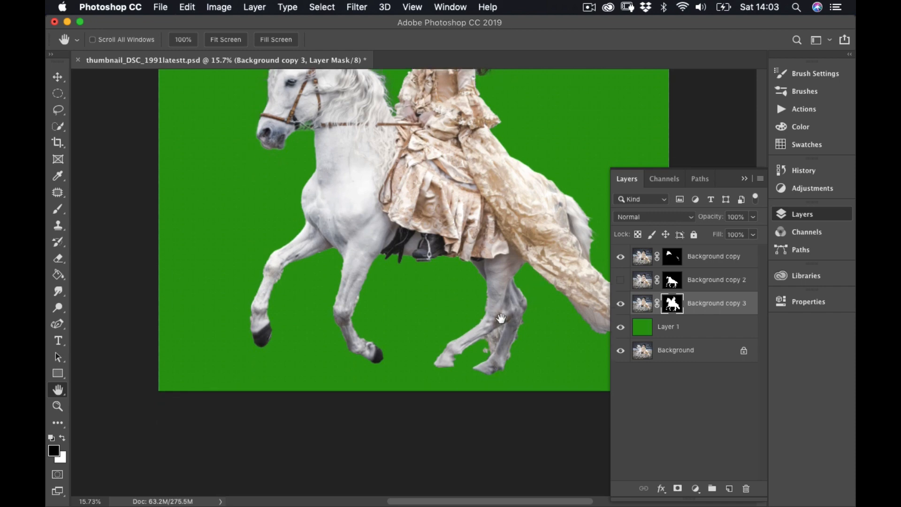
{"action": "left_click", "coordinate": [622, 283]}
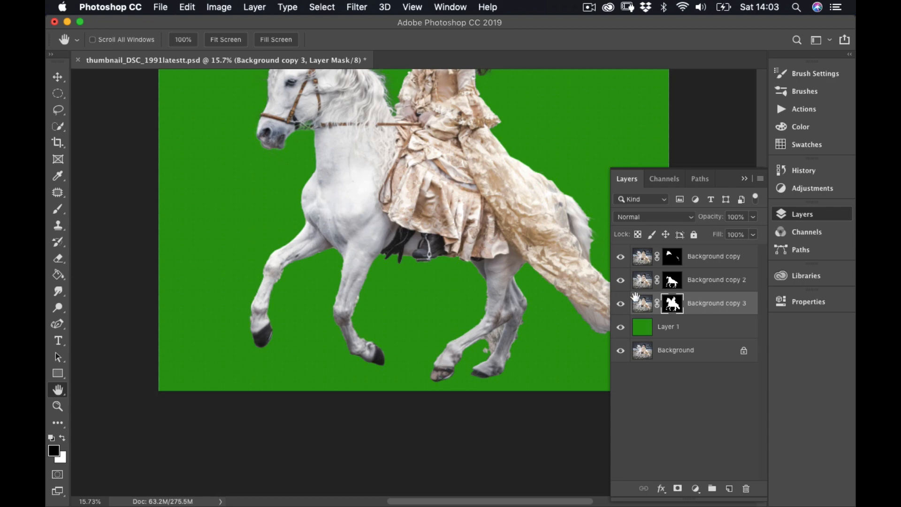
Toggle the Background copy 3 layer's visibility to compare the horse's legs with and without it
{"action": "left_click", "coordinate": [621, 304]}
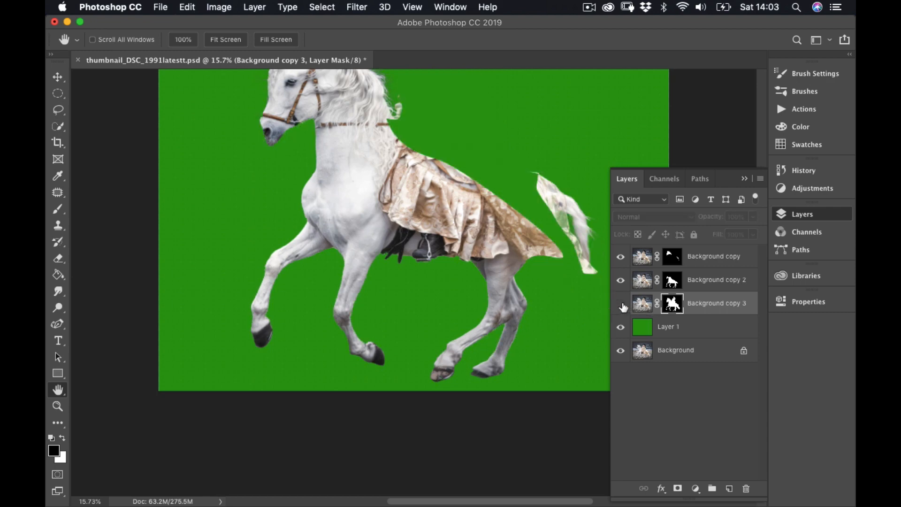
{"action": "left_click", "coordinate": [622, 305]}
{"action": "left_click", "coordinate": [621, 305]}
{"action": "left_click", "coordinate": [622, 306]}
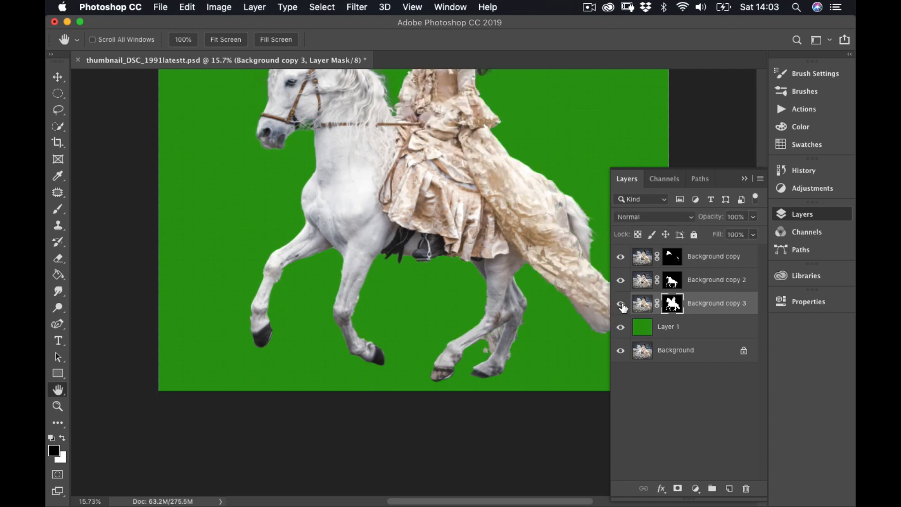
{"action": "left_click", "coordinate": [621, 305]}
{"action": "left_click", "coordinate": [621, 305]}
{"action": "left_click", "coordinate": [622, 305]}
{"action": "left_click", "coordinate": [622, 305]}
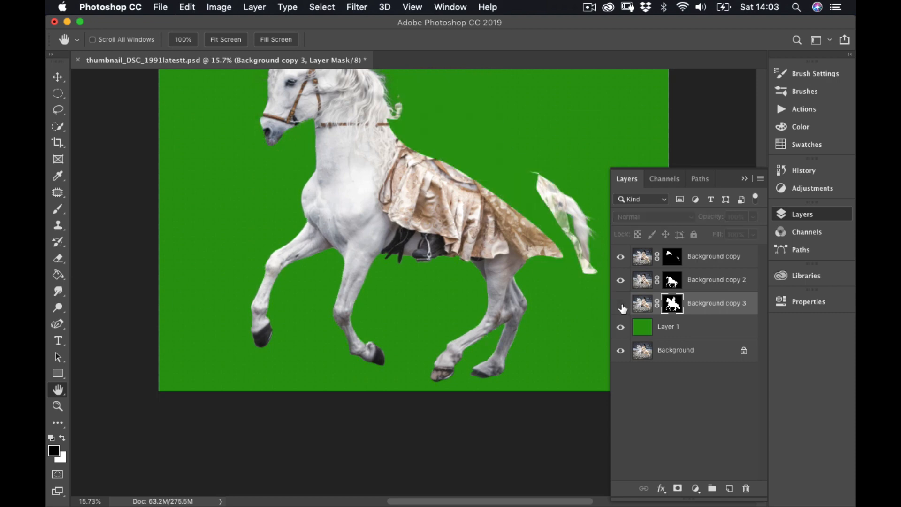
{"action": "left_click", "coordinate": [621, 306]}
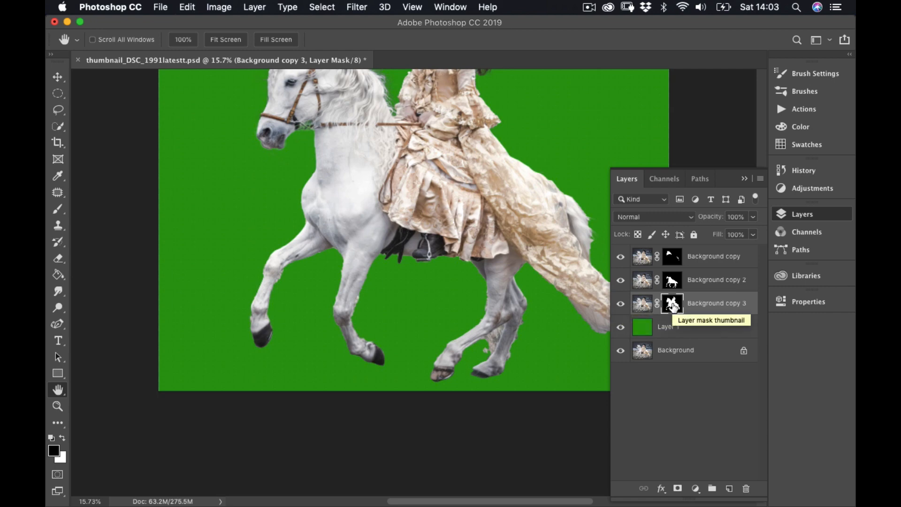
{"action": "left_click", "coordinate": [619, 305]}
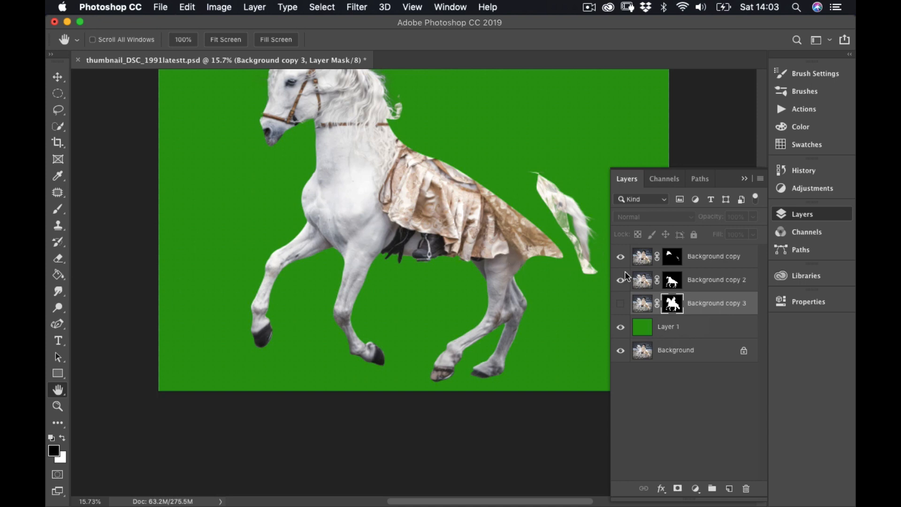
{"action": "left_click", "coordinate": [621, 304]}
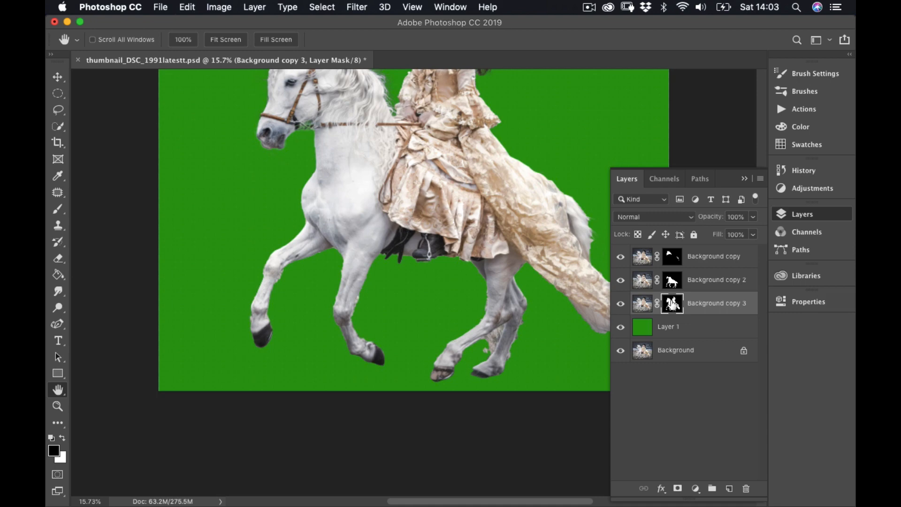
Paint black over the horse's front and hind legs on the Background copy 3 layer mask with a 700 px brush
{"action": "left_click", "coordinate": [54, 209]}
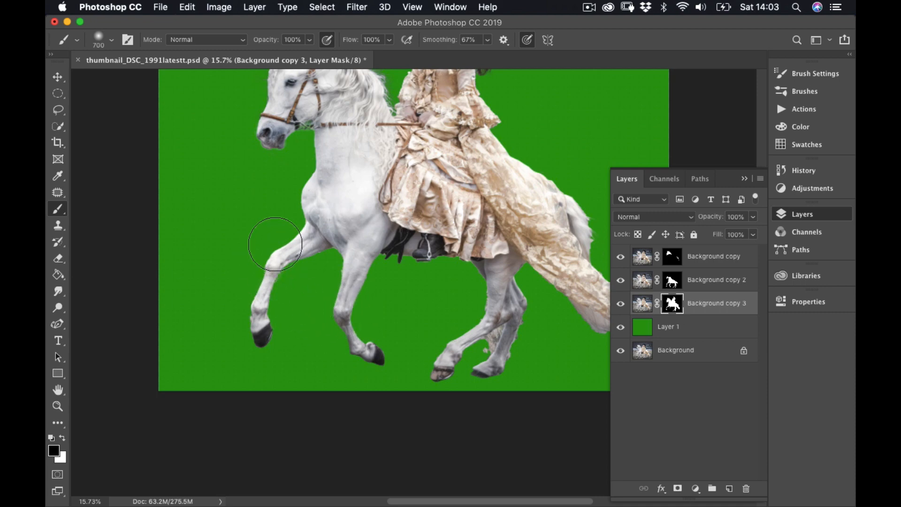
{"action": "mouse_move", "coordinate": [275, 244]}
{"action": "left_mouse_down"}
{"action": "mouse_move", "coordinate": [294, 250]}
{"action": "mouse_move", "coordinate": [296, 236]}
{"action": "mouse_move", "coordinate": [313, 240]}
{"action": "mouse_move", "coordinate": [332, 257]}
{"action": "left_mouse_up"}
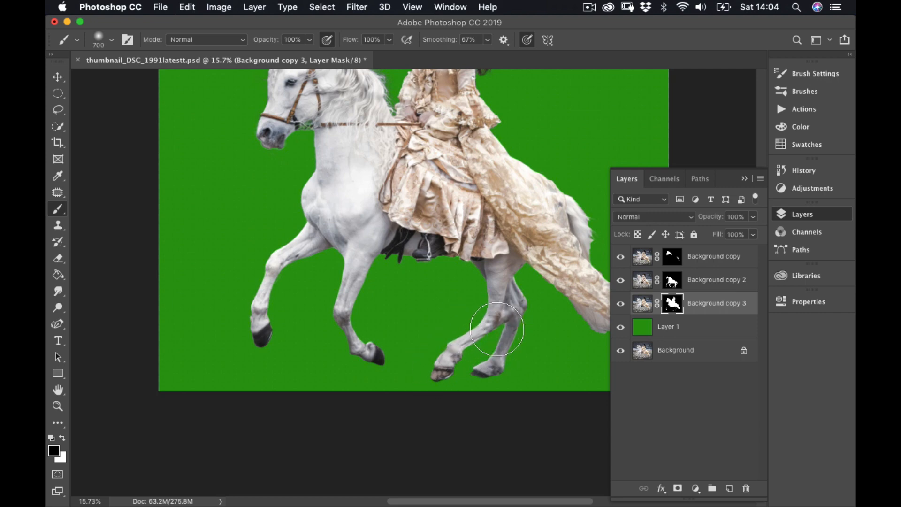
{"action": "mouse_move", "coordinate": [497, 329]}
{"action": "left_mouse_down"}
{"action": "mouse_move", "coordinate": [498, 300]}
{"action": "mouse_move", "coordinate": [495, 314]}
{"action": "left_mouse_up"}
{"action": "mouse_move", "coordinate": [418, 364]}
{"action": "left_mouse_down"}
{"action": "mouse_move", "coordinate": [243, 338]}
{"action": "mouse_move", "coordinate": [263, 305]}
{"action": "mouse_move", "coordinate": [266, 251]}
{"action": "mouse_move", "coordinate": [288, 316]}
{"action": "mouse_move", "coordinate": [351, 321]}
{"action": "mouse_move", "coordinate": [382, 342]}
{"action": "left_mouse_up"}
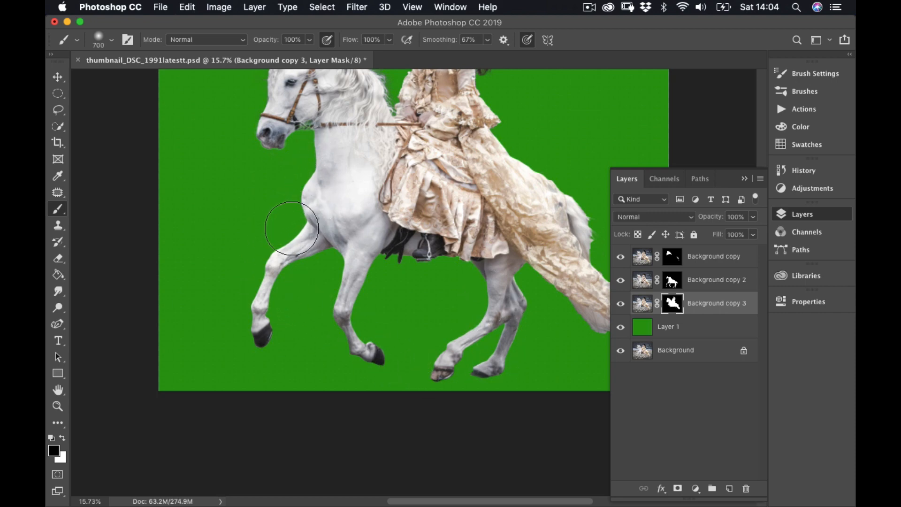
Paint black over the upper part of the horse's raised front leg on the Background copy 3 layer mask
{"action": "left_click_drag", "start_coordinate": [320, 248], "coordinate": [287, 289]}
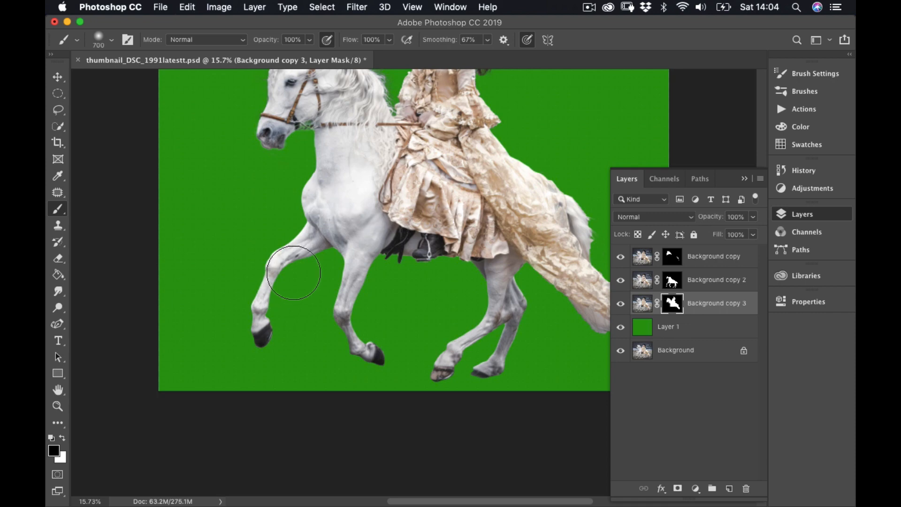
{"action": "scroll", "coordinate": [263, 272], "scroll_direction": "up", "scroll_amount": 5}
{"action": "scroll", "coordinate": [253, 260], "scroll_direction": "up", "scroll_amount": 1}
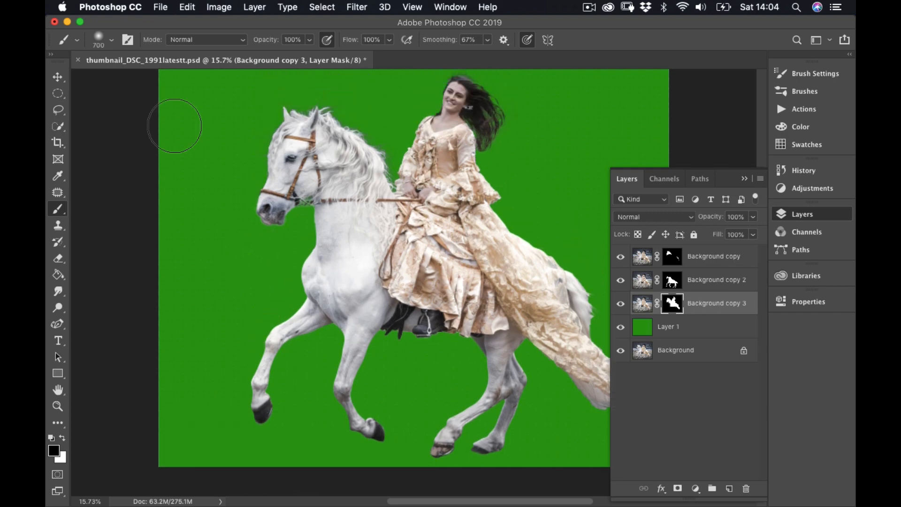
Inspect the horse's mane up close, switching the Background copy layer's visibility off and on to compare the fine hairs
{"action": "left_click", "coordinate": [58, 407]}
{"action": "left_click_drag", "start_coordinate": [345, 146], "coordinate": [419, 211]}
{"action": "scroll", "coordinate": [420, 210], "scroll_direction": "up", "scroll_amount": 4}
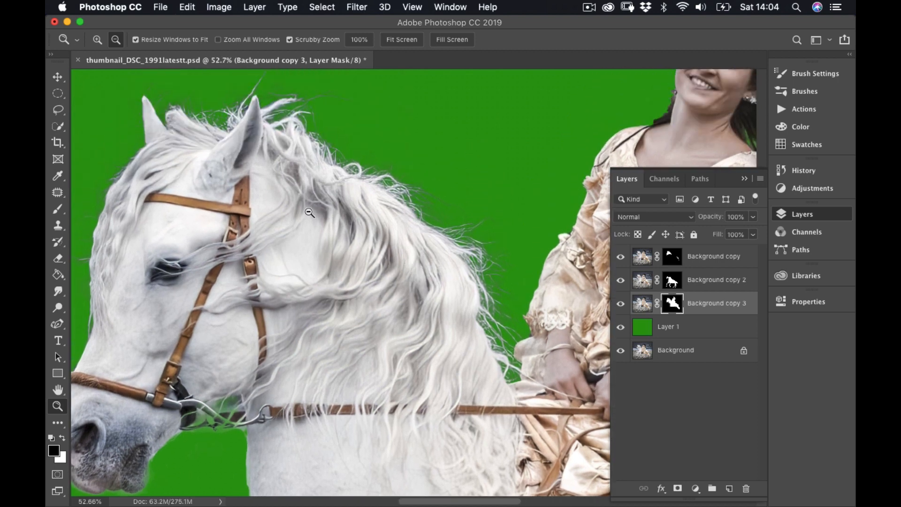
{"action": "scroll", "coordinate": [310, 213], "scroll_direction": "up", "scroll_amount": 2}
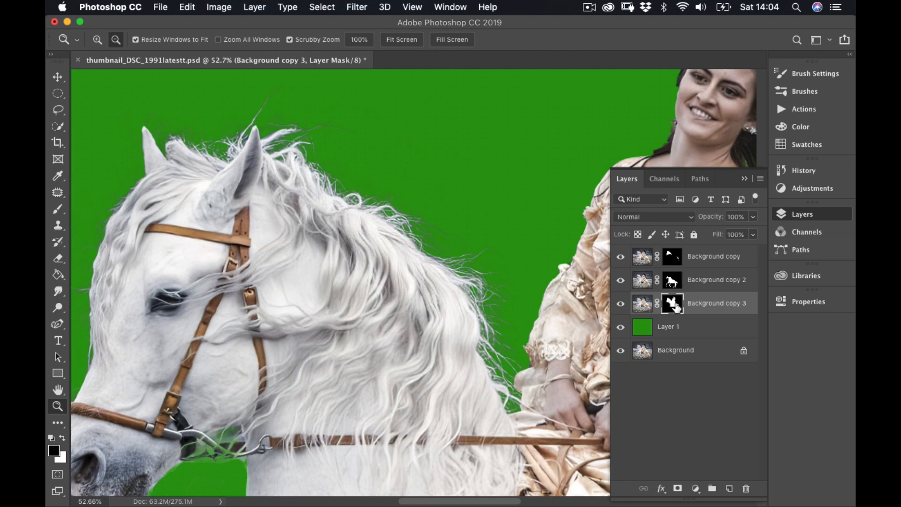
{"action": "scroll", "coordinate": [469, 284], "scroll_direction": "down", "scroll_amount": 1}
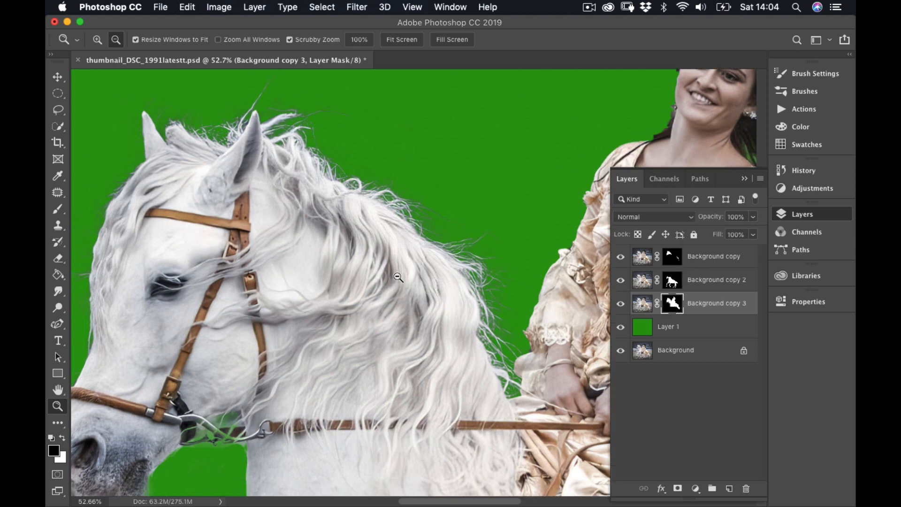
{"action": "left_click", "coordinate": [621, 258]}
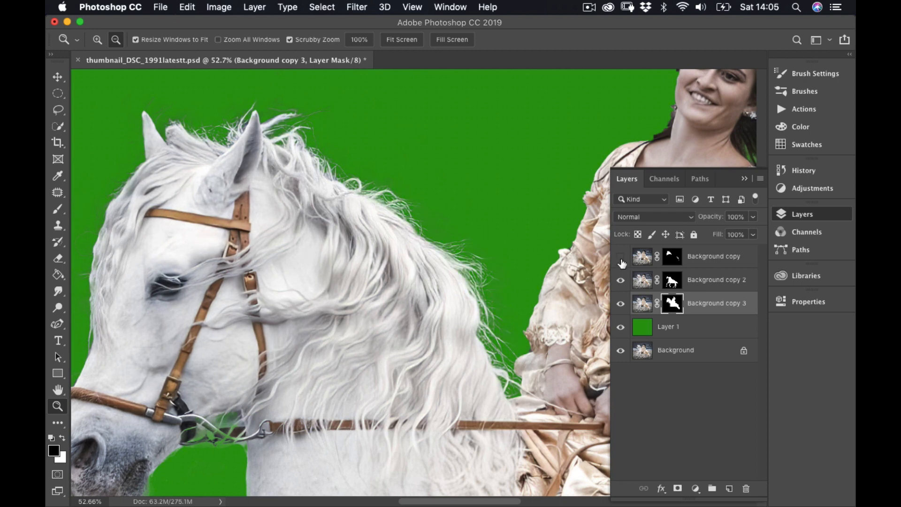
{"action": "left_click", "coordinate": [622, 258]}
{"action": "left_click", "coordinate": [622, 259]}
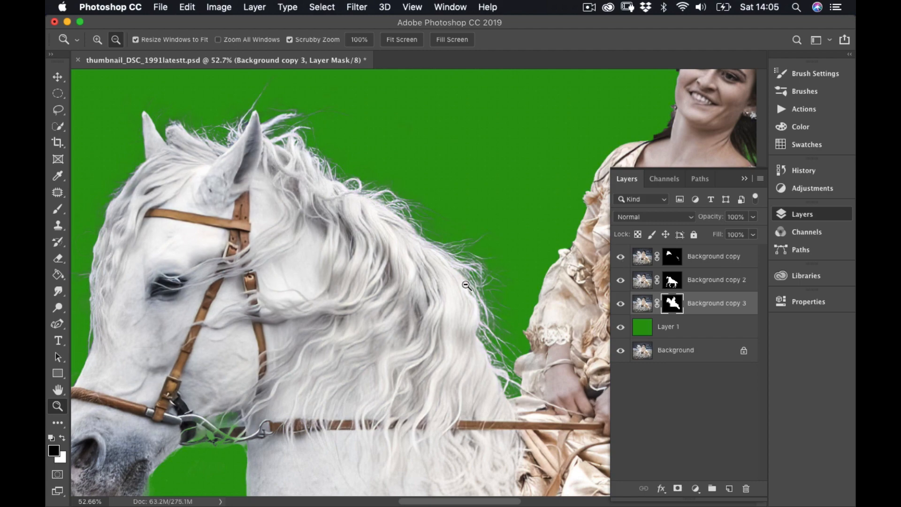
Inspect the horse's tail beside the dress train, toggling the Background copy 3 layer's visibility to compare the tail edge
{"action": "scroll", "coordinate": [446, 280], "scroll_direction": "right", "scroll_amount": 15}
{"action": "scroll", "coordinate": [446, 281], "scroll_direction": "down", "scroll_amount": 5}
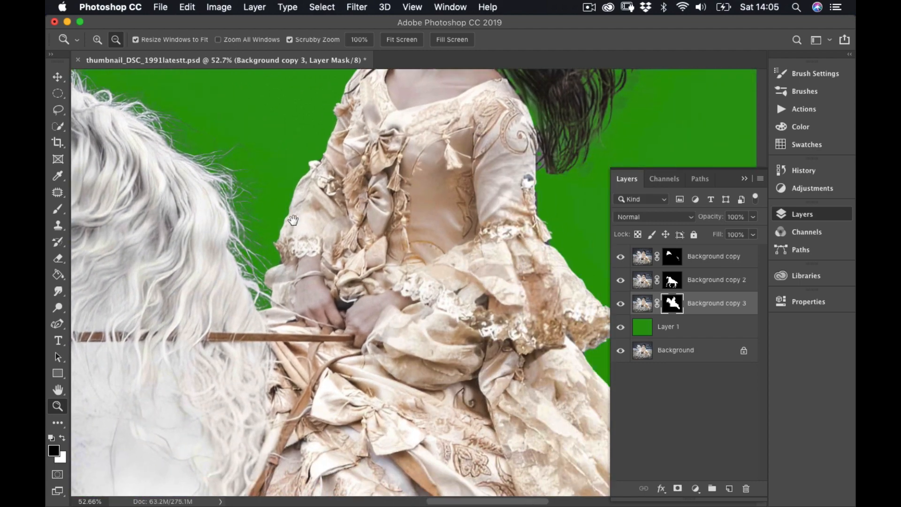
{"action": "scroll", "coordinate": [496, 299], "scroll_direction": "right", "scroll_amount": 10}
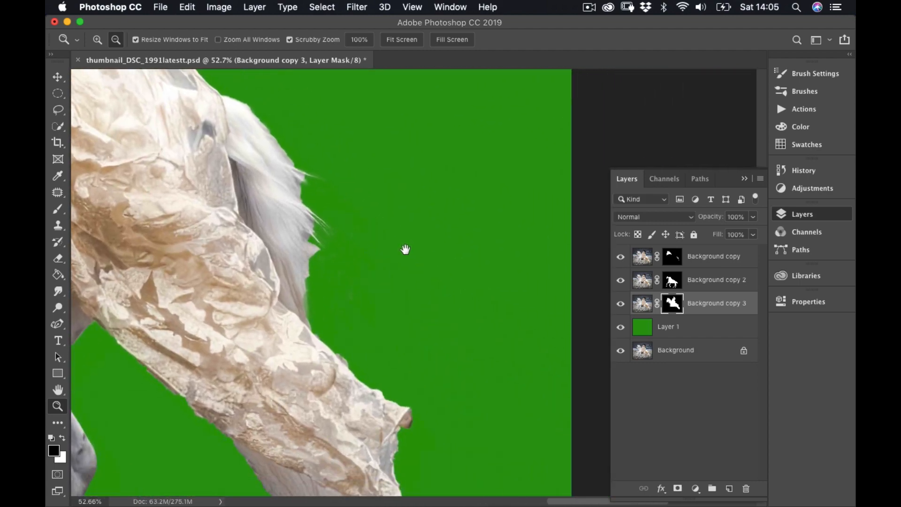
{"action": "left_click_drag", "start_coordinate": [404, 249], "coordinate": [458, 263]}
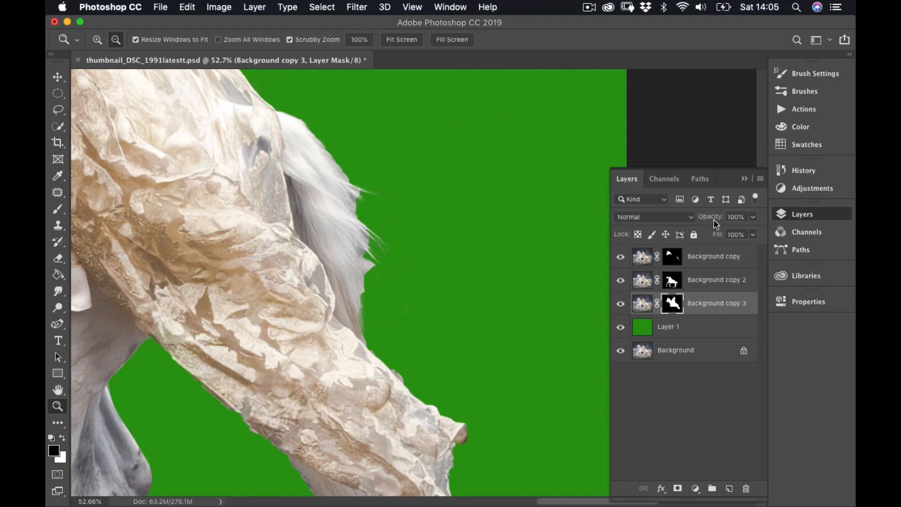
{"action": "left_click", "coordinate": [620, 305]}
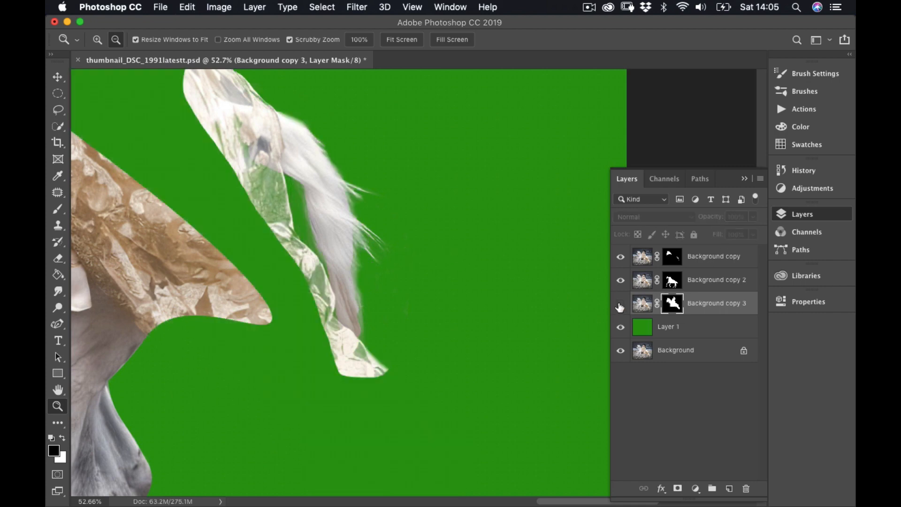
{"action": "left_click", "coordinate": [620, 305]}
{"action": "left_click", "coordinate": [620, 305]}
{"action": "left_click", "coordinate": [621, 305]}
{"action": "left_click", "coordinate": [620, 306]}
{"action": "left_click", "coordinate": [620, 305]}
{"action": "left_click", "coordinate": [620, 306]}
{"action": "left_click", "coordinate": [620, 306]}
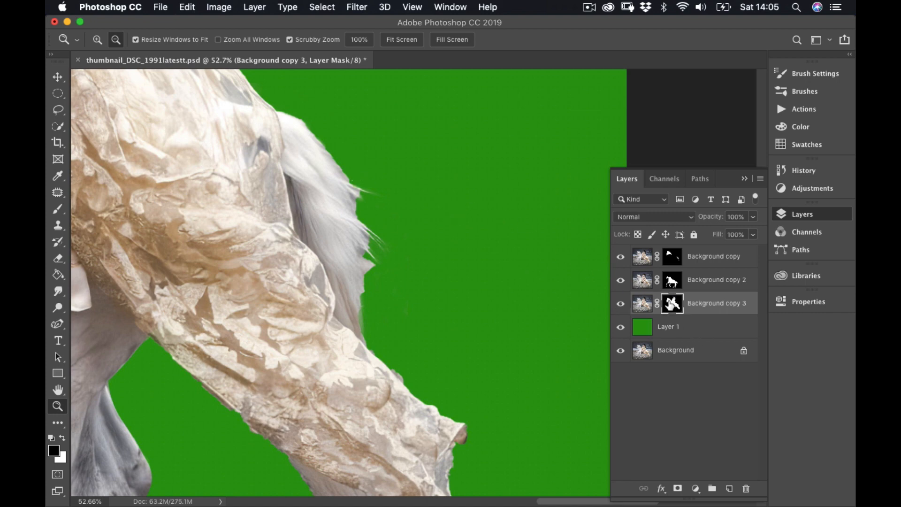
{"action": "left_click", "coordinate": [625, 306]}
{"action": "left_click", "coordinate": [625, 305]}
{"action": "left_click", "coordinate": [625, 306]}
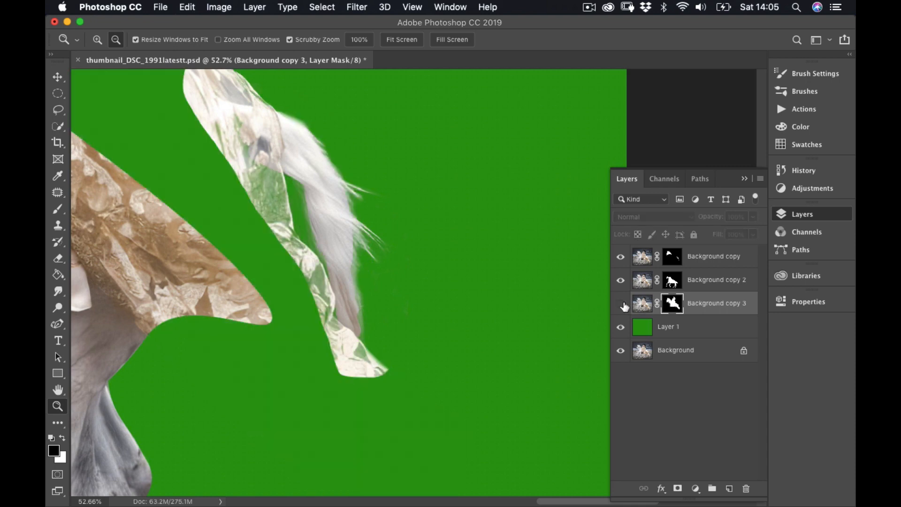
{"action": "left_click", "coordinate": [625, 306]}
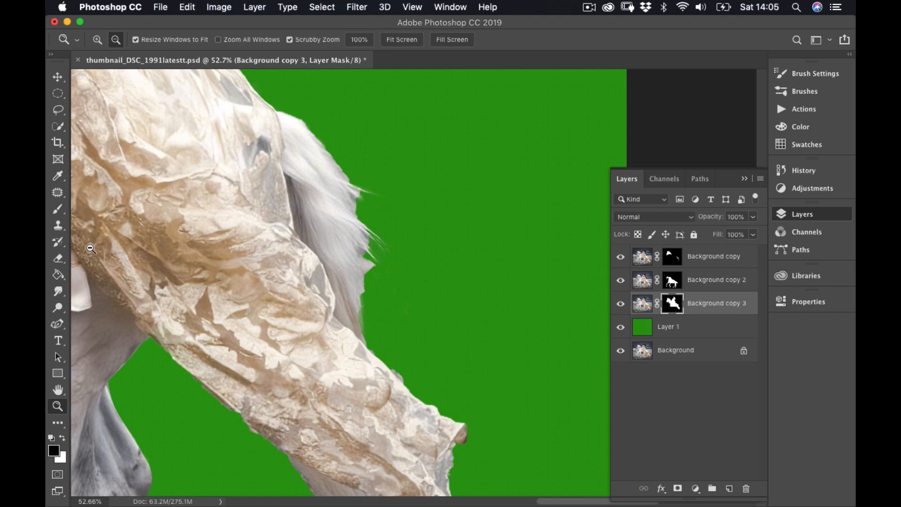
Paint black along the outer edge of the horse's tail on the Background copy 3 layer mask with a 125 px brush
{"action": "left_click", "coordinate": [58, 209]}
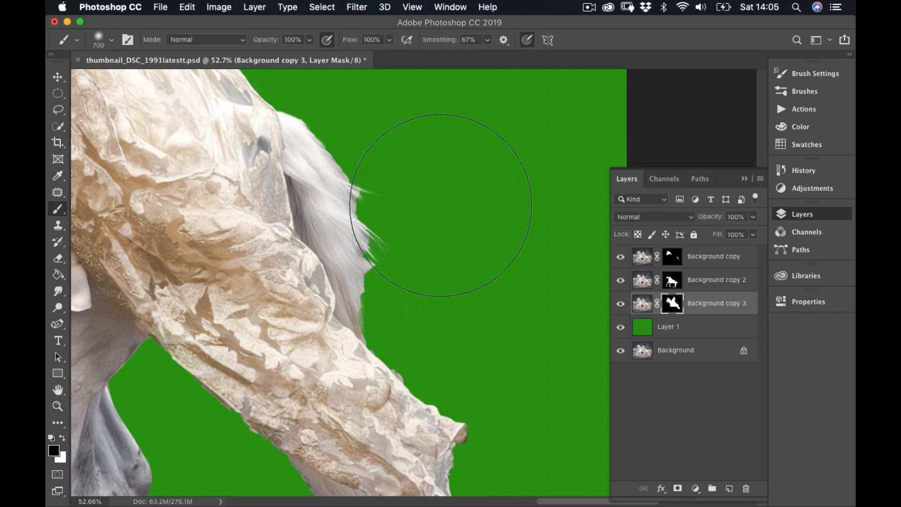
{"action": "key", "text": "bracketleft"}
{"action": "key", "text": "bracketleft"}
{"action": "key", "text": "bracketleft"}
{"action": "key", "text": "bracketleft"}
{"action": "key", "text": "bracketleft"}
{"action": "key", "text": "bracketleft"}
{"action": "key", "text": "bracketleft"}
{"action": "key", "text": "bracketleft"}
{"action": "key", "text": "bracketleft"}
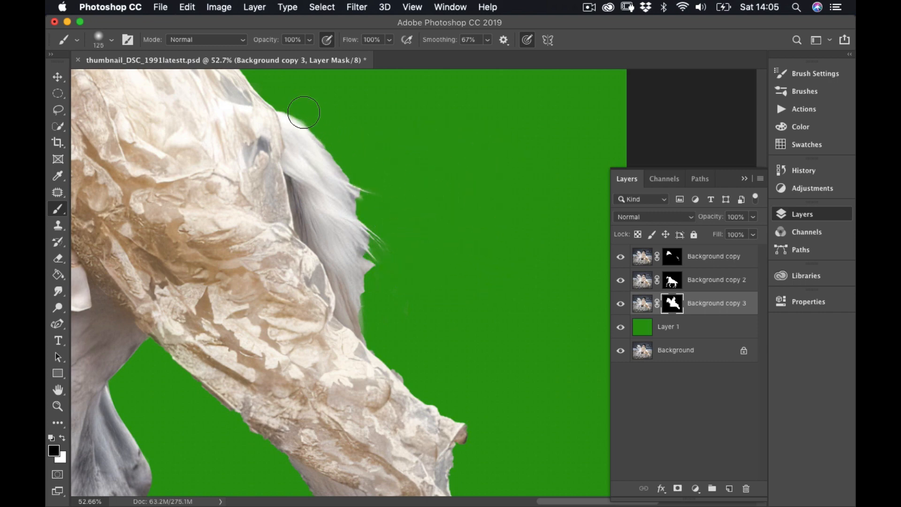
{"action": "mouse_move", "coordinate": [346, 156]}
{"action": "left_mouse_down"}
{"action": "mouse_move", "coordinate": [367, 217]}
{"action": "mouse_move", "coordinate": [383, 191]}
{"action": "mouse_move", "coordinate": [354, 194]}
{"action": "mouse_move", "coordinate": [371, 266]}
{"action": "mouse_move", "coordinate": [363, 243]}
{"action": "mouse_move", "coordinate": [373, 268]}
{"action": "mouse_move", "coordinate": [374, 255]}
{"action": "mouse_move", "coordinate": [382, 260]}
{"action": "mouse_move", "coordinate": [371, 292]}
{"action": "mouse_move", "coordinate": [384, 359]}
{"action": "mouse_move", "coordinate": [387, 321]}
{"action": "mouse_move", "coordinate": [415, 366]}
{"action": "mouse_move", "coordinate": [404, 344]}
{"action": "left_mouse_up"}
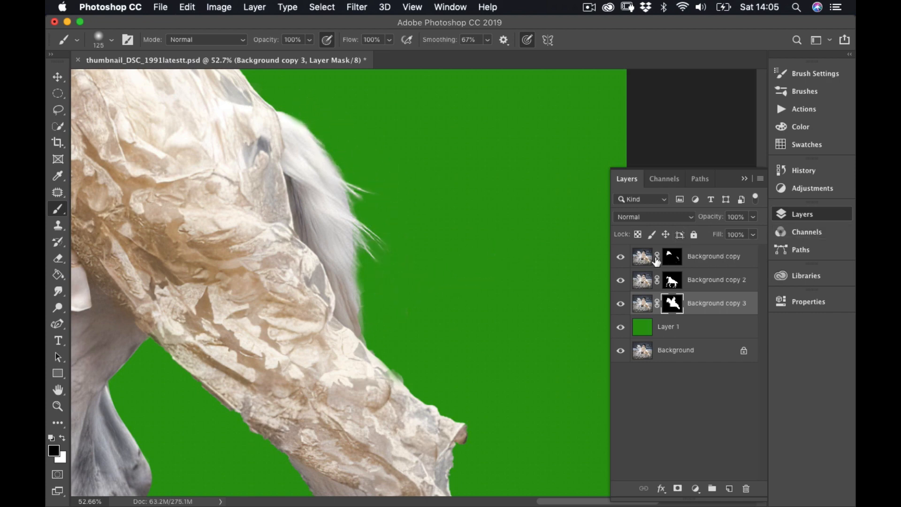
Toggle the Background copy layer's visibility to compare the tail's fine hairs with and without it, leaving it shown
{"action": "left_click", "coordinate": [620, 258]}
{"action": "left_click", "coordinate": [620, 258]}
{"action": "left_click", "coordinate": [620, 258]}
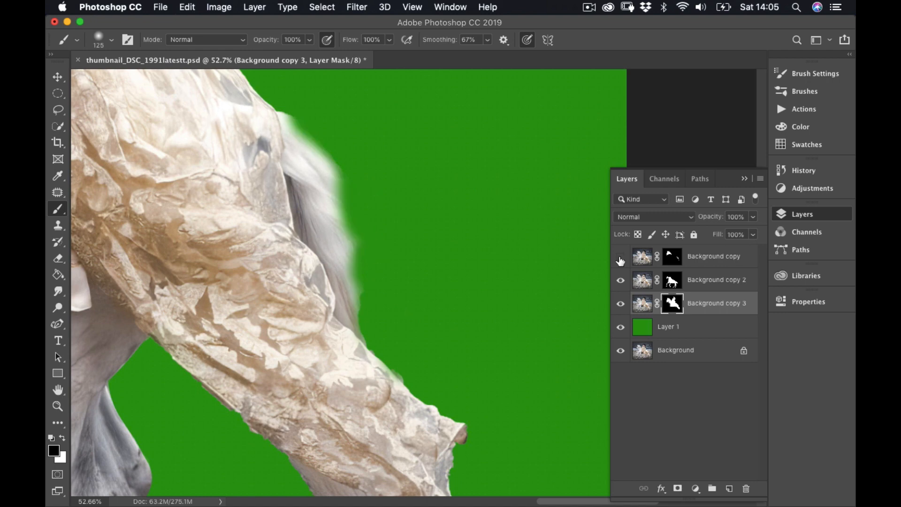
{"action": "left_click", "coordinate": [621, 258]}
{"action": "left_click", "coordinate": [621, 259]}
{"action": "left_click", "coordinate": [621, 258]}
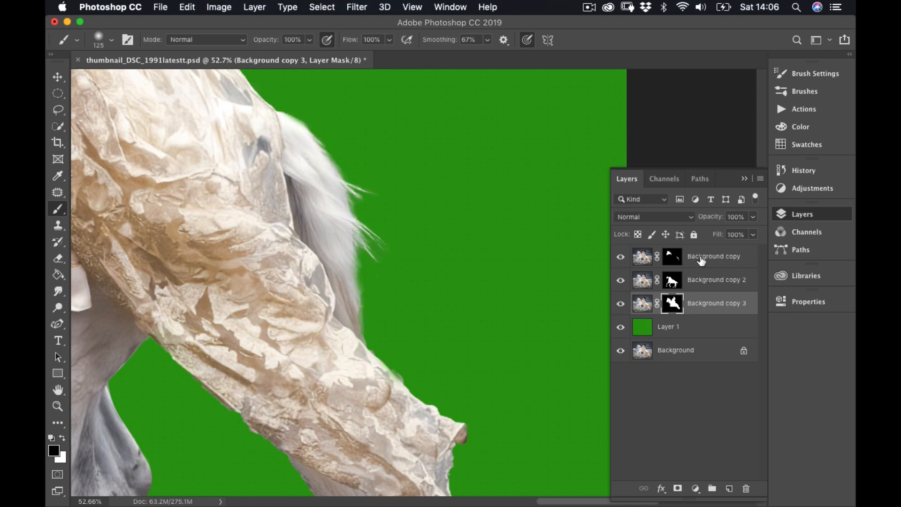
Inspect the rider's windblown hair up close, toggling the Background copy 3 layer's visibility to see which layer holds it
{"action": "key", "text": "super+2"}
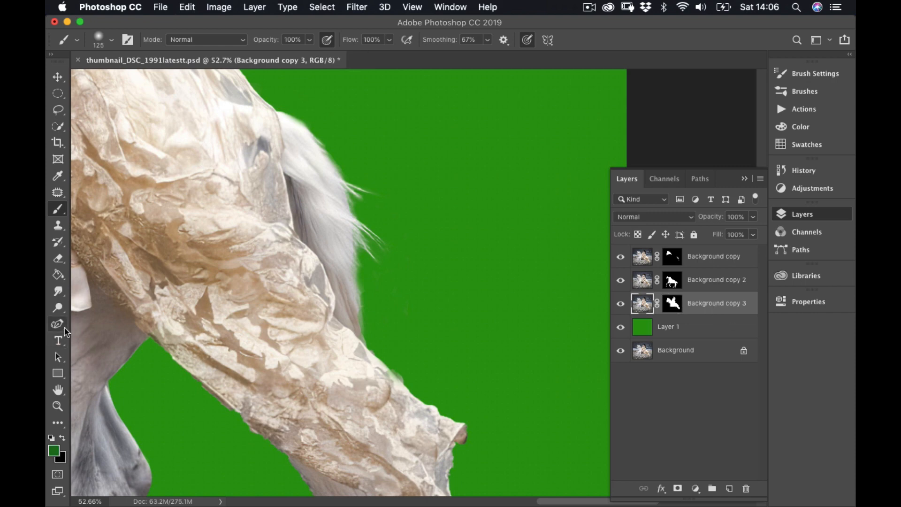
{"action": "double_click", "coordinate": [58, 390]}
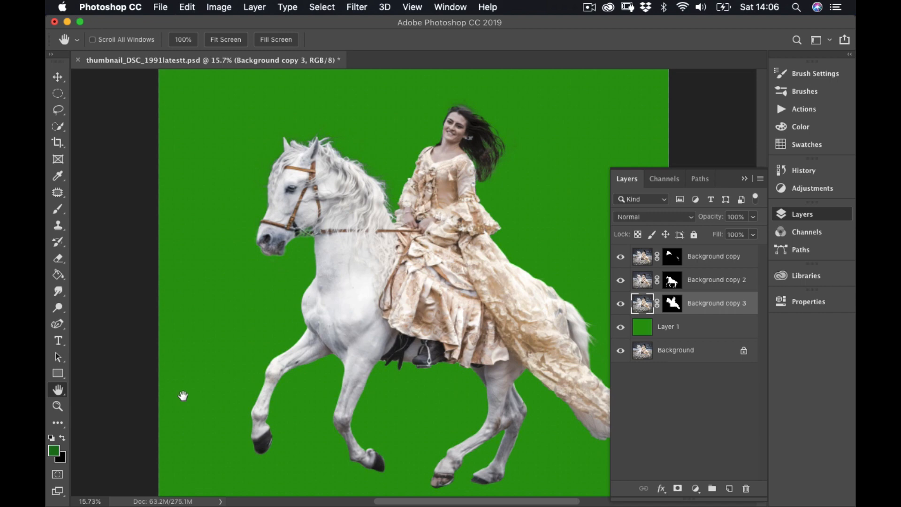
{"action": "left_click", "coordinate": [58, 406]}
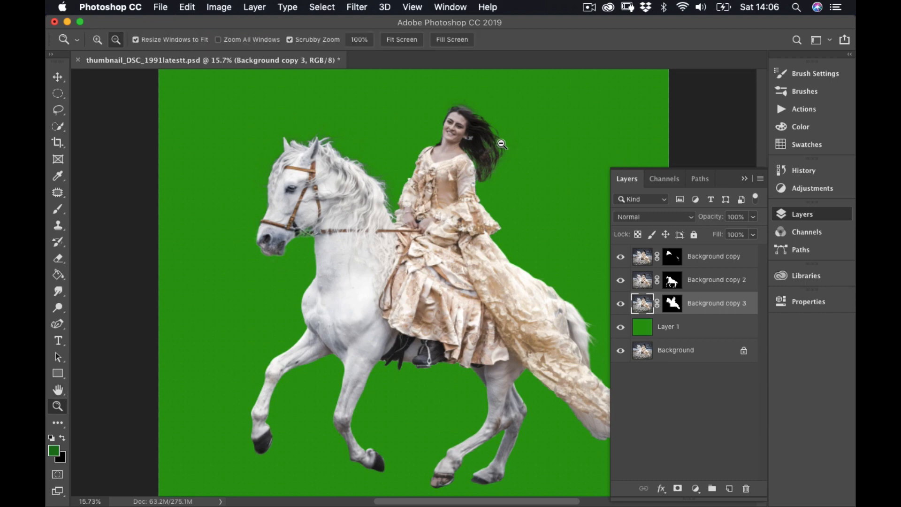
{"action": "left_click_drag", "start_coordinate": [502, 144], "coordinate": [550, 199]}
{"action": "scroll", "coordinate": [547, 201], "scroll_direction": "up", "scroll_amount": 3}
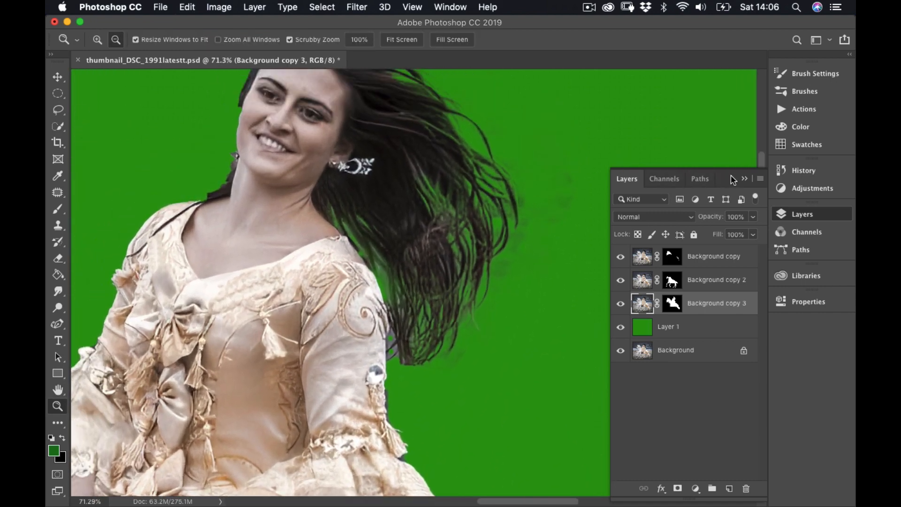
{"action": "left_click", "coordinate": [744, 179]}
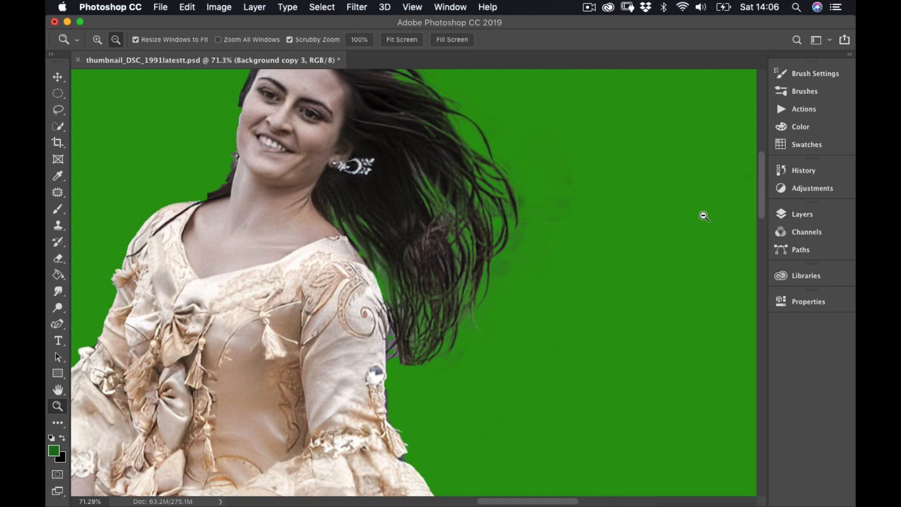
{"action": "left_click", "coordinate": [801, 214]}
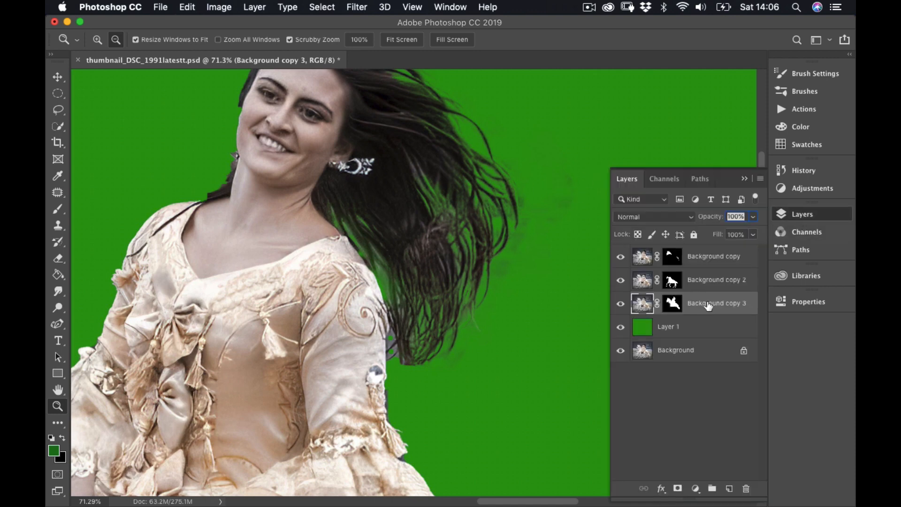
{"action": "left_click", "coordinate": [618, 306]}
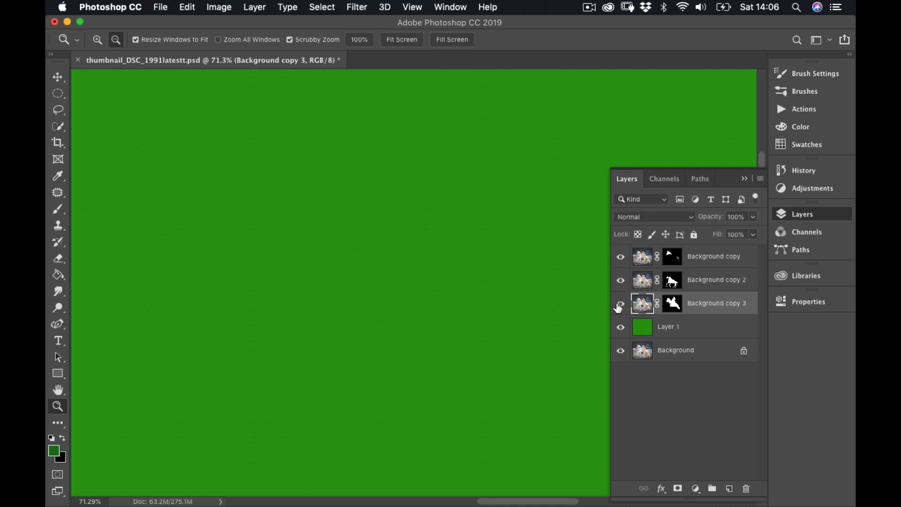
{"action": "left_click", "coordinate": [619, 306]}
{"action": "left_click", "coordinate": [619, 306]}
{"action": "left_click", "coordinate": [619, 306]}
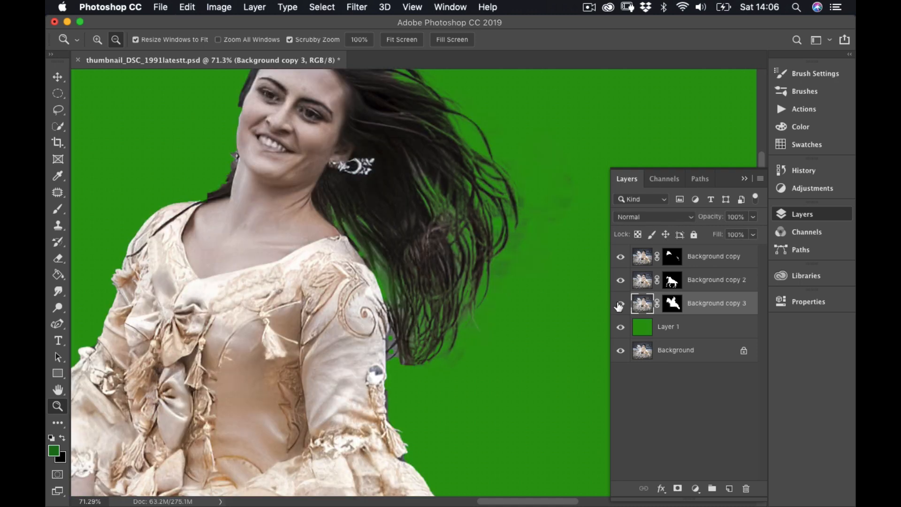
{"action": "left_click", "coordinate": [619, 307]}
{"action": "left_click", "coordinate": [620, 306]}
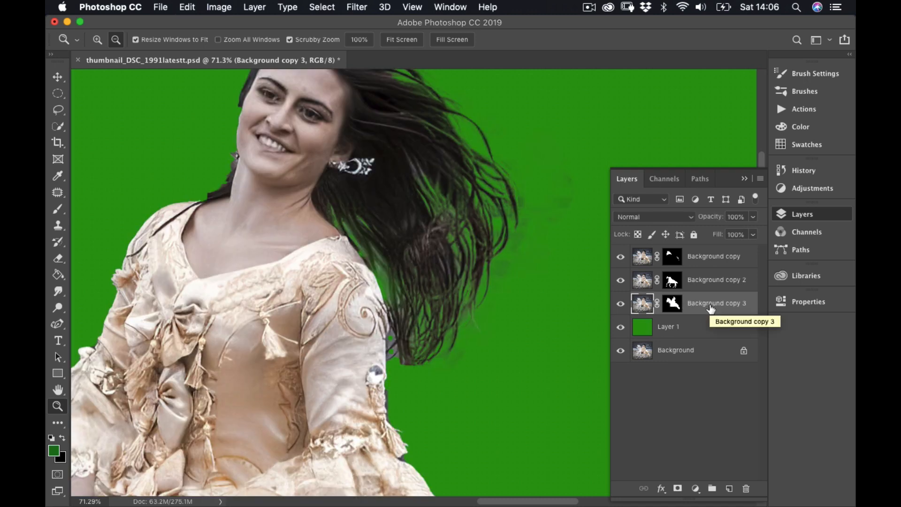
Paint black in Overlay mode at 25% opacity along the outer edge of the rider's hair on the Background copy 3 layer mask
{"action": "left_click", "coordinate": [672, 305]}
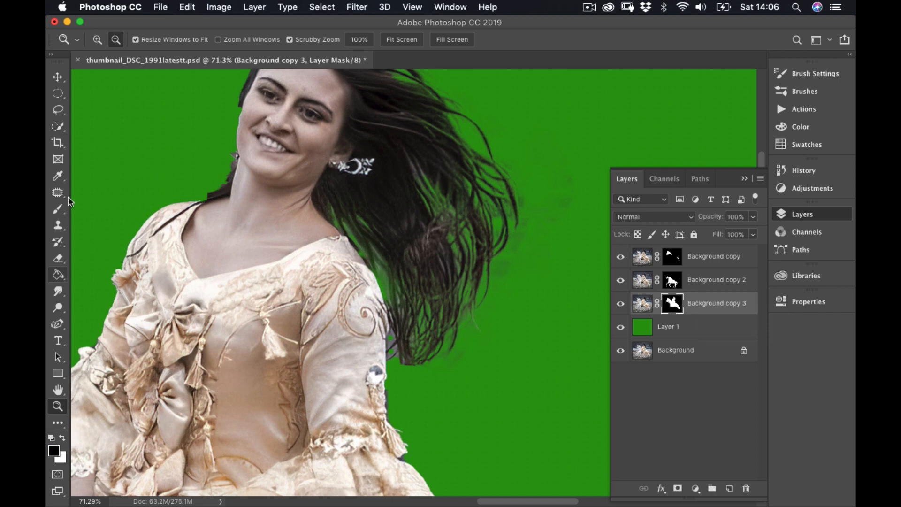
{"action": "left_click", "coordinate": [58, 210]}
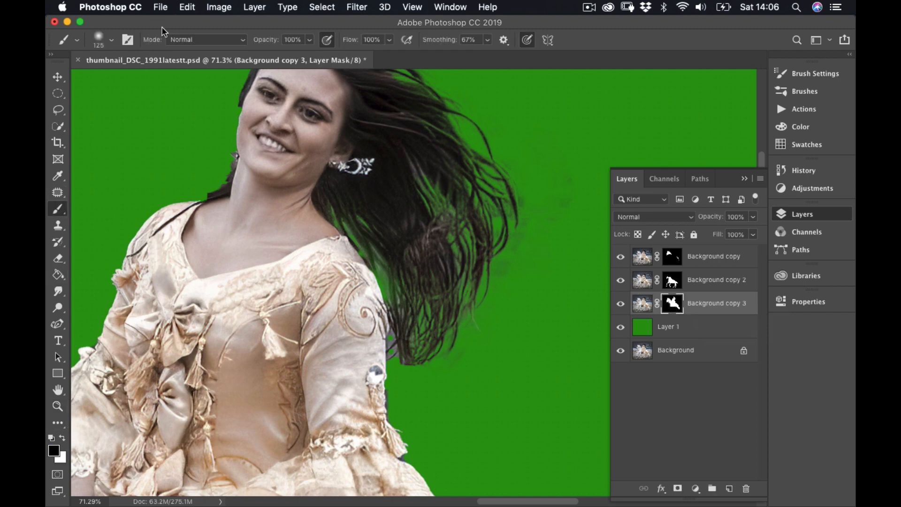
{"action": "left_click", "coordinate": [205, 40]}
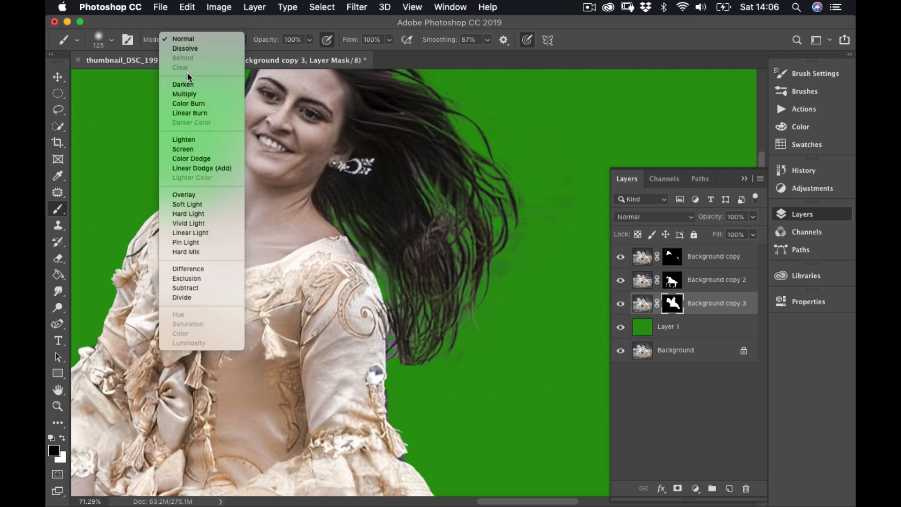
{"action": "left_click", "coordinate": [187, 194]}
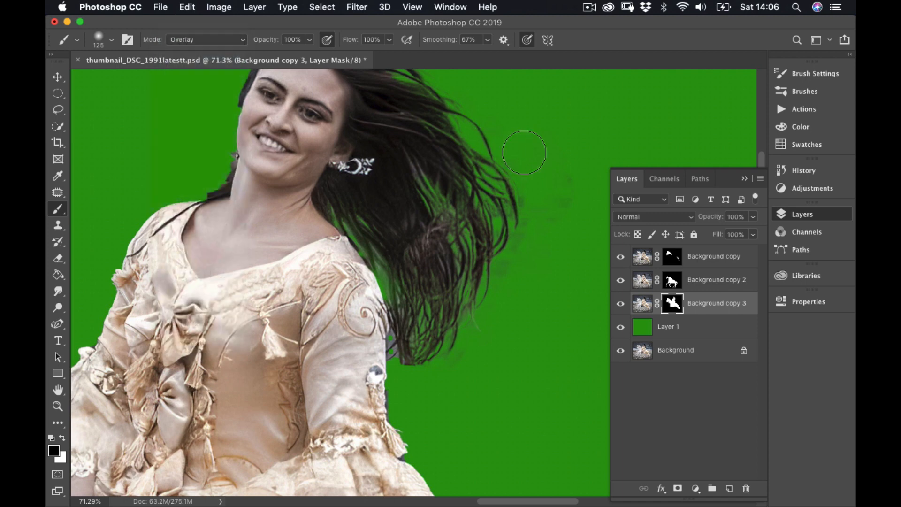
{"action": "left_click", "coordinate": [745, 179]}
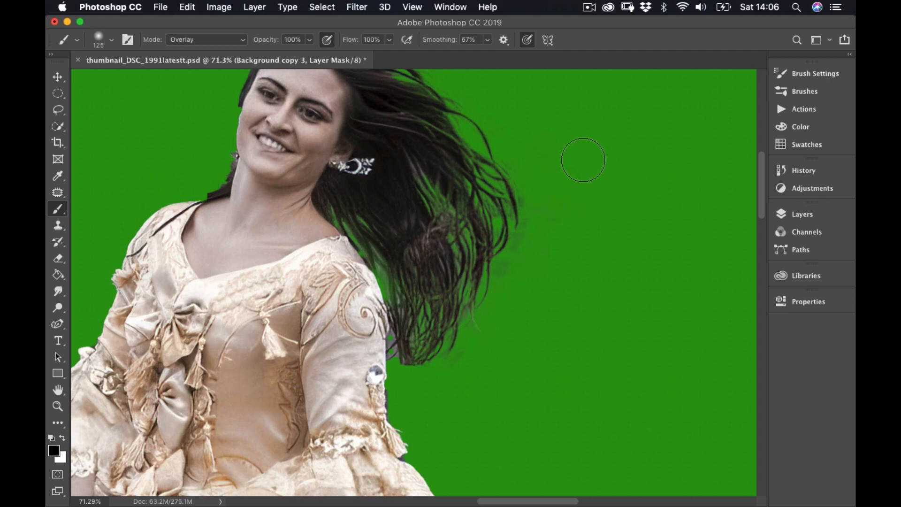
{"action": "left_click", "coordinate": [309, 40]}
{"action": "left_click", "coordinate": [266, 54]}
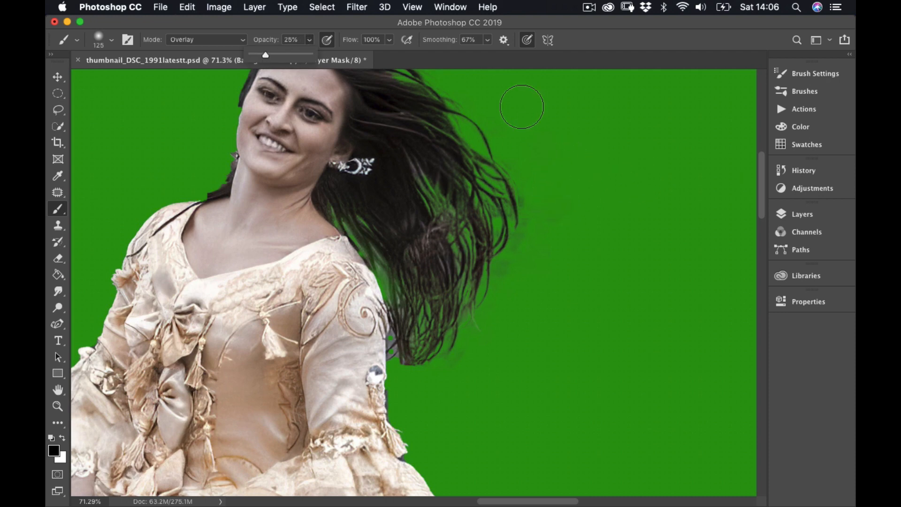
{"action": "left_click", "coordinate": [533, 186]}
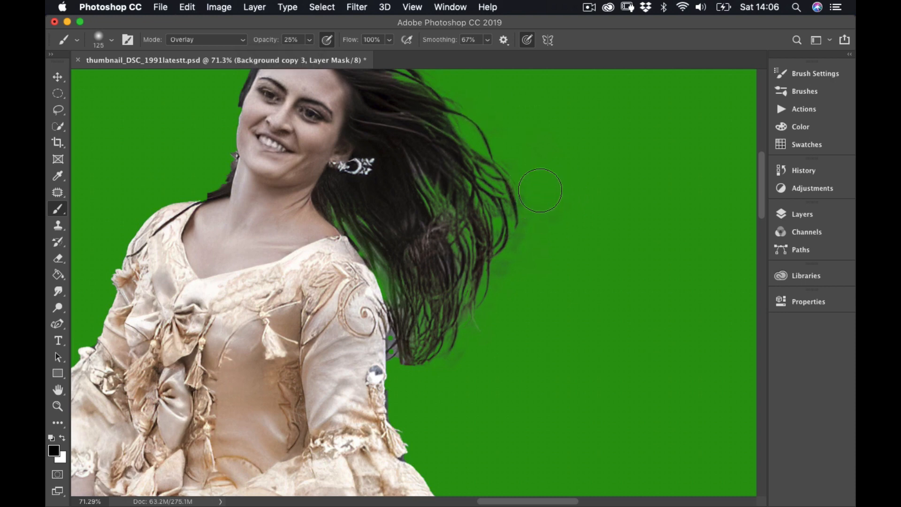
{"action": "mouse_move", "coordinate": [530, 237]}
{"action": "left_mouse_down"}
{"action": "mouse_move", "coordinate": [534, 219]}
{"action": "mouse_move", "coordinate": [548, 240]}
{"action": "mouse_move", "coordinate": [552, 179]}
{"action": "mouse_move", "coordinate": [525, 158]}
{"action": "mouse_move", "coordinate": [544, 223]}
{"action": "mouse_move", "coordinate": [539, 178]}
{"action": "mouse_move", "coordinate": [523, 269]}
{"action": "mouse_move", "coordinate": [502, 215]}
{"action": "mouse_move", "coordinate": [515, 242]}
{"action": "mouse_move", "coordinate": [516, 202]}
{"action": "mouse_move", "coordinate": [486, 200]}
{"action": "mouse_move", "coordinate": [516, 264]}
{"action": "mouse_move", "coordinate": [466, 155]}
{"action": "mouse_move", "coordinate": [504, 283]}
{"action": "mouse_move", "coordinate": [486, 166]}
{"action": "mouse_move", "coordinate": [522, 261]}
{"action": "mouse_move", "coordinate": [479, 307]}
{"action": "mouse_move", "coordinate": [460, 374]}
{"action": "mouse_move", "coordinate": [470, 347]}
{"action": "mouse_move", "coordinate": [438, 395]}
{"action": "mouse_move", "coordinate": [411, 382]}
{"action": "mouse_move", "coordinate": [404, 400]}
{"action": "left_mouse_up"}
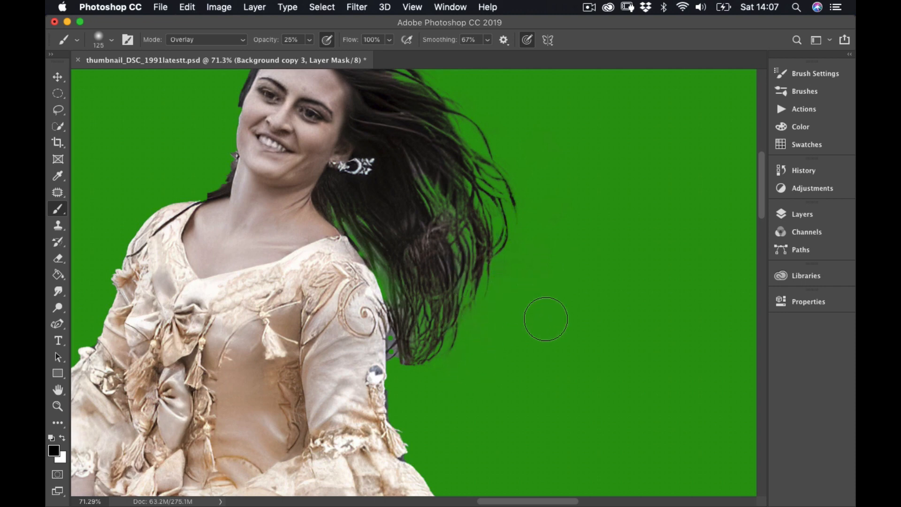
{"action": "scroll", "coordinate": [519, 299], "scroll_direction": "up", "scroll_amount": 5}
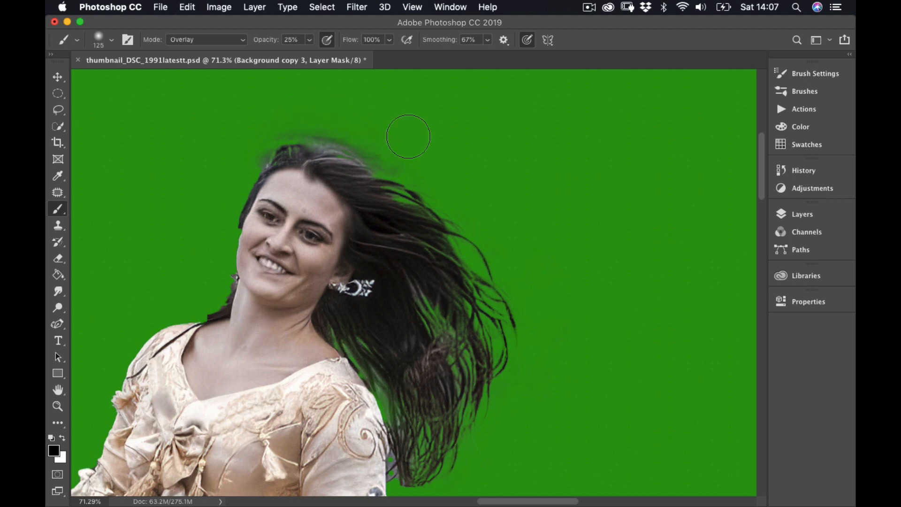
{"action": "mouse_move", "coordinate": [409, 137]}
{"action": "left_mouse_down"}
{"action": "mouse_move", "coordinate": [383, 132]}
{"action": "mouse_move", "coordinate": [395, 148]}
{"action": "left_mouse_up"}
Raise the brush opacity to 56% and paint away the halo above the rider's head and around the flowing hair
{"action": "left_click", "coordinate": [310, 39]}
{"action": "left_click_drag", "start_coordinate": [310, 55], "coordinate": [328, 54]}
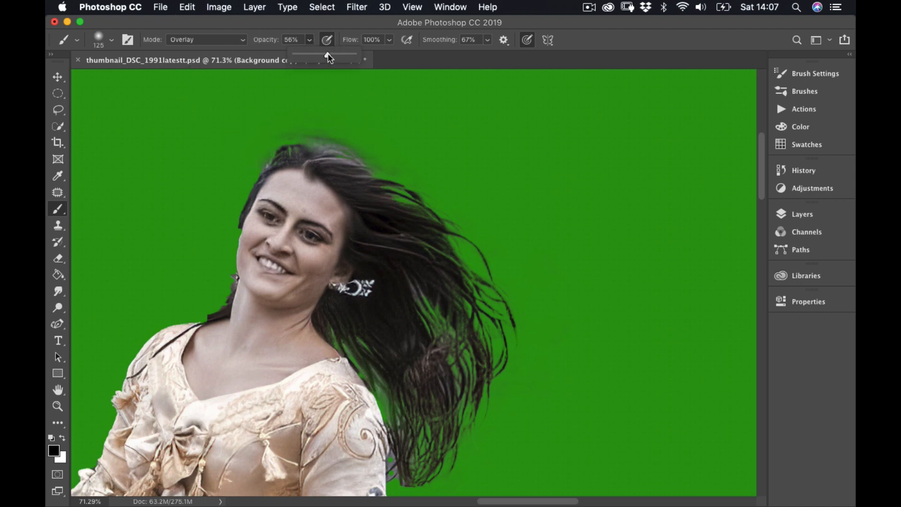
{"action": "left_click", "coordinate": [406, 140]}
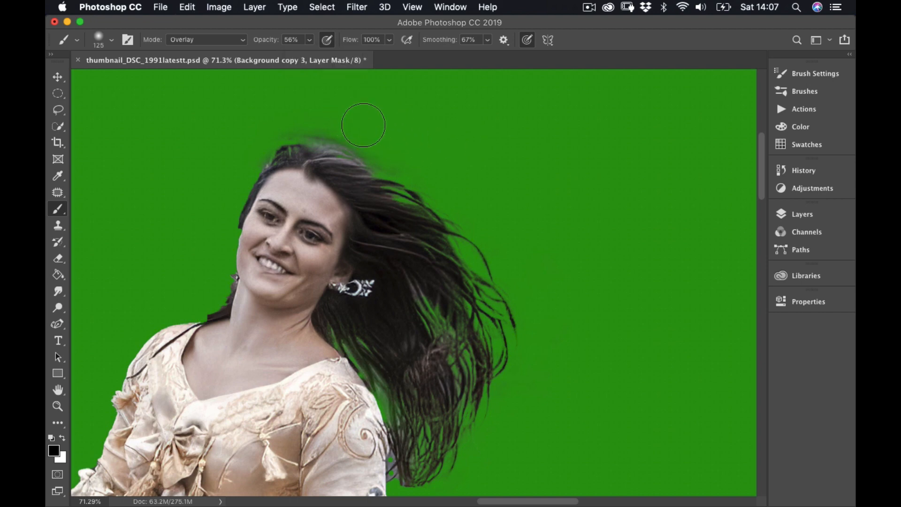
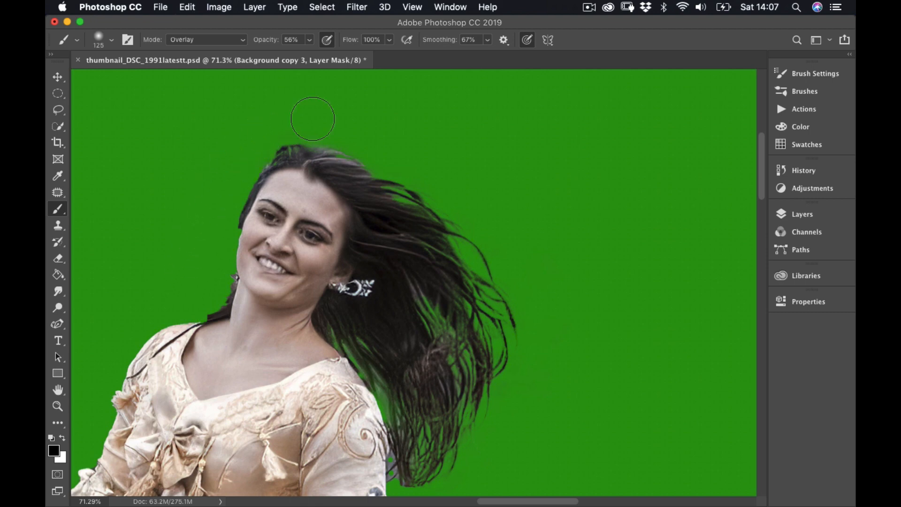
{"action": "left_click_drag", "start_coordinate": [514, 152], "coordinate": [543, 471]}
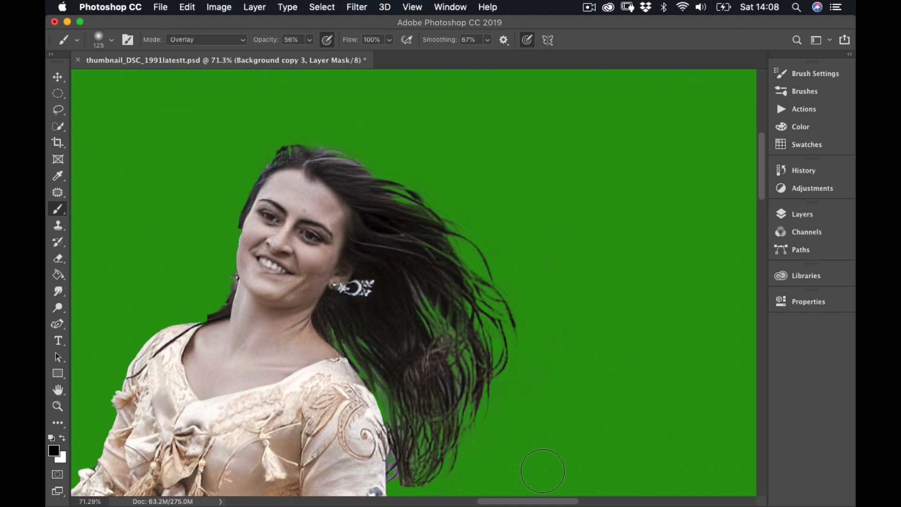
{"action": "scroll", "coordinate": [543, 470], "scroll_direction": "down", "scroll_amount": 1}
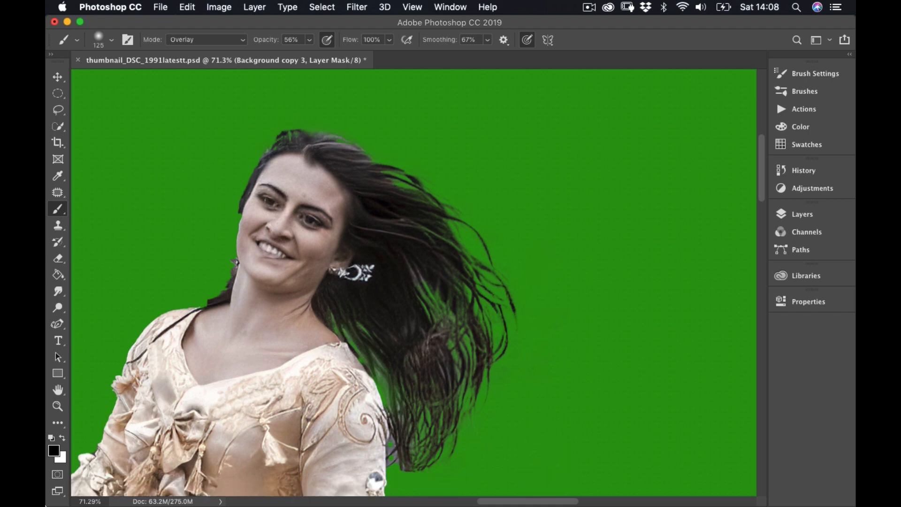
Paint black over the background haze along the horse's mane and ears on the Background copy 3 mask, using Overlay at 56% opacity
{"action": "double_click", "coordinate": [58, 390]}
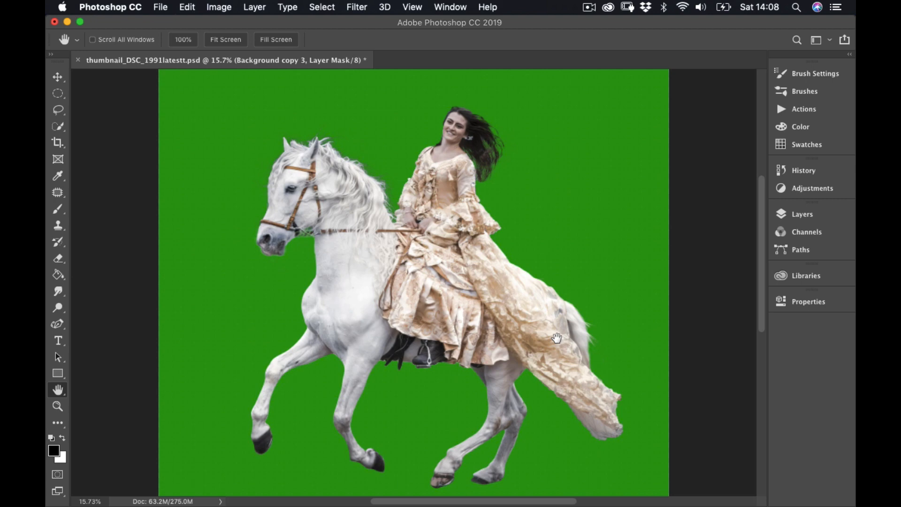
{"action": "key", "text": "z"}
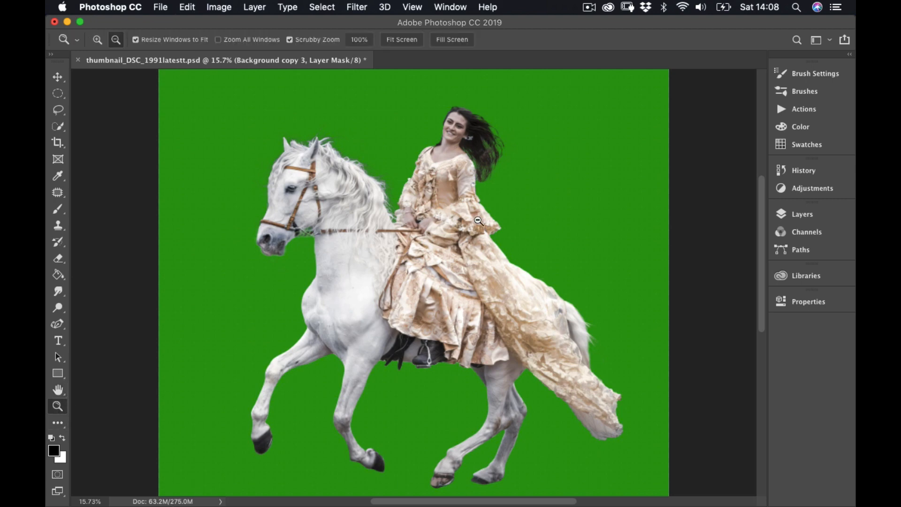
{"action": "left_click_drag", "start_coordinate": [428, 171], "coordinate": [486, 196]}
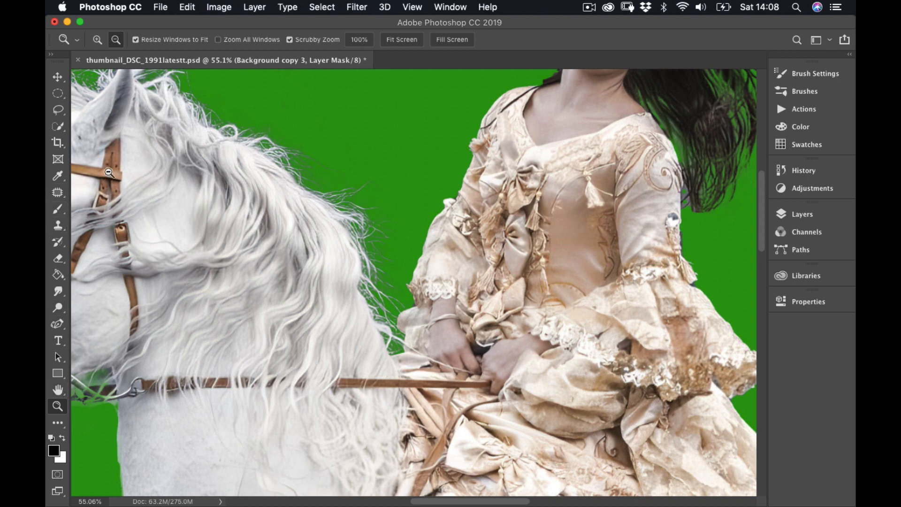
{"action": "left_click", "coordinate": [57, 211]}
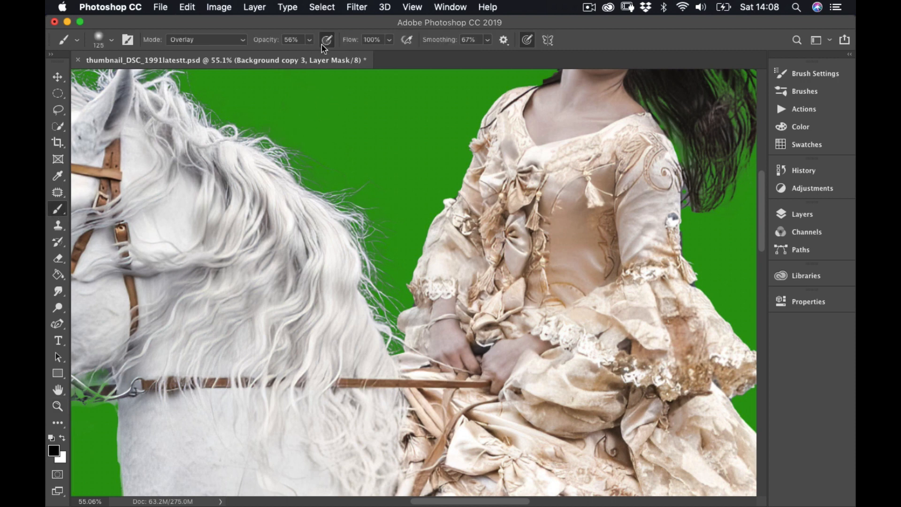
{"action": "left_click", "coordinate": [808, 216]}
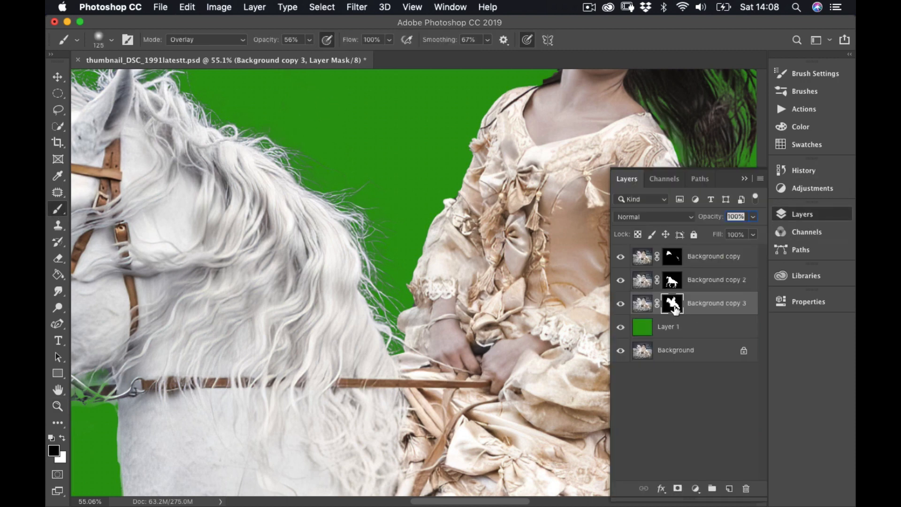
{"action": "left_click", "coordinate": [744, 180]}
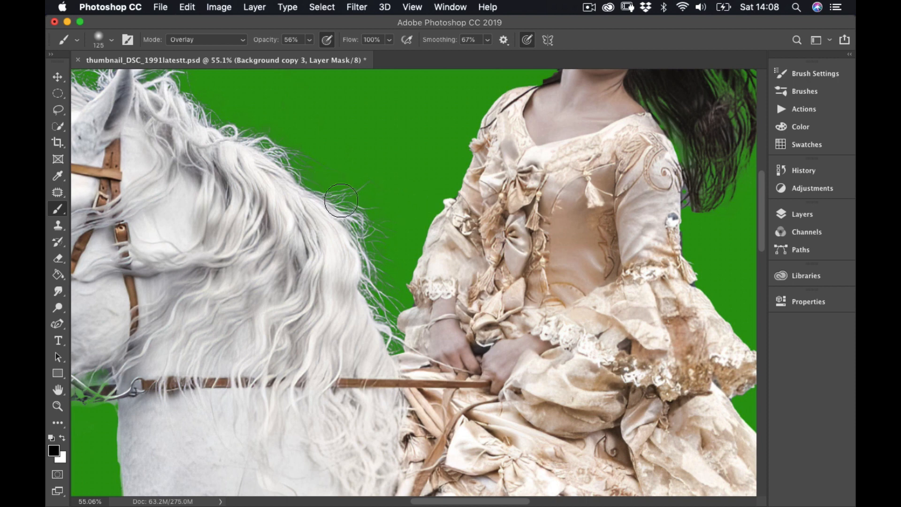
{"action": "left_click_drag", "start_coordinate": [375, 252], "coordinate": [380, 249]}
{"action": "left_click_drag", "start_coordinate": [227, 114], "coordinate": [220, 105]}
{"action": "mouse_move", "coordinate": [309, 162]}
{"action": "left_mouse_down"}
{"action": "mouse_move", "coordinate": [335, 186]}
{"action": "mouse_move", "coordinate": [320, 191]}
{"action": "mouse_move", "coordinate": [345, 175]}
{"action": "mouse_move", "coordinate": [370, 194]}
{"action": "left_mouse_up"}
{"action": "left_click_drag", "start_coordinate": [386, 283], "coordinate": [366, 251]}
{"action": "left_click_drag", "start_coordinate": [380, 302], "coordinate": [390, 331]}
{"action": "mouse_move", "coordinate": [231, 109]}
{"action": "left_mouse_down"}
{"action": "mouse_move", "coordinate": [250, 137]}
{"action": "mouse_move", "coordinate": [396, 198]}
{"action": "mouse_move", "coordinate": [386, 191]}
{"action": "left_mouse_up"}
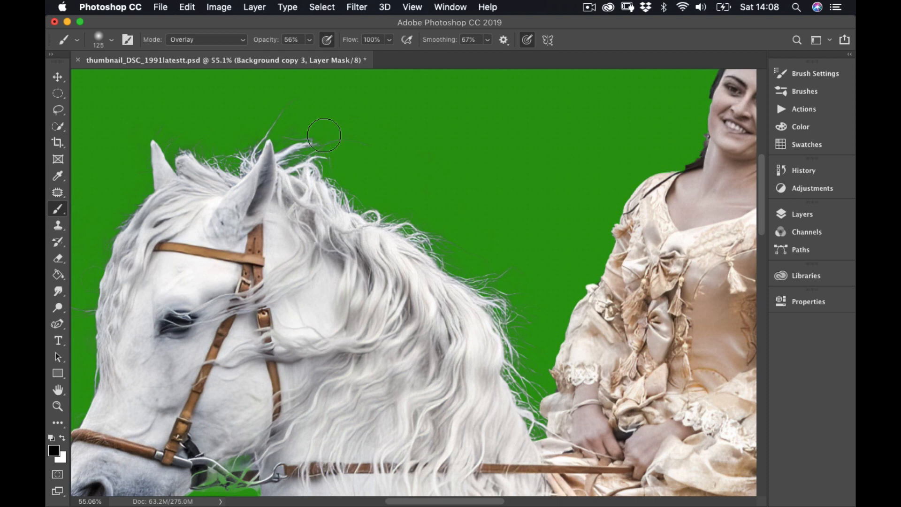
{"action": "mouse_move", "coordinate": [220, 156]}
{"action": "left_mouse_down"}
{"action": "mouse_move", "coordinate": [166, 141]}
{"action": "mouse_move", "coordinate": [161, 124]}
{"action": "left_mouse_up"}
Paint away the leftover background in the gap around the bit beneath the horse's jaw on the Background copy 3 mask
{"action": "scroll", "coordinate": [256, 215], "scroll_direction": "down", "scroll_amount": 5}
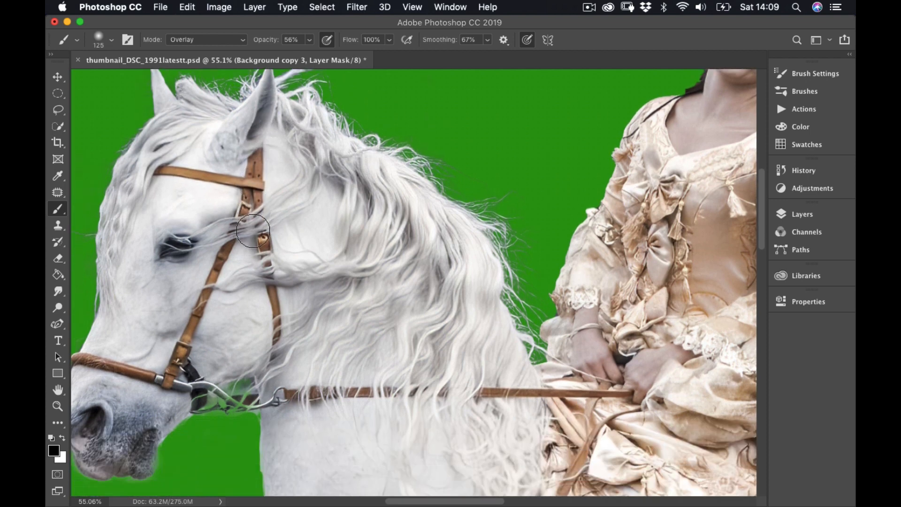
{"action": "scroll", "coordinate": [253, 230], "scroll_direction": "down", "scroll_amount": 4}
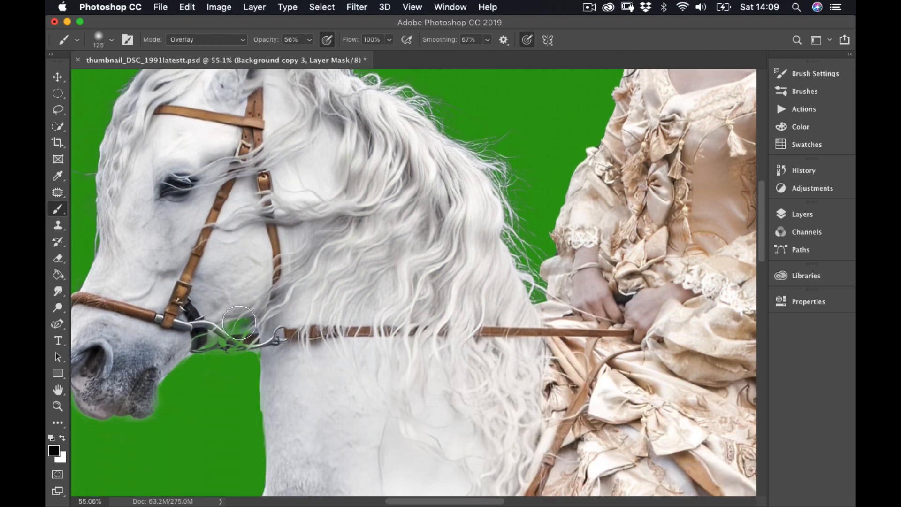
{"action": "mouse_move", "coordinate": [226, 350]}
{"action": "left_mouse_down"}
{"action": "mouse_move", "coordinate": [204, 354]}
{"action": "mouse_move", "coordinate": [202, 343]}
{"action": "mouse_move", "coordinate": [249, 366]}
{"action": "left_mouse_up"}
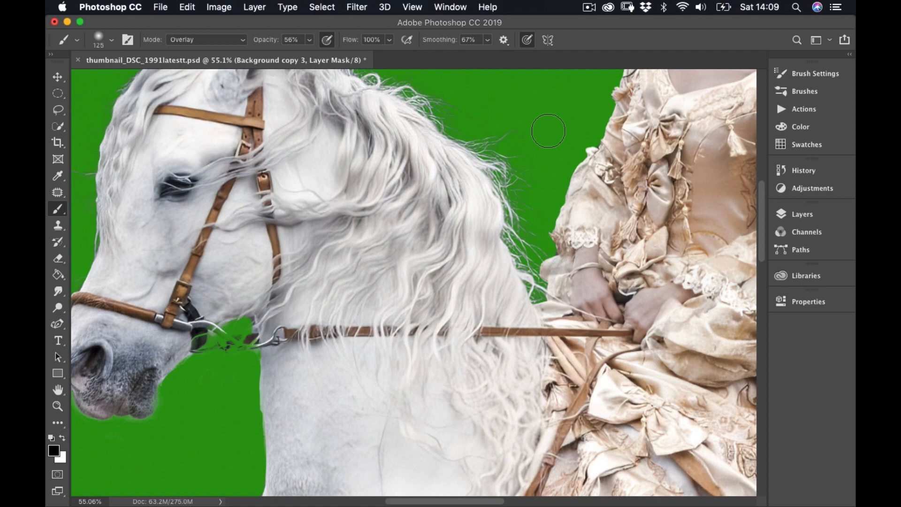
Lower the green Layer 1's opacity to 50% to reveal the original bit and rein beneath the horse's jaw
{"action": "key", "text": "z"}
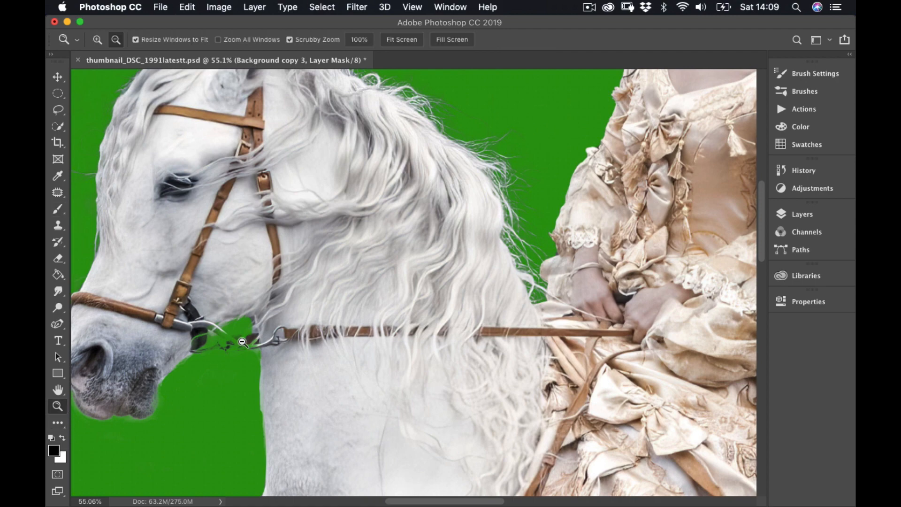
{"action": "left_click_drag", "start_coordinate": [229, 346], "coordinate": [295, 345]}
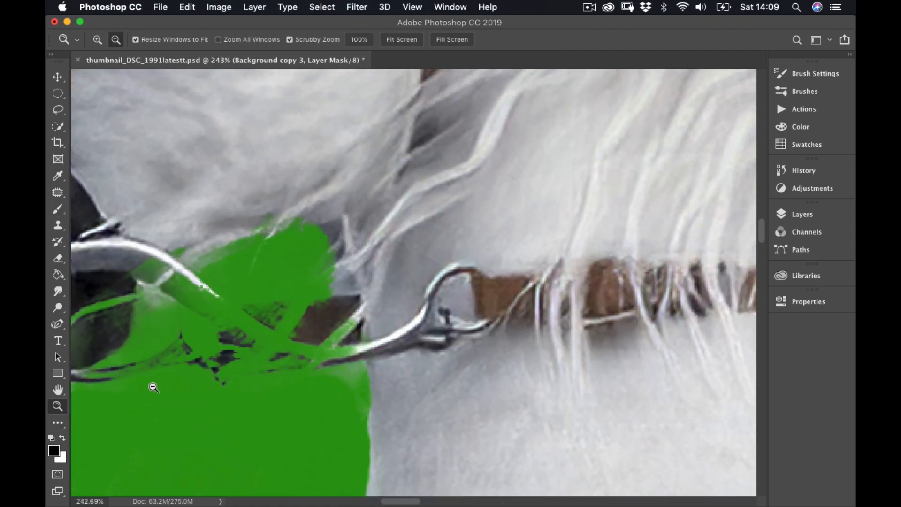
{"action": "scroll", "coordinate": [153, 387], "scroll_direction": "up", "scroll_amount": 1}
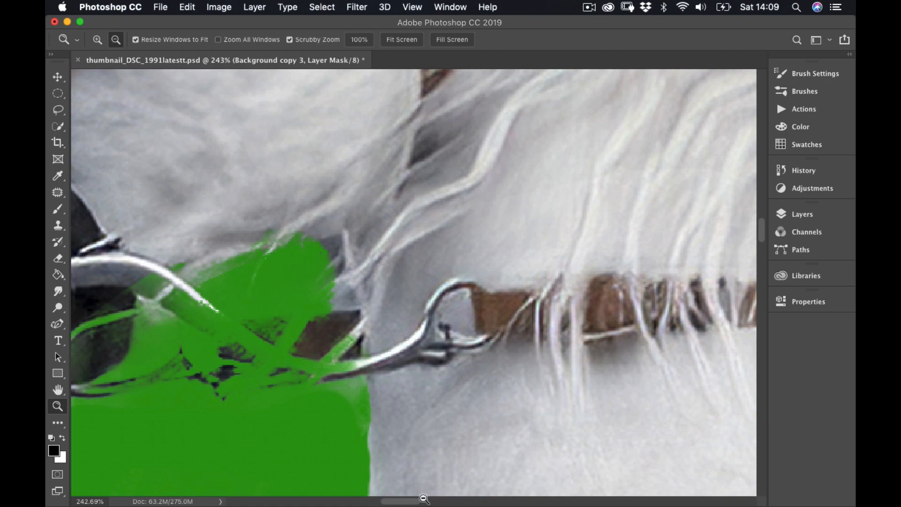
{"action": "left_click_drag", "start_coordinate": [415, 501], "coordinate": [396, 502]}
{"action": "left_click_drag", "start_coordinate": [399, 503], "coordinate": [403, 501]}
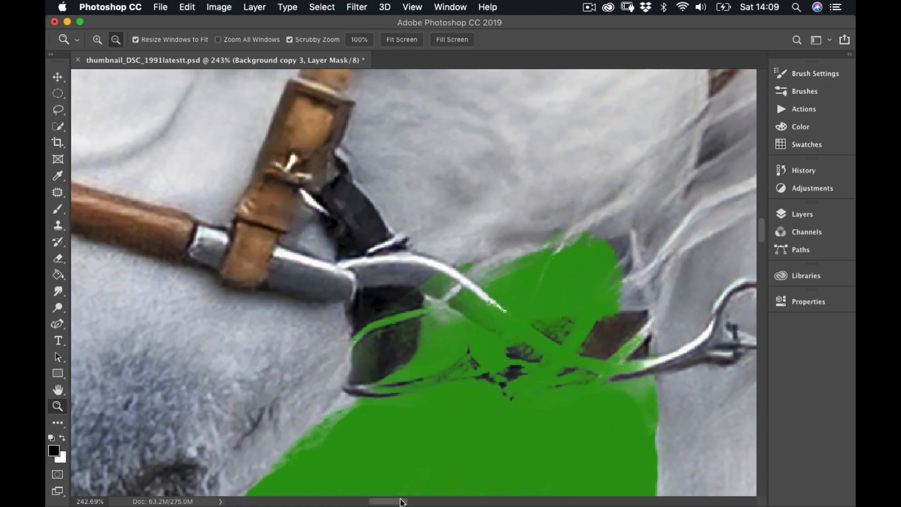
{"action": "left_click", "coordinate": [801, 216]}
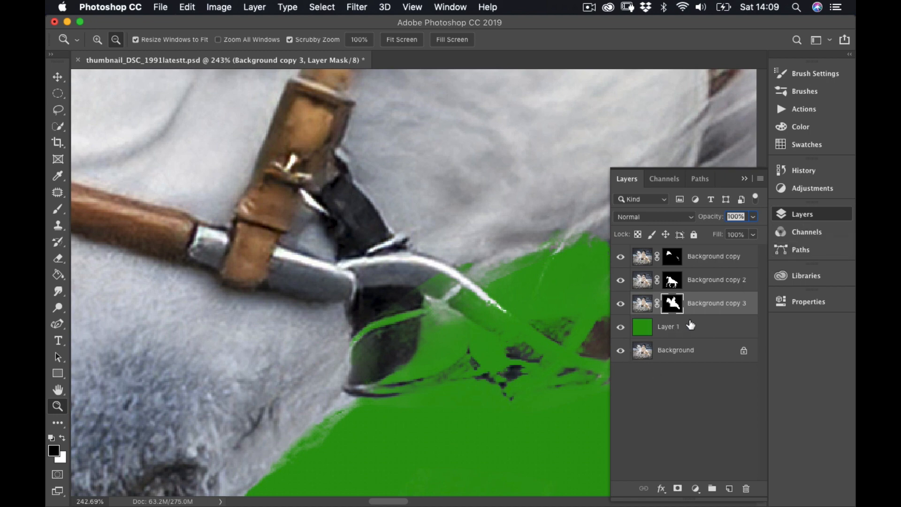
{"action": "left_click", "coordinate": [637, 328]}
{"action": "left_click", "coordinate": [753, 217]}
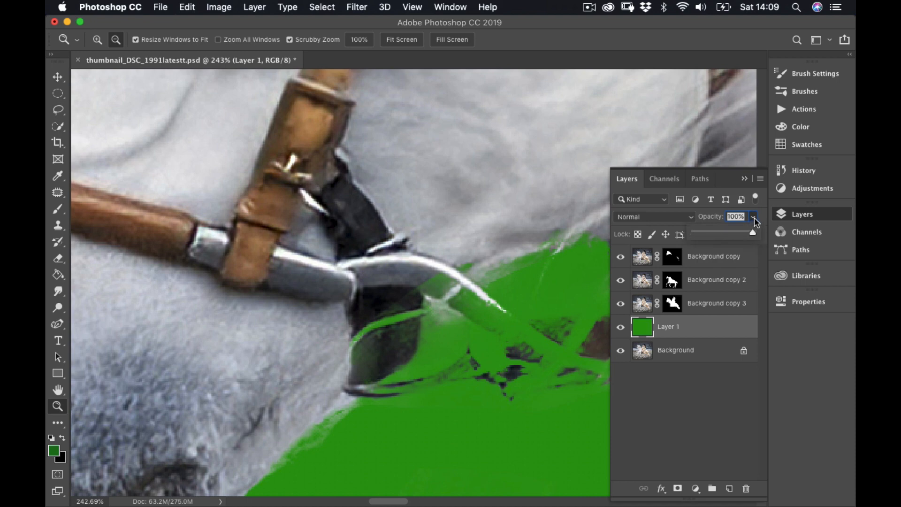
{"action": "left_click_drag", "start_coordinate": [742, 236], "coordinate": [725, 235]}
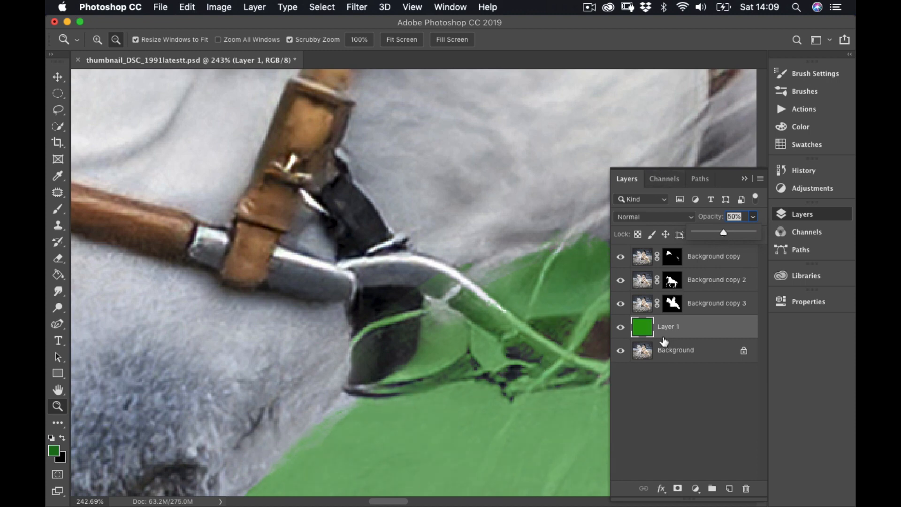
Target the Background copy 3 mask with a white brush in Normal blending mode
{"action": "left_click", "coordinate": [673, 308]}
{"action": "left_click", "coordinate": [672, 308]}
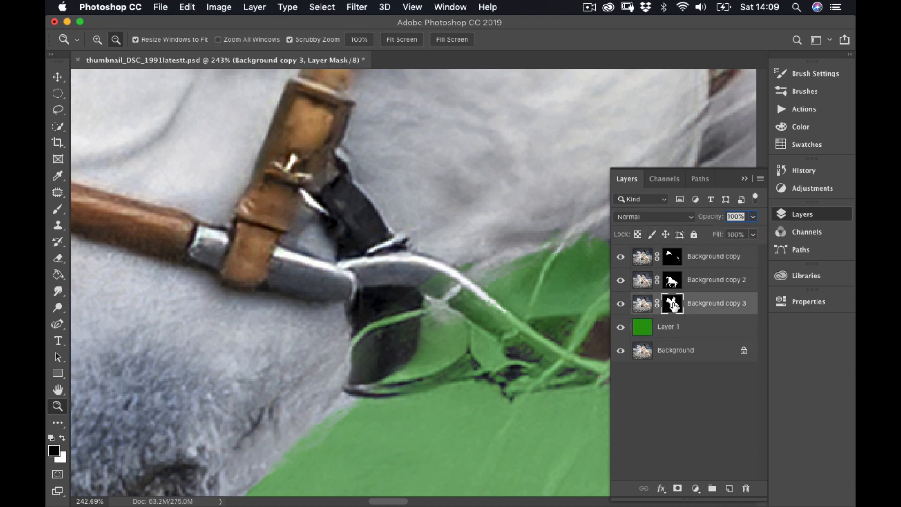
{"action": "left_click", "coordinate": [58, 210]}
{"action": "left_click", "coordinate": [62, 438]}
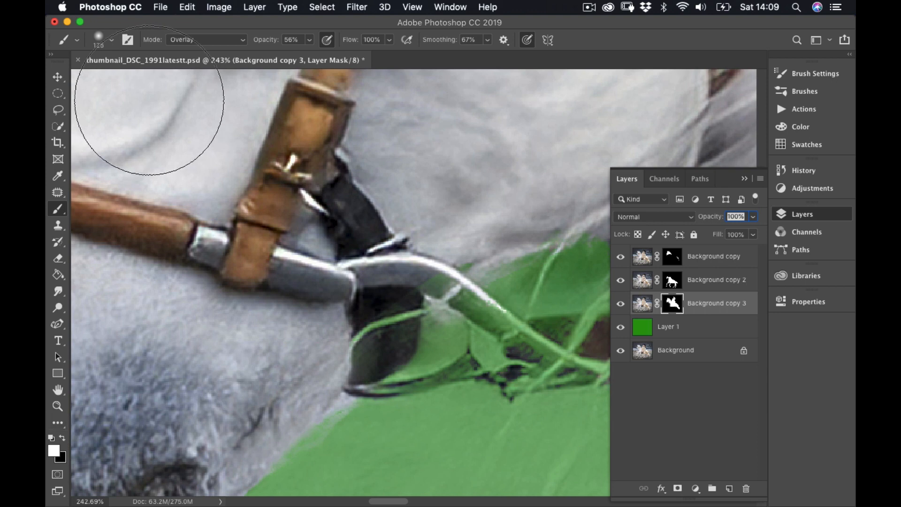
{"action": "left_click", "coordinate": [185, 39]}
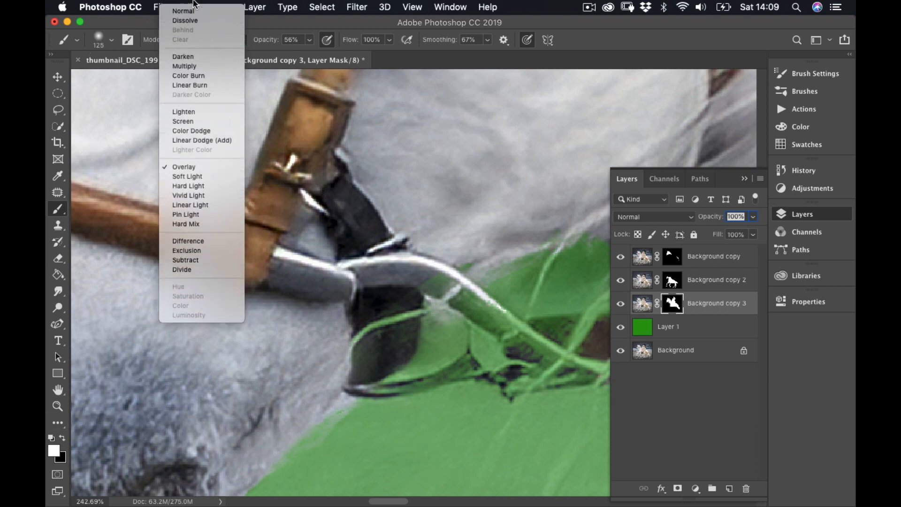
{"action": "left_click", "coordinate": [194, 9]}
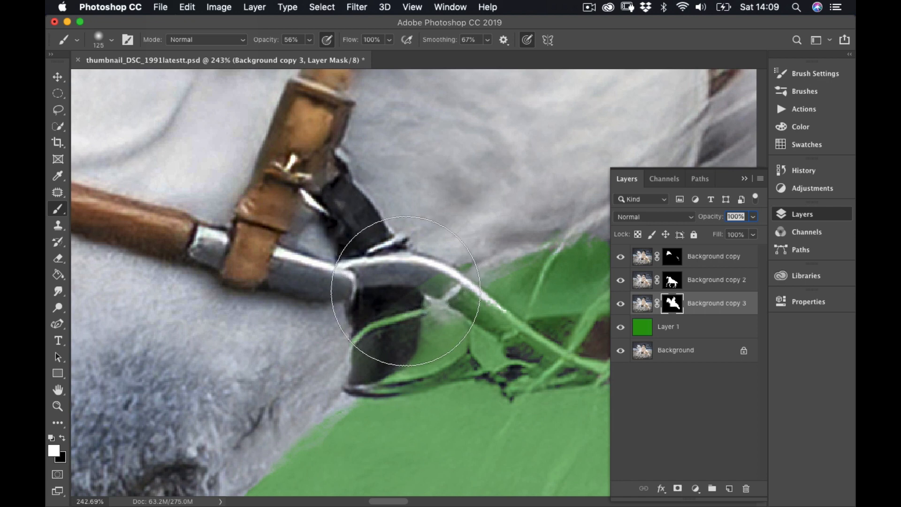
Reduce the brush size to 15 px and raise its opacity to 100%
{"action": "scroll", "coordinate": [406, 291], "scroll_direction": "down", "scroll_amount": 1}
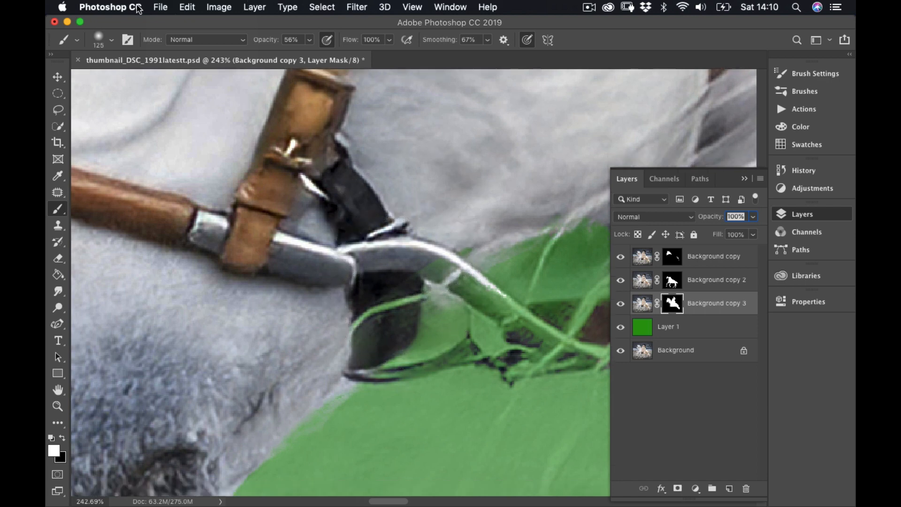
{"action": "key", "text": "bracketleft"}
{"action": "key", "text": "bracketleft"}
{"action": "key", "text": "bracketleft"}
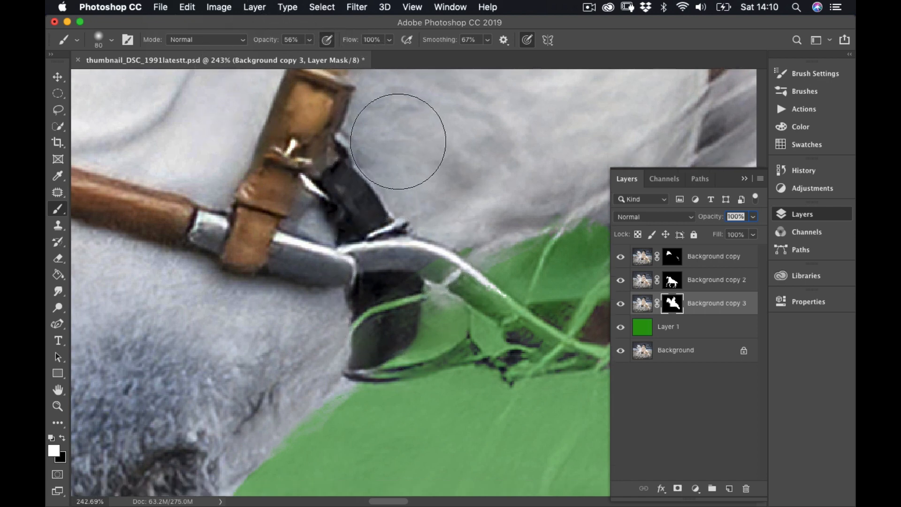
{"action": "key", "text": "bracketleft"}
{"action": "key", "text": "bracketleft"}
{"action": "key", "text": "bracketleft"}
{"action": "key", "text": "bracketleft"}
{"action": "key", "text": "bracketleft"}
{"action": "key", "text": "bracketleft"}
{"action": "key", "text": "bracketleft"}
{"action": "key", "text": "bracketleft"}
{"action": "key", "text": "bracketleft"}
{"action": "key", "text": "bracketleft"}
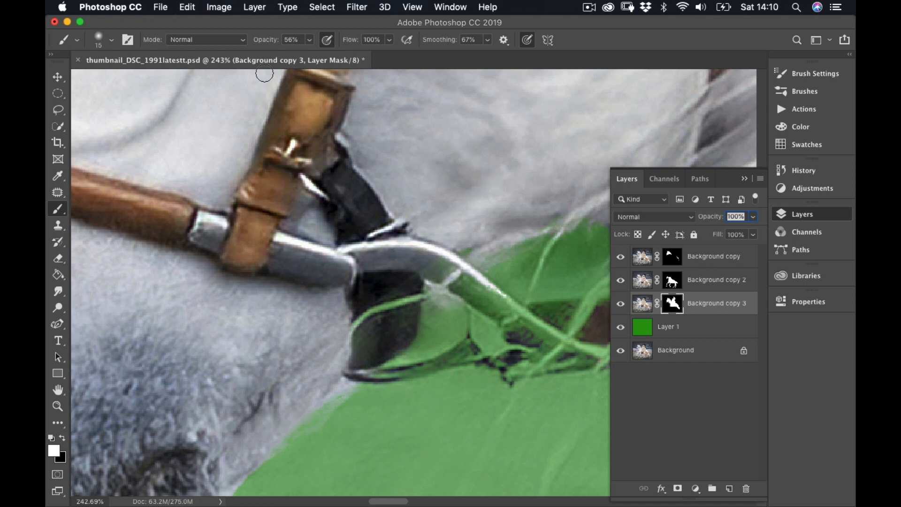
{"action": "left_click", "coordinate": [310, 41]}
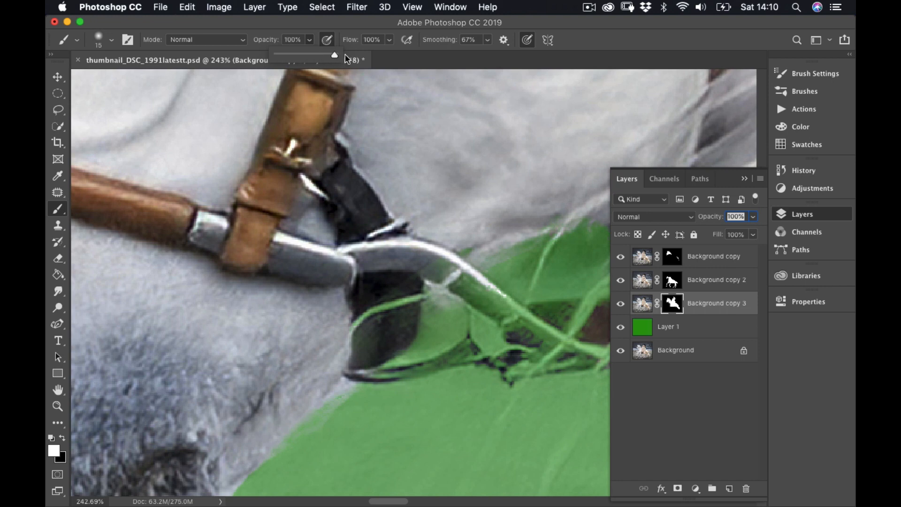
Paint white on the Background copy 3 mask to restore the metal bit shank and the pale curved line across the dark strap
{"action": "left_click", "coordinate": [402, 259]}
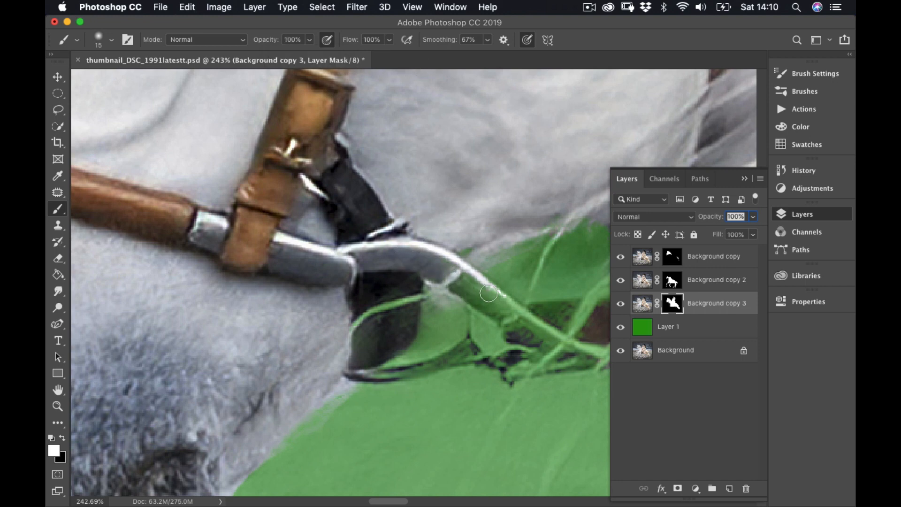
{"action": "mouse_move", "coordinate": [441, 270]}
{"action": "left_mouse_down"}
{"action": "mouse_move", "coordinate": [526, 332]}
{"action": "mouse_move", "coordinate": [520, 319]}
{"action": "mouse_move", "coordinate": [567, 316]}
{"action": "mouse_move", "coordinate": [529, 315]}
{"action": "mouse_move", "coordinate": [579, 314]}
{"action": "mouse_move", "coordinate": [564, 320]}
{"action": "mouse_move", "coordinate": [577, 329]}
{"action": "mouse_move", "coordinate": [557, 337]}
{"action": "mouse_move", "coordinate": [524, 331]}
{"action": "left_mouse_up"}
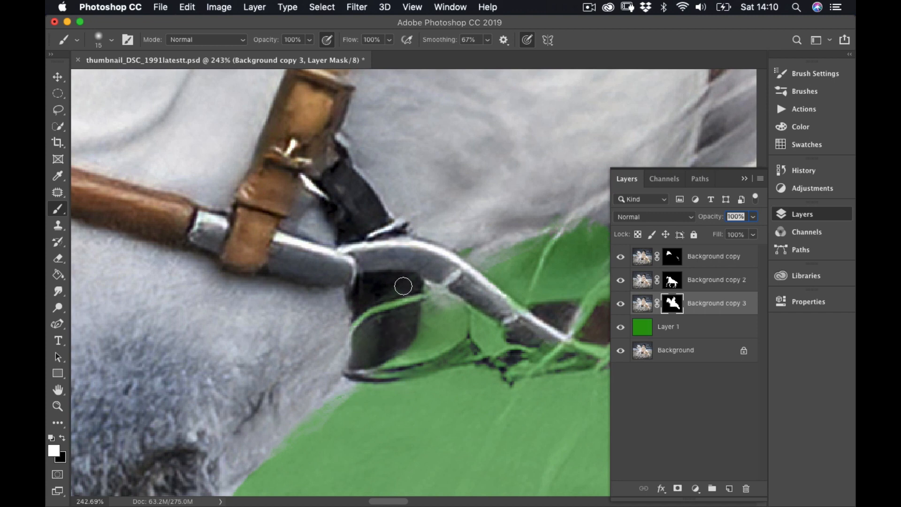
{"action": "mouse_move", "coordinate": [410, 300]}
{"action": "left_mouse_down"}
{"action": "mouse_move", "coordinate": [357, 330]}
{"action": "mouse_move", "coordinate": [370, 292]}
{"action": "left_mouse_up"}
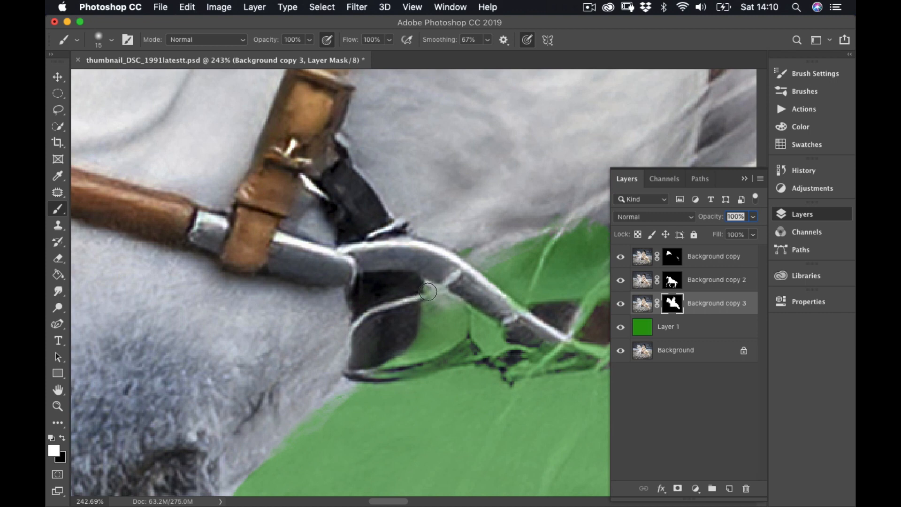
Toggle the Background layer to check for missing bit parts, and paint back the dark lower bar with a 9 px brush
{"action": "key", "text": "bracketleft"}
{"action": "key", "text": "bracketleft"}
{"action": "key", "text": "bracketleft"}
{"action": "left_click", "coordinate": [620, 351]}
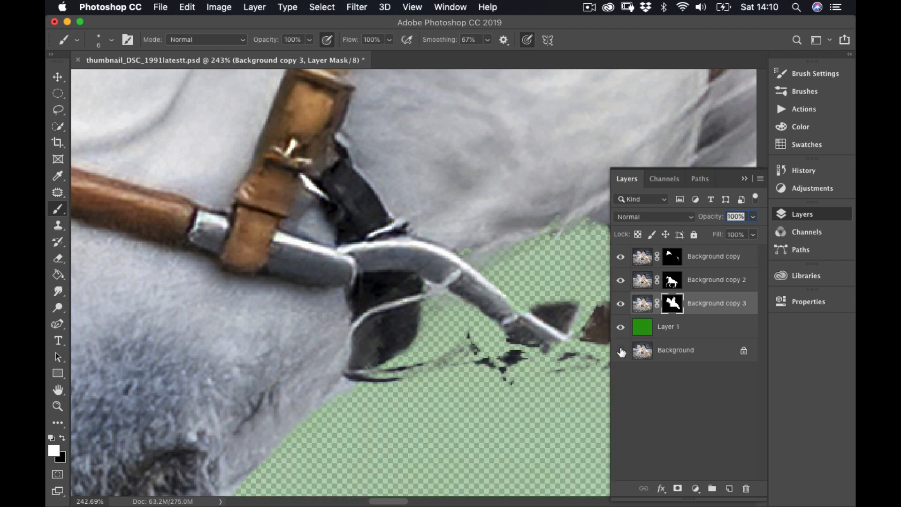
{"action": "left_click", "coordinate": [621, 351]}
{"action": "left_click", "coordinate": [621, 351]}
{"action": "left_click", "coordinate": [620, 351]}
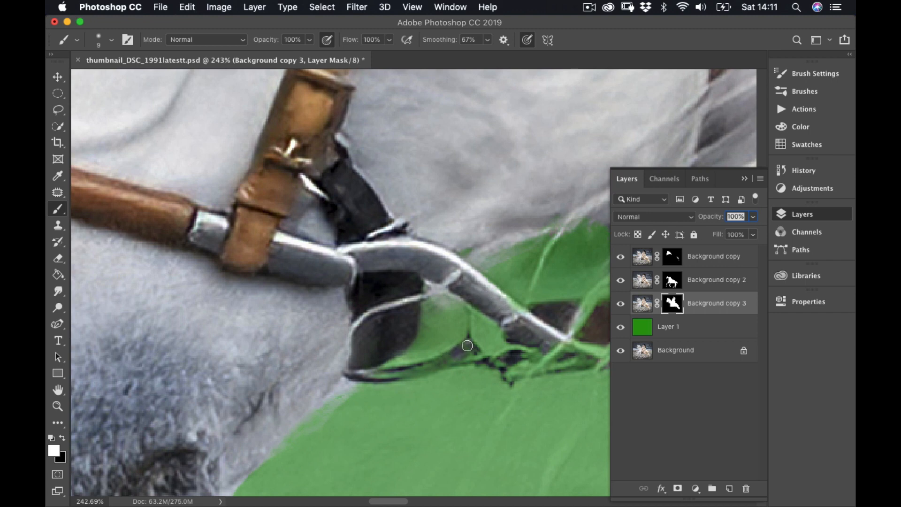
{"action": "mouse_move", "coordinate": [468, 347]}
{"action": "left_mouse_down"}
{"action": "mouse_move", "coordinate": [420, 372]}
{"action": "mouse_move", "coordinate": [441, 360]}
{"action": "mouse_move", "coordinate": [396, 373]}
{"action": "mouse_move", "coordinate": [427, 369]}
{"action": "mouse_move", "coordinate": [360, 365]}
{"action": "mouse_move", "coordinate": [379, 370]}
{"action": "left_mouse_up"}
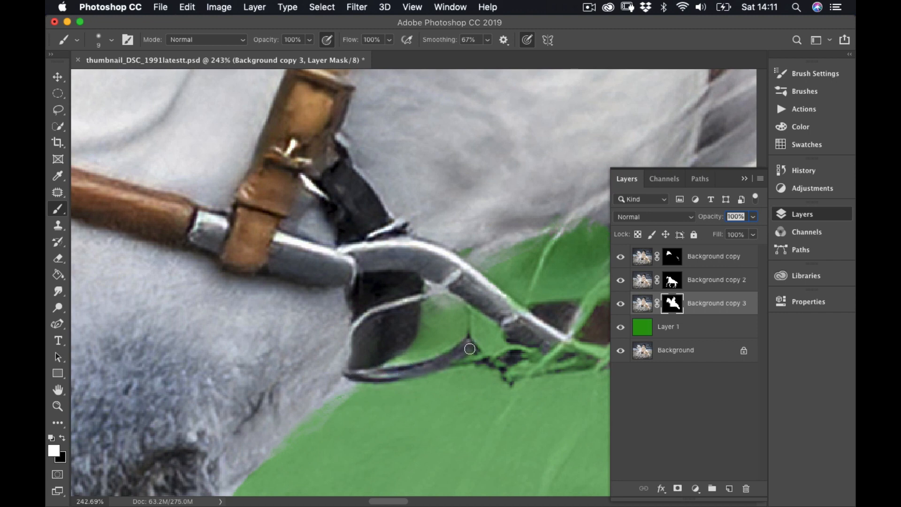
{"action": "mouse_move", "coordinate": [473, 355]}
{"action": "left_mouse_down"}
{"action": "mouse_move", "coordinate": [498, 363]}
{"action": "mouse_move", "coordinate": [469, 352]}
{"action": "mouse_move", "coordinate": [502, 366]}
{"action": "mouse_move", "coordinate": [518, 356]}
{"action": "mouse_move", "coordinate": [504, 369]}
{"action": "mouse_move", "coordinate": [506, 382]}
{"action": "mouse_move", "coordinate": [513, 354]}
{"action": "mouse_move", "coordinate": [534, 353]}
{"action": "mouse_move", "coordinate": [509, 356]}
{"action": "mouse_move", "coordinate": [546, 350]}
{"action": "left_mouse_up"}
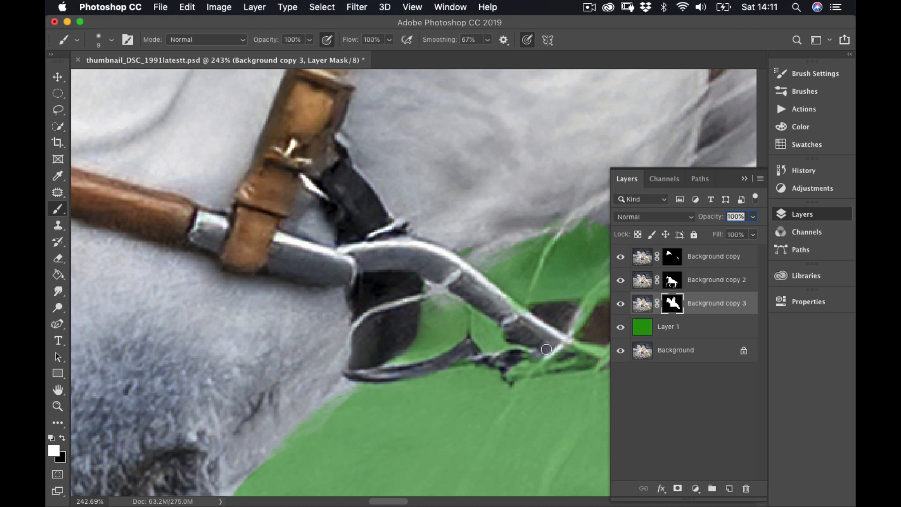
Paint back the pale mane strands crossing the bit and the metal joint and lower bar leading to the rein
{"action": "mouse_move", "coordinate": [515, 323]}
{"action": "left_mouse_down"}
{"action": "mouse_move", "coordinate": [531, 330]}
{"action": "mouse_move", "coordinate": [519, 327]}
{"action": "mouse_move", "coordinate": [530, 311]}
{"action": "mouse_move", "coordinate": [543, 311]}
{"action": "mouse_move", "coordinate": [356, 246]}
{"action": "left_mouse_up"}
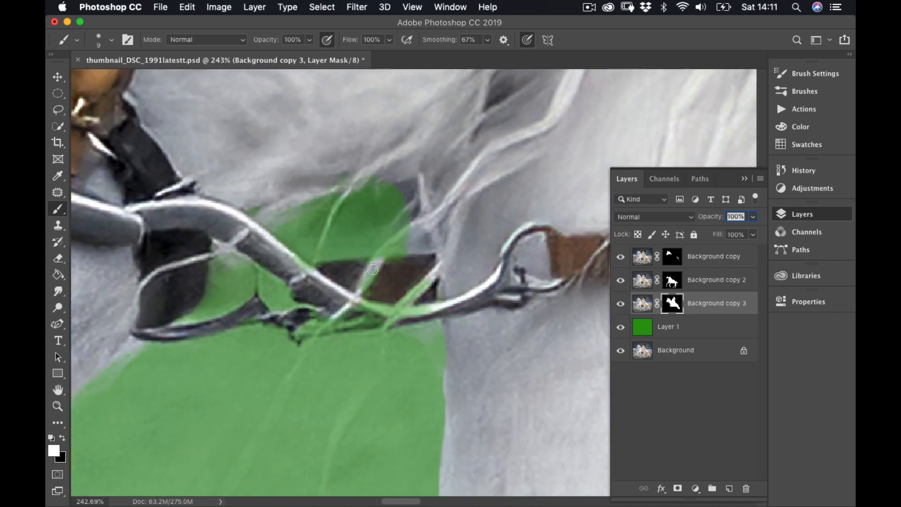
{"action": "mouse_move", "coordinate": [375, 278]}
{"action": "left_mouse_down"}
{"action": "mouse_move", "coordinate": [378, 256]}
{"action": "mouse_move", "coordinate": [427, 223]}
{"action": "left_mouse_up"}
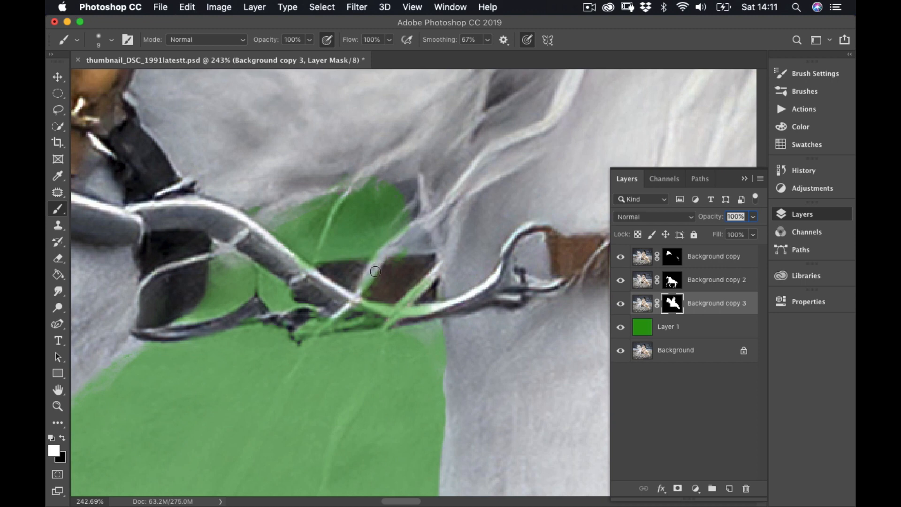
{"action": "mouse_move", "coordinate": [347, 305]}
{"action": "left_mouse_down"}
{"action": "mouse_move", "coordinate": [413, 308]}
{"action": "mouse_move", "coordinate": [423, 282]}
{"action": "left_mouse_up"}
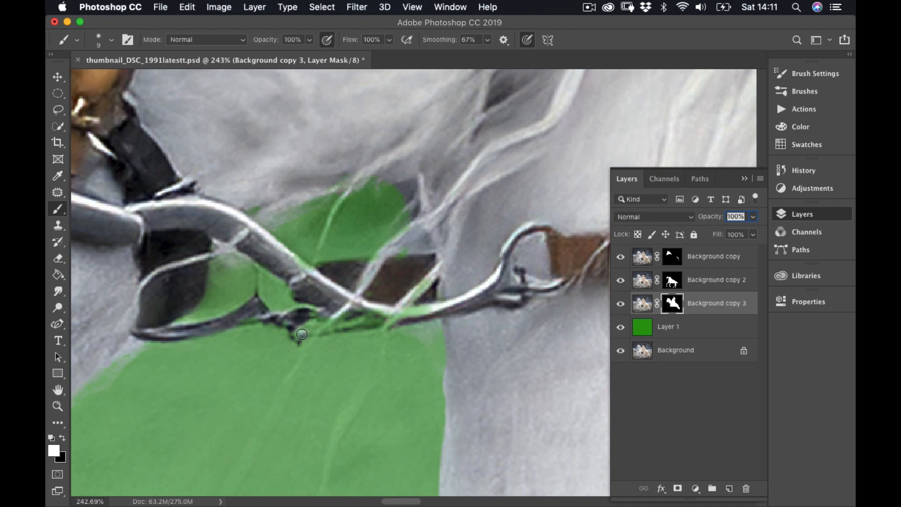
{"action": "left_click_drag", "start_coordinate": [302, 334], "coordinate": [387, 315]}
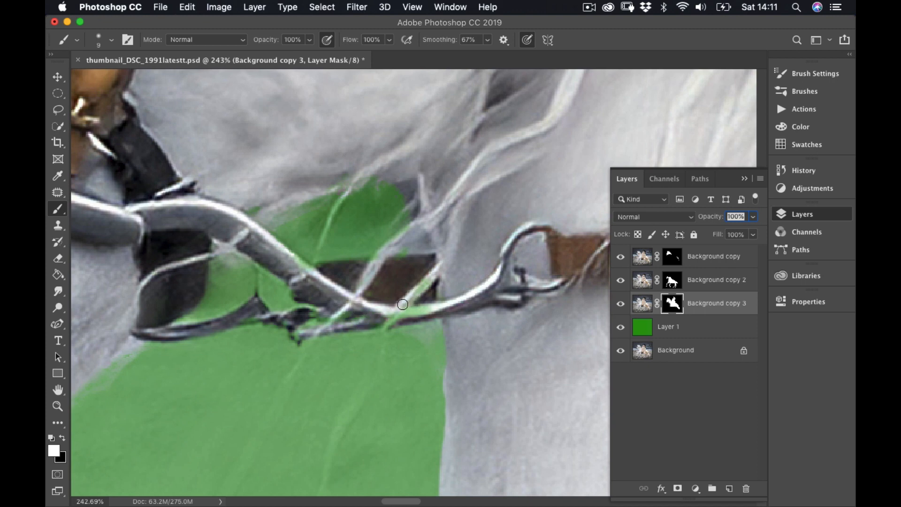
Raise the brush hardness to 94% and restore the remaining green-tinted parts where the strands cross the bit and rein
{"action": "left_click", "coordinate": [111, 42]}
{"action": "left_click_drag", "start_coordinate": [124, 106], "coordinate": [151, 107]}
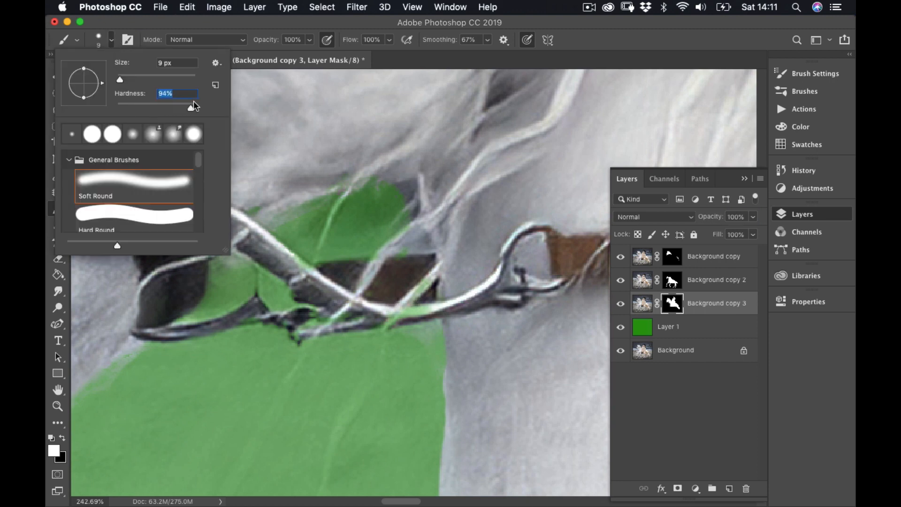
{"action": "left_click", "coordinate": [656, 33]}
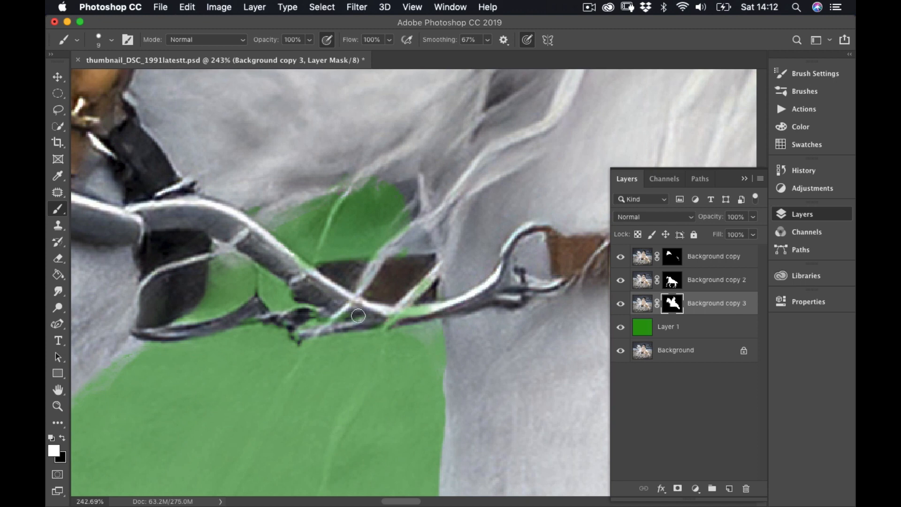
{"action": "mouse_move", "coordinate": [414, 317]}
{"action": "left_mouse_down"}
{"action": "mouse_move", "coordinate": [391, 320]}
{"action": "mouse_move", "coordinate": [448, 304]}
{"action": "mouse_move", "coordinate": [421, 316]}
{"action": "mouse_move", "coordinate": [432, 311]}
{"action": "mouse_move", "coordinate": [433, 276]}
{"action": "mouse_move", "coordinate": [407, 299]}
{"action": "mouse_move", "coordinate": [437, 271]}
{"action": "mouse_move", "coordinate": [410, 293]}
{"action": "left_mouse_up"}
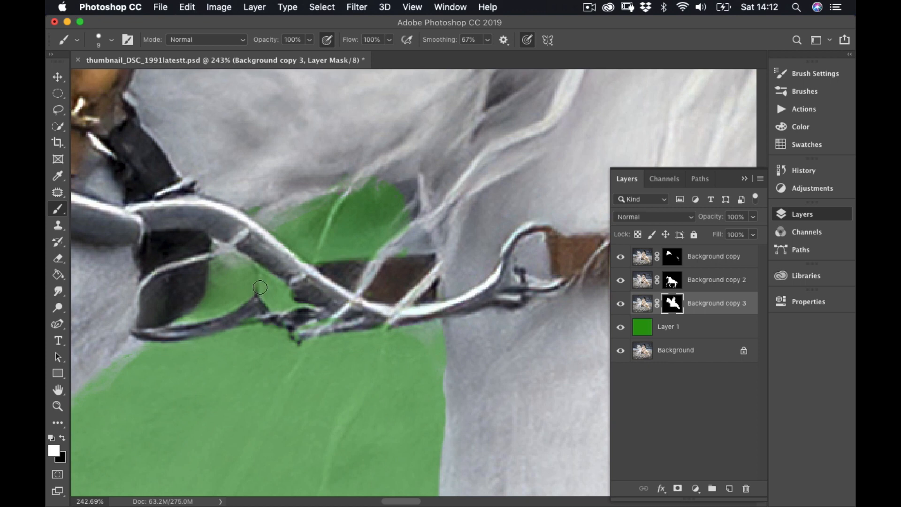
Paint back the thin vertical line in the gap between the bit shank and lower bar, adjusting the brush to 8 px
{"action": "key", "text": "bracketleft"}
{"action": "key", "text": "bracketleft"}
{"action": "key", "text": "bracketleft"}
{"action": "key", "text": "bracketleft"}
{"action": "key", "text": "bracketright"}
{"action": "key", "text": "bracketright"}
{"action": "key", "text": "bracketright"}
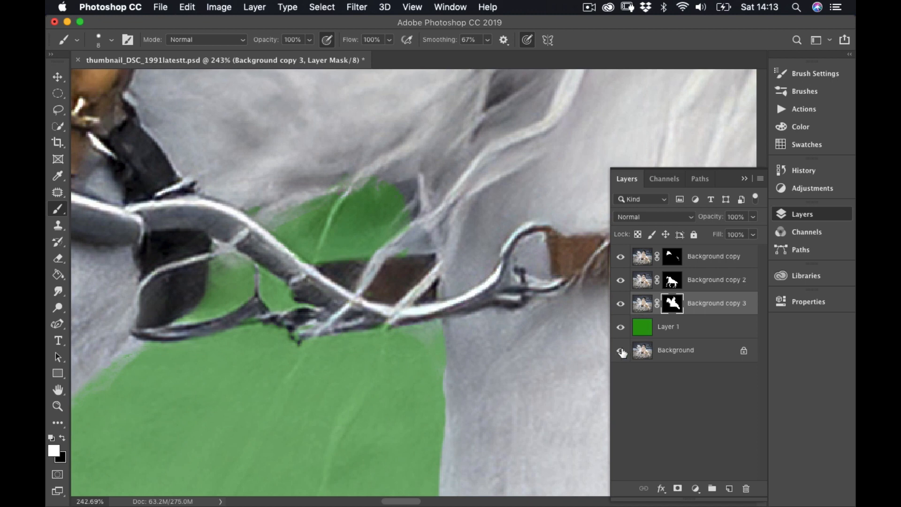
Hide the Background layer and the green Layer 1 to view the whole cutout on transparency
{"action": "left_click", "coordinate": [621, 351]}
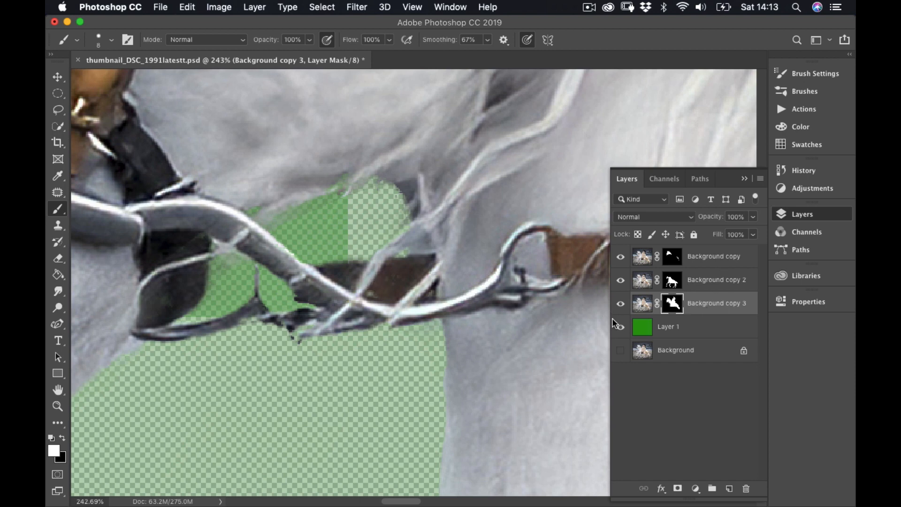
{"action": "left_click", "coordinate": [621, 328]}
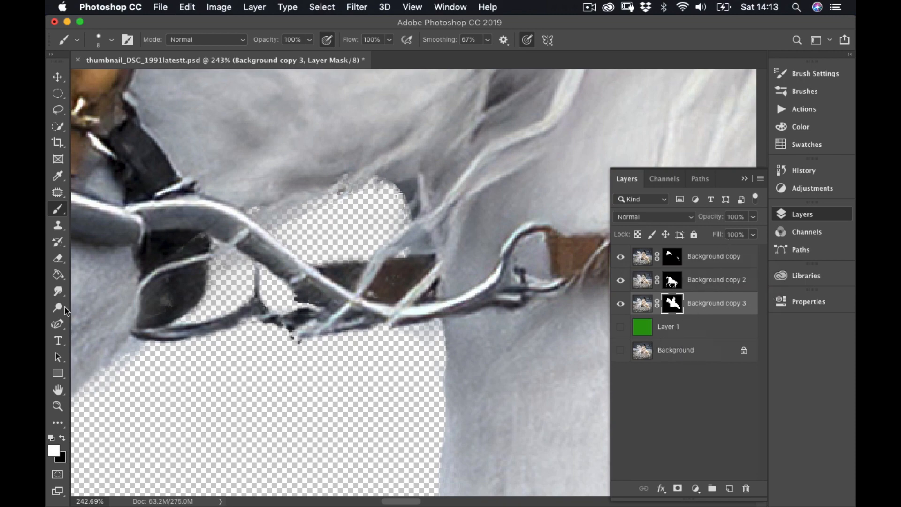
{"action": "double_click", "coordinate": [52, 392]}
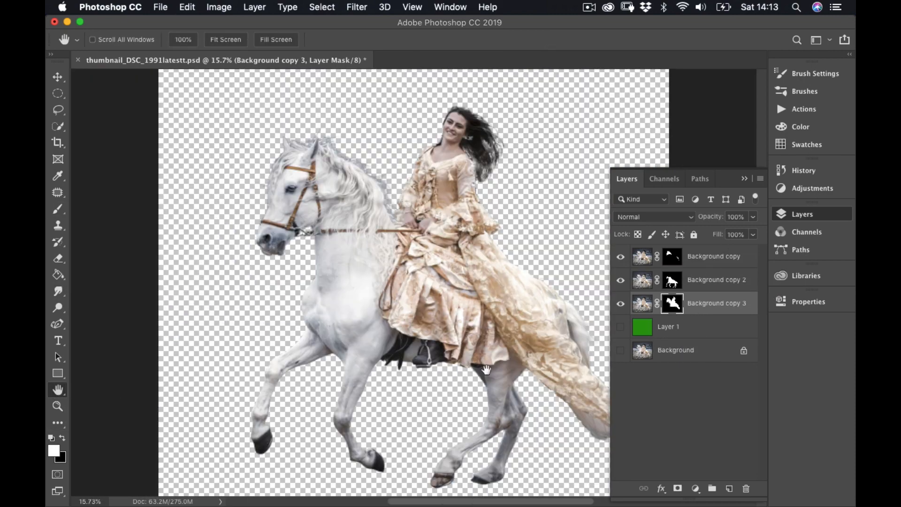
Show the green Layer 1 and set its opacity to 100%
{"action": "left_click", "coordinate": [621, 327]}
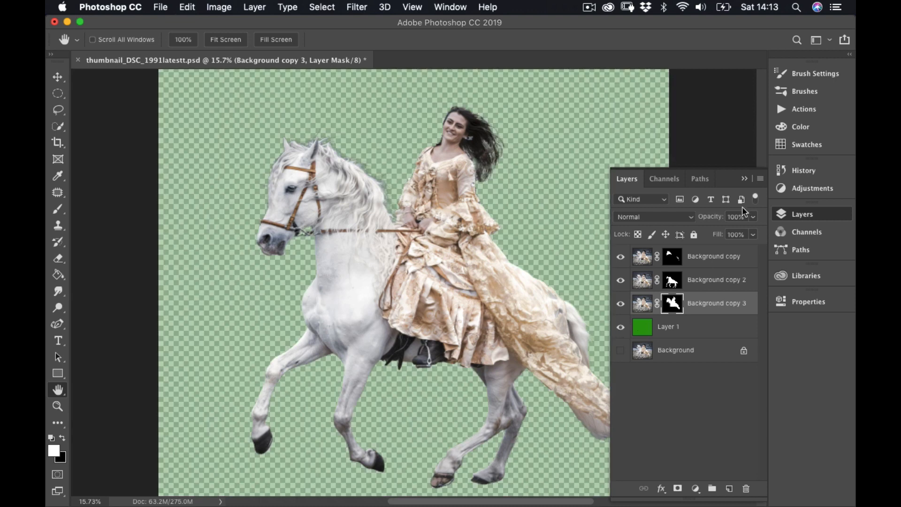
{"action": "left_click", "coordinate": [753, 216]}
{"action": "left_click_drag", "start_coordinate": [754, 233], "coordinate": [762, 235]}
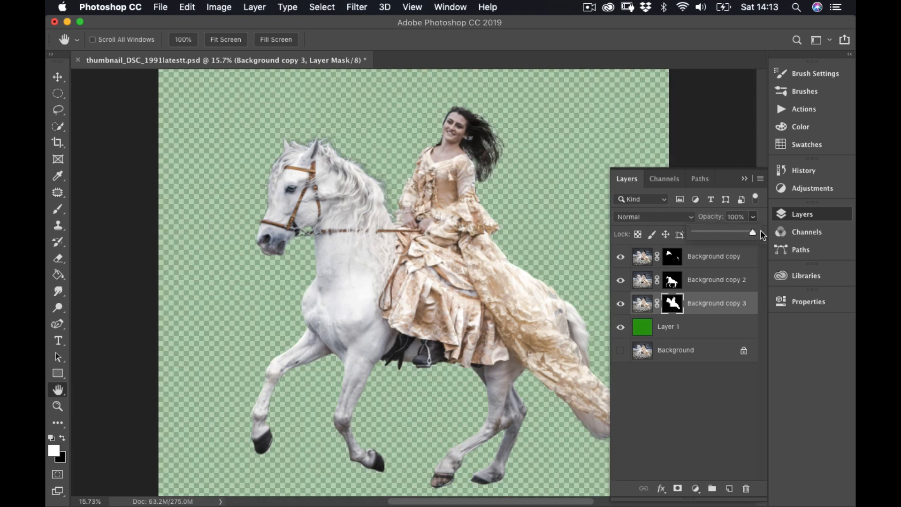
{"action": "left_click", "coordinate": [700, 329]}
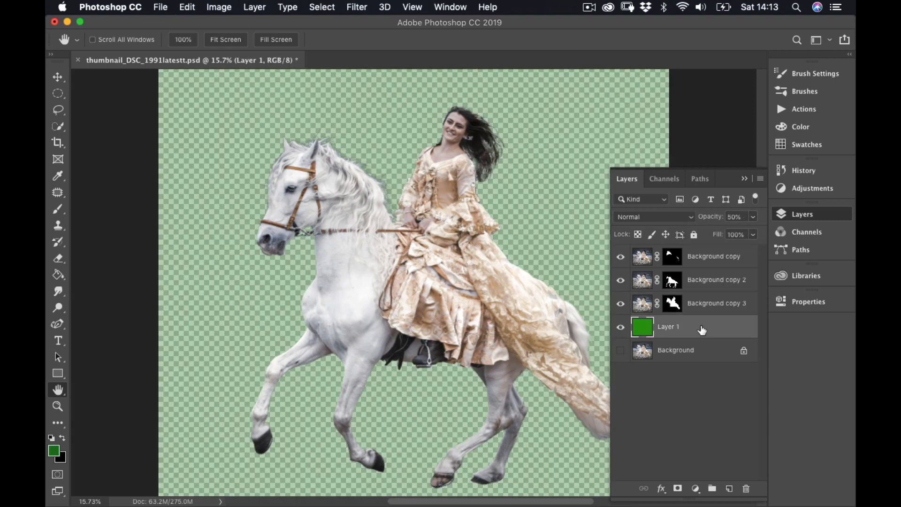
{"action": "left_click", "coordinate": [753, 217]}
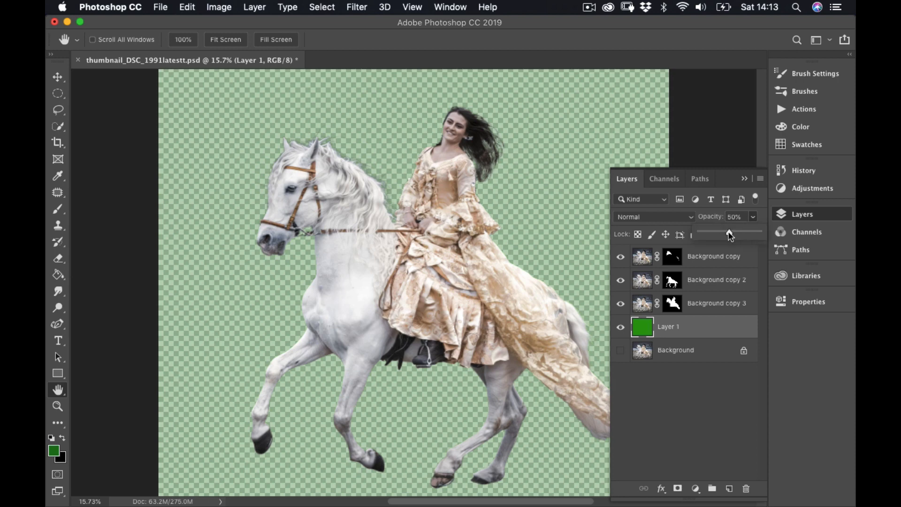
{"action": "left_click_drag", "start_coordinate": [728, 233], "coordinate": [761, 233]}
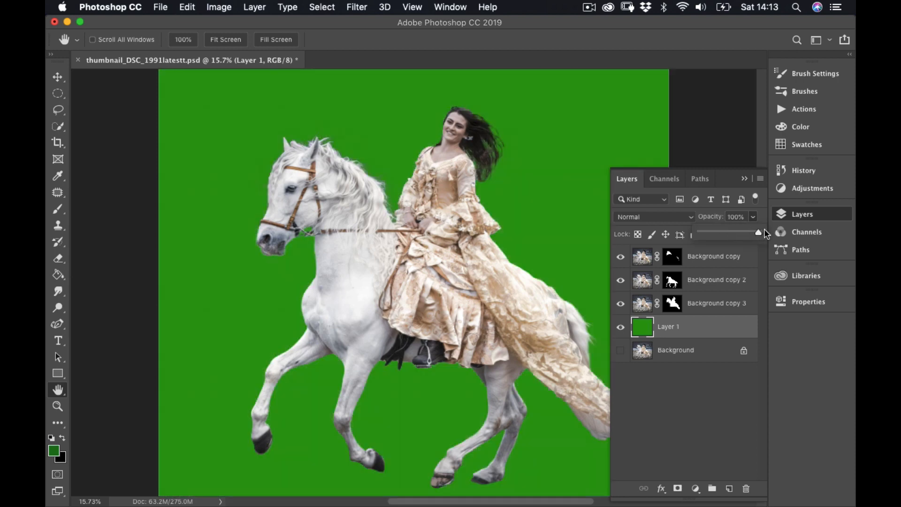
Collapse the layer list and examine the cutout edges around the rider's hair, dress and the horse's mane and head
{"action": "left_click", "coordinate": [744, 178]}
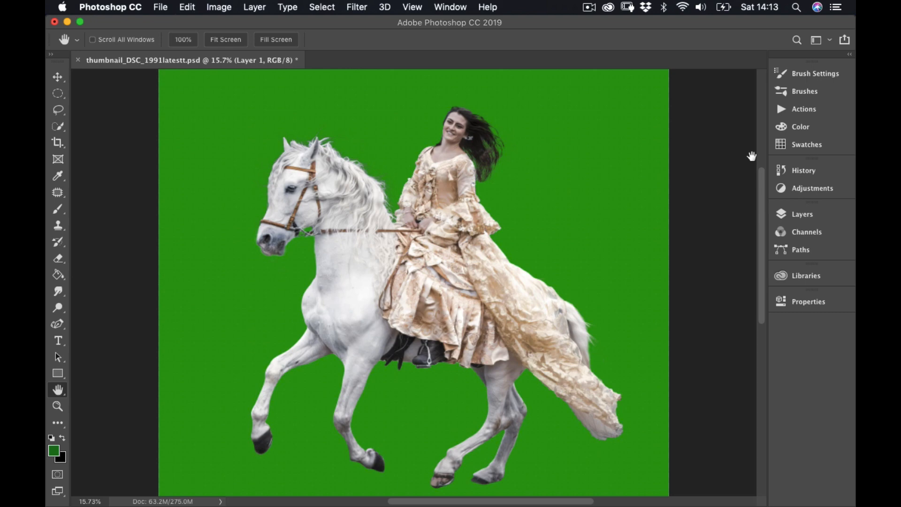
{"action": "key", "text": "z"}
{"action": "left_click_drag", "start_coordinate": [495, 137], "coordinate": [552, 159]}
{"action": "scroll", "coordinate": [539, 201], "scroll_direction": "up", "scroll_amount": 3}
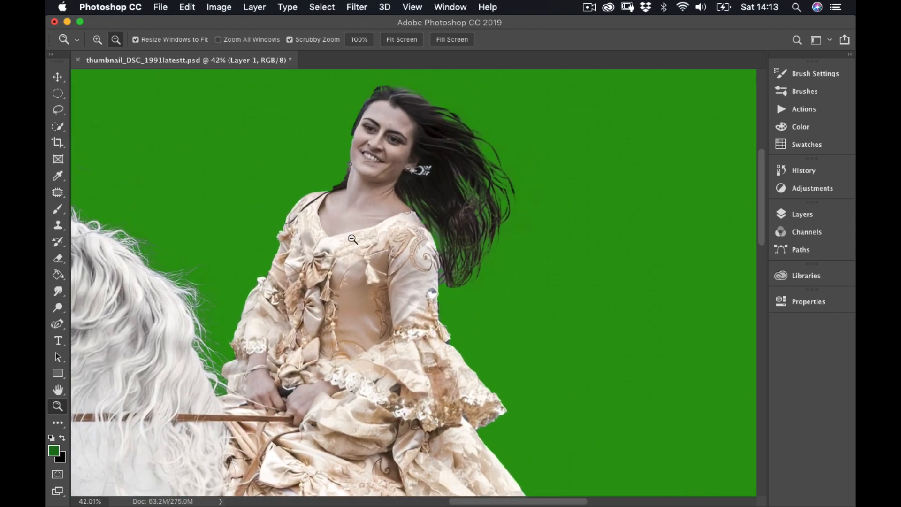
{"action": "scroll", "coordinate": [242, 261], "scroll_direction": "down", "scroll_amount": 4}
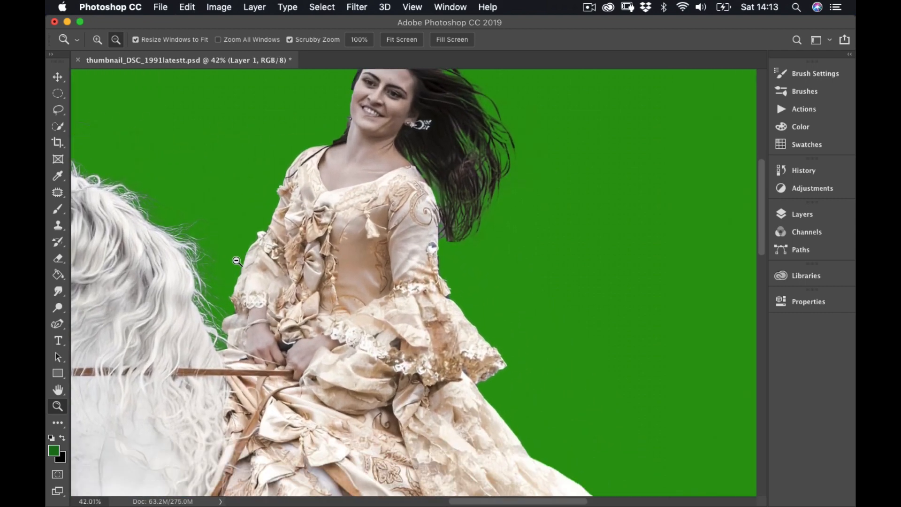
{"action": "scroll", "coordinate": [359, 240], "scroll_direction": "left", "scroll_amount": 6}
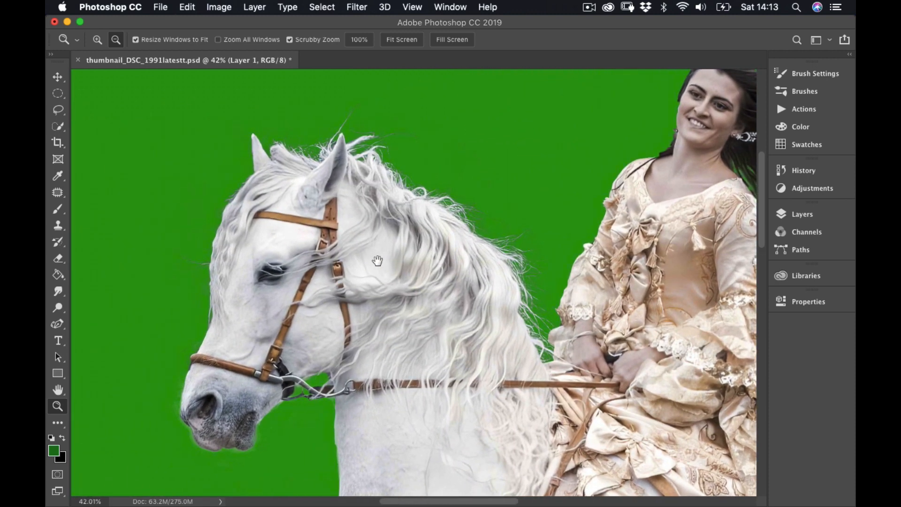
Examine the cutout edges along the horse's neck, belly, legs and tail and the train of the rider's dress
{"action": "scroll", "coordinate": [356, 237], "scroll_direction": "down", "scroll_amount": 5}
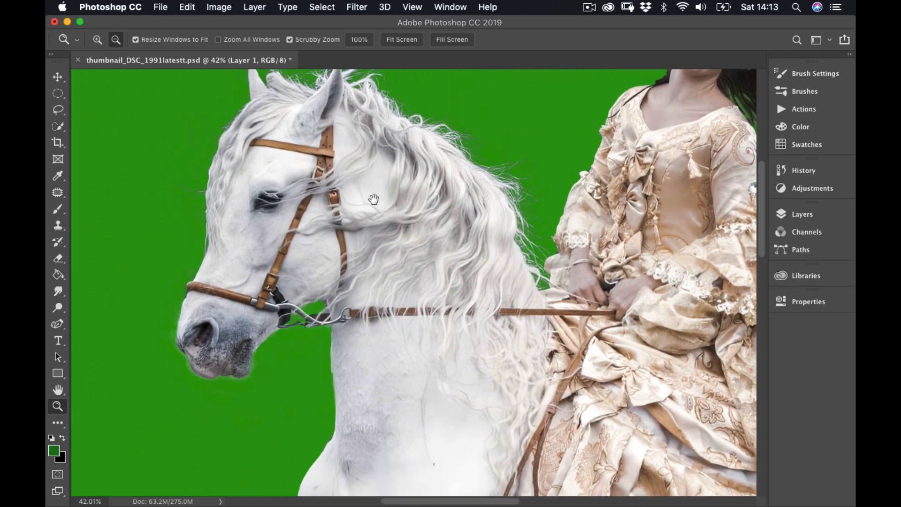
{"action": "scroll", "coordinate": [428, 257], "scroll_direction": "down", "scroll_amount": 3}
{"action": "scroll", "coordinate": [428, 257], "scroll_direction": "right", "scroll_amount": 3}
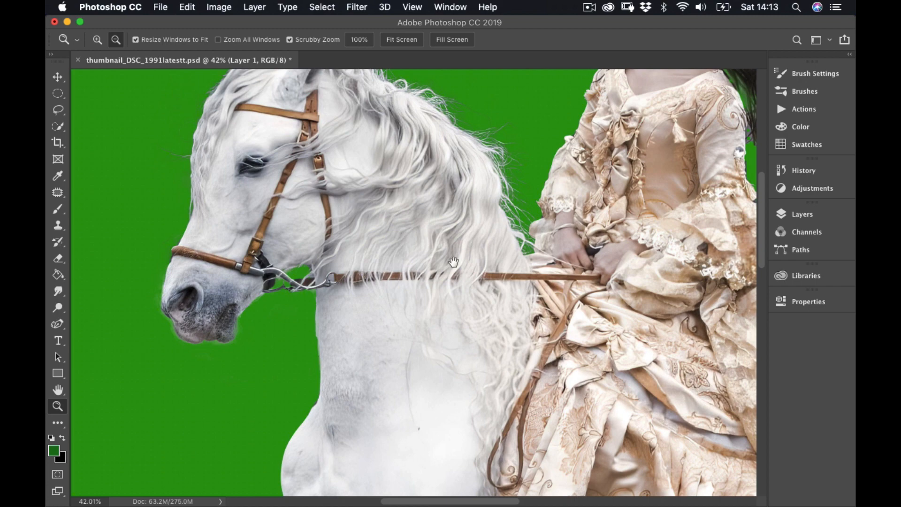
{"action": "scroll", "coordinate": [407, 253], "scroll_direction": "down", "scroll_amount": 10}
{"action": "scroll", "coordinate": [407, 254], "scroll_direction": "right", "scroll_amount": 10}
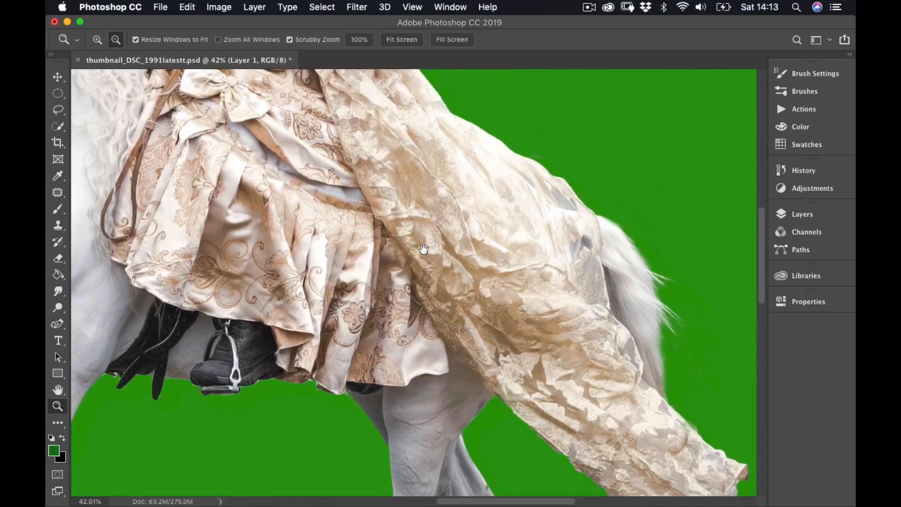
{"action": "scroll", "coordinate": [403, 181], "scroll_direction": "down", "scroll_amount": 10}
{"action": "scroll", "coordinate": [403, 180], "scroll_direction": "left", "scroll_amount": 6}
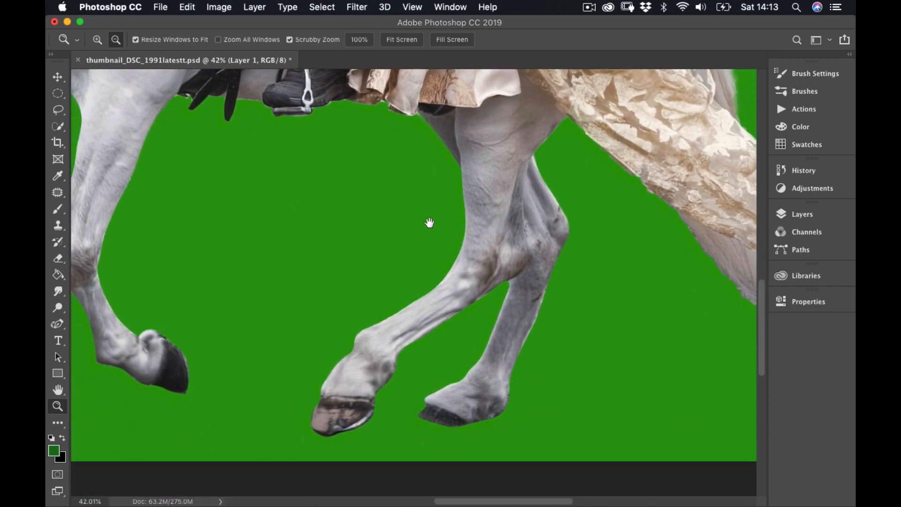
{"action": "scroll", "coordinate": [453, 207], "scroll_direction": "up", "scroll_amount": 10}
{"action": "scroll", "coordinate": [453, 207], "scroll_direction": "right", "scroll_amount": 5}
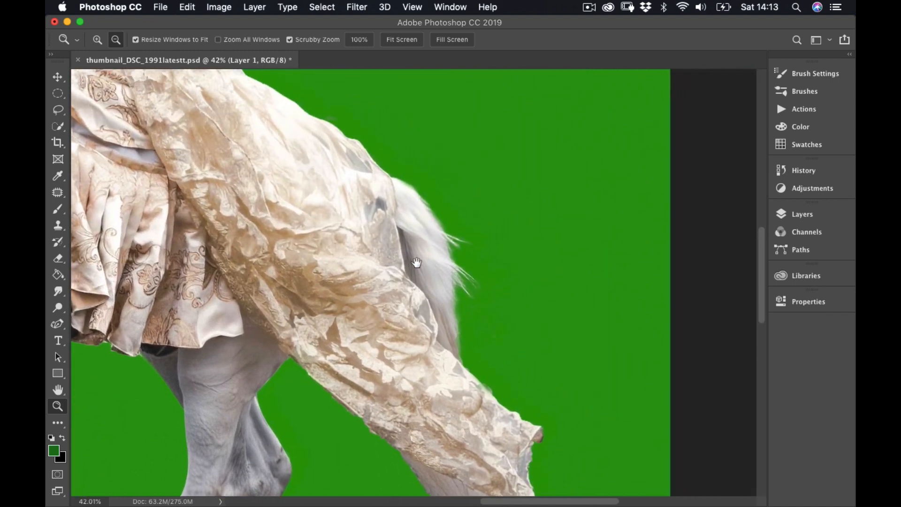
Merge the three masked layers Background copy, Background copy 2 and Background copy 3 into a single layer
{"action": "left_click", "coordinate": [796, 215]}
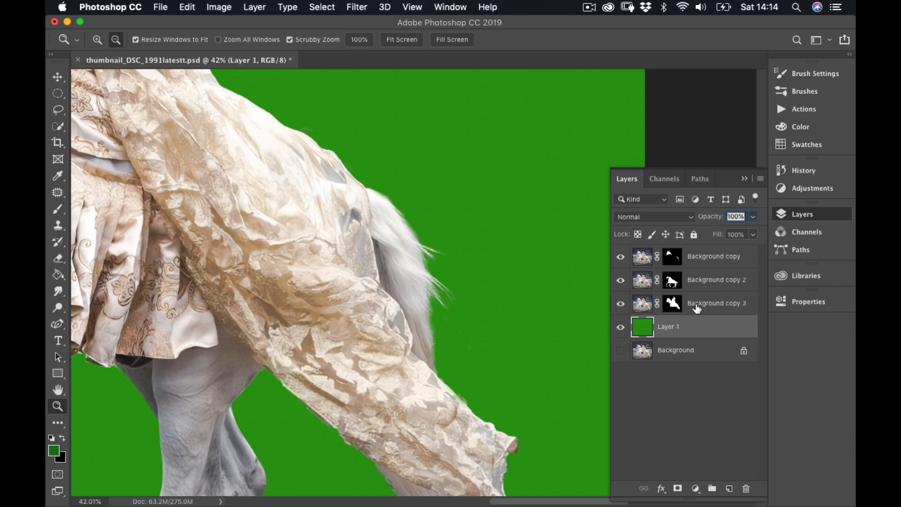
{"action": "left_click", "coordinate": [697, 306]}
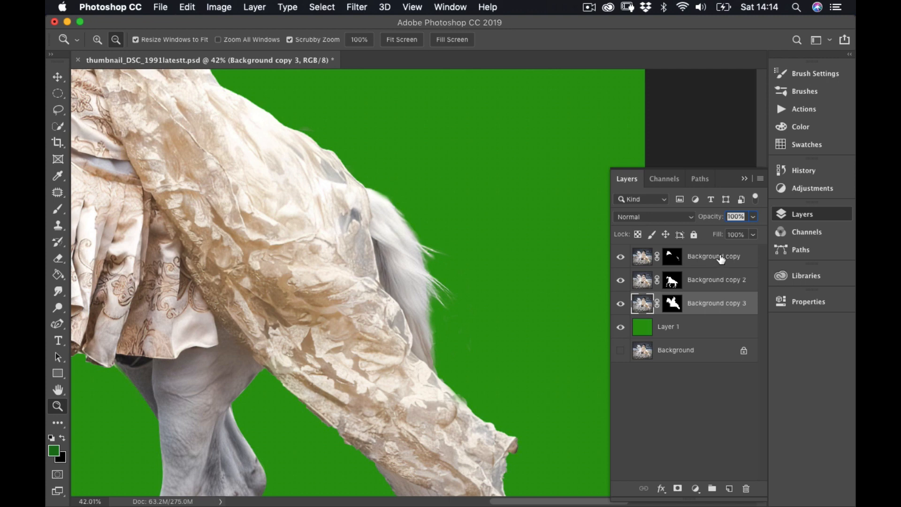
{"action": "left_click", "coordinate": [722, 259], "text": "shift"}
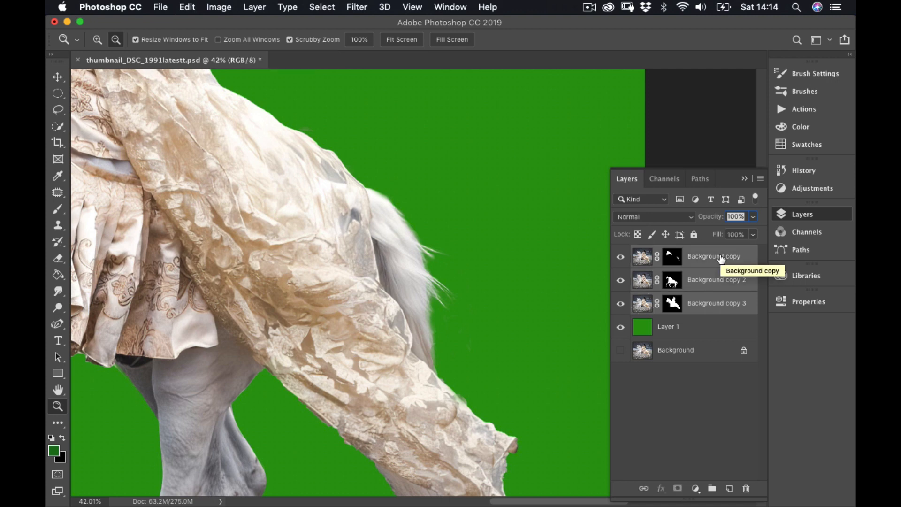
{"action": "right_click", "coordinate": [721, 259]}
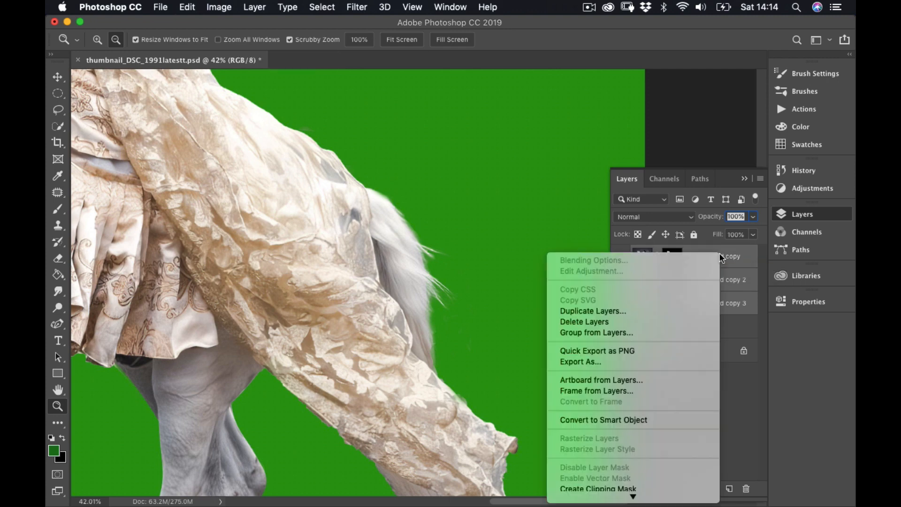
{"action": "scroll", "coordinate": [652, 419], "scroll_direction": "down", "scroll_amount": 5}
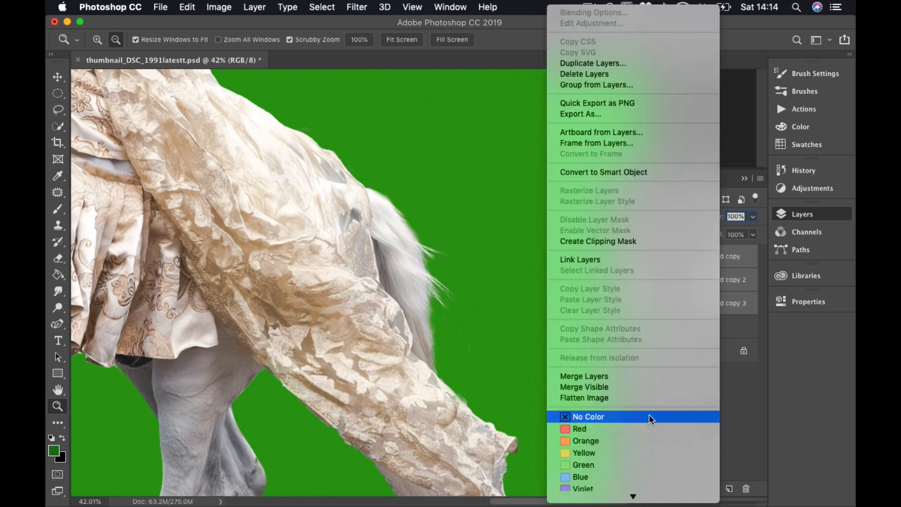
{"action": "left_click", "coordinate": [612, 378]}
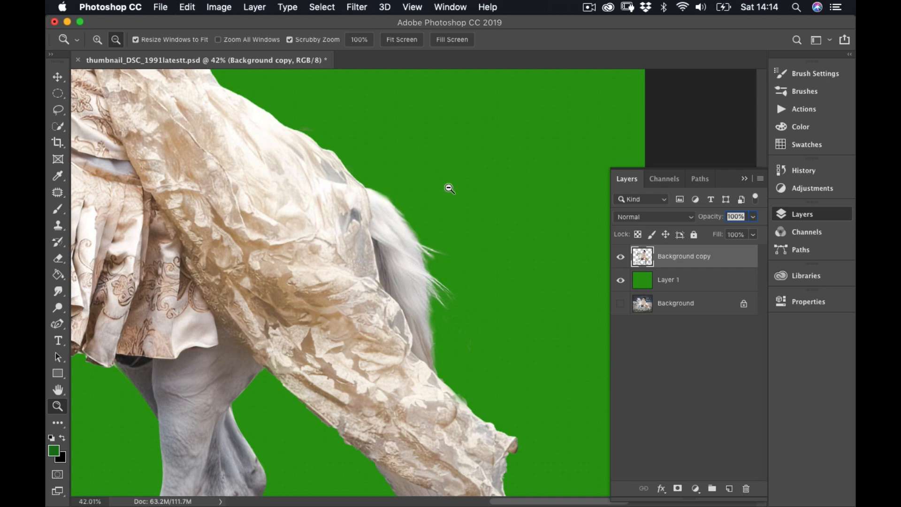
Duplicate the merged Background copy layer as Background copy 2 and hide the original Background copy
{"action": "double_click", "coordinate": [59, 393]}
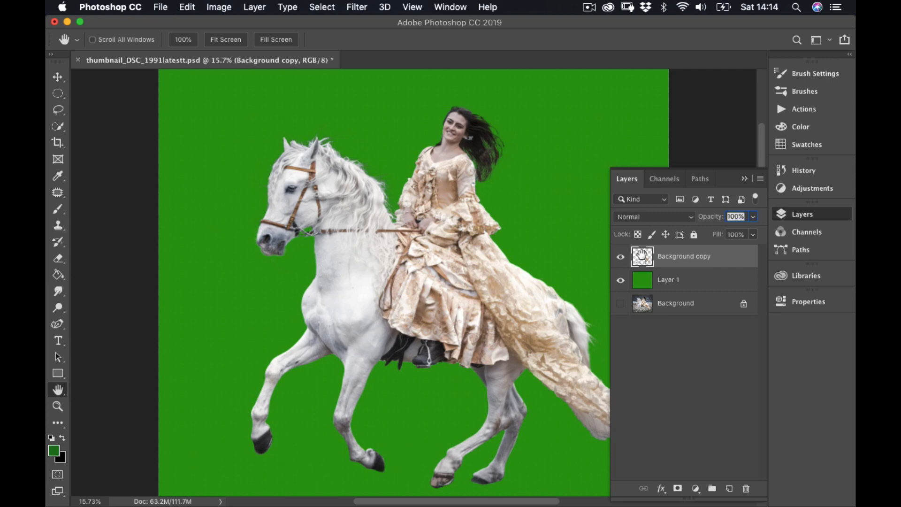
{"action": "left_click", "coordinate": [745, 179]}
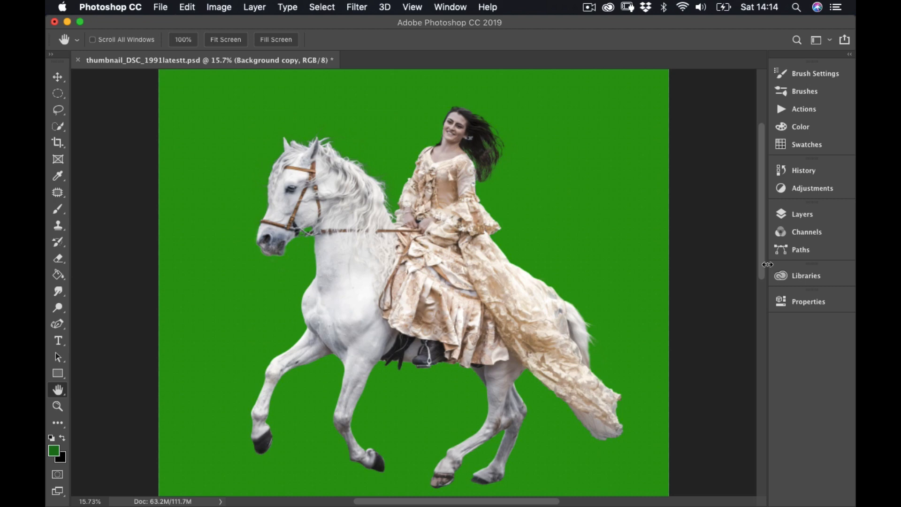
{"action": "left_click", "coordinate": [804, 214]}
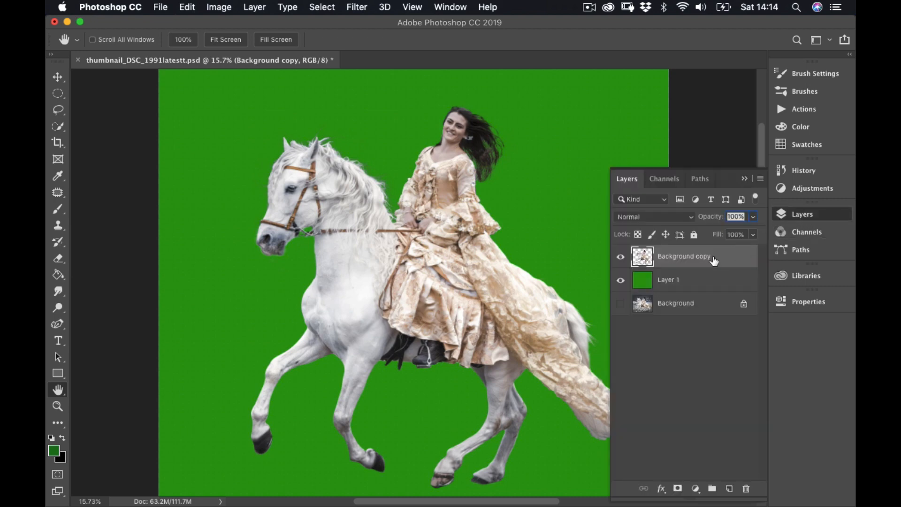
{"action": "right_click", "coordinate": [709, 259]}
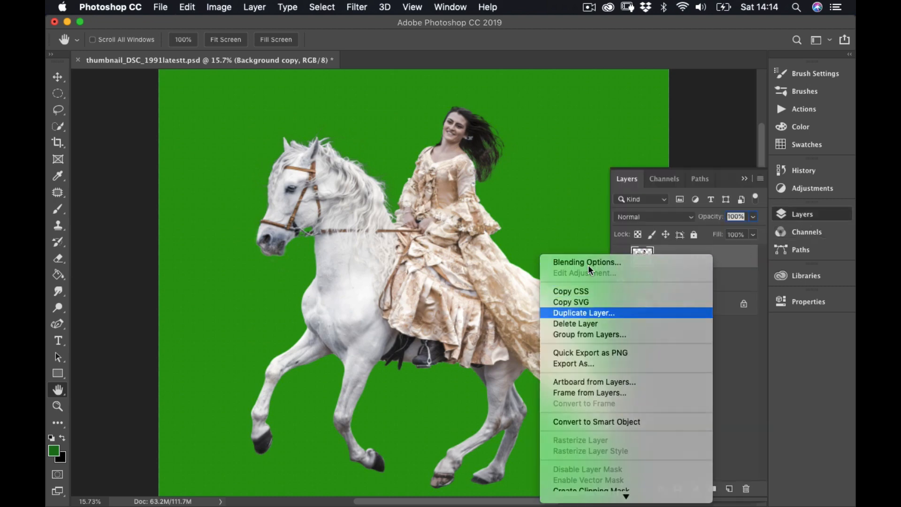
{"action": "left_click", "coordinate": [582, 312]}
{"action": "left_click", "coordinate": [566, 182]}
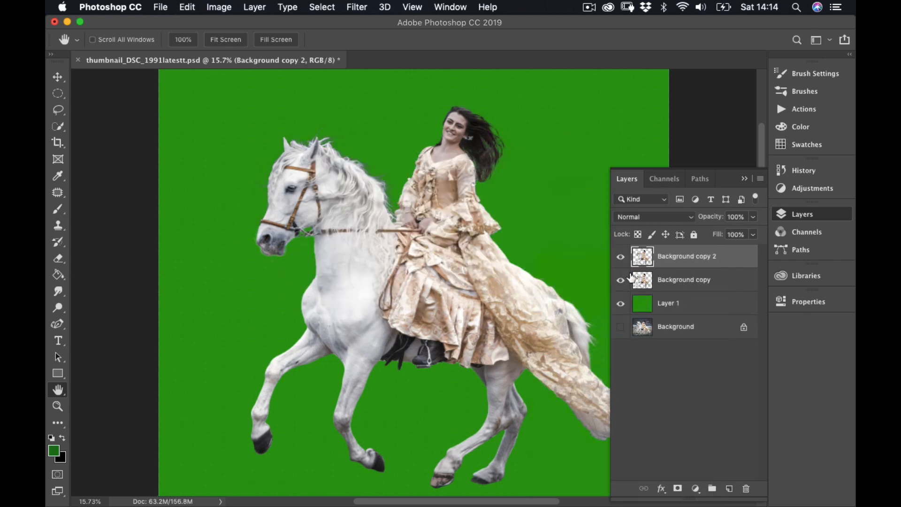
{"action": "left_click", "coordinate": [620, 281]}
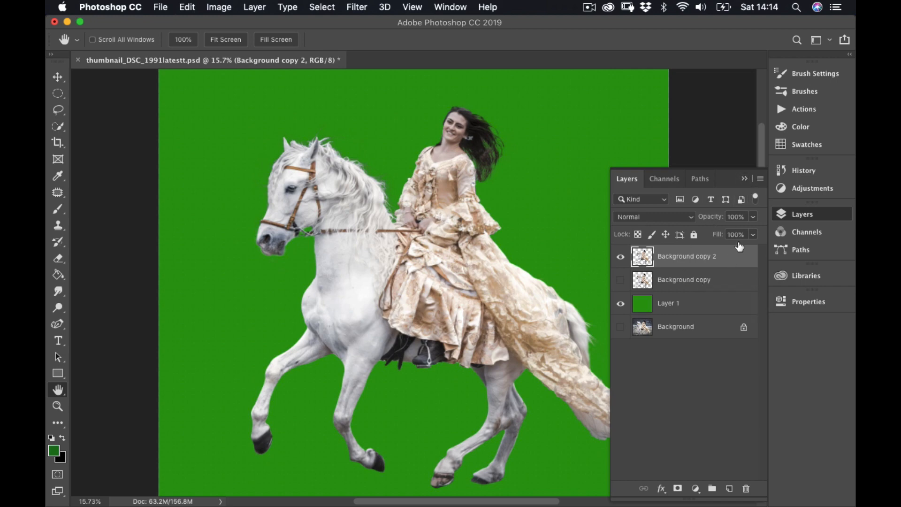
{"action": "left_click", "coordinate": [745, 178]}
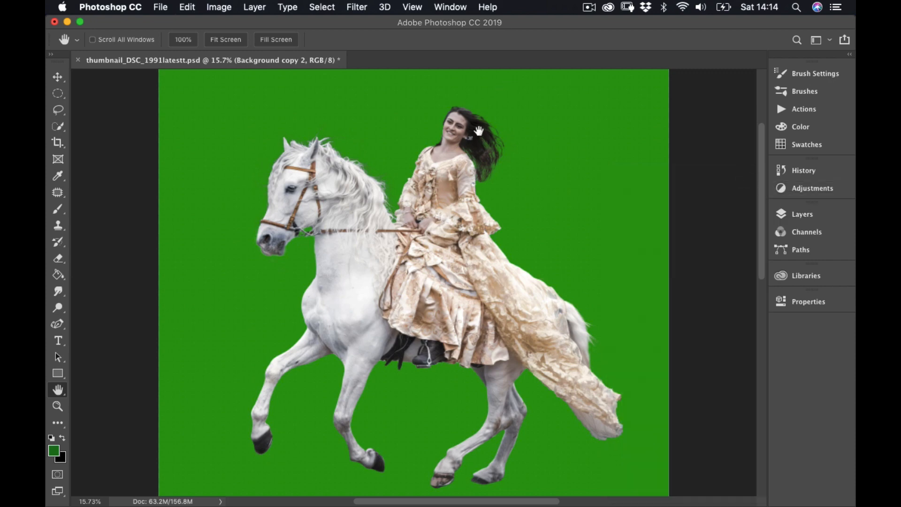
Add a new empty layer directly above the hidden Background copy layer and name it "dark hair"
{"action": "left_click", "coordinate": [58, 407]}
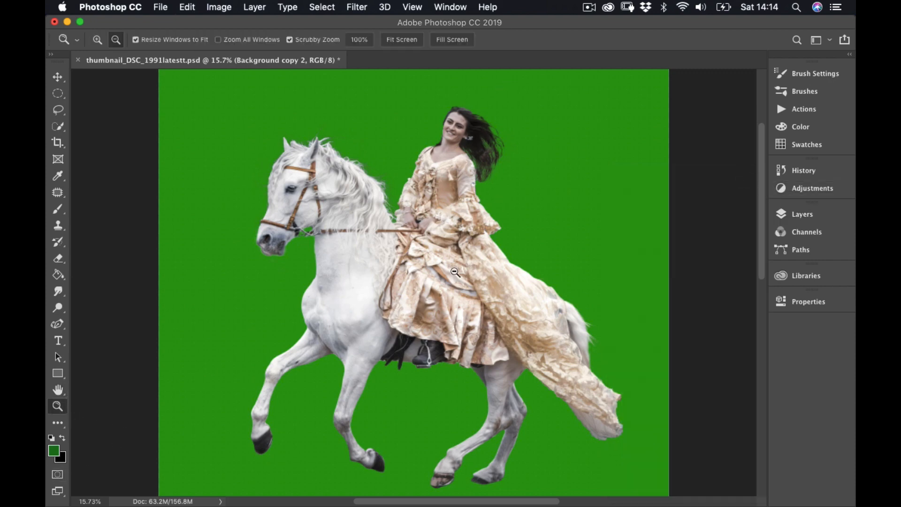
{"action": "left_click_drag", "start_coordinate": [472, 137], "coordinate": [554, 331]}
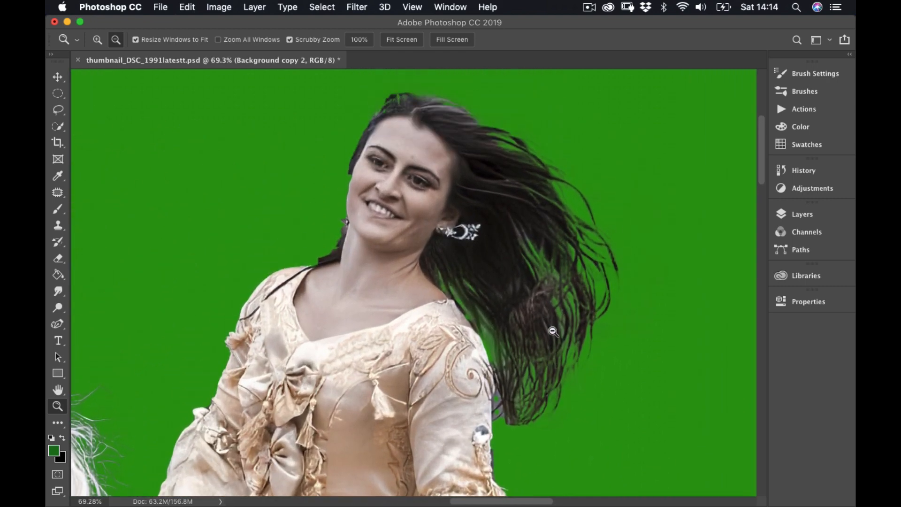
{"action": "left_click", "coordinate": [801, 215]}
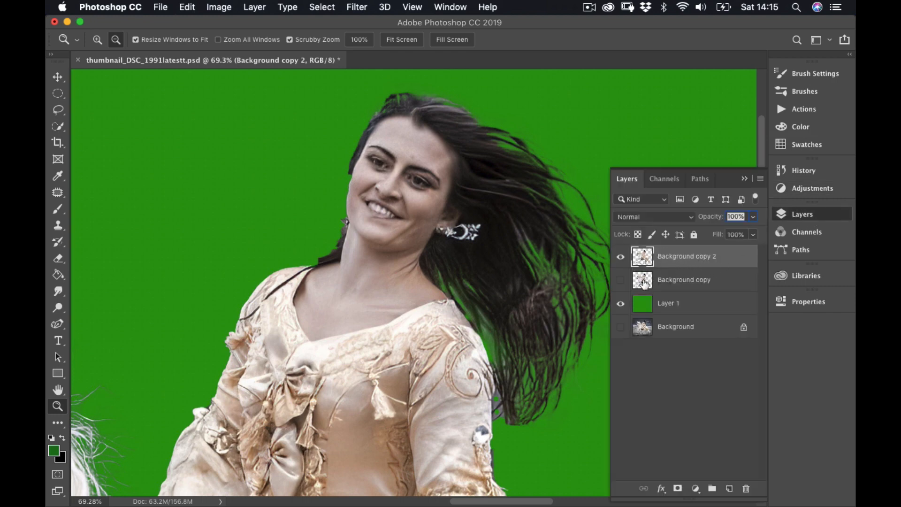
{"action": "left_click", "coordinate": [645, 283]}
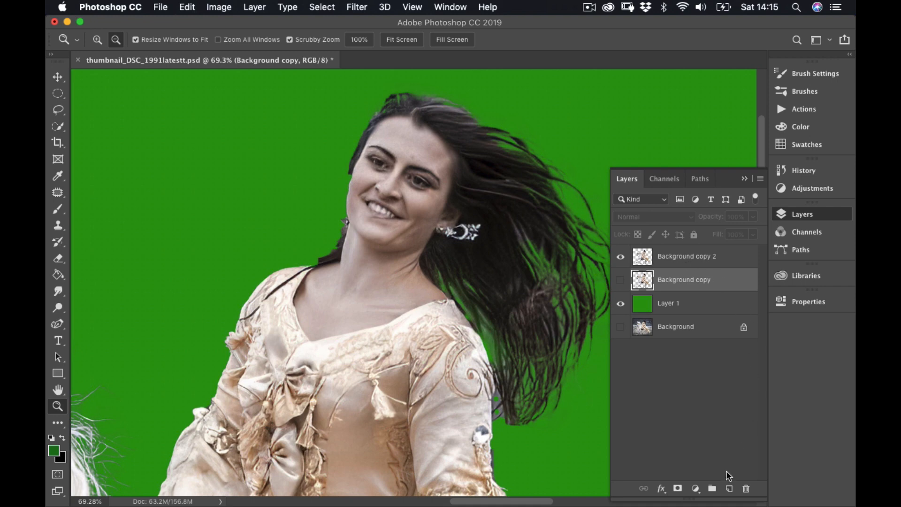
{"action": "left_click", "coordinate": [730, 488]}
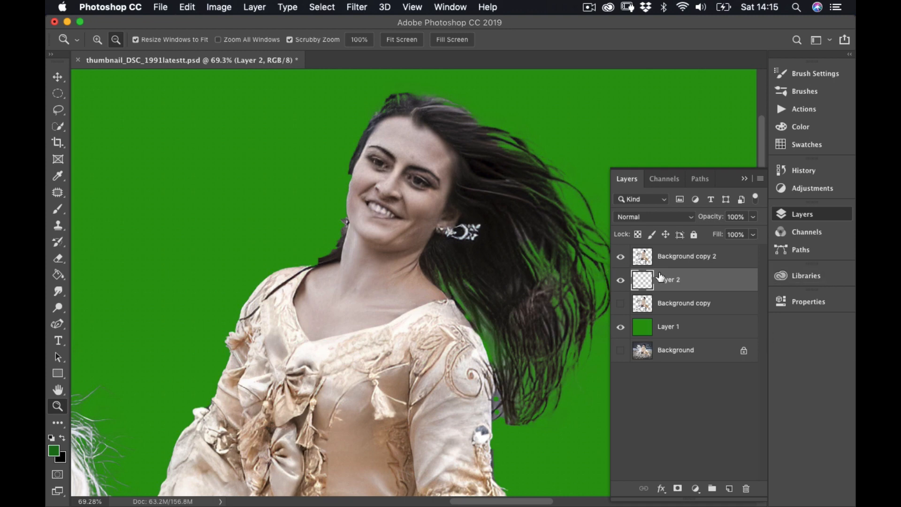
{"action": "double_click", "coordinate": [662, 279]}
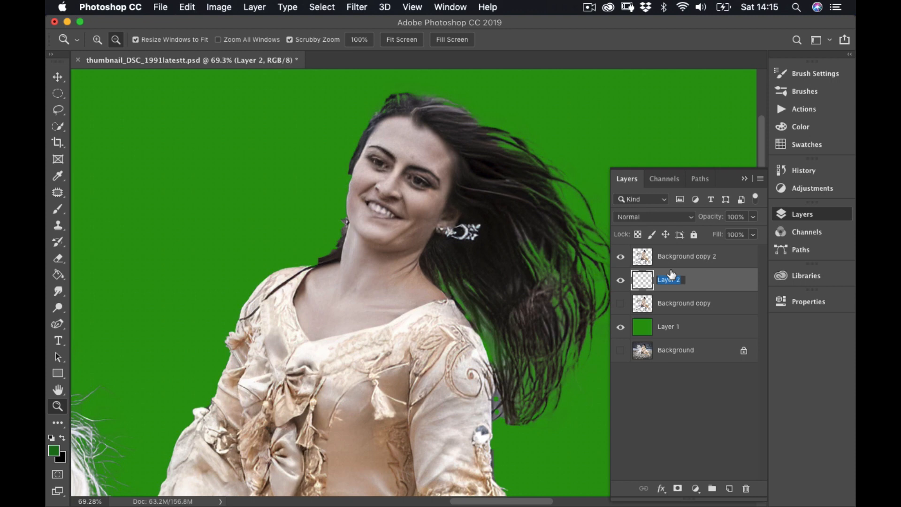
{"action": "type", "text": "dark hair"}
{"action": "left_click", "coordinate": [743, 285]}
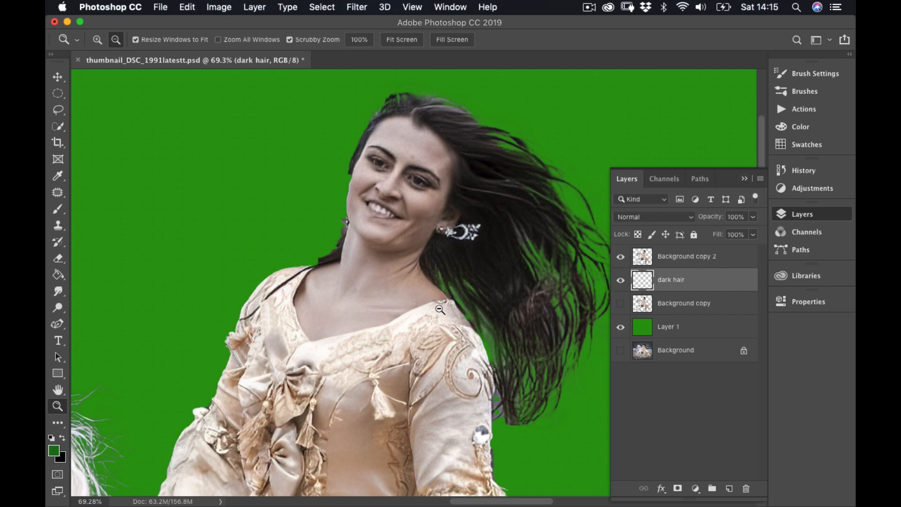
Switch to the Brush tool and sample the dark tone #161211 from the rider's hair as the foreground colour
{"action": "left_click_drag", "start_coordinate": [412, 296], "coordinate": [277, 296]}
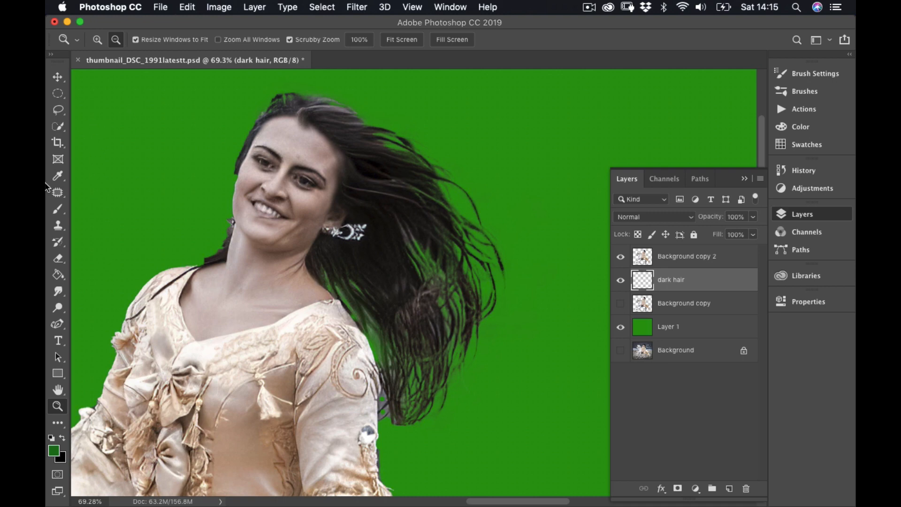
{"action": "left_click", "coordinate": [57, 209]}
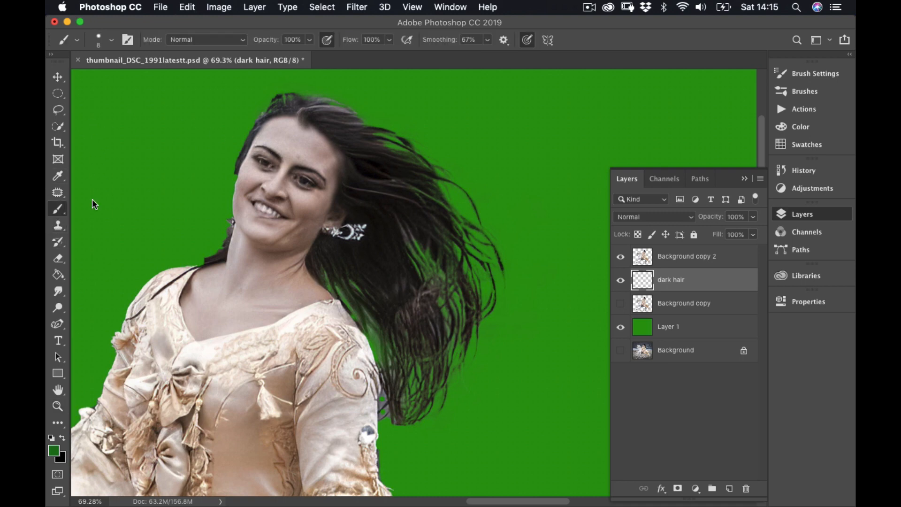
{"action": "left_click", "coordinate": [55, 452]}
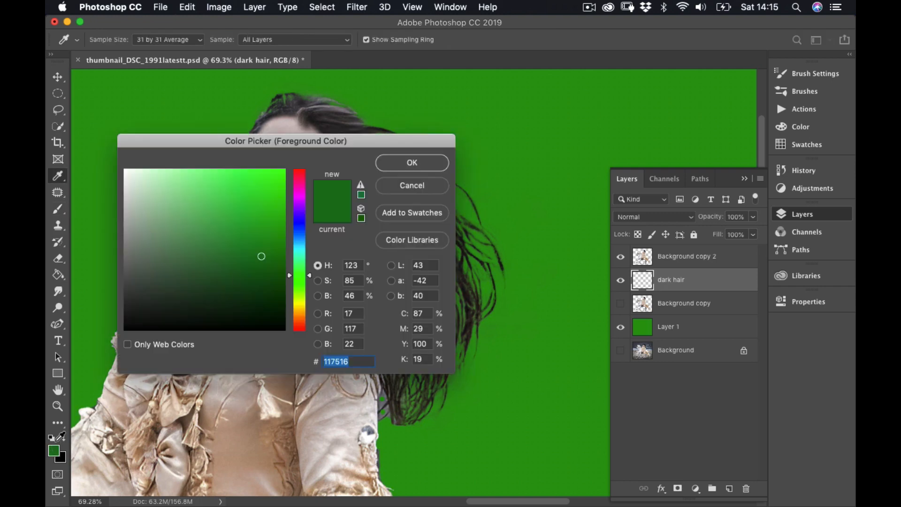
{"action": "left_click_drag", "start_coordinate": [390, 139], "coordinate": [483, 264]}
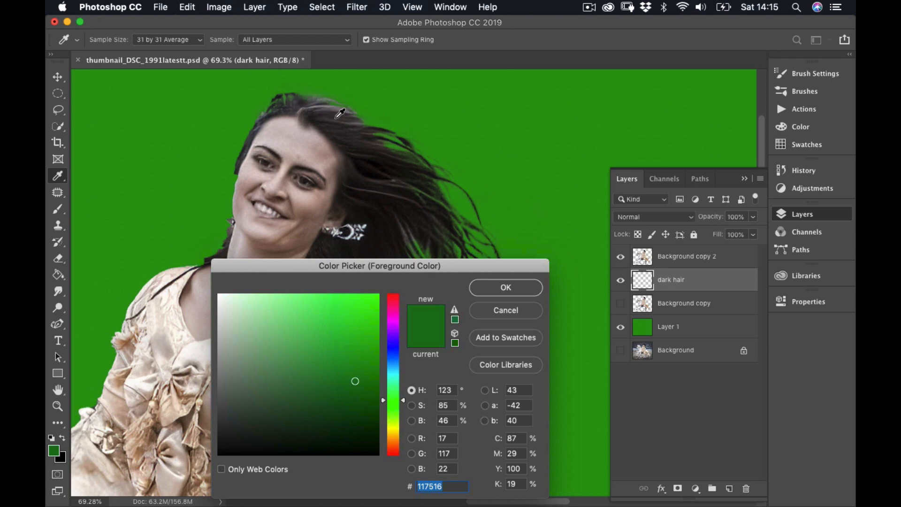
{"action": "left_click", "coordinate": [333, 114]}
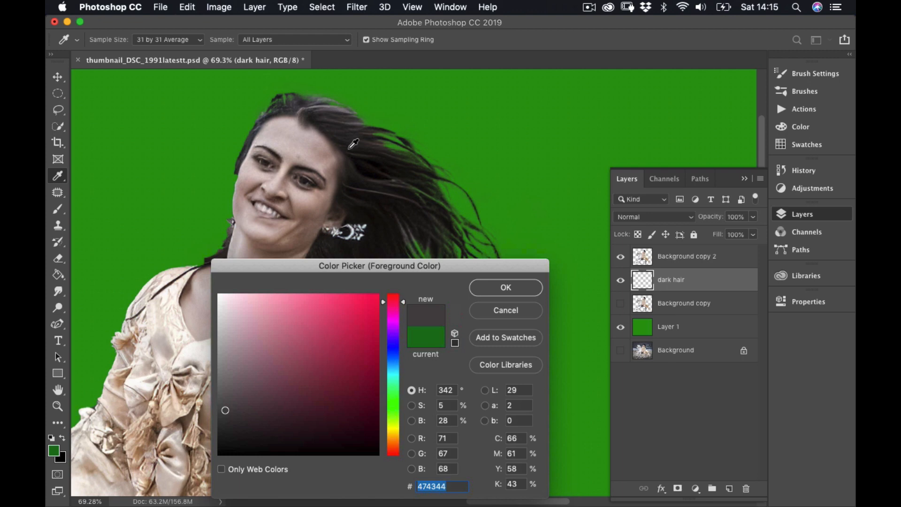
{"action": "left_click", "coordinate": [374, 155]}
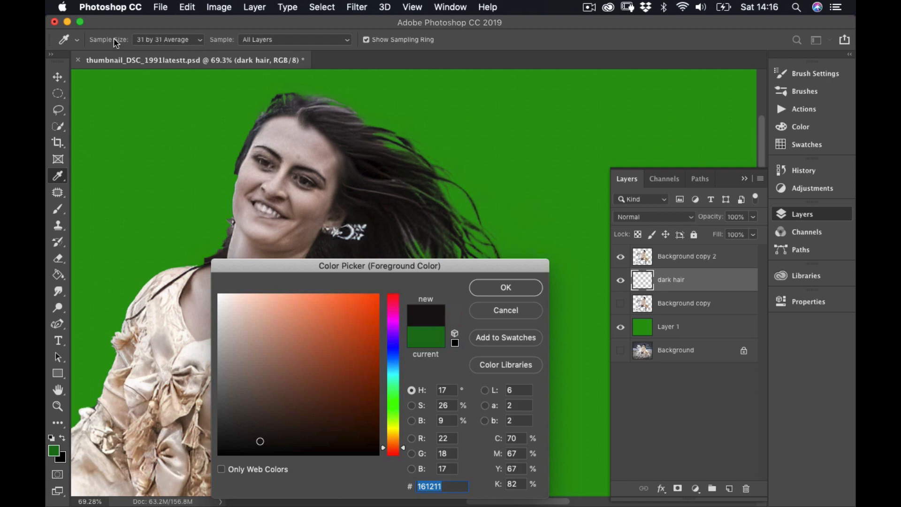
Set the eyedropper sample size to Point Sample and sample dark tone #16110e from the rider's hair as the foreground colour
{"action": "left_click", "coordinate": [200, 44]}
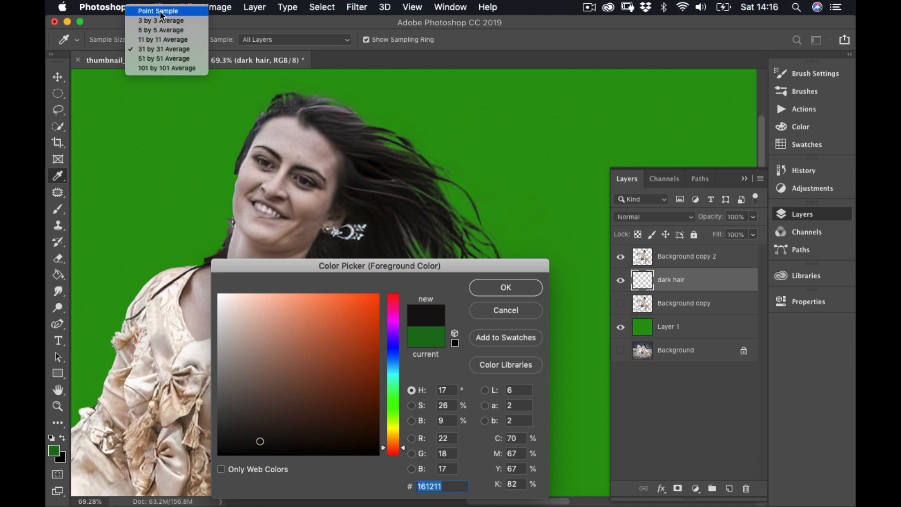
{"action": "left_click", "coordinate": [161, 12]}
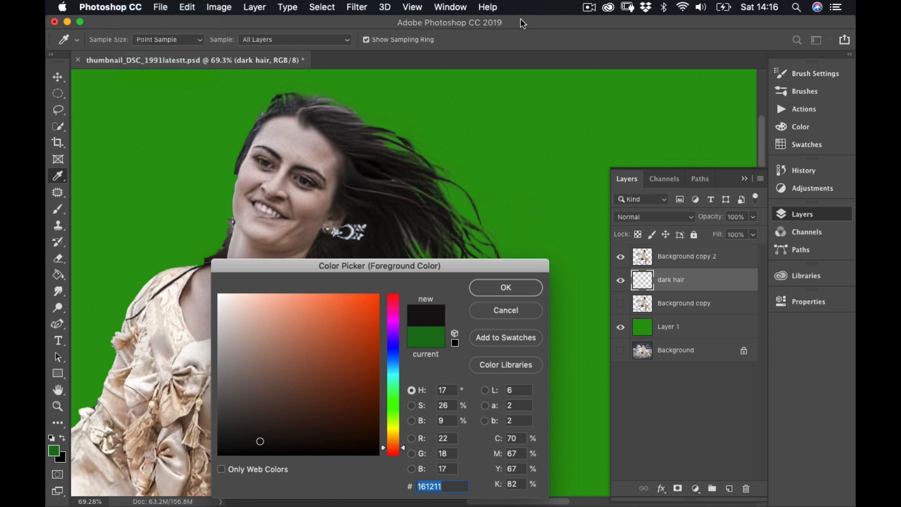
{"action": "left_click", "coordinate": [352, 120]}
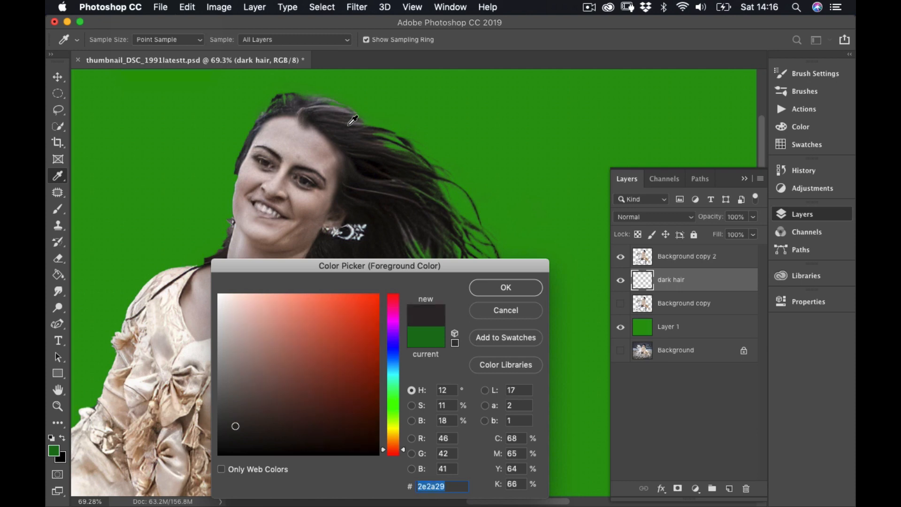
{"action": "left_click", "coordinate": [355, 121]}
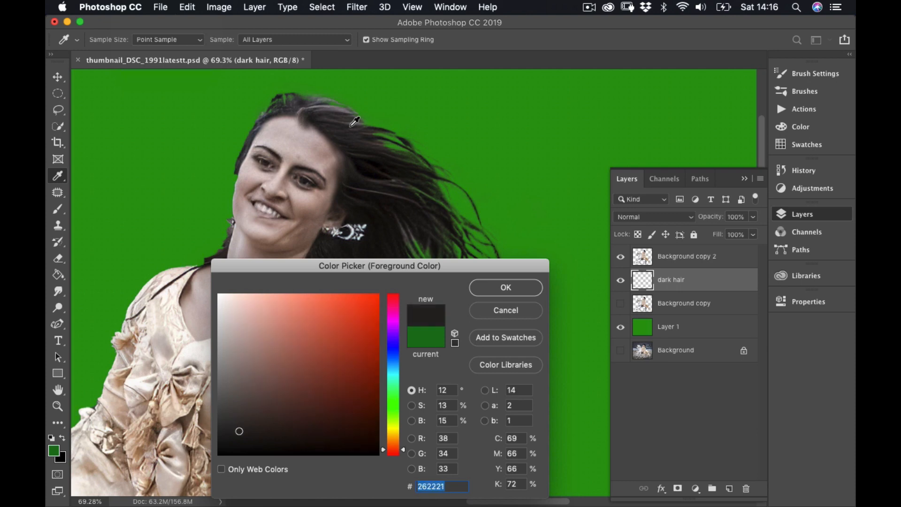
{"action": "left_click", "coordinate": [355, 122]}
{"action": "left_click", "coordinate": [355, 122]}
{"action": "left_click", "coordinate": [355, 121]}
{"action": "left_click", "coordinate": [354, 121]}
{"action": "left_click", "coordinate": [401, 156]}
{"action": "left_click", "coordinate": [401, 157]}
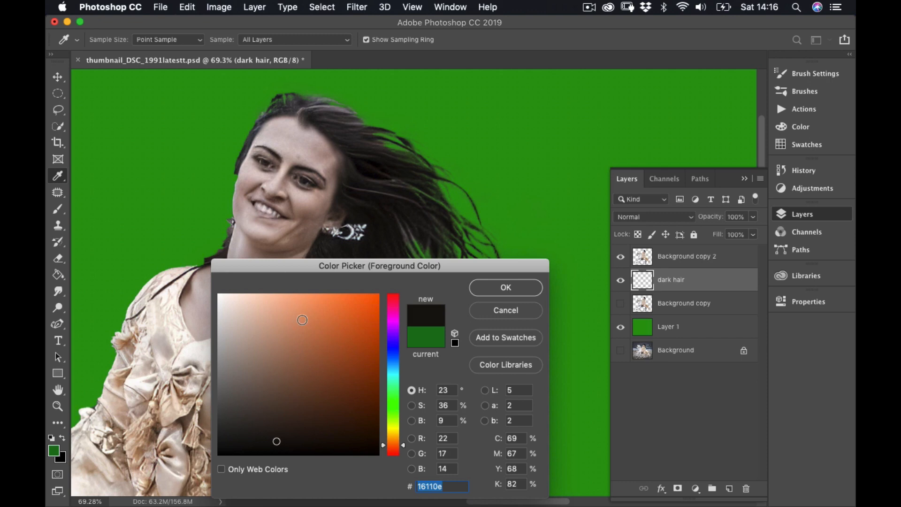
{"action": "left_click", "coordinate": [529, 287]}
Set up the Brush tool with a size of 2 px and the minimum hardness
{"action": "key", "text": "b"}
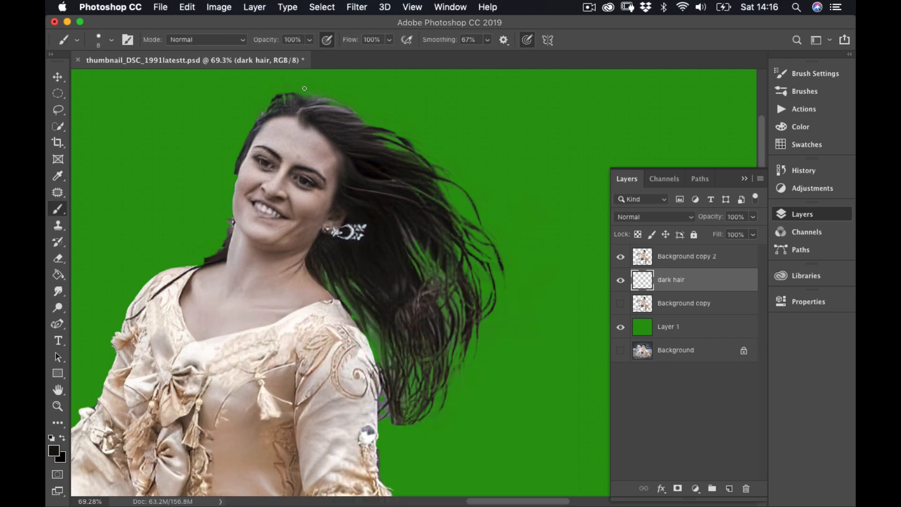
{"action": "left_click", "coordinate": [112, 42]}
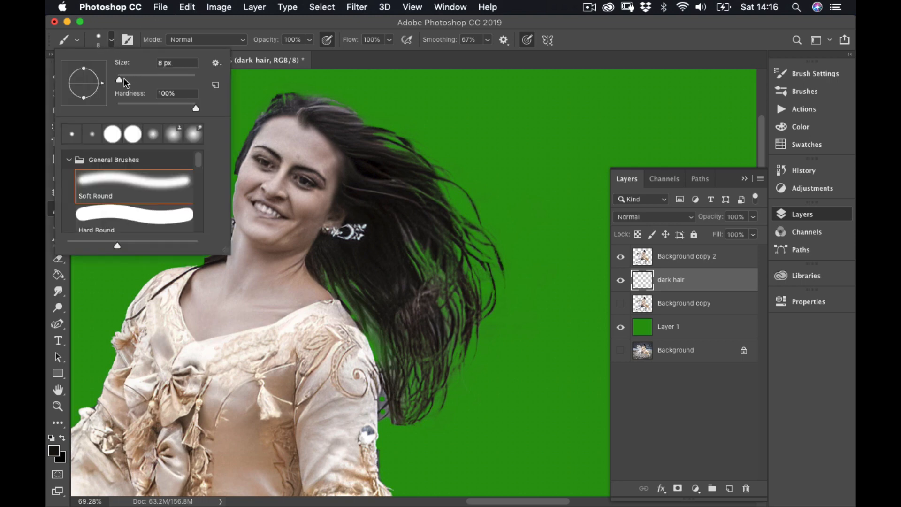
{"action": "left_click_drag", "start_coordinate": [121, 83], "coordinate": [121, 84]}
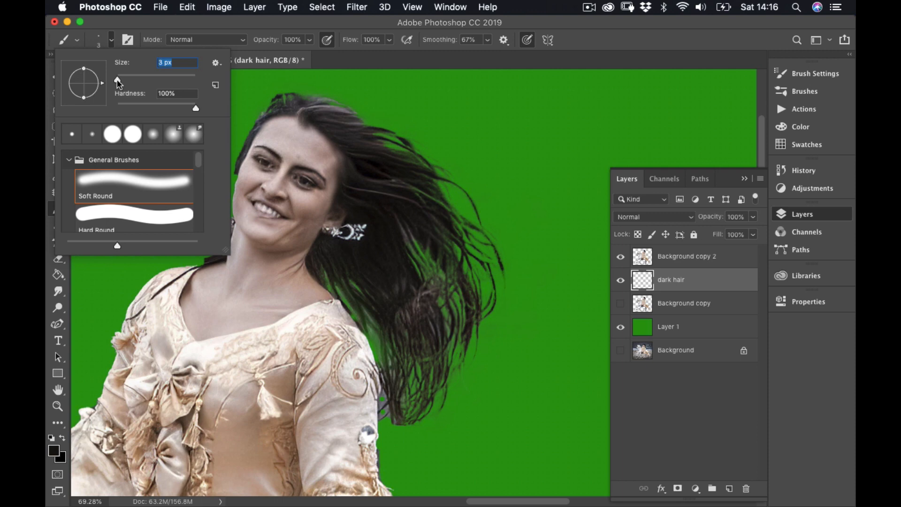
{"action": "left_click_drag", "start_coordinate": [119, 83], "coordinate": [118, 82]}
{"action": "type", "text": "2 px"}
{"action": "key", "text": "Return"}
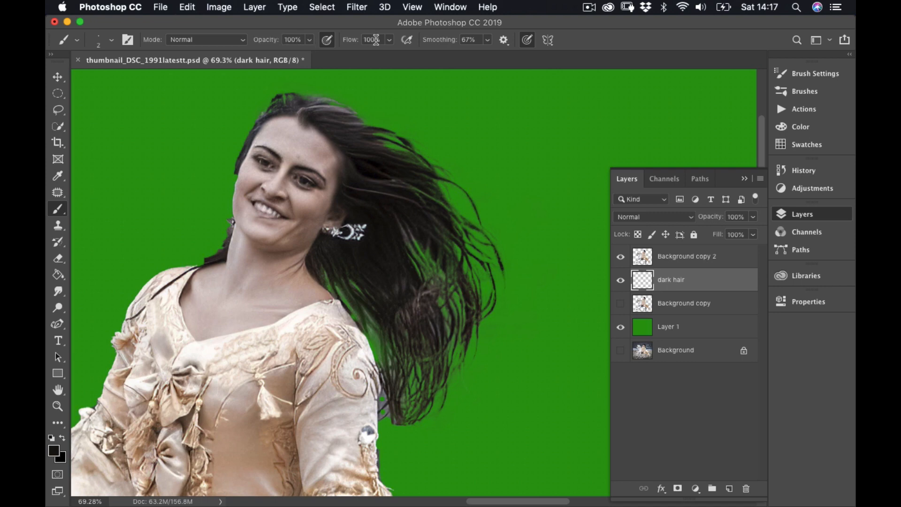
{"action": "left_click", "coordinate": [111, 40]}
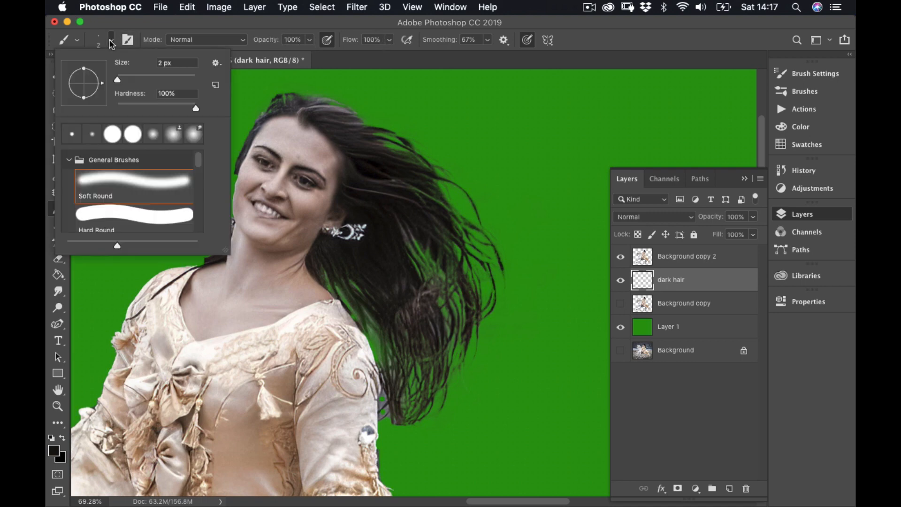
{"action": "left_click_drag", "start_coordinate": [189, 105], "coordinate": [117, 104]}
{"action": "key", "text": "Return"}
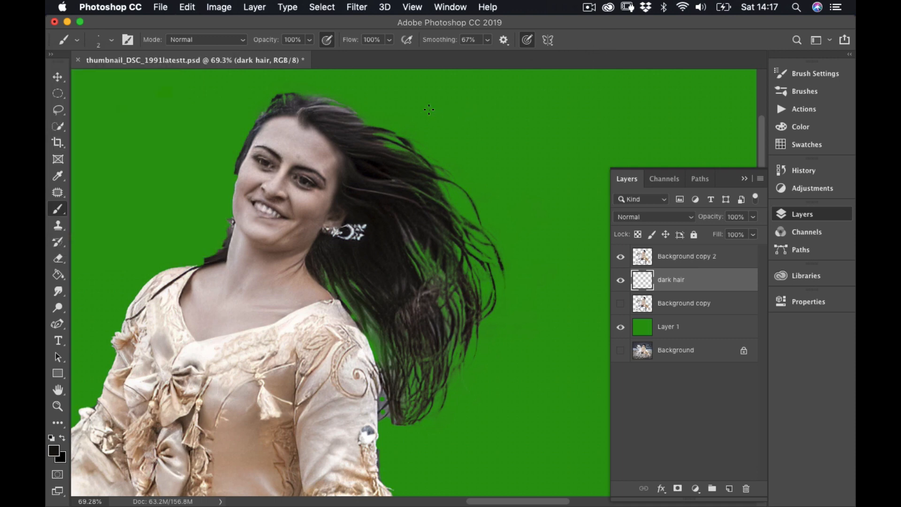
Paint a curling test stroke on the green background beside the hair and undo it
{"action": "left_click_drag", "start_coordinate": [429, 109], "coordinate": [459, 125]}
{"action": "mouse_move", "coordinate": [482, 167]}
{"action": "left_mouse_down"}
{"action": "mouse_move", "coordinate": [504, 167]}
{"action": "mouse_move", "coordinate": [520, 148]}
{"action": "mouse_move", "coordinate": [518, 126]}
{"action": "mouse_move", "coordinate": [494, 128]}
{"action": "left_mouse_up"}
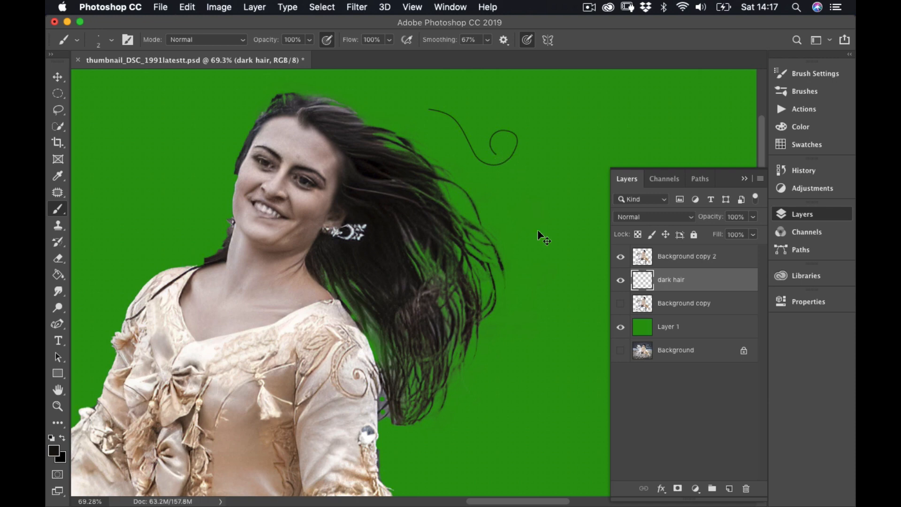
{"action": "key", "text": "super+z"}
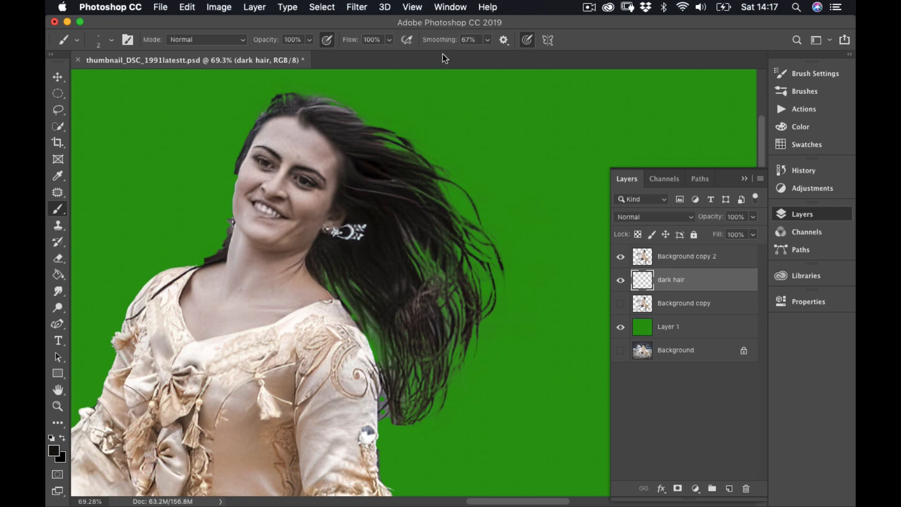
Set the brush smoothing to 0%, paint a test stroke on the green background and undo the stroke
{"action": "left_click", "coordinate": [489, 41]}
{"action": "left_click_drag", "start_coordinate": [486, 55], "coordinate": [423, 55]}
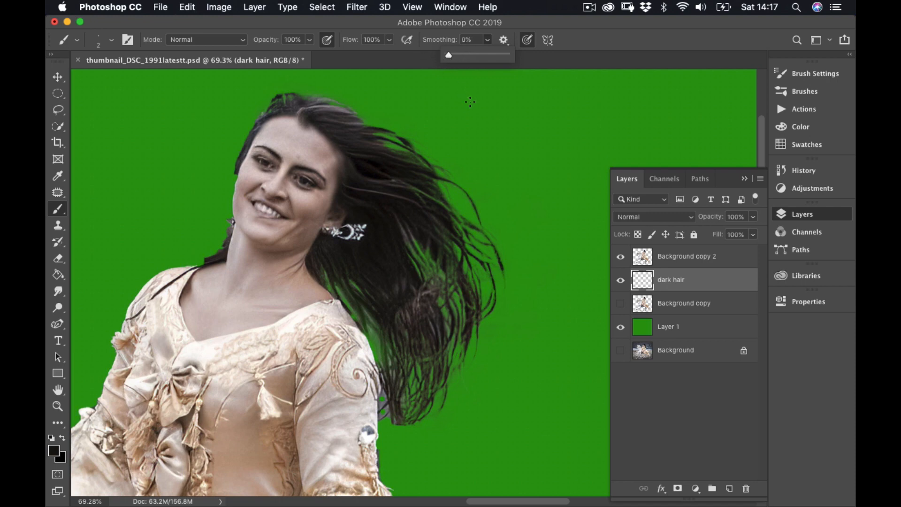
{"action": "mouse_move", "coordinate": [469, 104]}
{"action": "left_mouse_down"}
{"action": "mouse_move", "coordinate": [504, 165]}
{"action": "mouse_move", "coordinate": [515, 160]}
{"action": "left_mouse_up"}
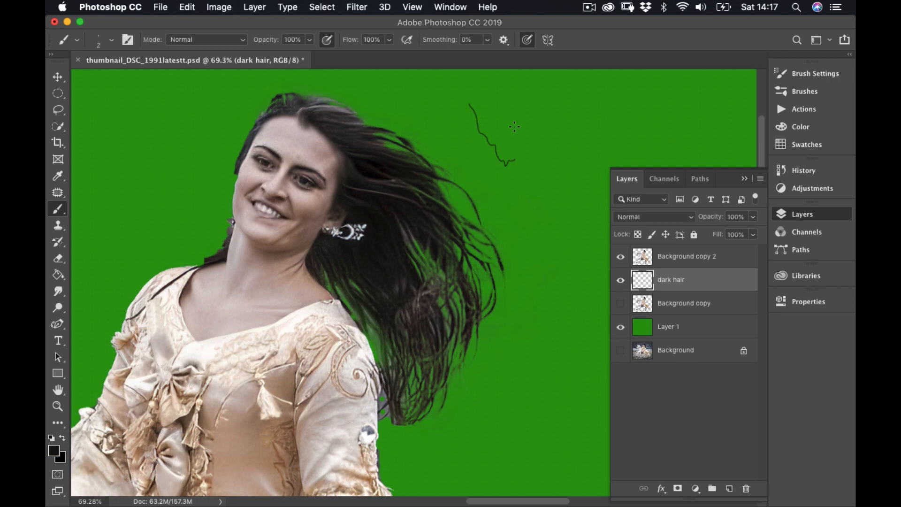
{"action": "key", "text": "super+z"}
Set the brush smoothing to 30%
{"action": "left_click", "coordinate": [489, 39]}
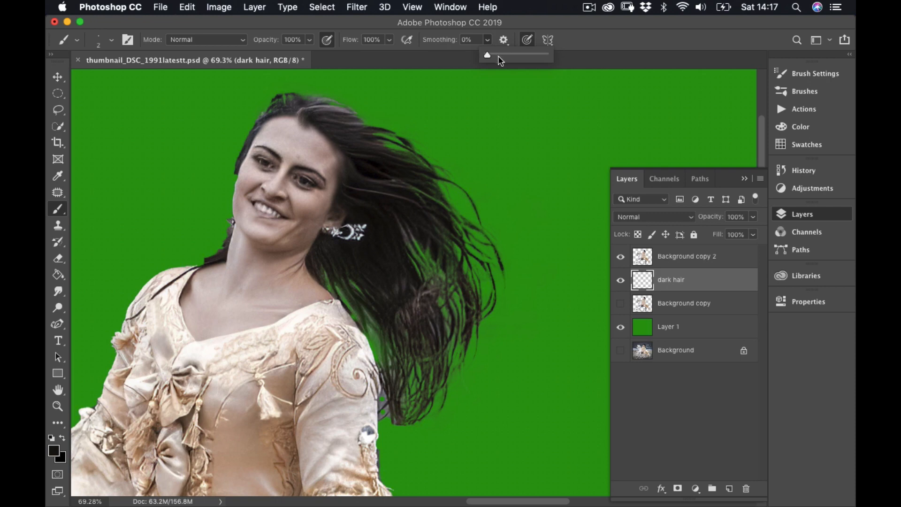
{"action": "left_click", "coordinate": [505, 54]}
{"action": "left_click", "coordinate": [594, 38]}
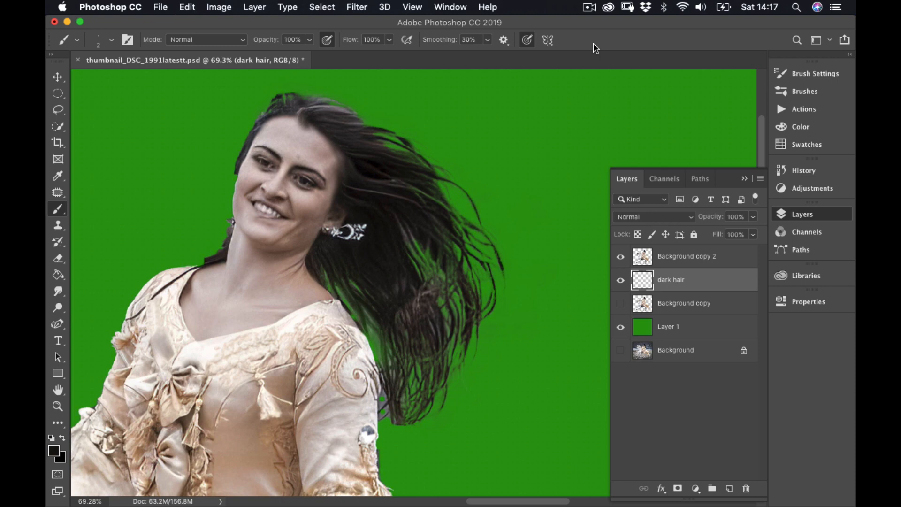
Paint the first thin dark strands over the green gaps inside the rider's hair and beside her shoulder
{"action": "scroll", "coordinate": [594, 43], "scroll_direction": "left", "scroll_amount": 5}
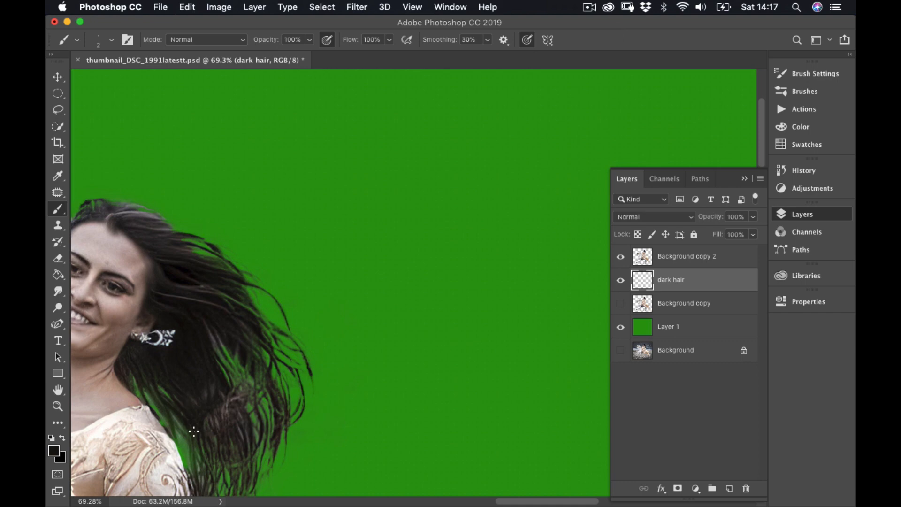
{"action": "left_click_drag", "start_coordinate": [344, 312], "coordinate": [501, 234]}
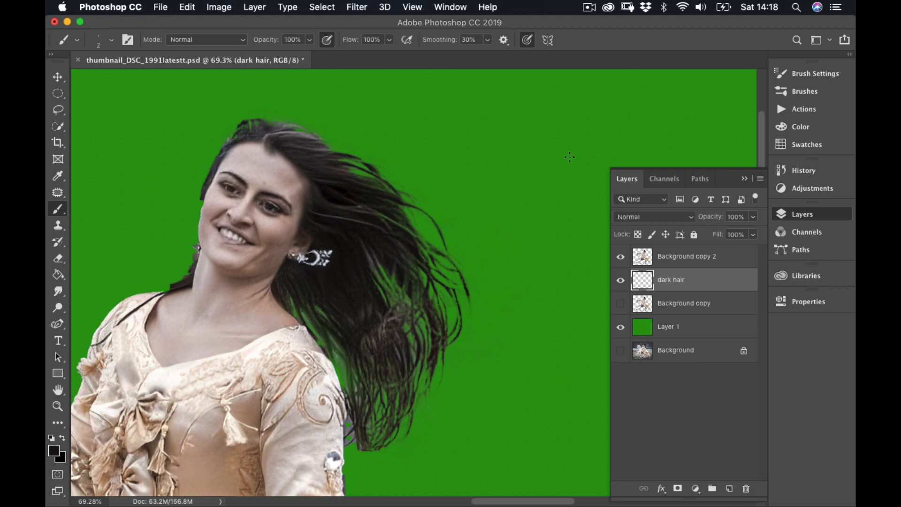
{"action": "scroll", "coordinate": [569, 158], "scroll_direction": "left", "scroll_amount": 5}
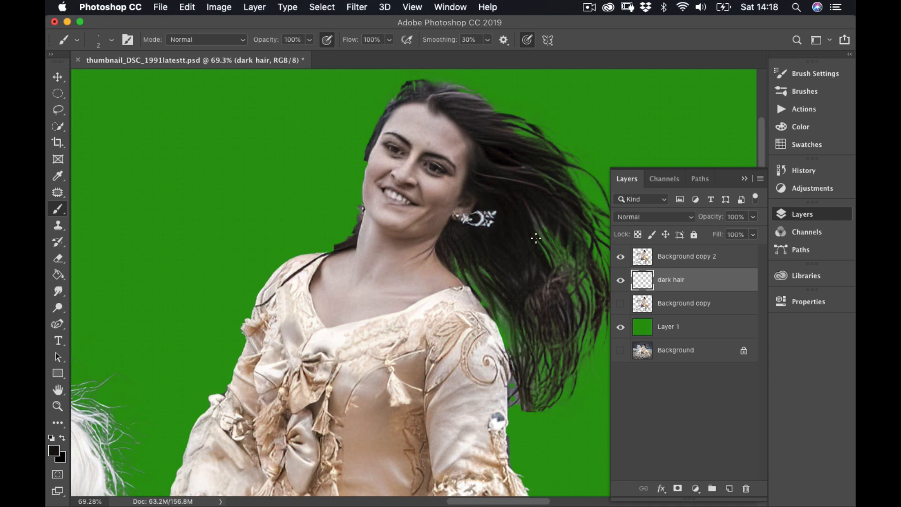
{"action": "left_click_drag", "start_coordinate": [537, 238], "coordinate": [567, 272]}
{"action": "left_click_drag", "start_coordinate": [498, 333], "coordinate": [503, 316]}
Paint long thin strands with the Brush along the outer side of the flowing hair to fill the green gaps
{"action": "left_click", "coordinate": [58, 407]}
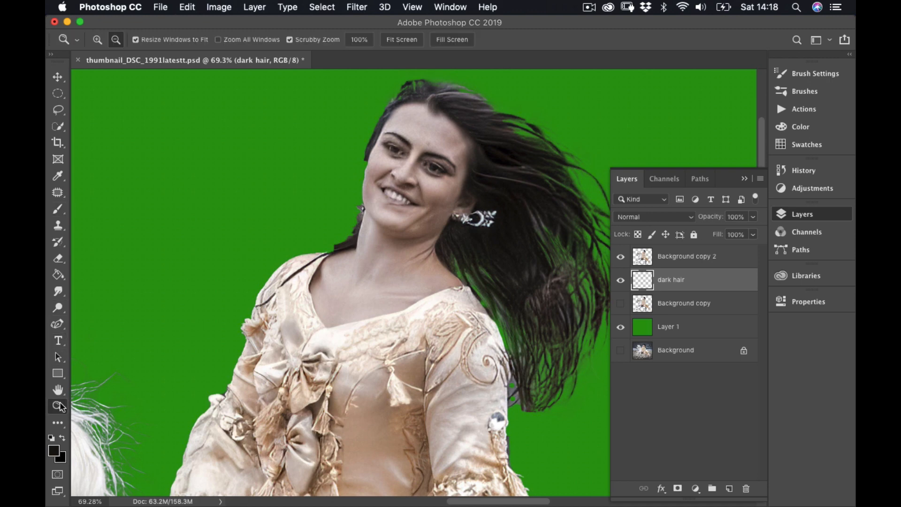
{"action": "left_click_drag", "start_coordinate": [523, 268], "coordinate": [579, 245]}
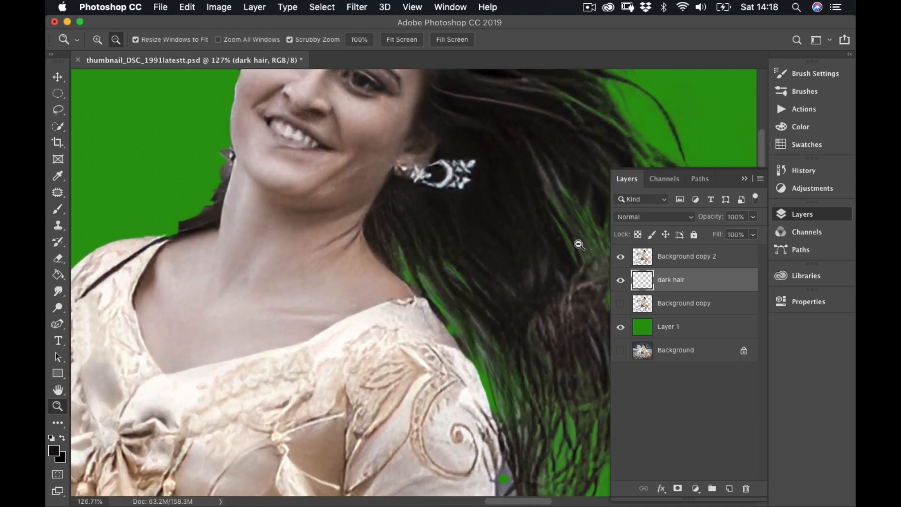
{"action": "left_click", "coordinate": [744, 179]}
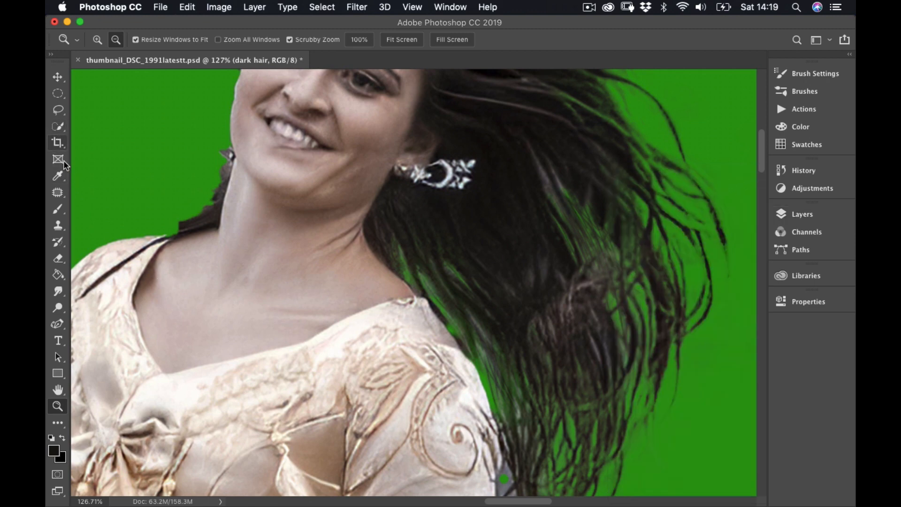
{"action": "left_click", "coordinate": [57, 210]}
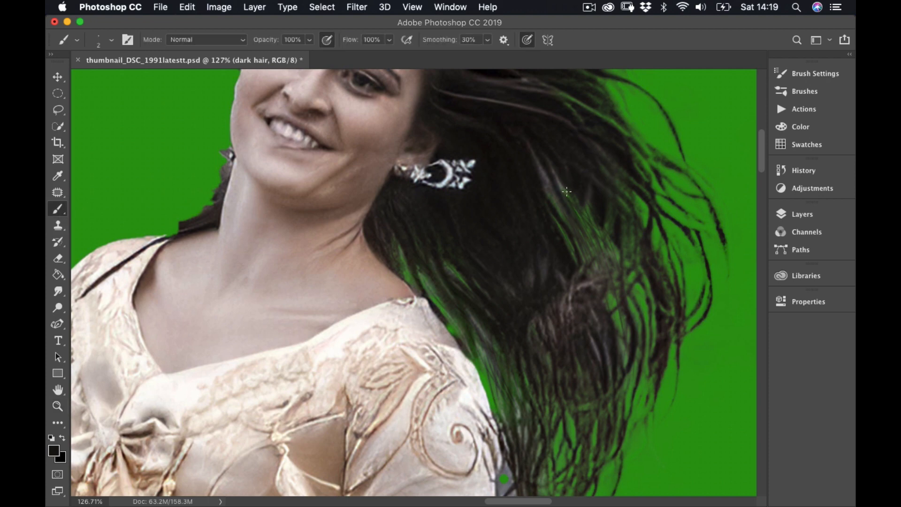
{"action": "mouse_move", "coordinate": [626, 161]}
{"action": "left_mouse_down"}
{"action": "mouse_move", "coordinate": [647, 175]}
{"action": "mouse_move", "coordinate": [675, 228]}
{"action": "mouse_move", "coordinate": [655, 178]}
{"action": "mouse_move", "coordinate": [677, 252]}
{"action": "mouse_move", "coordinate": [649, 180]}
{"action": "mouse_move", "coordinate": [676, 224]}
{"action": "mouse_move", "coordinate": [653, 184]}
{"action": "mouse_move", "coordinate": [673, 261]}
{"action": "left_mouse_up"}
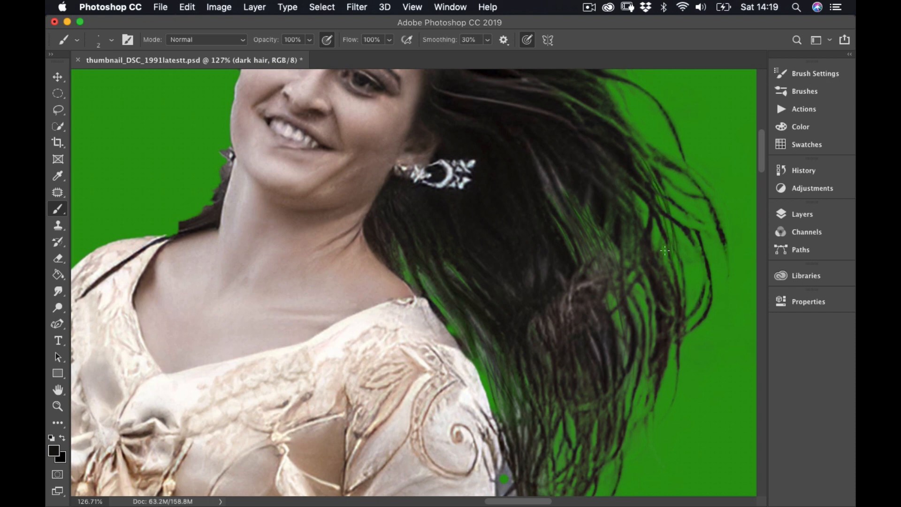
{"action": "left_click_drag", "start_coordinate": [656, 194], "coordinate": [673, 286]}
{"action": "left_click_drag", "start_coordinate": [646, 208], "coordinate": [667, 251]}
{"action": "left_click_drag", "start_coordinate": [634, 192], "coordinate": [668, 254]}
{"action": "left_click_drag", "start_coordinate": [634, 192], "coordinate": [675, 264]}
{"action": "left_click_drag", "start_coordinate": [659, 215], "coordinate": [670, 300]}
{"action": "mouse_move", "coordinate": [654, 219]}
{"action": "left_mouse_down"}
{"action": "mouse_move", "coordinate": [678, 315]}
{"action": "mouse_move", "coordinate": [652, 216]}
{"action": "mouse_move", "coordinate": [660, 257]}
{"action": "mouse_move", "coordinate": [641, 222]}
{"action": "mouse_move", "coordinate": [659, 250]}
{"action": "left_mouse_up"}
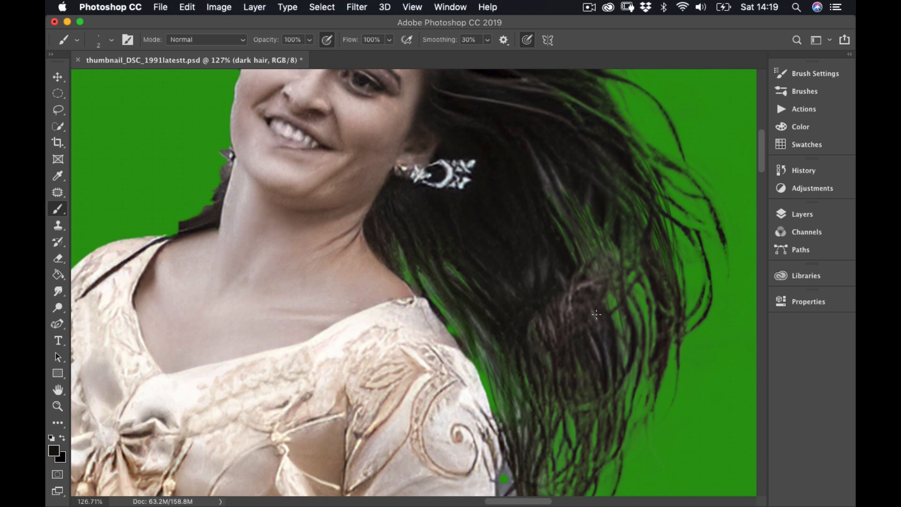
Brush short dark strands into the gaps around the brownish tangle in the lower half of the hair
{"action": "left_click_drag", "start_coordinate": [606, 285], "coordinate": [621, 332]}
{"action": "mouse_move", "coordinate": [629, 273]}
{"action": "left_mouse_down"}
{"action": "mouse_move", "coordinate": [646, 313]}
{"action": "mouse_move", "coordinate": [638, 325]}
{"action": "left_mouse_up"}
{"action": "left_click_drag", "start_coordinate": [636, 361], "coordinate": [626, 415]}
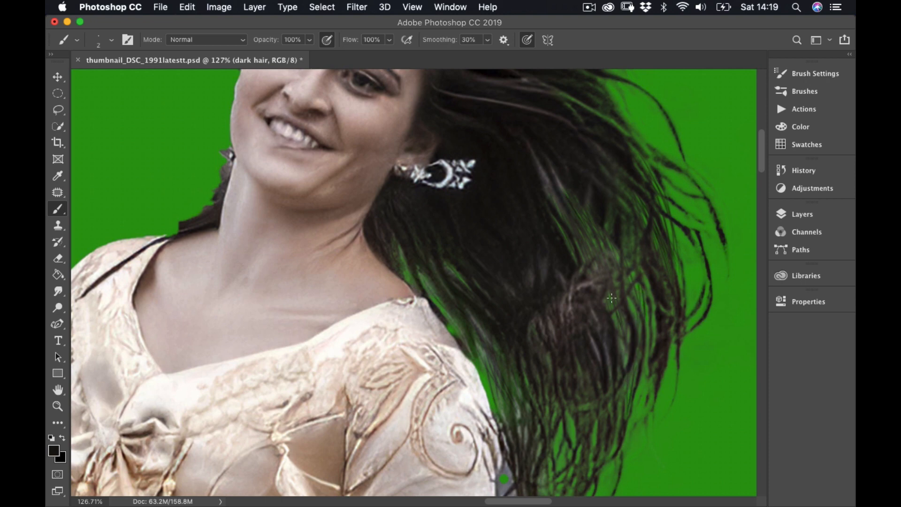
{"action": "left_click_drag", "start_coordinate": [611, 298], "coordinate": [618, 328]}
{"action": "left_click_drag", "start_coordinate": [651, 298], "coordinate": [643, 271]}
Extend the lower outer hair ends with thin strands and add more strands between the hanging ends
{"action": "left_click_drag", "start_coordinate": [649, 398], "coordinate": [655, 362]}
{"action": "left_click_drag", "start_coordinate": [648, 424], "coordinate": [651, 353]}
{"action": "left_click_drag", "start_coordinate": [650, 391], "coordinate": [658, 317]}
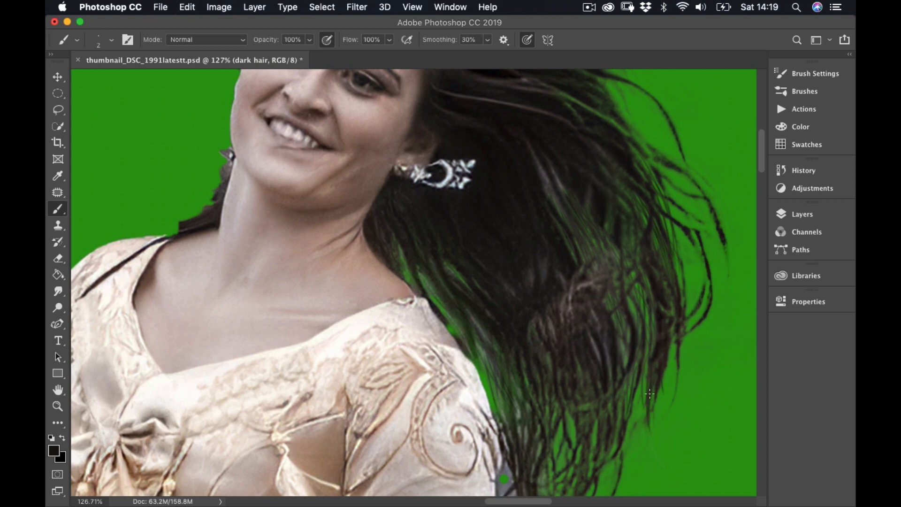
{"action": "left_click_drag", "start_coordinate": [653, 443], "coordinate": [645, 392]}
{"action": "mouse_move", "coordinate": [574, 448]}
{"action": "left_mouse_down"}
{"action": "mouse_move", "coordinate": [567, 421]}
{"action": "mouse_move", "coordinate": [571, 431]}
{"action": "mouse_move", "coordinate": [561, 422]}
{"action": "mouse_move", "coordinate": [561, 433]}
{"action": "mouse_move", "coordinate": [554, 429]}
{"action": "mouse_move", "coordinate": [561, 450]}
{"action": "mouse_move", "coordinate": [572, 421]}
{"action": "left_mouse_up"}
{"action": "mouse_move", "coordinate": [593, 478]}
{"action": "left_mouse_down"}
{"action": "mouse_move", "coordinate": [590, 426]}
{"action": "mouse_move", "coordinate": [603, 409]}
{"action": "left_mouse_up"}
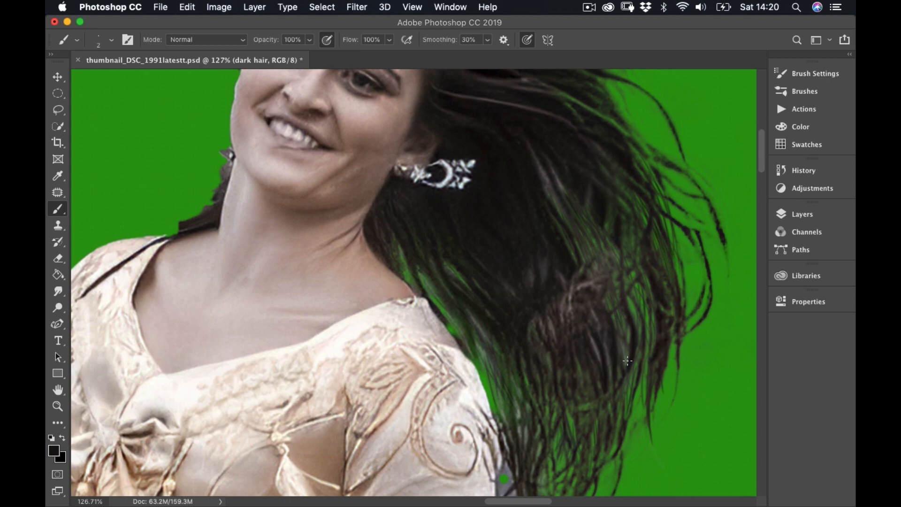
Paint fine strands along the shoulder edge and short wisps beneath the lowest hair tips beside the sleeve
{"action": "mouse_move", "coordinate": [628, 354]}
{"action": "left_mouse_down"}
{"action": "mouse_move", "coordinate": [613, 338]}
{"action": "mouse_move", "coordinate": [597, 254]}
{"action": "left_mouse_up"}
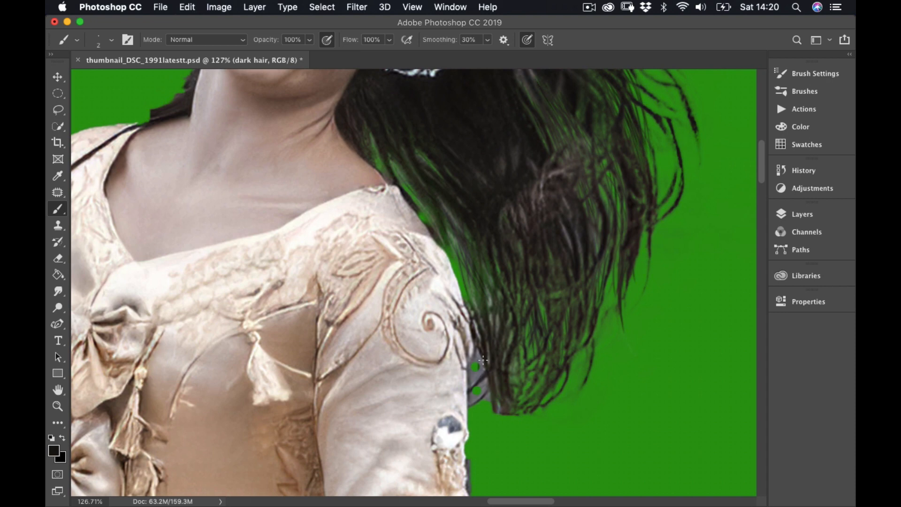
{"action": "left_click", "coordinate": [477, 391]}
{"action": "left_click_drag", "start_coordinate": [476, 415], "coordinate": [483, 420]}
{"action": "mouse_move", "coordinate": [481, 401]}
{"action": "left_mouse_down"}
{"action": "mouse_move", "coordinate": [475, 382]}
{"action": "mouse_move", "coordinate": [492, 431]}
{"action": "mouse_move", "coordinate": [487, 398]}
{"action": "left_mouse_up"}
{"action": "left_click_drag", "start_coordinate": [461, 296], "coordinate": [456, 292]}
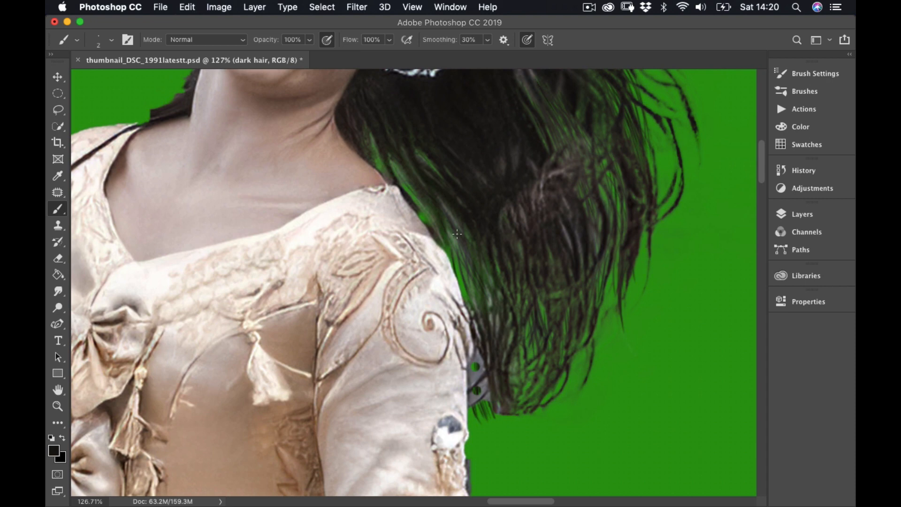
{"action": "left_click_drag", "start_coordinate": [460, 287], "coordinate": [458, 258]}
{"action": "left_click_drag", "start_coordinate": [402, 184], "coordinate": [409, 194]}
{"action": "mouse_move", "coordinate": [486, 402]}
{"action": "left_mouse_down"}
{"action": "mouse_move", "coordinate": [514, 428]}
{"action": "mouse_move", "coordinate": [538, 417]}
{"action": "left_mouse_up"}
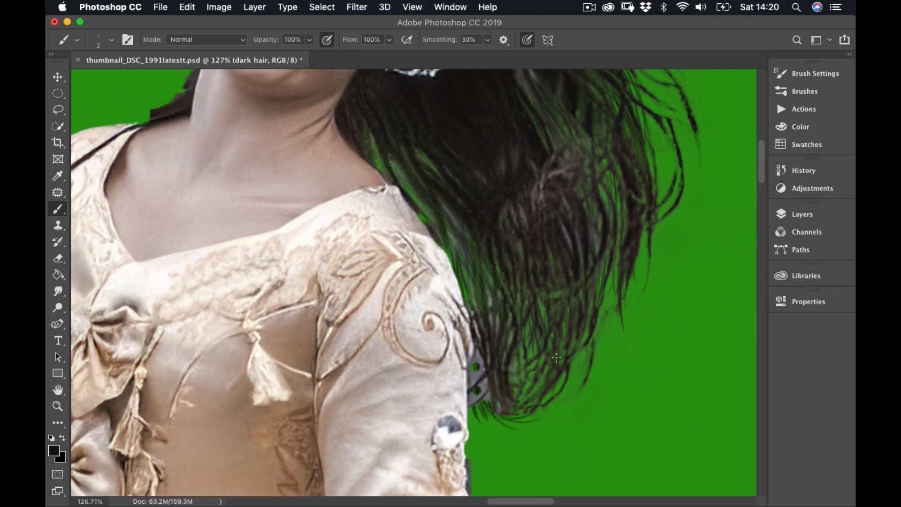
Add thin strands among the lower hair tips and along their outer edge
{"action": "mouse_move", "coordinate": [542, 353]}
{"action": "left_mouse_down"}
{"action": "mouse_move", "coordinate": [542, 369]}
{"action": "mouse_move", "coordinate": [561, 388]}
{"action": "left_mouse_up"}
{"action": "left_click_drag", "start_coordinate": [575, 350], "coordinate": [575, 368]}
{"action": "mouse_move", "coordinate": [604, 333]}
{"action": "left_mouse_down"}
{"action": "mouse_move", "coordinate": [604, 274]}
{"action": "mouse_move", "coordinate": [597, 277]}
{"action": "left_mouse_up"}
{"action": "mouse_move", "coordinate": [622, 307]}
{"action": "left_mouse_down"}
{"action": "mouse_move", "coordinate": [633, 271]}
{"action": "mouse_move", "coordinate": [621, 342]}
{"action": "left_mouse_up"}
{"action": "left_click_drag", "start_coordinate": [611, 278], "coordinate": [609, 343]}
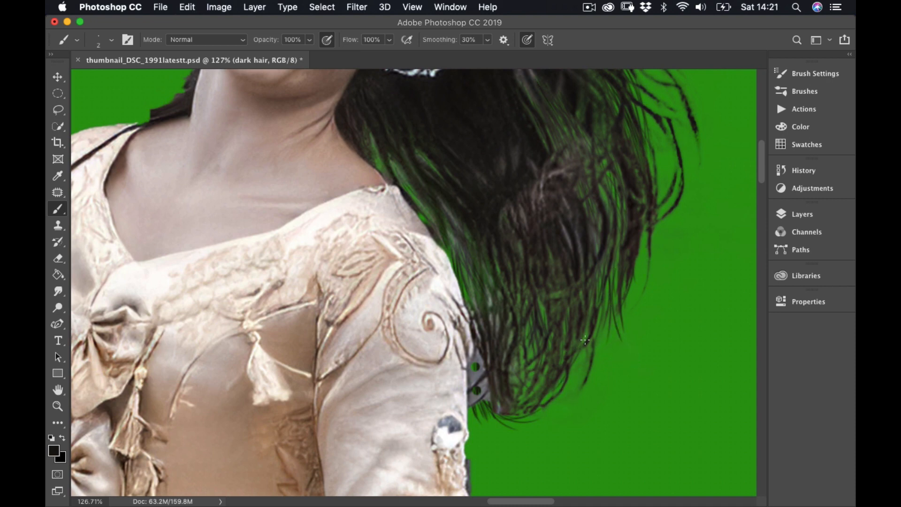
Load the painted strands of the "dark hair" layer as a selection
{"action": "left_click", "coordinate": [796, 215]}
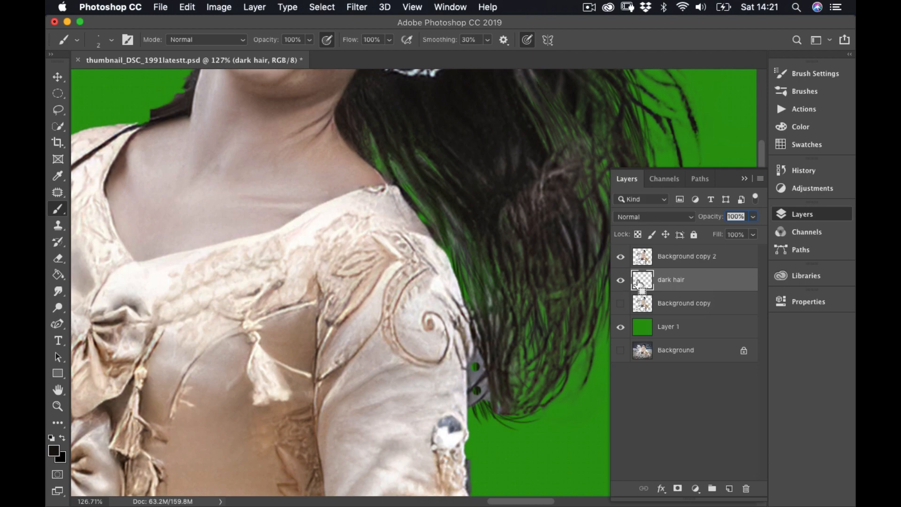
{"action": "left_click", "coordinate": [639, 282], "text": "super"}
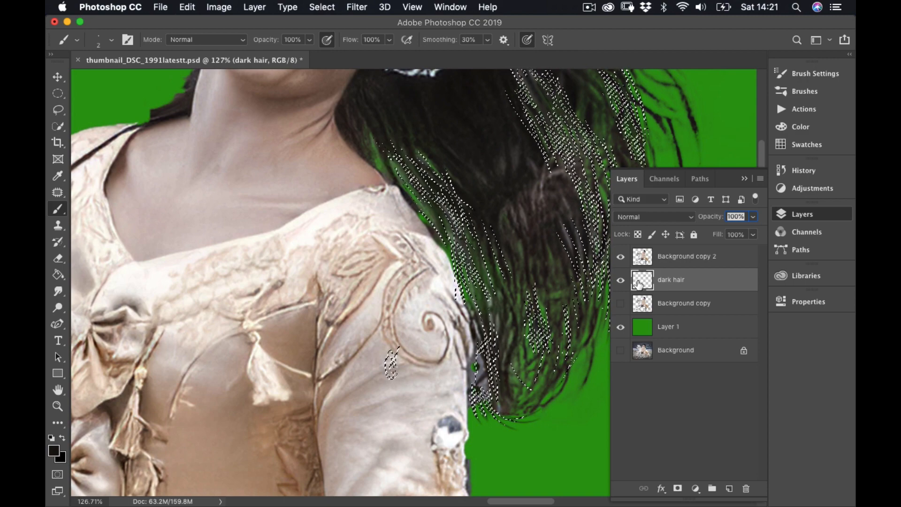
Invert the loaded strand selection to clear everything outside the painted strands on the "dark hair" layer, and deselect
{"action": "left_click", "coordinate": [310, 10]}
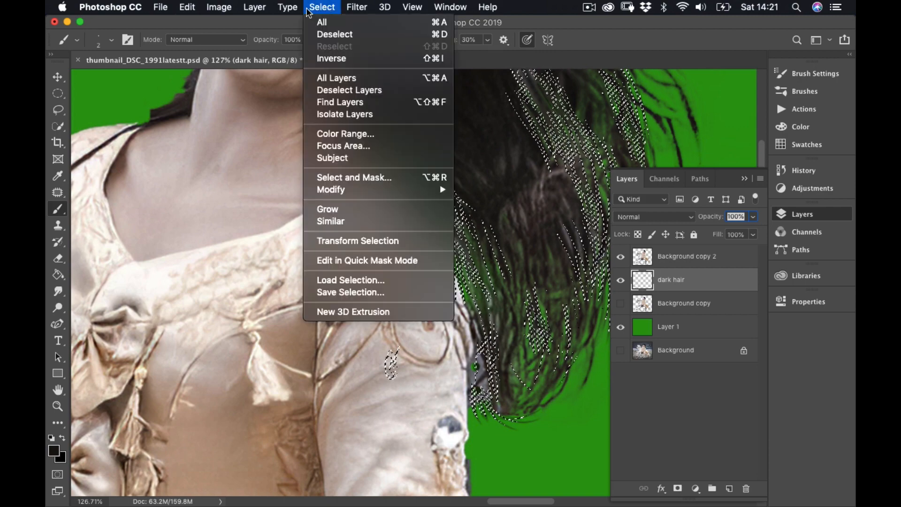
{"action": "mouse_move", "coordinate": [262, 13]}
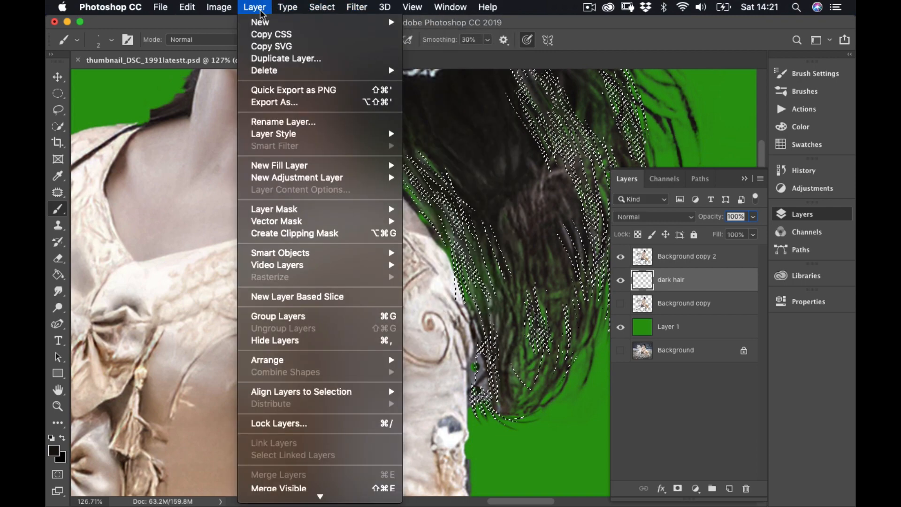
{"action": "mouse_move", "coordinate": [323, 7]}
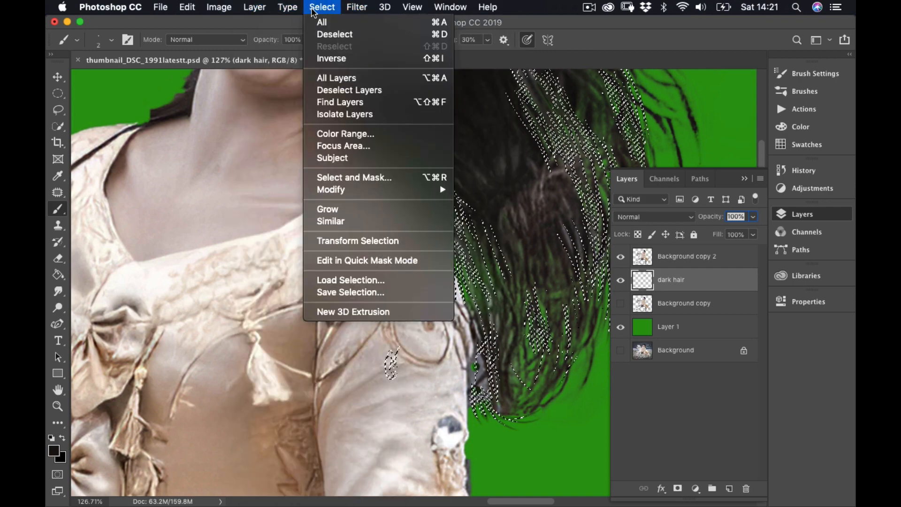
{"action": "left_click", "coordinate": [333, 60]}
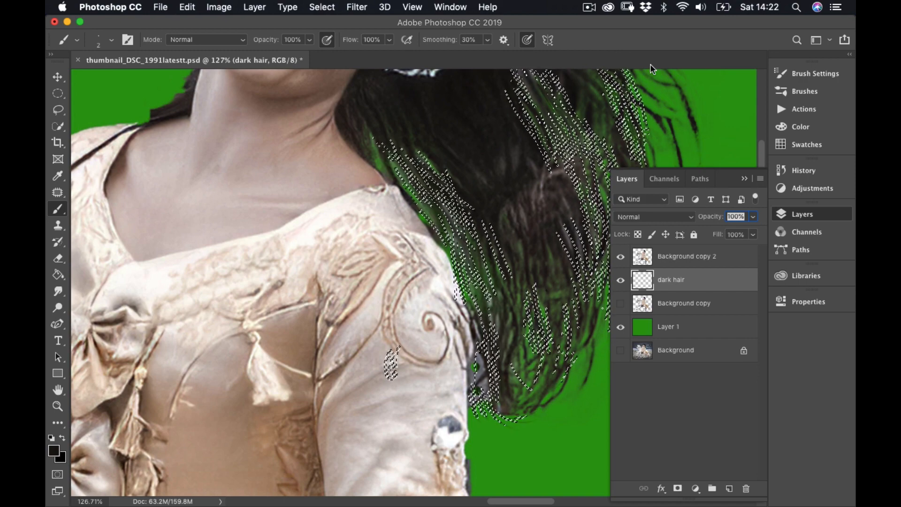
{"action": "left_click", "coordinate": [747, 179]}
{"action": "left_click", "coordinate": [322, 8]}
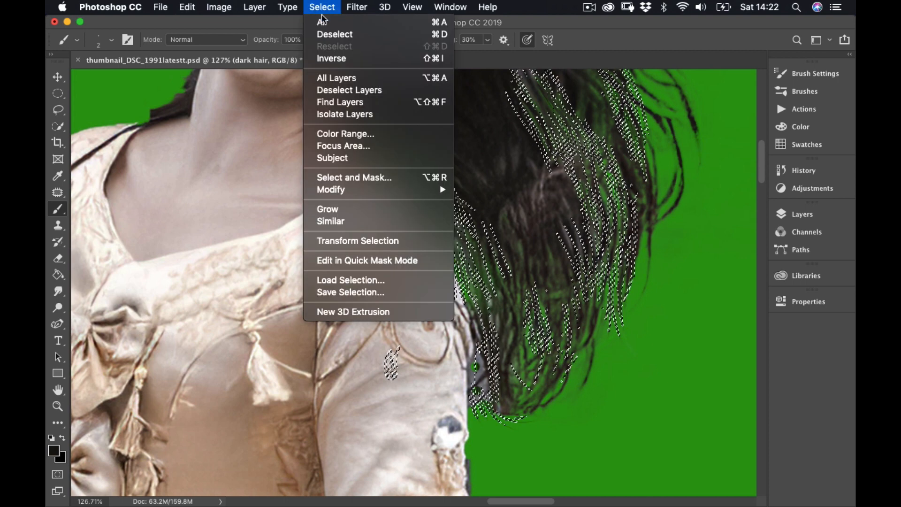
{"action": "left_click", "coordinate": [331, 34]}
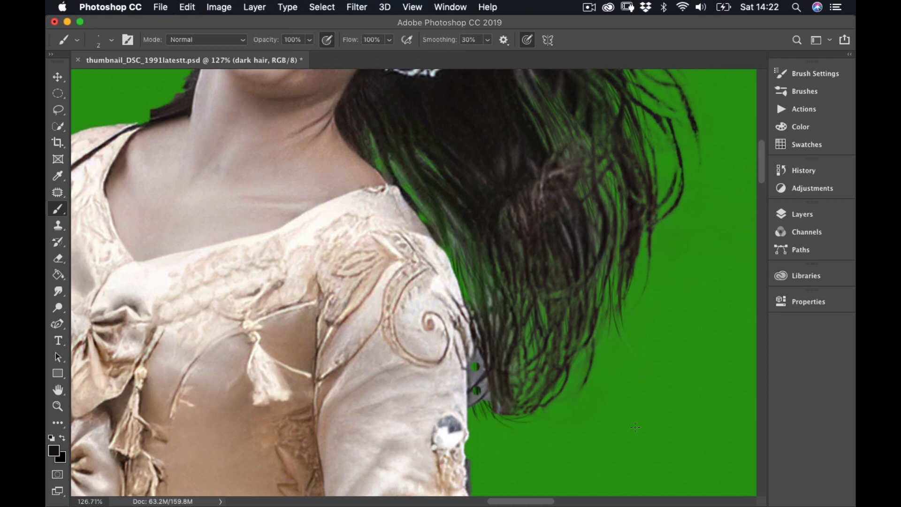
Compare the hair before and after the clearing by reverting to the last brush stroke in the history and restoring the Deselect state
{"action": "left_click", "coordinate": [189, 10]}
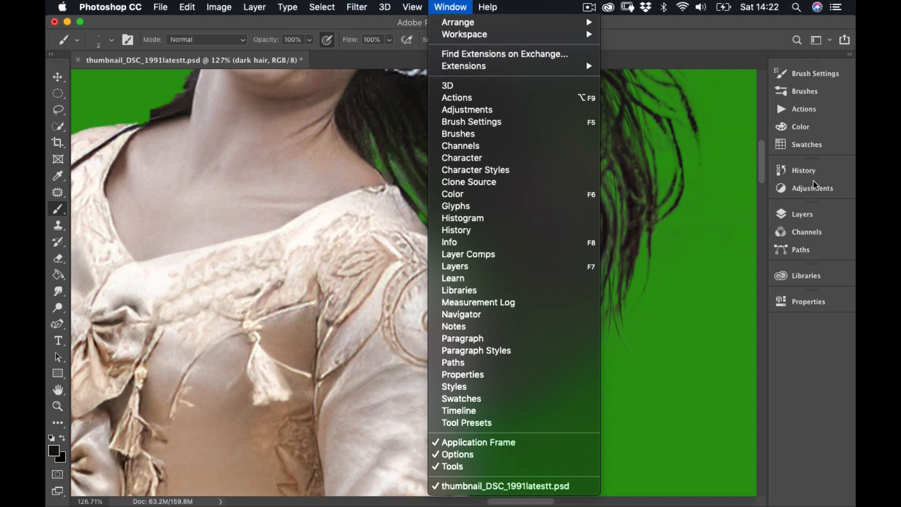
{"action": "left_click", "coordinate": [801, 171]}
{"action": "left_click", "coordinate": [801, 171]}
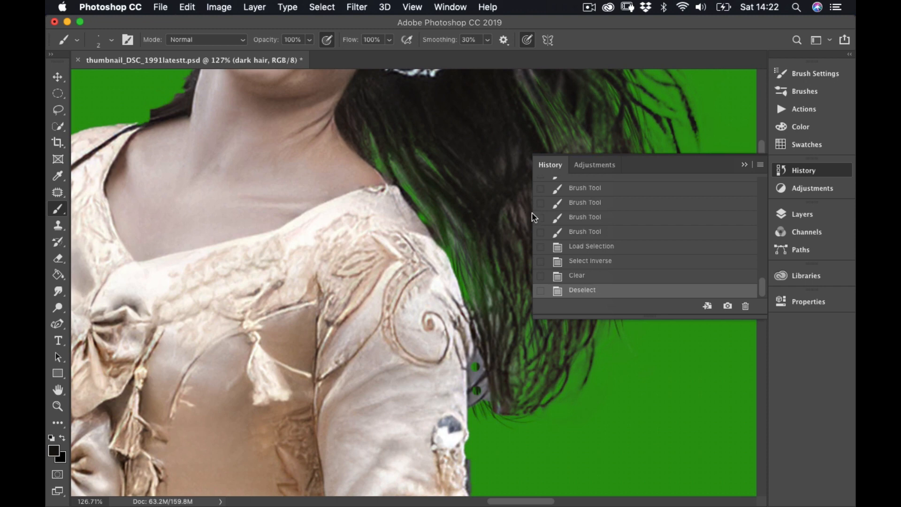
{"action": "left_click_drag", "start_coordinate": [532, 214], "coordinate": [667, 220]}
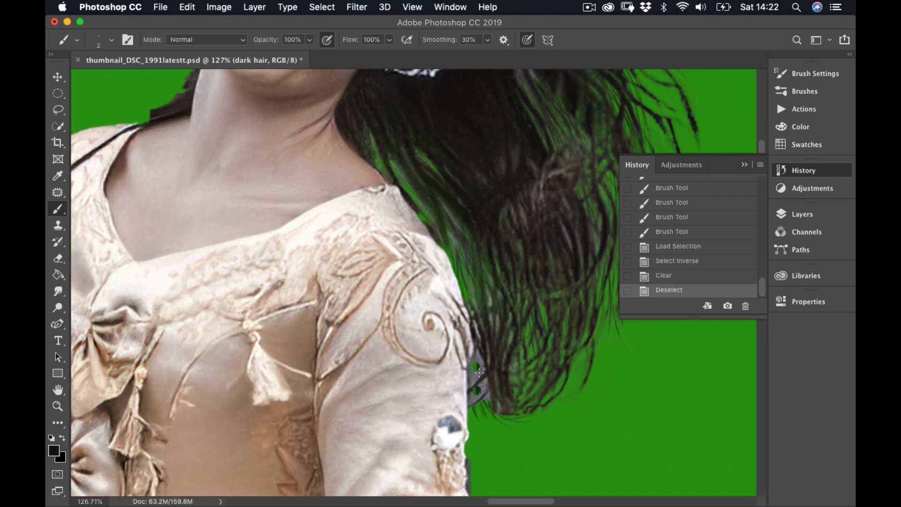
{"action": "left_click_drag", "start_coordinate": [464, 339], "coordinate": [364, 329]}
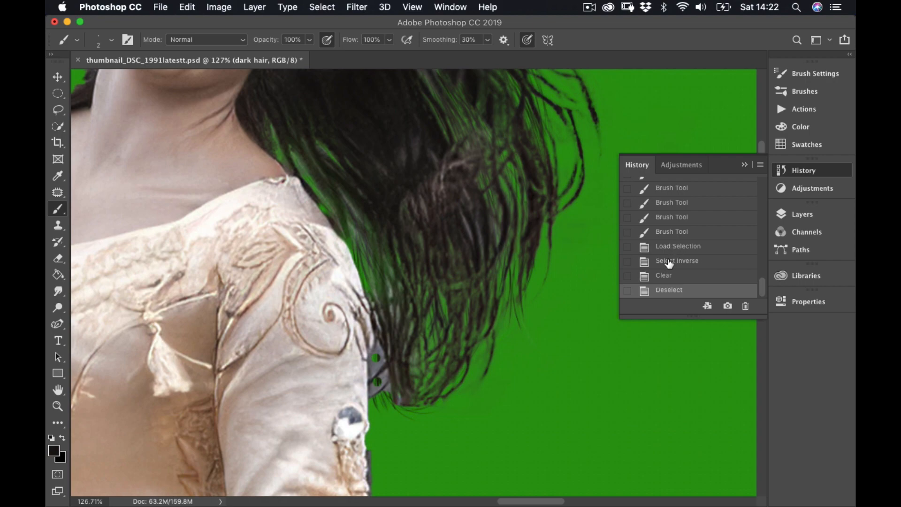
{"action": "left_click", "coordinate": [670, 233]}
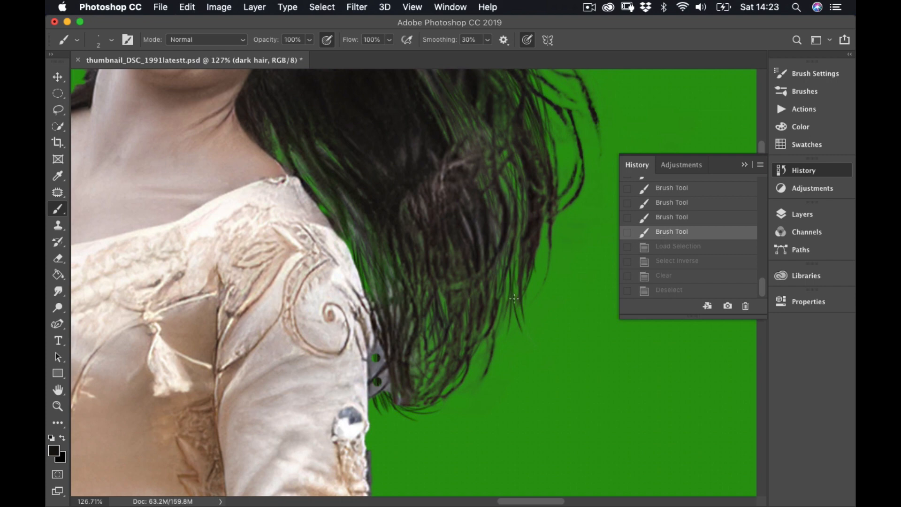
{"action": "left_click", "coordinate": [646, 291]}
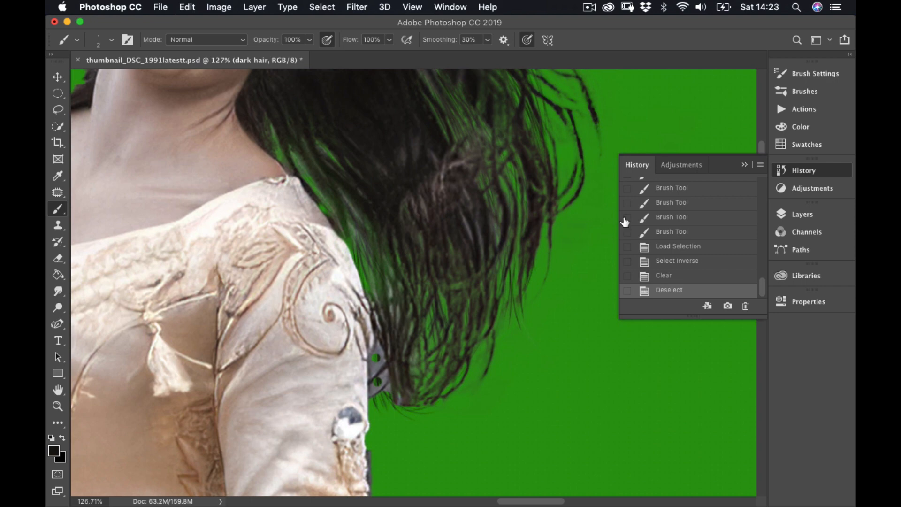
{"action": "left_click", "coordinate": [745, 164]}
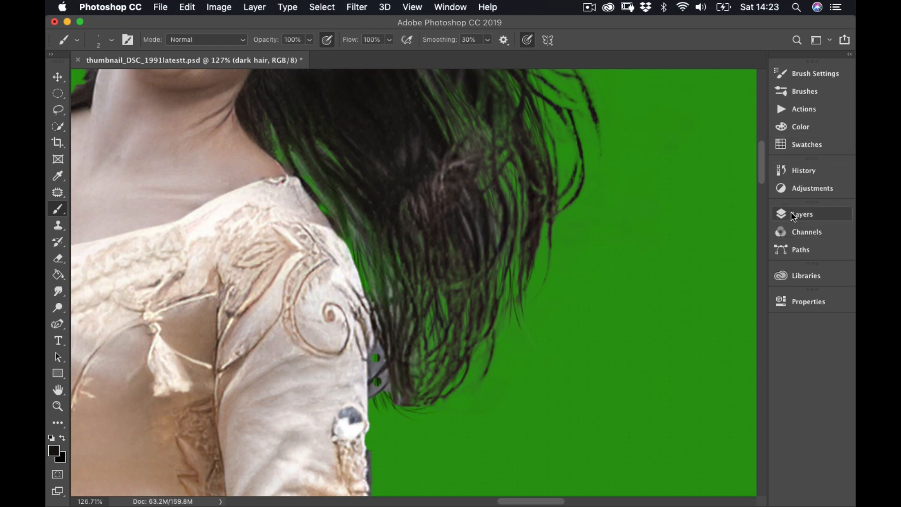
Paint fine dark strands along the top edge of the hair from the crown toward the windblown back
{"action": "scroll", "coordinate": [188, 348], "scroll_direction": "up", "scroll_amount": 2}
{"action": "scroll", "coordinate": [188, 348], "scroll_direction": "up", "scroll_amount": 10}
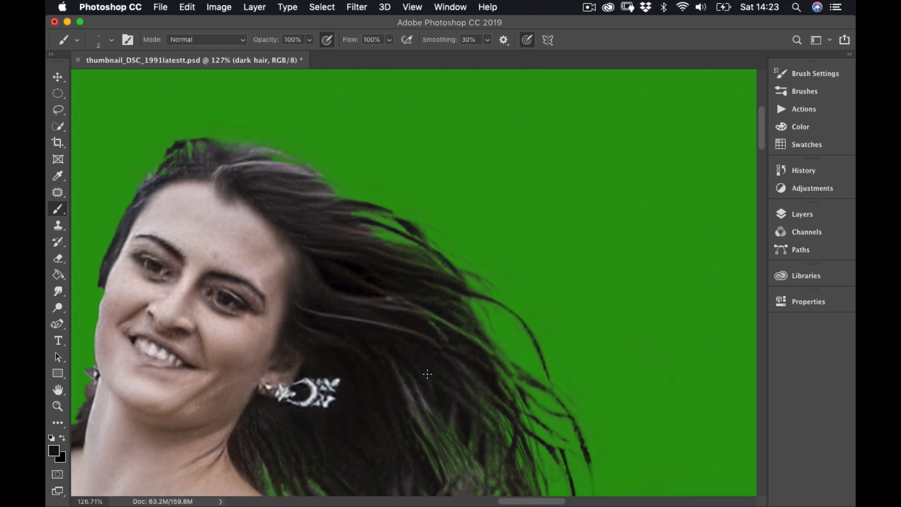
{"action": "scroll", "coordinate": [428, 374], "scroll_direction": "left", "scroll_amount": 3}
{"action": "scroll", "coordinate": [428, 374], "scroll_direction": "up", "scroll_amount": 2}
{"action": "scroll", "coordinate": [428, 374], "scroll_direction": "up", "scroll_amount": 3}
{"action": "scroll", "coordinate": [428, 373], "scroll_direction": "right", "scroll_amount": 2}
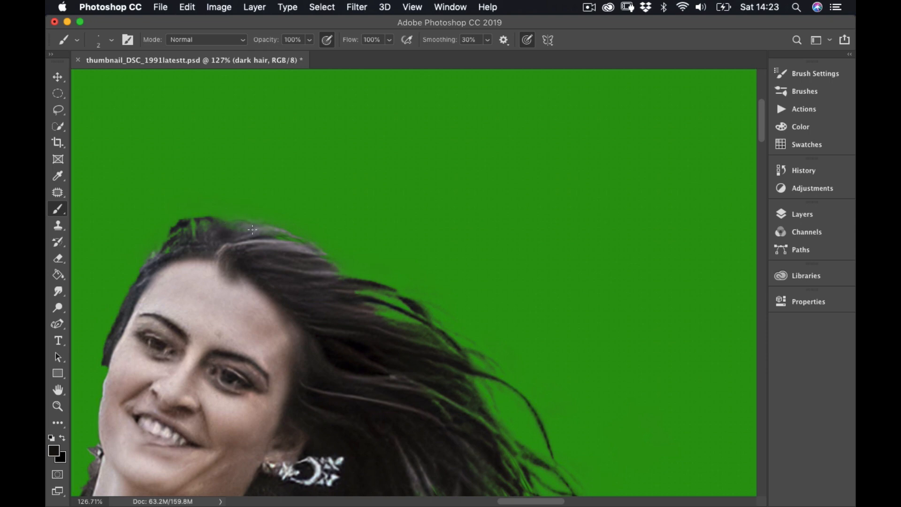
{"action": "left_click_drag", "start_coordinate": [261, 219], "coordinate": [297, 240]}
{"action": "left_click_drag", "start_coordinate": [347, 271], "coordinate": [332, 249]}
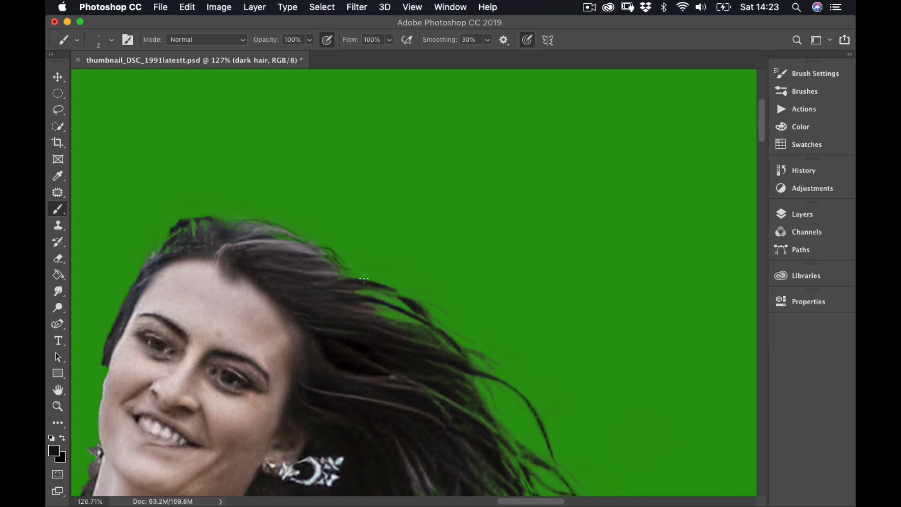
{"action": "left_click_drag", "start_coordinate": [364, 278], "coordinate": [346, 275]}
Fill the green gaps in the upper windblown hair with thin strands and add wisps along its outer edge
{"action": "mouse_move", "coordinate": [385, 294]}
{"action": "left_mouse_down"}
{"action": "mouse_move", "coordinate": [367, 303]}
{"action": "mouse_move", "coordinate": [411, 309]}
{"action": "mouse_move", "coordinate": [472, 347]}
{"action": "left_mouse_up"}
{"action": "left_click_drag", "start_coordinate": [382, 315], "coordinate": [412, 318]}
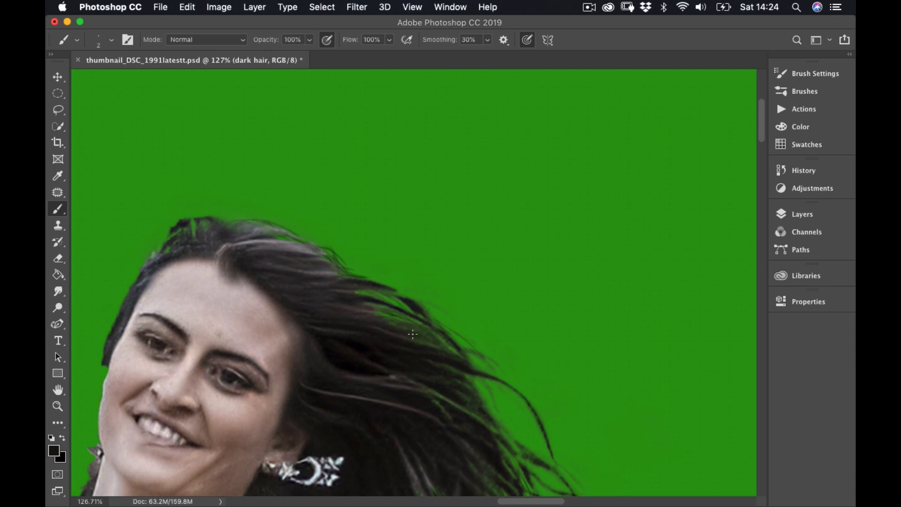
{"action": "left_click_drag", "start_coordinate": [448, 334], "coordinate": [460, 327]}
{"action": "mouse_move", "coordinate": [473, 380]}
{"action": "left_mouse_down"}
{"action": "mouse_move", "coordinate": [494, 398]}
{"action": "mouse_move", "coordinate": [490, 438]}
{"action": "left_mouse_up"}
{"action": "left_click_drag", "start_coordinate": [479, 385], "coordinate": [513, 432]}
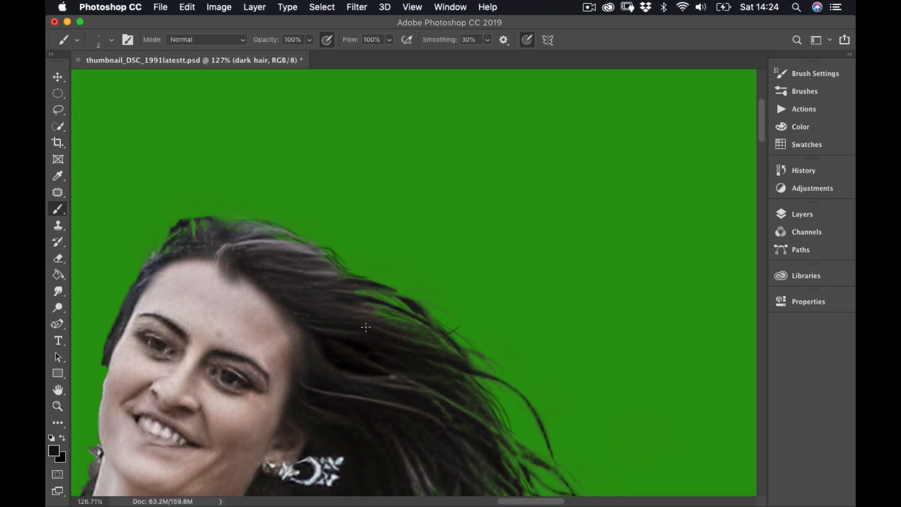
Add more thin strands over the hair edge behind the crown with the 2 px Soft Round brush
{"action": "left_click_drag", "start_coordinate": [362, 288], "coordinate": [419, 319]}
{"action": "mouse_move", "coordinate": [321, 257]}
{"action": "left_mouse_down"}
{"action": "mouse_move", "coordinate": [360, 262]}
{"action": "mouse_move", "coordinate": [363, 277]}
{"action": "mouse_move", "coordinate": [293, 233]}
{"action": "left_mouse_up"}
{"action": "right_click", "coordinate": [351, 269]}
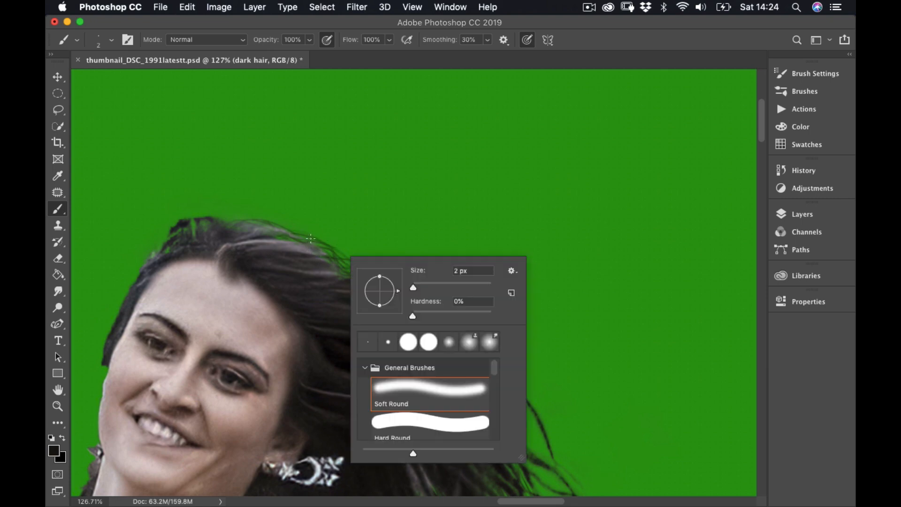
{"action": "left_click", "coordinate": [341, 279]}
{"action": "left_click_drag", "start_coordinate": [328, 257], "coordinate": [361, 278]}
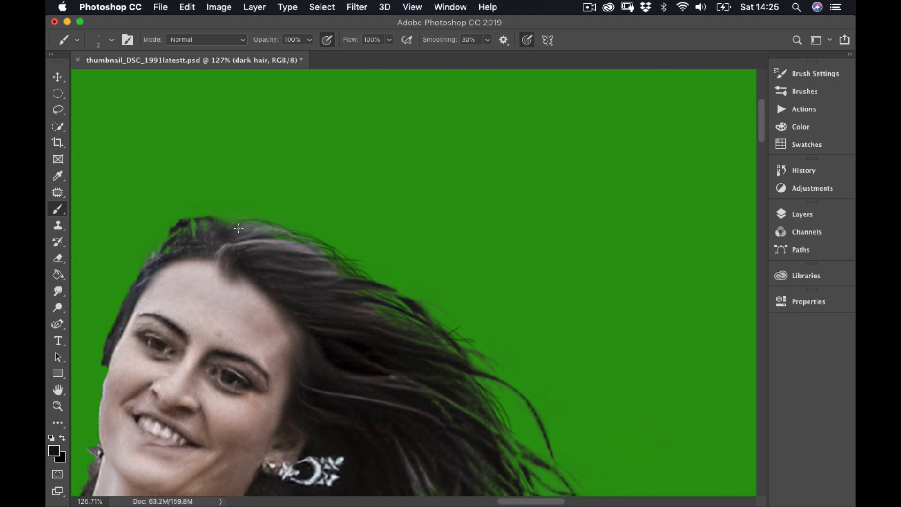
Paint short wisps on top of the head and fine strands down the hairline beside the forehead and cheek
{"action": "left_click_drag", "start_coordinate": [266, 217], "coordinate": [244, 220]}
{"action": "mouse_move", "coordinate": [178, 228]}
{"action": "left_mouse_down"}
{"action": "mouse_move", "coordinate": [156, 248]}
{"action": "mouse_move", "coordinate": [160, 239]}
{"action": "left_mouse_up"}
{"action": "left_click_drag", "start_coordinate": [149, 256], "coordinate": [133, 281]}
{"action": "left_click_drag", "start_coordinate": [125, 296], "coordinate": [130, 299]}
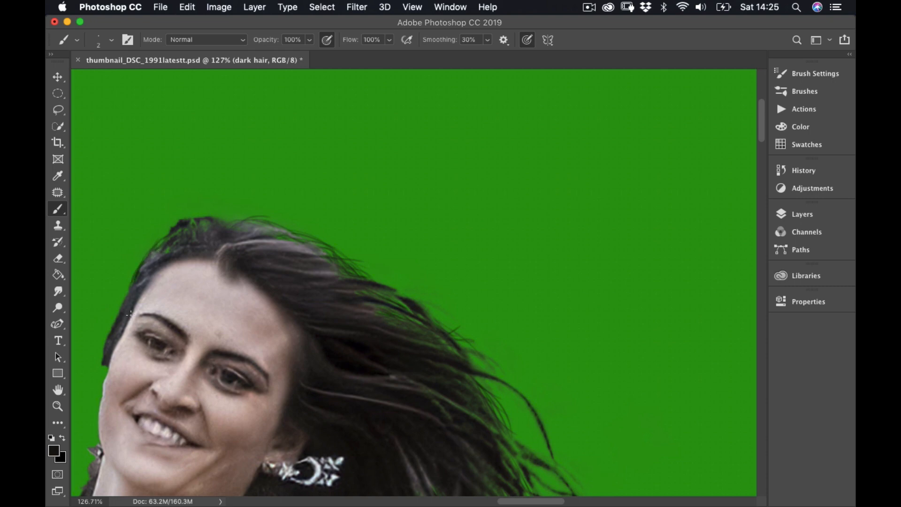
{"action": "left_click_drag", "start_coordinate": [140, 265], "coordinate": [123, 300]}
{"action": "left_click_drag", "start_coordinate": [124, 295], "coordinate": [113, 323]}
{"action": "mouse_move", "coordinate": [105, 366]}
{"action": "left_mouse_down"}
{"action": "mouse_move", "coordinate": [93, 401]}
{"action": "mouse_move", "coordinate": [102, 362]}
{"action": "mouse_move", "coordinate": [102, 424]}
{"action": "mouse_move", "coordinate": [102, 386]}
{"action": "mouse_move", "coordinate": [90, 419]}
{"action": "mouse_move", "coordinate": [101, 401]}
{"action": "mouse_move", "coordinate": [93, 431]}
{"action": "left_mouse_up"}
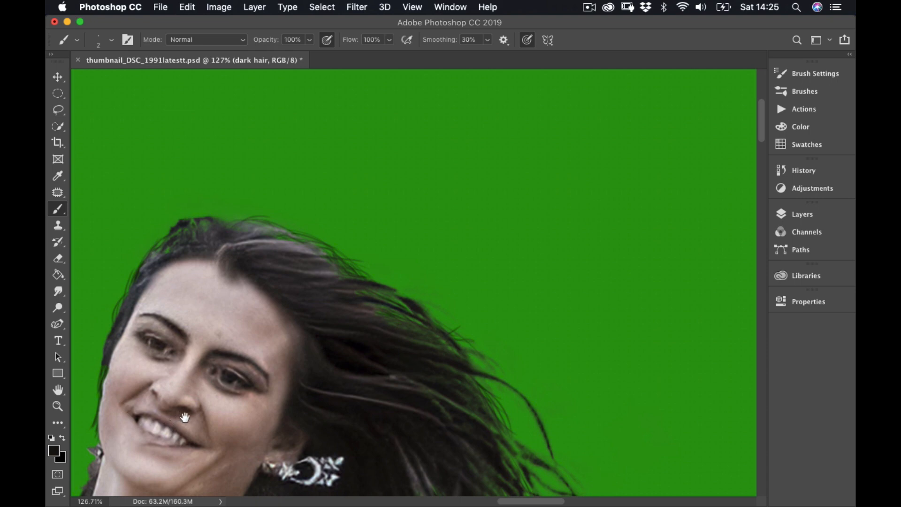
Extend the face-side hair with strands past the small earring and soften its blocky end above the shoulder with wisps
{"action": "left_click_drag", "start_coordinate": [187, 417], "coordinate": [372, 297]}
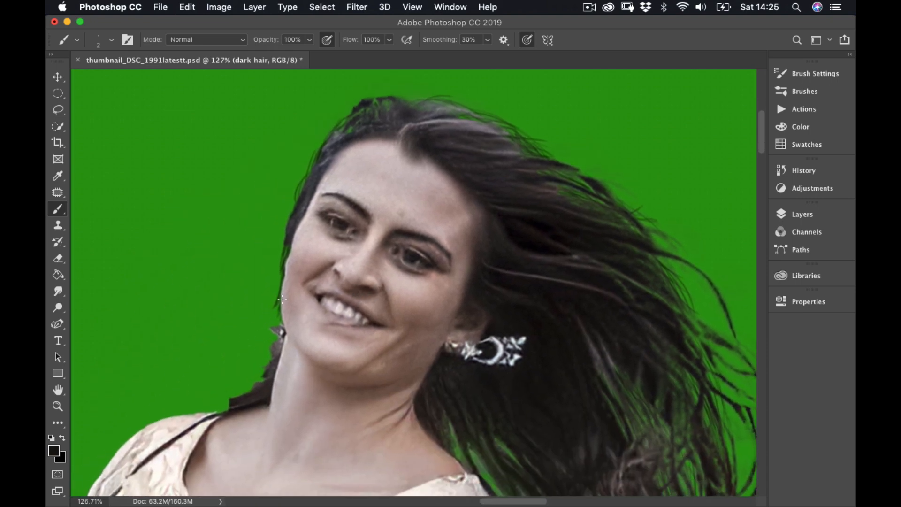
{"action": "left_click_drag", "start_coordinate": [277, 311], "coordinate": [274, 331]}
{"action": "left_click_drag", "start_coordinate": [271, 344], "coordinate": [269, 364]}
{"action": "mouse_move", "coordinate": [224, 398]}
{"action": "left_mouse_down"}
{"action": "mouse_move", "coordinate": [247, 376]}
{"action": "mouse_move", "coordinate": [224, 405]}
{"action": "mouse_move", "coordinate": [209, 390]}
{"action": "mouse_move", "coordinate": [259, 383]}
{"action": "mouse_move", "coordinate": [230, 401]}
{"action": "mouse_move", "coordinate": [194, 351]}
{"action": "mouse_move", "coordinate": [247, 344]}
{"action": "mouse_move", "coordinate": [228, 398]}
{"action": "mouse_move", "coordinate": [201, 404]}
{"action": "mouse_move", "coordinate": [236, 407]}
{"action": "mouse_move", "coordinate": [200, 405]}
{"action": "mouse_move", "coordinate": [226, 408]}
{"action": "mouse_move", "coordinate": [213, 407]}
{"action": "mouse_move", "coordinate": [250, 391]}
{"action": "mouse_move", "coordinate": [247, 400]}
{"action": "mouse_move", "coordinate": [227, 408]}
{"action": "mouse_move", "coordinate": [187, 387]}
{"action": "mouse_move", "coordinate": [232, 396]}
{"action": "mouse_move", "coordinate": [215, 412]}
{"action": "mouse_move", "coordinate": [197, 415]}
{"action": "mouse_move", "coordinate": [227, 407]}
{"action": "mouse_move", "coordinate": [168, 418]}
{"action": "mouse_move", "coordinate": [262, 384]}
{"action": "mouse_move", "coordinate": [227, 397]}
{"action": "mouse_move", "coordinate": [265, 373]}
{"action": "mouse_move", "coordinate": [265, 356]}
{"action": "left_mouse_up"}
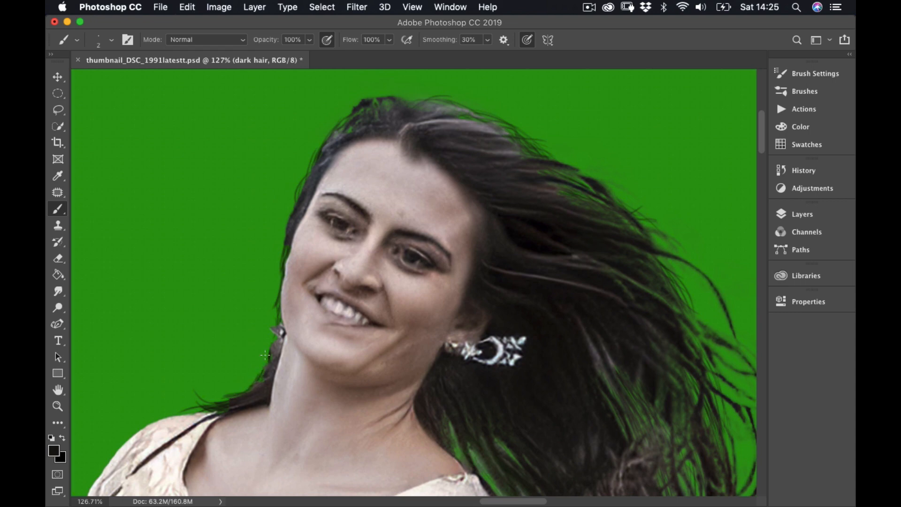
{"action": "mouse_move", "coordinate": [277, 295]}
{"action": "left_mouse_down"}
{"action": "mouse_move", "coordinate": [269, 346]}
{"action": "mouse_move", "coordinate": [281, 348]}
{"action": "mouse_move", "coordinate": [266, 343]}
{"action": "mouse_move", "coordinate": [272, 370]}
{"action": "mouse_move", "coordinate": [265, 340]}
{"action": "mouse_move", "coordinate": [271, 374]}
{"action": "mouse_move", "coordinate": [276, 333]}
{"action": "mouse_move", "coordinate": [269, 386]}
{"action": "left_mouse_up"}
{"action": "mouse_move", "coordinate": [233, 396]}
{"action": "left_mouse_down"}
{"action": "mouse_move", "coordinate": [190, 411]}
{"action": "mouse_move", "coordinate": [220, 393]}
{"action": "mouse_move", "coordinate": [201, 404]}
{"action": "mouse_move", "coordinate": [209, 393]}
{"action": "mouse_move", "coordinate": [193, 400]}
{"action": "mouse_move", "coordinate": [231, 402]}
{"action": "mouse_move", "coordinate": [212, 391]}
{"action": "mouse_move", "coordinate": [235, 403]}
{"action": "mouse_move", "coordinate": [209, 395]}
{"action": "left_mouse_up"}
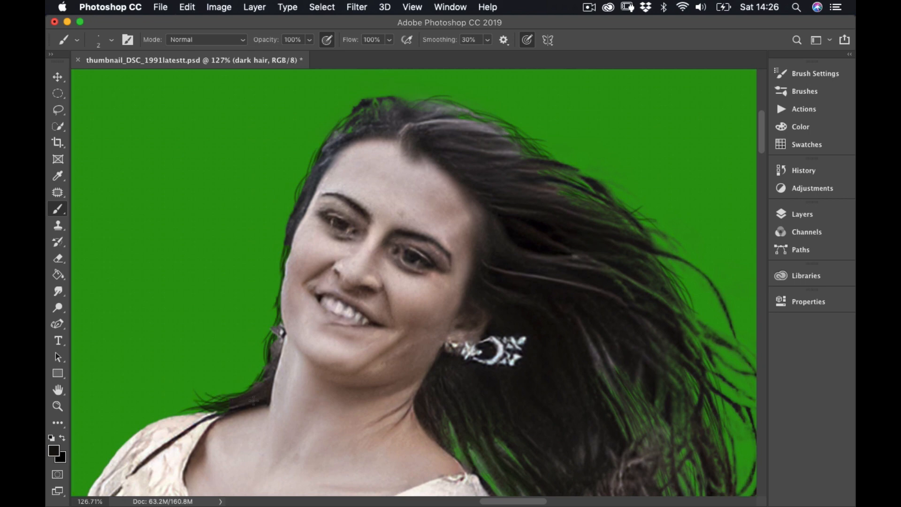
Paint strands upward along the face-side hair edge from the small earring to the crown
{"action": "left_click_drag", "start_coordinate": [275, 331], "coordinate": [265, 346]}
{"action": "left_click_drag", "start_coordinate": [276, 323], "coordinate": [277, 273]}
{"action": "left_click_drag", "start_coordinate": [277, 284], "coordinate": [287, 228]}
{"action": "mouse_move", "coordinate": [282, 259]}
{"action": "left_mouse_down"}
{"action": "mouse_move", "coordinate": [336, 146]}
{"action": "mouse_move", "coordinate": [313, 174]}
{"action": "mouse_move", "coordinate": [336, 129]}
{"action": "mouse_move", "coordinate": [338, 141]}
{"action": "mouse_move", "coordinate": [321, 146]}
{"action": "mouse_move", "coordinate": [364, 121]}
{"action": "mouse_move", "coordinate": [330, 161]}
{"action": "mouse_move", "coordinate": [371, 117]}
{"action": "mouse_move", "coordinate": [332, 139]}
{"action": "mouse_move", "coordinate": [358, 114]}
{"action": "mouse_move", "coordinate": [341, 138]}
{"action": "mouse_move", "coordinate": [364, 117]}
{"action": "mouse_move", "coordinate": [342, 128]}
{"action": "mouse_move", "coordinate": [351, 125]}
{"action": "mouse_move", "coordinate": [352, 136]}
{"action": "mouse_move", "coordinate": [368, 114]}
{"action": "mouse_move", "coordinate": [363, 104]}
{"action": "mouse_move", "coordinate": [372, 117]}
{"action": "mouse_move", "coordinate": [380, 106]}
{"action": "mouse_move", "coordinate": [369, 108]}
{"action": "mouse_move", "coordinate": [384, 115]}
{"action": "mouse_move", "coordinate": [376, 110]}
{"action": "mouse_move", "coordinate": [390, 102]}
{"action": "mouse_move", "coordinate": [380, 108]}
{"action": "mouse_move", "coordinate": [388, 101]}
{"action": "mouse_move", "coordinate": [385, 121]}
{"action": "mouse_move", "coordinate": [360, 110]}
{"action": "left_mouse_up"}
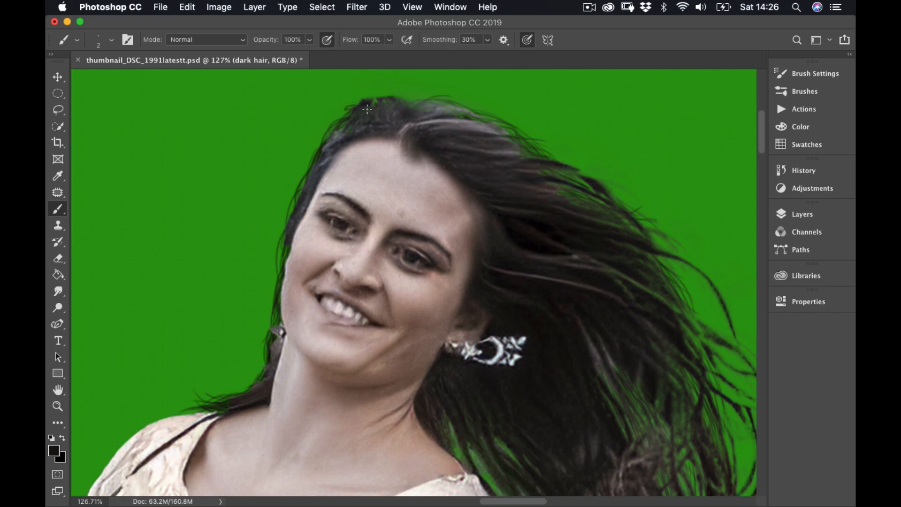
Thicken the face-side hair with long strands and loose wisps, and touch up the crown and upper back hair
{"action": "mouse_move", "coordinate": [350, 124]}
{"action": "left_mouse_down"}
{"action": "mouse_move", "coordinate": [343, 113]}
{"action": "mouse_move", "coordinate": [331, 123]}
{"action": "mouse_move", "coordinate": [298, 192]}
{"action": "mouse_move", "coordinate": [286, 276]}
{"action": "left_mouse_up"}
{"action": "left_click_drag", "start_coordinate": [282, 244], "coordinate": [280, 267]}
{"action": "mouse_move", "coordinate": [292, 203]}
{"action": "left_mouse_down"}
{"action": "mouse_move", "coordinate": [306, 263]}
{"action": "mouse_move", "coordinate": [288, 212]}
{"action": "mouse_move", "coordinate": [296, 285]}
{"action": "mouse_move", "coordinate": [277, 240]}
{"action": "mouse_move", "coordinate": [288, 265]}
{"action": "mouse_move", "coordinate": [283, 253]}
{"action": "mouse_move", "coordinate": [280, 289]}
{"action": "mouse_move", "coordinate": [275, 267]}
{"action": "mouse_move", "coordinate": [289, 266]}
{"action": "mouse_move", "coordinate": [266, 301]}
{"action": "left_mouse_up"}
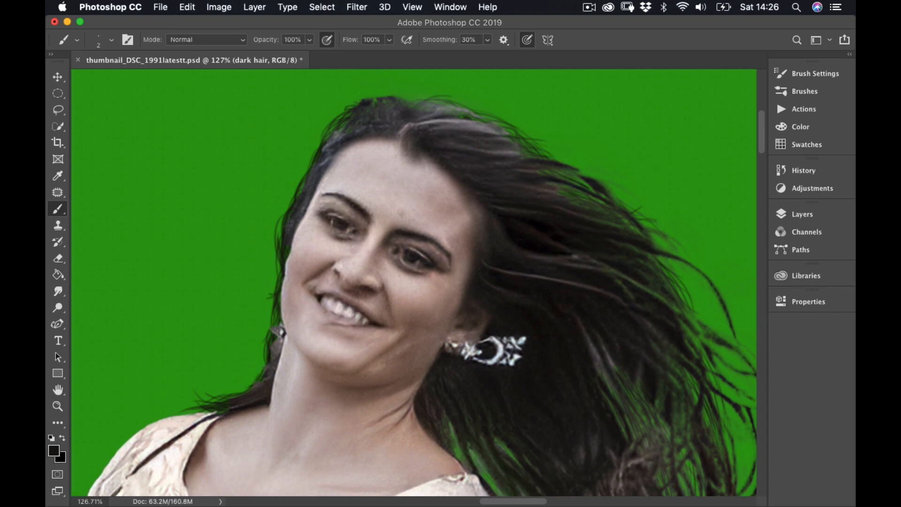
{"action": "mouse_move", "coordinate": [281, 218]}
{"action": "left_mouse_down"}
{"action": "mouse_move", "coordinate": [280, 243]}
{"action": "mouse_move", "coordinate": [301, 199]}
{"action": "mouse_move", "coordinate": [281, 225]}
{"action": "mouse_move", "coordinate": [303, 195]}
{"action": "mouse_move", "coordinate": [288, 209]}
{"action": "left_mouse_up"}
{"action": "left_click_drag", "start_coordinate": [378, 101], "coordinate": [382, 111]}
{"action": "left_click_drag", "start_coordinate": [493, 120], "coordinate": [523, 165]}
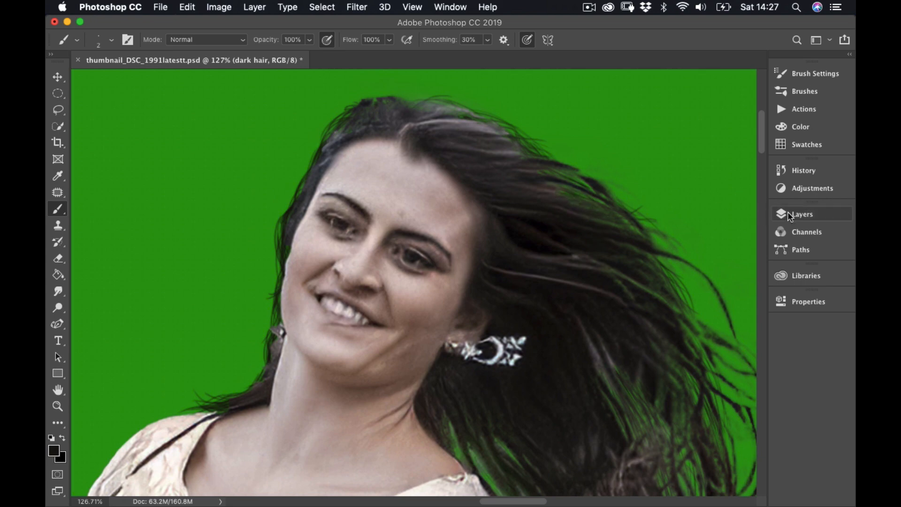
Add a new empty layer above "Background copy 2"
{"action": "left_click", "coordinate": [806, 217]}
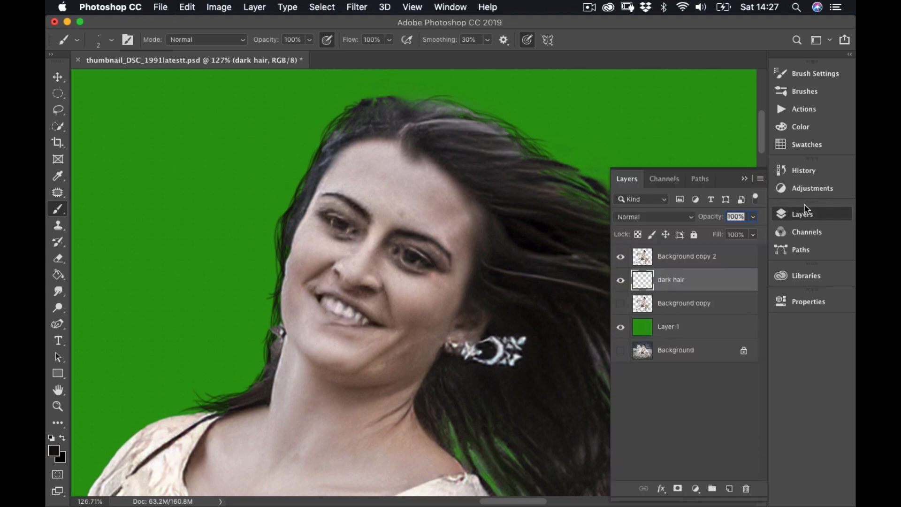
{"action": "left_click", "coordinate": [689, 257]}
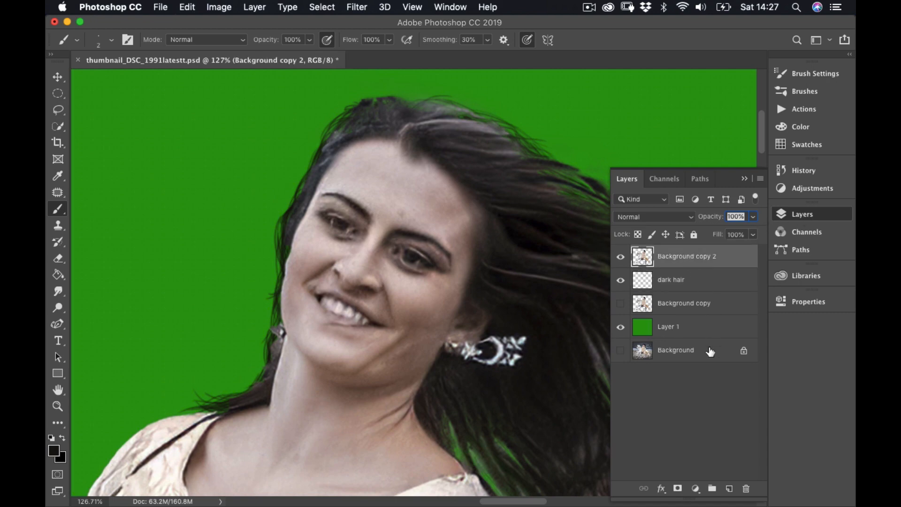
{"action": "left_click", "coordinate": [730, 489]}
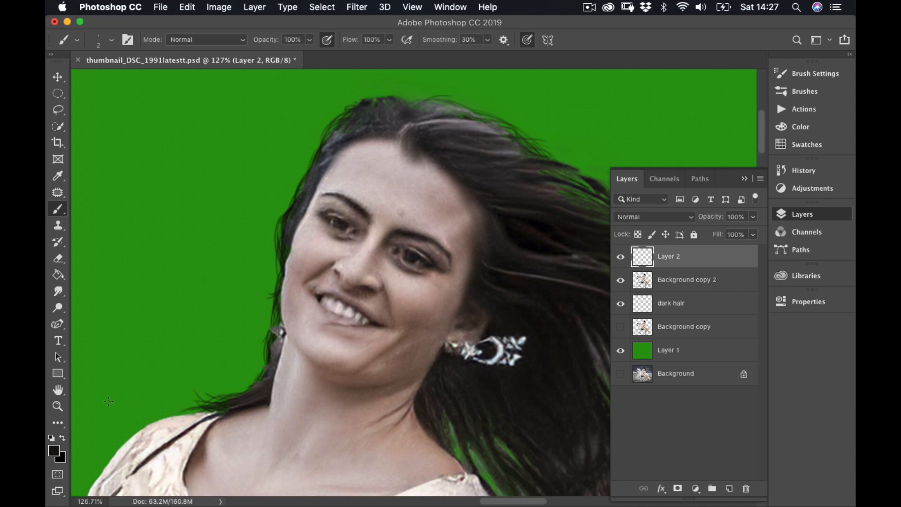
Set the foreground colour to a mid grey (#6a656b) sampled from the highlight in the rider's crown hair
{"action": "left_click", "coordinate": [54, 450]}
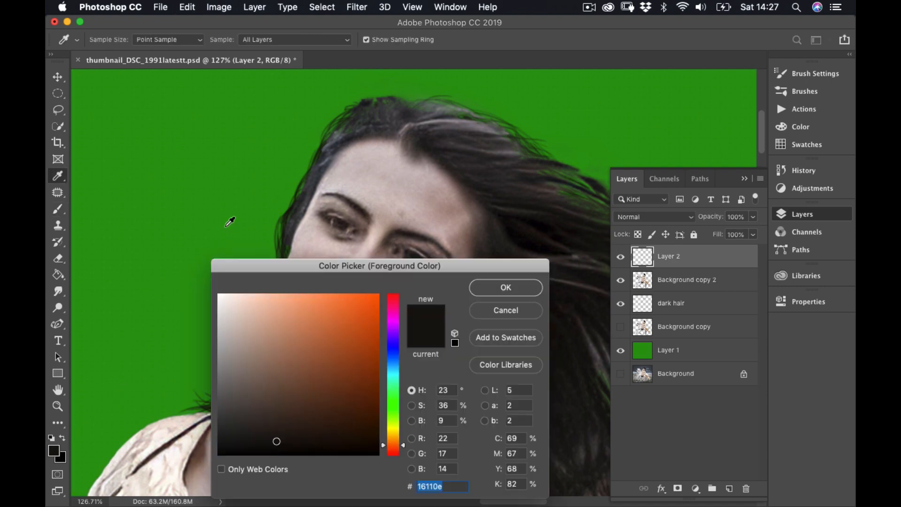
{"action": "left_click", "coordinate": [473, 125]}
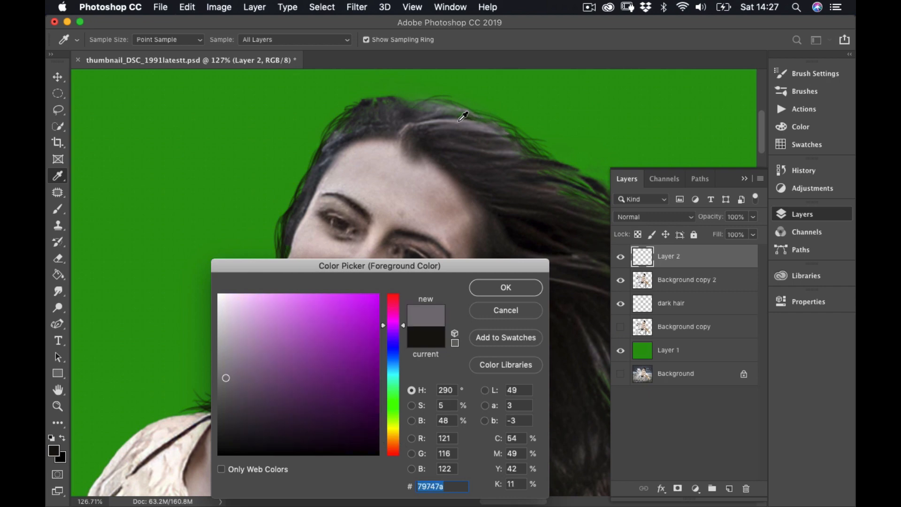
{"action": "left_click", "coordinate": [459, 121]}
{"action": "left_click", "coordinate": [458, 123]}
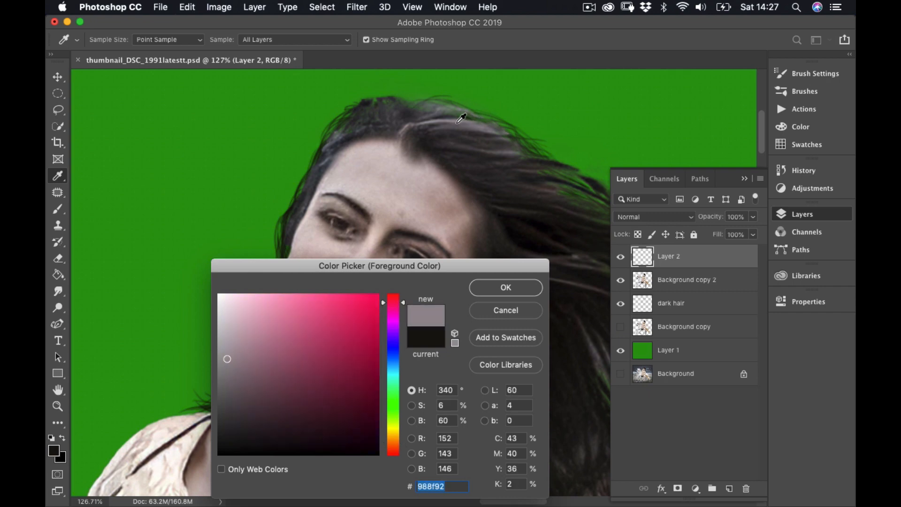
{"action": "left_click", "coordinate": [470, 125]}
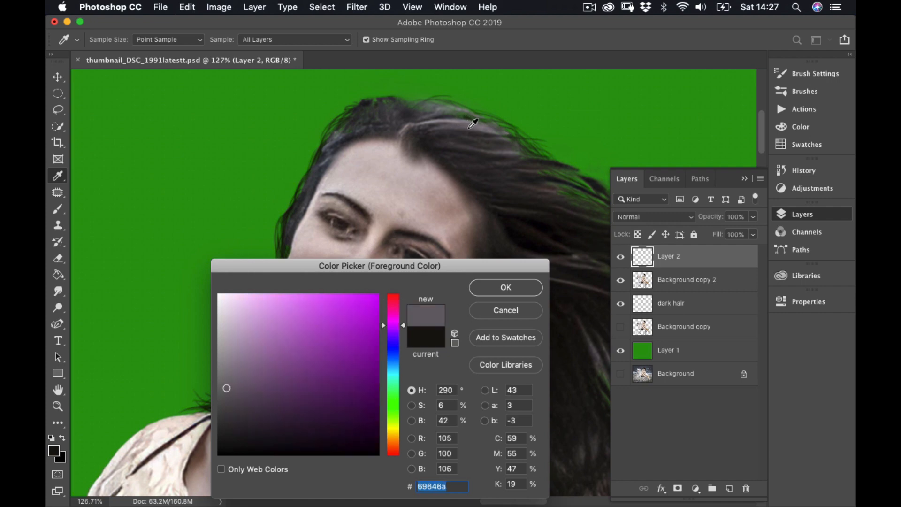
{"action": "left_click", "coordinate": [471, 125]}
{"action": "left_click", "coordinate": [516, 287]}
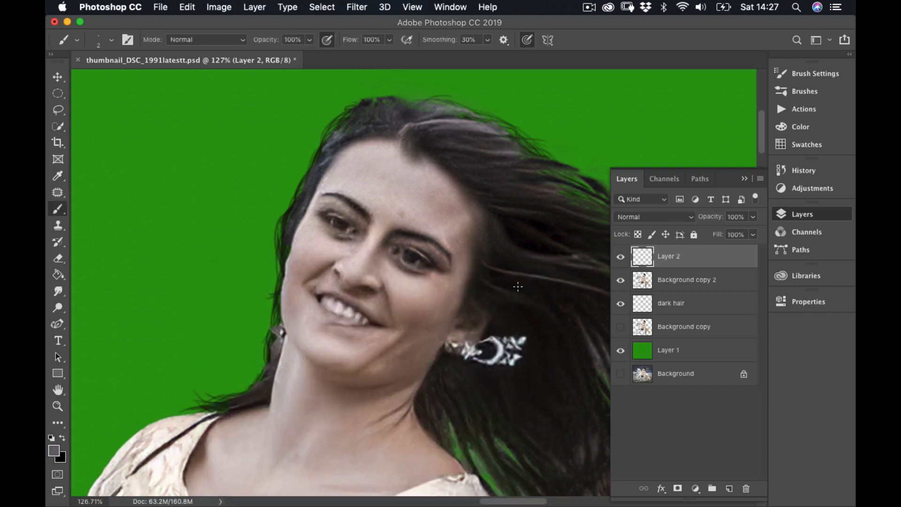
Paint fine grey highlight strands on Layer 2 over the crown and through the dark hair behind the large earring
{"action": "left_click", "coordinate": [744, 179]}
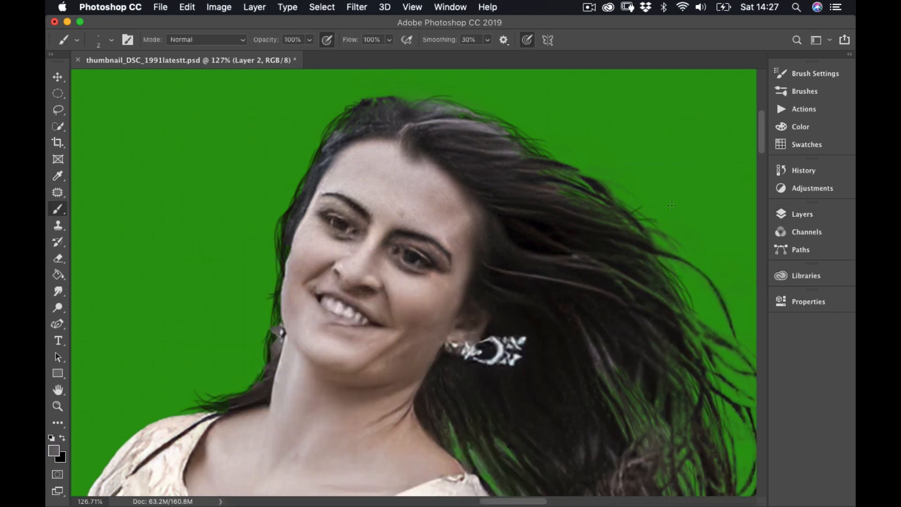
{"action": "left_click_drag", "start_coordinate": [452, 146], "coordinate": [463, 141]}
{"action": "left_click", "coordinate": [516, 318]}
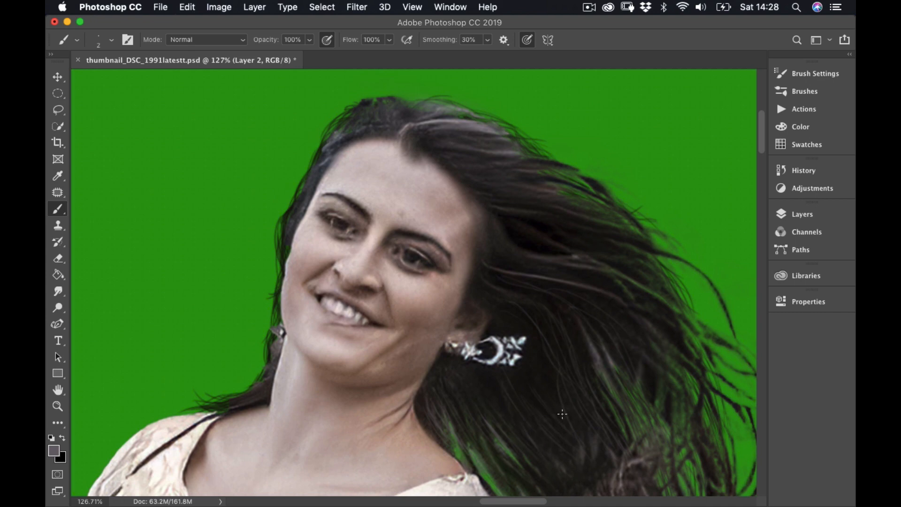
Set the foreground colour to a near-black brown (#171310) sampled from the dark hair behind the large earring
{"action": "scroll", "coordinate": [563, 410], "scroll_direction": "down", "scroll_amount": 5}
{"action": "scroll", "coordinate": [564, 410], "scroll_direction": "right", "scroll_amount": 3}
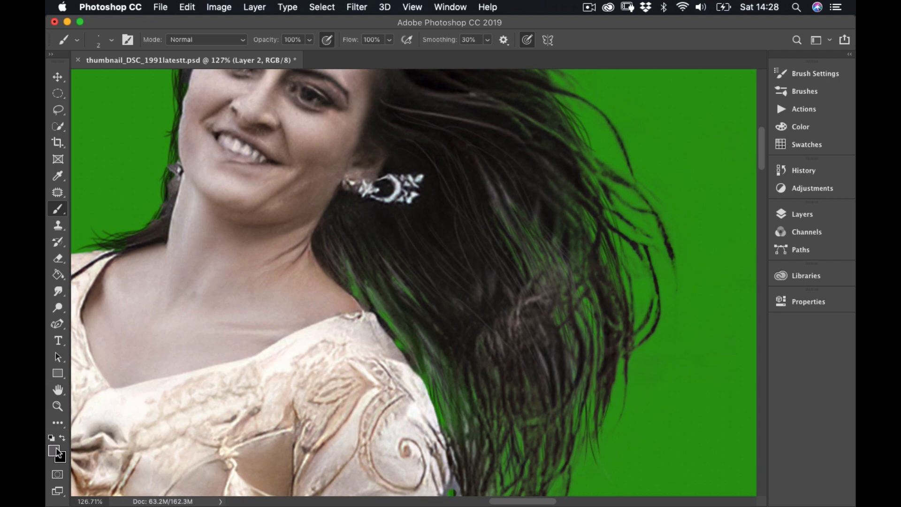
{"action": "left_click", "coordinate": [54, 451]}
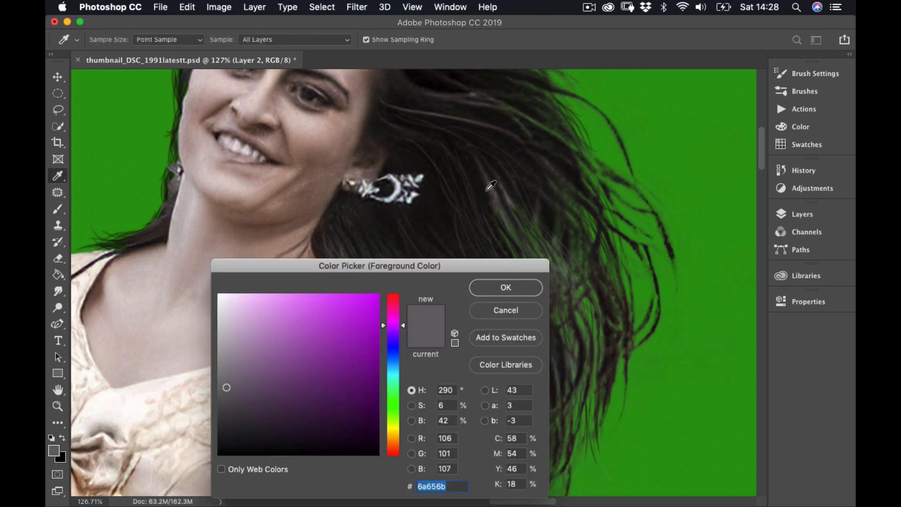
{"action": "left_click", "coordinate": [487, 191]}
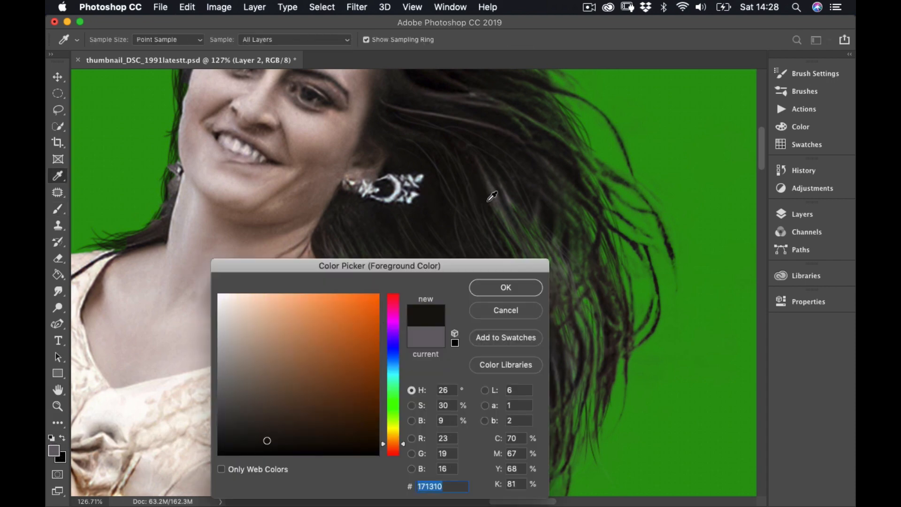
{"action": "left_click", "coordinate": [517, 287]}
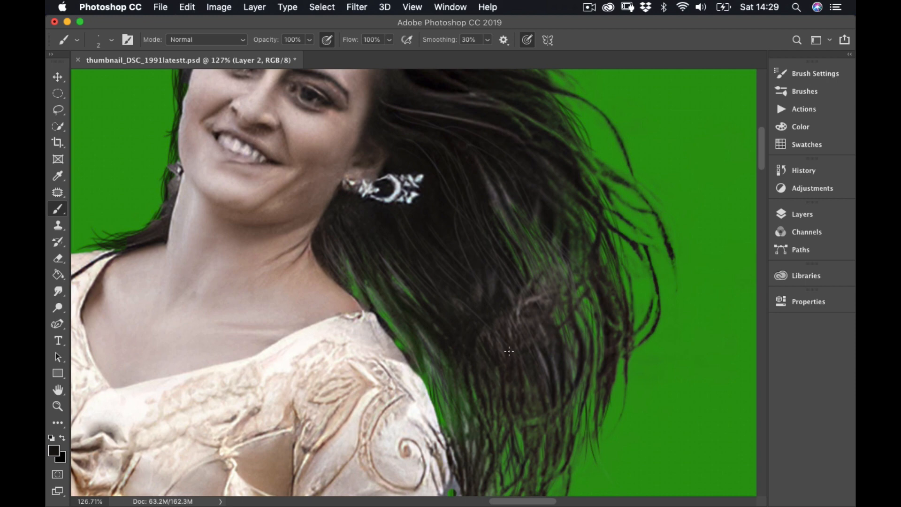
Paint dark strands over the reddish patch in the lower back hair and down through the green gaps beside it
{"action": "left_click_drag", "start_coordinate": [509, 332], "coordinate": [519, 296]}
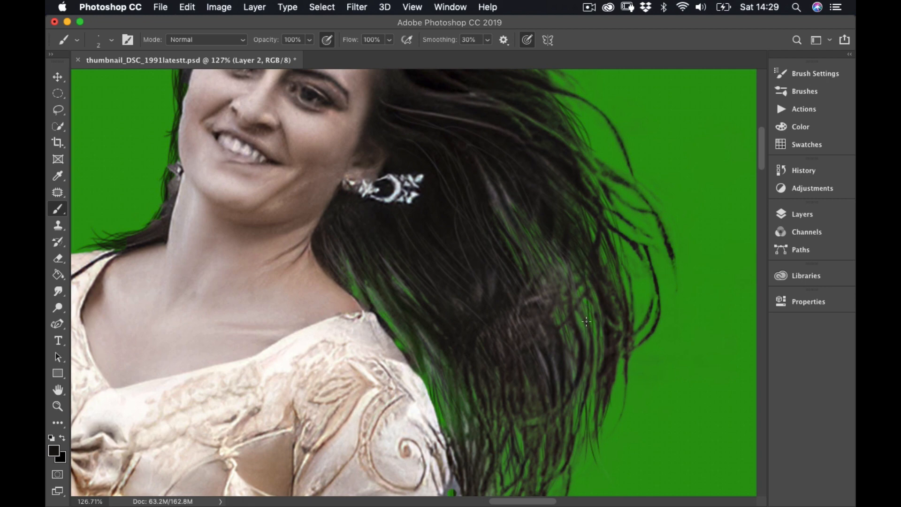
{"action": "mouse_move", "coordinate": [583, 270]}
{"action": "left_mouse_down"}
{"action": "mouse_move", "coordinate": [593, 341]}
{"action": "mouse_move", "coordinate": [586, 416]}
{"action": "left_mouse_up"}
{"action": "left_click_drag", "start_coordinate": [587, 359], "coordinate": [582, 433]}
{"action": "left_click_drag", "start_coordinate": [600, 328], "coordinate": [603, 361]}
{"action": "left_click_drag", "start_coordinate": [589, 302], "coordinate": [597, 338]}
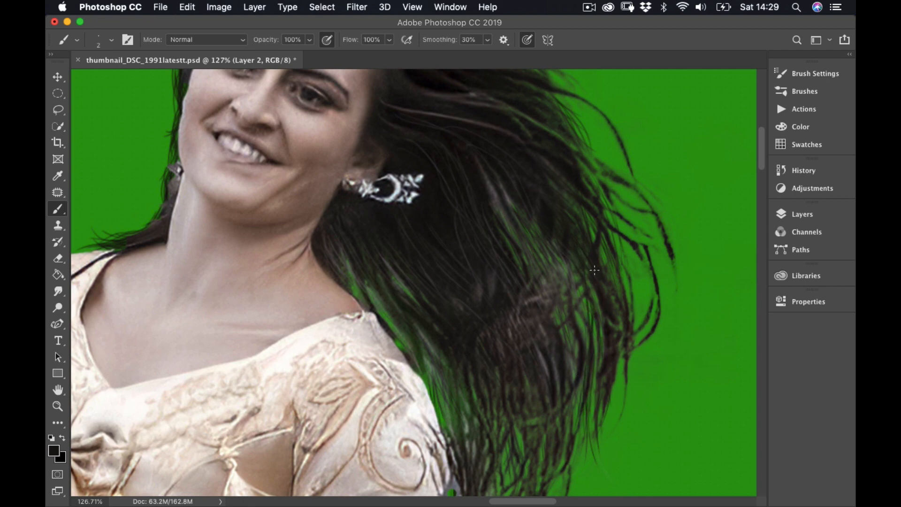
Add dark strands along the upper outer part of the blown-back hair to fill its thin areas
{"action": "mouse_move", "coordinate": [591, 237]}
{"action": "left_mouse_down"}
{"action": "mouse_move", "coordinate": [604, 265]}
{"action": "mouse_move", "coordinate": [603, 255]}
{"action": "left_mouse_up"}
{"action": "left_click_drag", "start_coordinate": [587, 182], "coordinate": [599, 189]}
{"action": "left_click_drag", "start_coordinate": [568, 139], "coordinate": [587, 170]}
{"action": "mouse_move", "coordinate": [529, 119]}
{"action": "left_mouse_down"}
{"action": "mouse_move", "coordinate": [607, 169]}
{"action": "mouse_move", "coordinate": [596, 165]}
{"action": "mouse_move", "coordinate": [630, 198]}
{"action": "left_mouse_up"}
{"action": "mouse_move", "coordinate": [600, 168]}
{"action": "left_mouse_down"}
{"action": "mouse_move", "coordinate": [578, 149]}
{"action": "mouse_move", "coordinate": [650, 209]}
{"action": "mouse_move", "coordinate": [662, 244]}
{"action": "mouse_move", "coordinate": [646, 228]}
{"action": "left_mouse_up"}
{"action": "mouse_move", "coordinate": [577, 191]}
{"action": "left_mouse_down"}
{"action": "mouse_move", "coordinate": [603, 200]}
{"action": "mouse_move", "coordinate": [590, 176]}
{"action": "mouse_move", "coordinate": [608, 167]}
{"action": "mouse_move", "coordinate": [637, 209]}
{"action": "mouse_move", "coordinate": [604, 181]}
{"action": "mouse_move", "coordinate": [640, 243]}
{"action": "mouse_move", "coordinate": [610, 204]}
{"action": "mouse_move", "coordinate": [625, 235]}
{"action": "mouse_move", "coordinate": [610, 233]}
{"action": "mouse_move", "coordinate": [635, 246]}
{"action": "mouse_move", "coordinate": [617, 247]}
{"action": "mouse_move", "coordinate": [628, 302]}
{"action": "mouse_move", "coordinate": [618, 242]}
{"action": "mouse_move", "coordinate": [594, 222]}
{"action": "mouse_move", "coordinate": [602, 268]}
{"action": "left_mouse_up"}
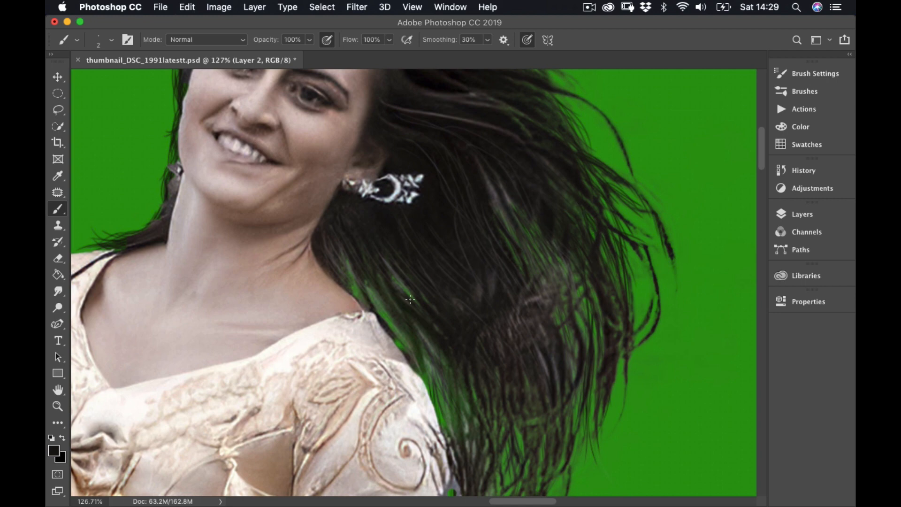
Fill the green gaps in the hair beside the shoulder and across the lower back hair with dark strands
{"action": "left_click_drag", "start_coordinate": [366, 276], "coordinate": [366, 274]}
{"action": "left_click_drag", "start_coordinate": [417, 347], "coordinate": [428, 339]}
{"action": "left_click_drag", "start_coordinate": [459, 393], "coordinate": [470, 411]}
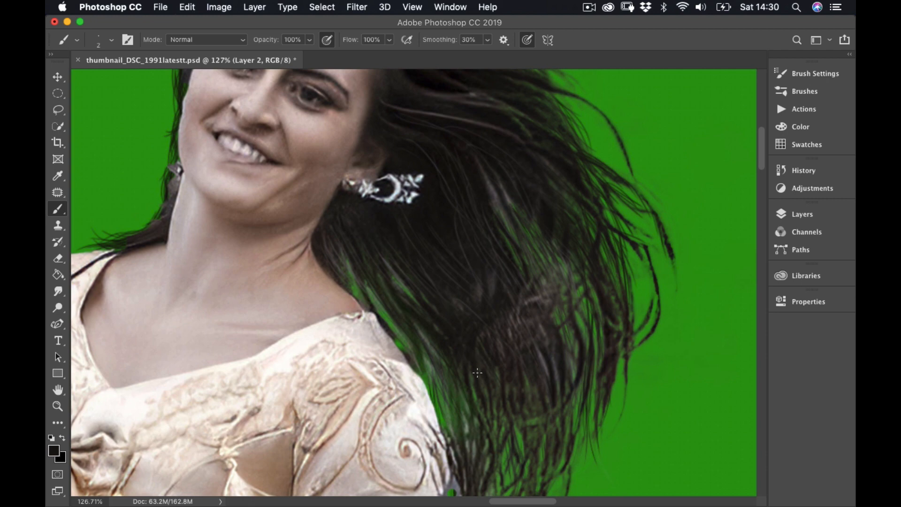
{"action": "mouse_move", "coordinate": [473, 378]}
{"action": "left_mouse_down"}
{"action": "mouse_move", "coordinate": [479, 407]}
{"action": "mouse_move", "coordinate": [520, 428]}
{"action": "left_mouse_up"}
{"action": "left_click_drag", "start_coordinate": [548, 379], "coordinate": [549, 393]}
{"action": "left_click_drag", "start_coordinate": [587, 274], "coordinate": [601, 350]}
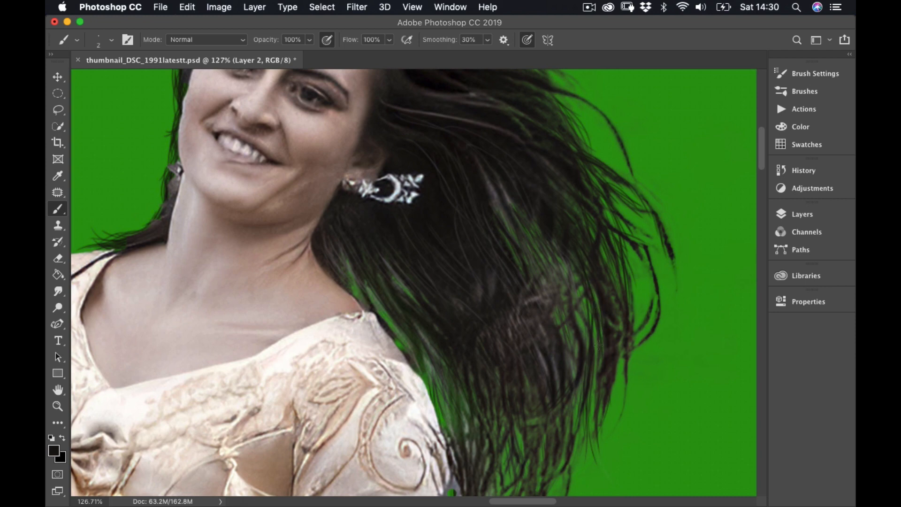
Extend dark wisps off the lower outer hair edge and add strands above the reddish patch
{"action": "mouse_move", "coordinate": [603, 401]}
{"action": "left_mouse_down"}
{"action": "mouse_move", "coordinate": [609, 448]}
{"action": "mouse_move", "coordinate": [585, 449]}
{"action": "left_mouse_up"}
{"action": "left_click_drag", "start_coordinate": [576, 381], "coordinate": [592, 469]}
{"action": "mouse_move", "coordinate": [579, 412]}
{"action": "left_mouse_down"}
{"action": "mouse_move", "coordinate": [581, 479]}
{"action": "mouse_move", "coordinate": [576, 435]}
{"action": "left_mouse_up"}
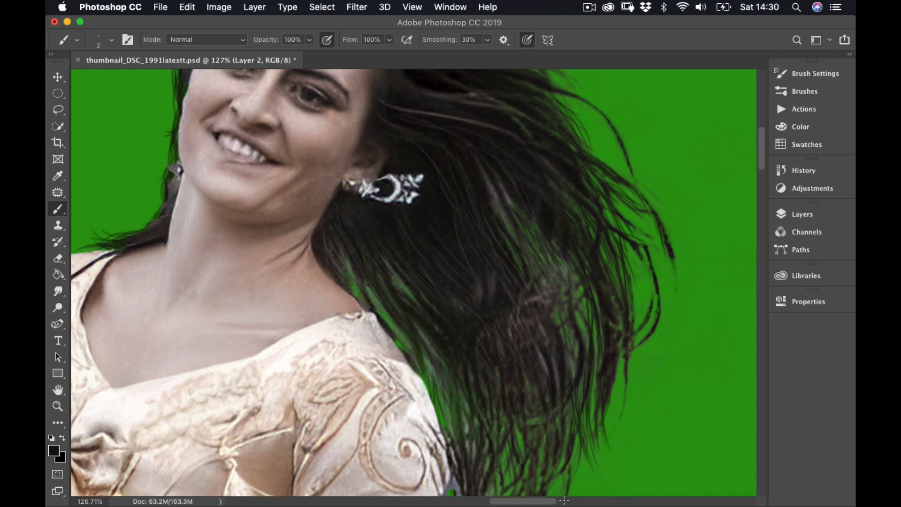
{"action": "left_click_drag", "start_coordinate": [600, 349], "coordinate": [614, 459]}
{"action": "left_click_drag", "start_coordinate": [536, 245], "coordinate": [586, 323]}
Paint long curved strands down the outer back hair edge to close the gaps between its loose locks
{"action": "left_click_drag", "start_coordinate": [596, 211], "coordinate": [623, 280]}
{"action": "mouse_move", "coordinate": [600, 198]}
{"action": "left_mouse_down"}
{"action": "mouse_move", "coordinate": [627, 290]}
{"action": "mouse_move", "coordinate": [617, 228]}
{"action": "mouse_move", "coordinate": [624, 217]}
{"action": "left_mouse_up"}
{"action": "left_click_drag", "start_coordinate": [626, 241], "coordinate": [631, 299]}
{"action": "left_click_drag", "start_coordinate": [642, 258], "coordinate": [652, 289]}
{"action": "left_click_drag", "start_coordinate": [617, 215], "coordinate": [632, 235]}
{"action": "mouse_move", "coordinate": [642, 247]}
{"action": "left_mouse_down"}
{"action": "mouse_move", "coordinate": [656, 296]}
{"action": "mouse_move", "coordinate": [639, 347]}
{"action": "left_mouse_up"}
{"action": "left_click_drag", "start_coordinate": [642, 276], "coordinate": [635, 325]}
{"action": "mouse_move", "coordinate": [629, 242]}
{"action": "left_mouse_down"}
{"action": "mouse_move", "coordinate": [639, 331]}
{"action": "mouse_move", "coordinate": [628, 352]}
{"action": "left_mouse_up"}
Draw loose flyaway wisps from the ends of the outer locks and thicken the strands just inside them
{"action": "left_click_drag", "start_coordinate": [623, 365], "coordinate": [628, 389]}
{"action": "left_click_drag", "start_coordinate": [623, 311], "coordinate": [632, 327]}
{"action": "left_click_drag", "start_coordinate": [627, 341], "coordinate": [646, 407]}
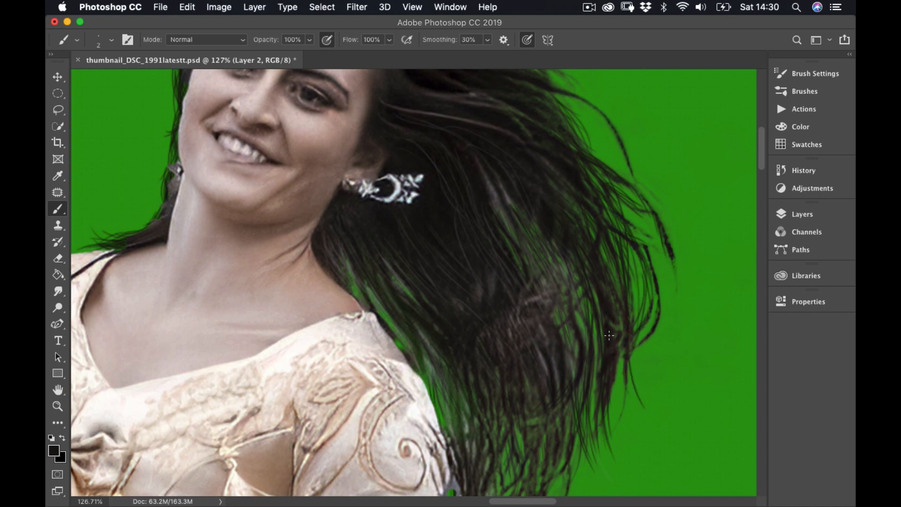
{"action": "left_click_drag", "start_coordinate": [623, 376], "coordinate": [645, 424]}
{"action": "left_click_drag", "start_coordinate": [614, 385], "coordinate": [606, 429]}
{"action": "mouse_move", "coordinate": [589, 387]}
{"action": "left_mouse_down"}
{"action": "mouse_move", "coordinate": [594, 446]}
{"action": "mouse_move", "coordinate": [580, 407]}
{"action": "left_mouse_up"}
{"action": "left_click_drag", "start_coordinate": [577, 416], "coordinate": [573, 433]}
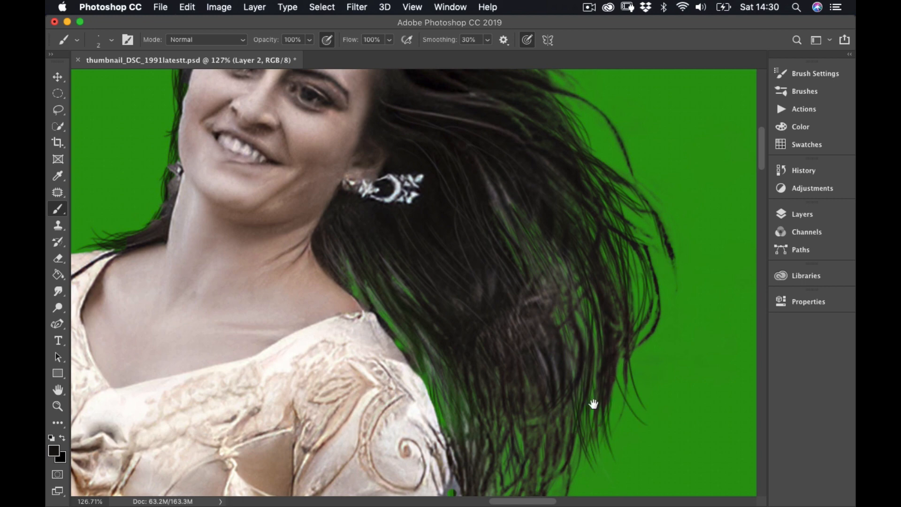
Paint dark strands down the outer edge of the hair's lowest section beside the sleeve
{"action": "scroll", "coordinate": [540, 282], "scroll_direction": "down", "scroll_amount": 6}
{"action": "mouse_move", "coordinate": [495, 290]}
{"action": "left_mouse_down"}
{"action": "mouse_move", "coordinate": [492, 343]}
{"action": "mouse_move", "coordinate": [485, 301]}
{"action": "mouse_move", "coordinate": [488, 340]}
{"action": "left_mouse_up"}
{"action": "left_click_drag", "start_coordinate": [519, 309], "coordinate": [490, 388]}
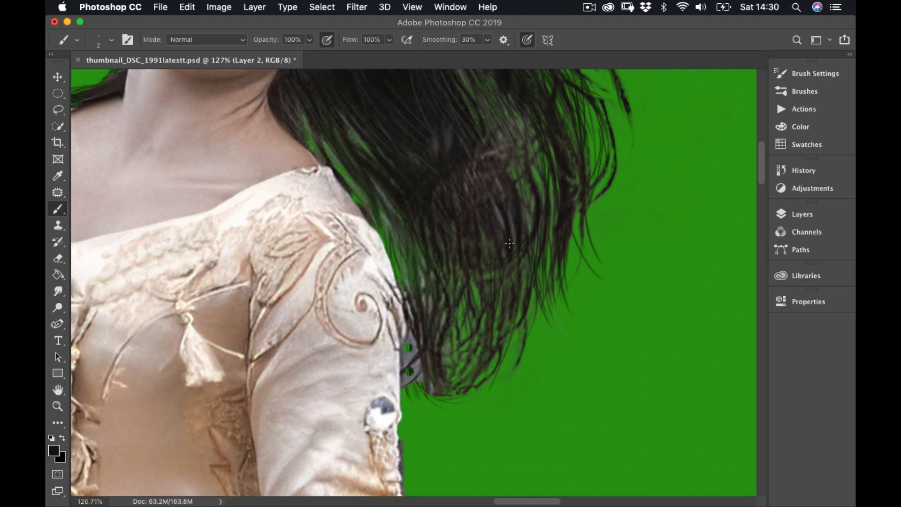
{"action": "left_click_drag", "start_coordinate": [523, 279], "coordinate": [491, 373]}
{"action": "left_click_drag", "start_coordinate": [519, 311], "coordinate": [478, 378]}
{"action": "left_click_drag", "start_coordinate": [511, 290], "coordinate": [494, 347]}
{"action": "mouse_move", "coordinate": [480, 278]}
{"action": "left_mouse_down"}
{"action": "mouse_move", "coordinate": [485, 329]}
{"action": "mouse_move", "coordinate": [471, 321]}
{"action": "mouse_move", "coordinate": [474, 331]}
{"action": "left_mouse_up"}
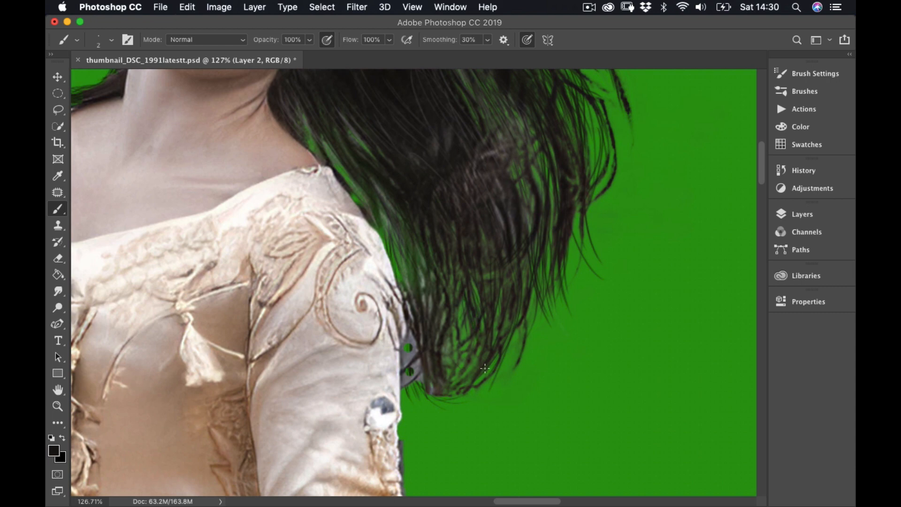
Fill the green gaps inside the lowest hair section with strands and add a loose wisp at its end
{"action": "mouse_move", "coordinate": [466, 300]}
{"action": "left_mouse_down"}
{"action": "mouse_move", "coordinate": [456, 341]}
{"action": "mouse_move", "coordinate": [474, 356]}
{"action": "left_mouse_up"}
{"action": "mouse_move", "coordinate": [468, 317]}
{"action": "left_mouse_down"}
{"action": "mouse_move", "coordinate": [458, 360]}
{"action": "mouse_move", "coordinate": [474, 366]}
{"action": "mouse_move", "coordinate": [467, 375]}
{"action": "mouse_move", "coordinate": [478, 369]}
{"action": "left_mouse_up"}
{"action": "mouse_move", "coordinate": [496, 331]}
{"action": "left_mouse_down"}
{"action": "mouse_move", "coordinate": [492, 385]}
{"action": "mouse_move", "coordinate": [483, 380]}
{"action": "mouse_move", "coordinate": [467, 402]}
{"action": "left_mouse_up"}
{"action": "mouse_move", "coordinate": [484, 367]}
{"action": "left_mouse_down"}
{"action": "mouse_move", "coordinate": [468, 381]}
{"action": "mouse_move", "coordinate": [480, 420]}
{"action": "mouse_move", "coordinate": [471, 372]}
{"action": "left_mouse_up"}
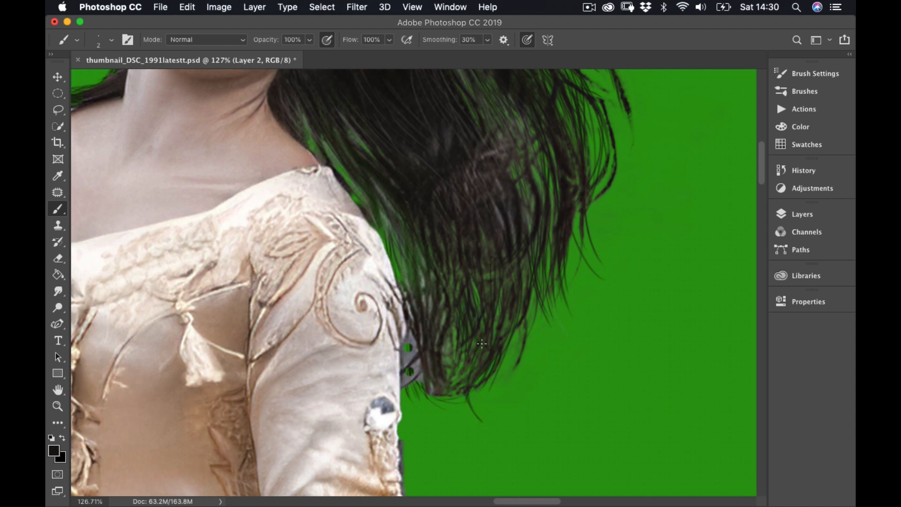
{"action": "left_click_drag", "start_coordinate": [500, 300], "coordinate": [498, 314]}
{"action": "left_click_drag", "start_coordinate": [539, 173], "coordinate": [543, 194]}
{"action": "mouse_move", "coordinate": [549, 154]}
{"action": "left_mouse_down"}
{"action": "mouse_move", "coordinate": [552, 231]}
{"action": "mouse_move", "coordinate": [537, 318]}
{"action": "left_mouse_up"}
{"action": "mouse_move", "coordinate": [528, 309]}
{"action": "left_mouse_down"}
{"action": "mouse_move", "coordinate": [533, 350]}
{"action": "mouse_move", "coordinate": [514, 358]}
{"action": "left_mouse_up"}
Break up the blunt bottom end of the hair beside the sleeve with dark, downward-trailing wisps
{"action": "mouse_move", "coordinate": [513, 323]}
{"action": "left_mouse_down"}
{"action": "mouse_move", "coordinate": [503, 367]}
{"action": "mouse_move", "coordinate": [452, 400]}
{"action": "mouse_move", "coordinate": [440, 394]}
{"action": "left_mouse_up"}
{"action": "mouse_move", "coordinate": [433, 385]}
{"action": "left_mouse_down"}
{"action": "mouse_move", "coordinate": [447, 411]}
{"action": "mouse_move", "coordinate": [432, 341]}
{"action": "mouse_move", "coordinate": [451, 415]}
{"action": "mouse_move", "coordinate": [440, 375]}
{"action": "mouse_move", "coordinate": [489, 447]}
{"action": "mouse_move", "coordinate": [464, 410]}
{"action": "left_mouse_up"}
{"action": "left_click_drag", "start_coordinate": [446, 339], "coordinate": [444, 366]}
{"action": "mouse_move", "coordinate": [455, 333]}
{"action": "left_mouse_down"}
{"action": "mouse_move", "coordinate": [454, 361]}
{"action": "mouse_move", "coordinate": [467, 379]}
{"action": "mouse_move", "coordinate": [446, 387]}
{"action": "mouse_move", "coordinate": [440, 413]}
{"action": "left_mouse_up"}
{"action": "left_click_drag", "start_coordinate": [448, 356], "coordinate": [434, 428]}
{"action": "mouse_move", "coordinate": [450, 398]}
{"action": "left_mouse_down"}
{"action": "mouse_move", "coordinate": [440, 442]}
{"action": "mouse_move", "coordinate": [442, 427]}
{"action": "left_mouse_up"}
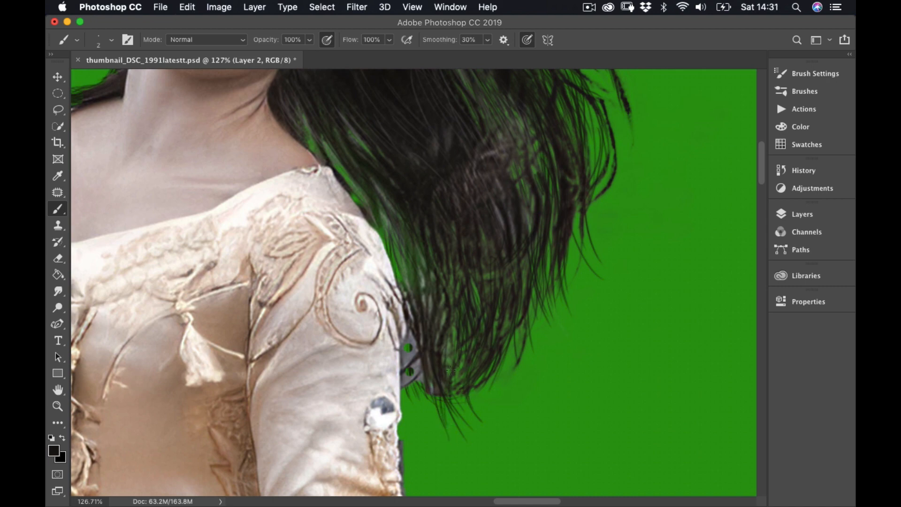
Touch up the lower hair and the reddish patch above it with a few more dark strands
{"action": "left_click_drag", "start_coordinate": [477, 283], "coordinate": [470, 311]}
{"action": "mouse_move", "coordinate": [522, 144]}
{"action": "left_mouse_down"}
{"action": "mouse_move", "coordinate": [529, 155]}
{"action": "mouse_move", "coordinate": [538, 135]}
{"action": "left_mouse_up"}
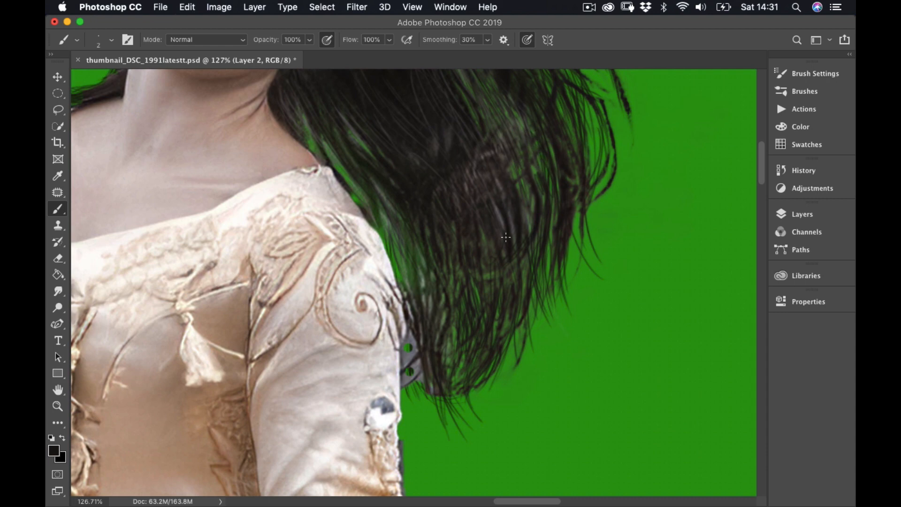
{"action": "left_click_drag", "start_coordinate": [497, 206], "coordinate": [509, 232]}
Load Layer 2's strands as a selection, invert it, clear the soft pixels around them to thin the strands, and deselect
{"action": "left_click", "coordinate": [802, 216]}
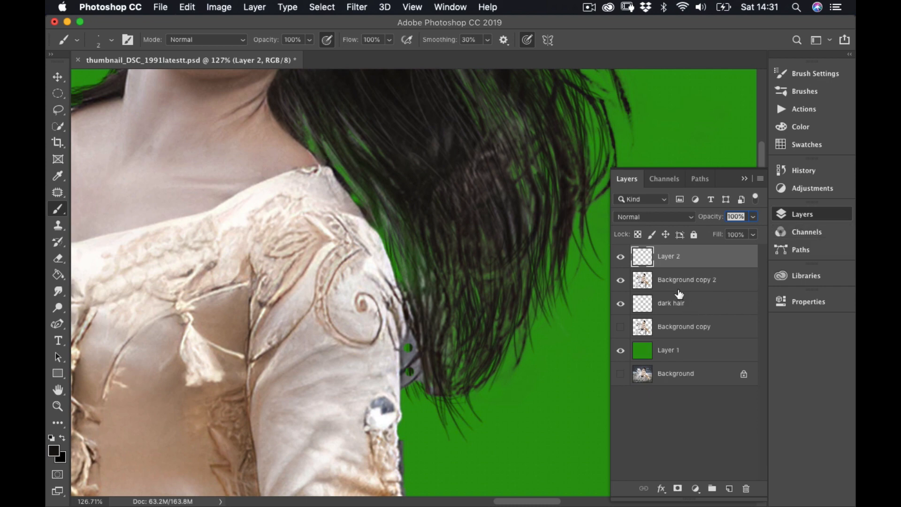
{"action": "left_click", "coordinate": [649, 260], "text": "super"}
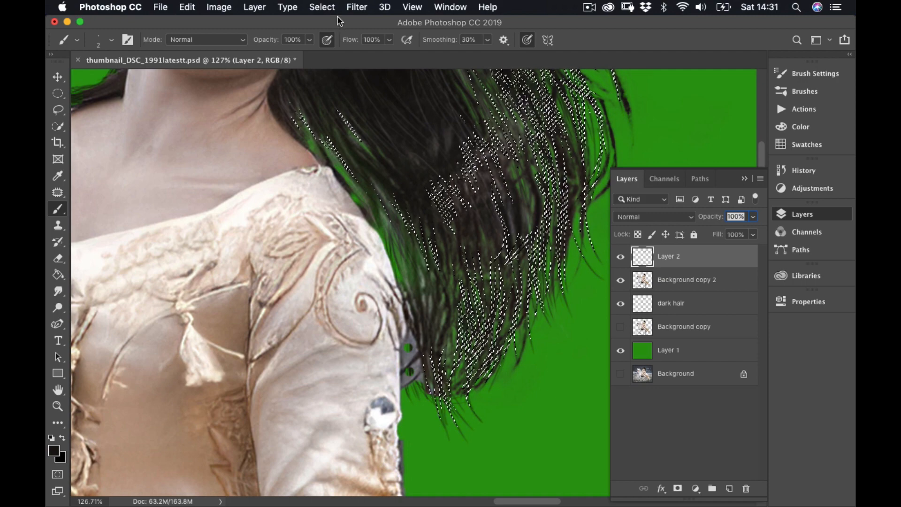
{"action": "left_click", "coordinate": [322, 7]}
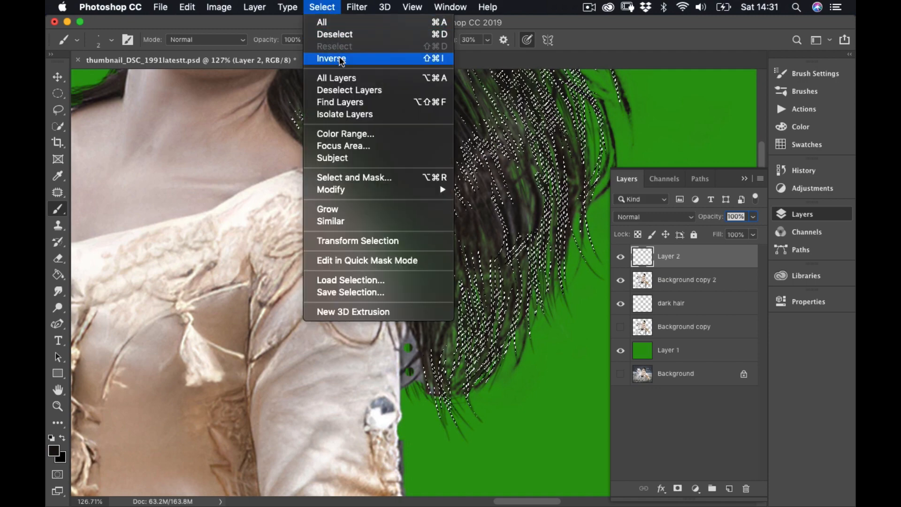
{"action": "left_click", "coordinate": [332, 58]}
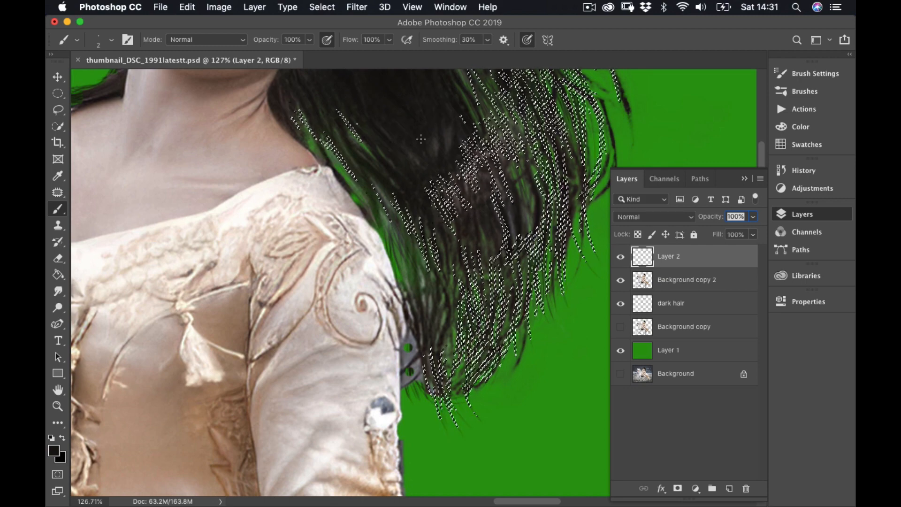
{"action": "left_click", "coordinate": [322, 7]}
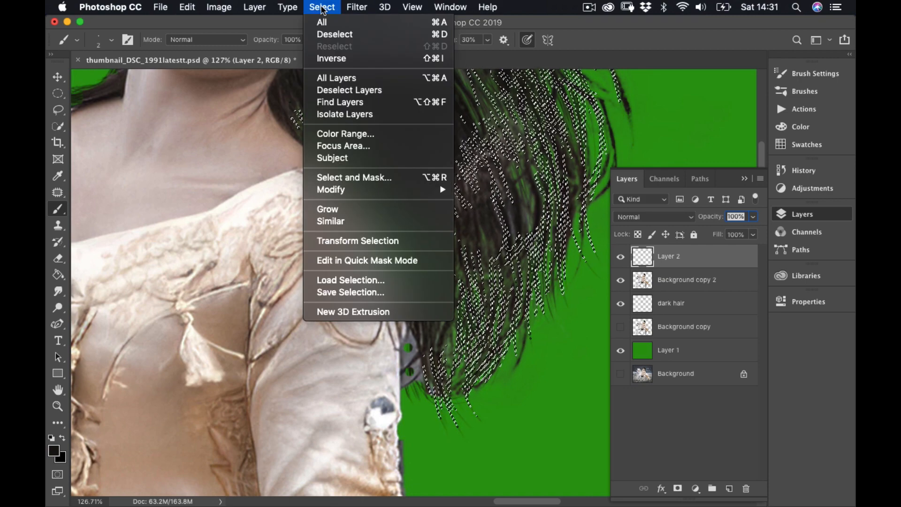
{"action": "left_click", "coordinate": [332, 36]}
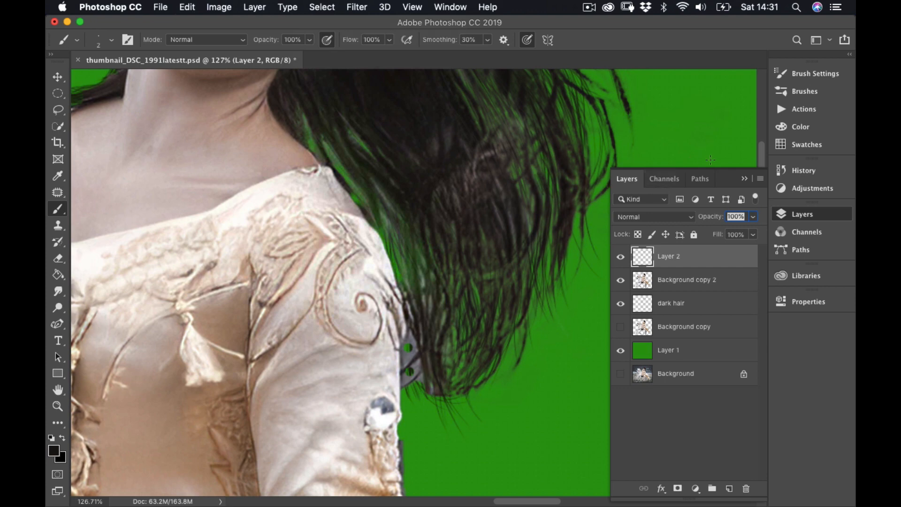
{"action": "left_click", "coordinate": [744, 178]}
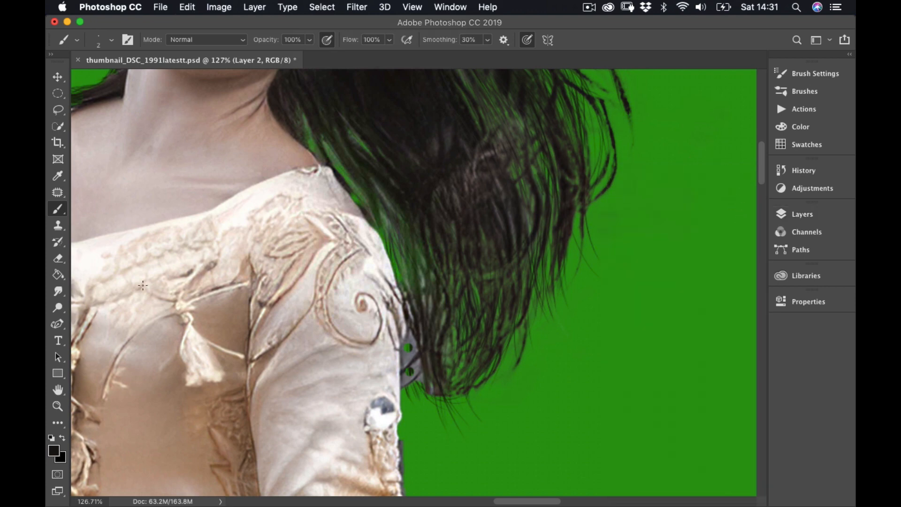
Merge Layer 2, Background copy 2, dark hair and Background copy into a single layer
{"action": "double_click", "coordinate": [58, 390]}
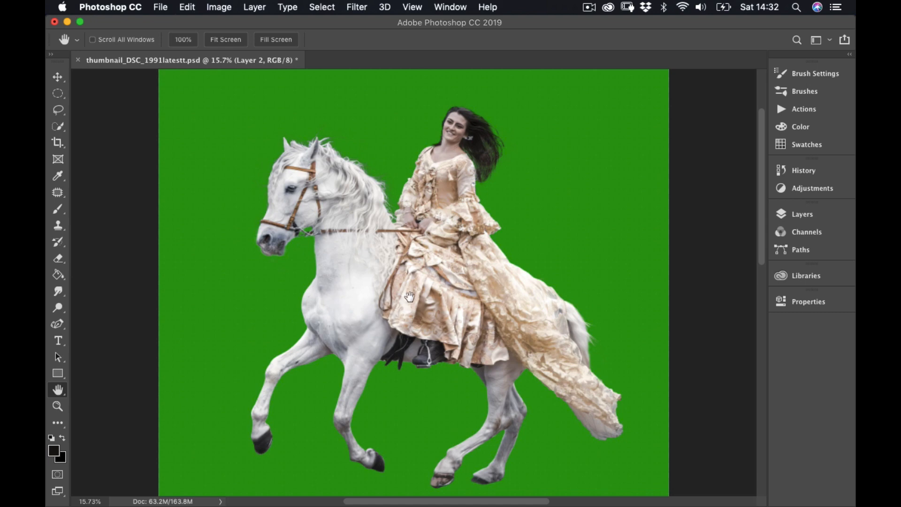
{"action": "left_click_drag", "start_coordinate": [809, 188], "coordinate": [780, 161]}
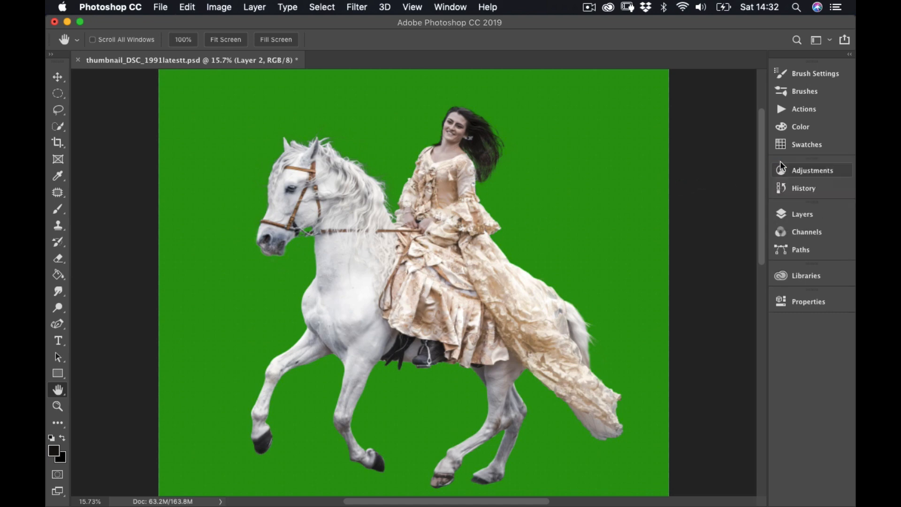
{"action": "left_click", "coordinate": [786, 214]}
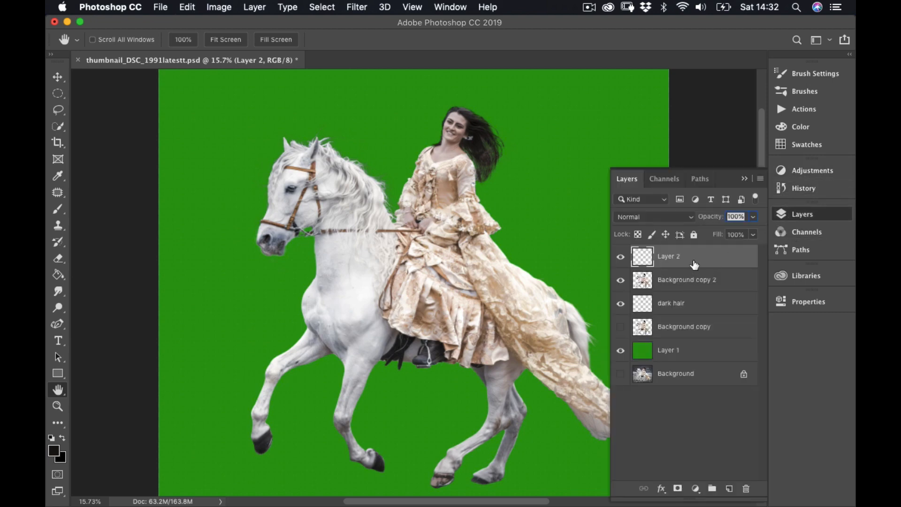
{"action": "left_click", "coordinate": [677, 329], "text": "shift"}
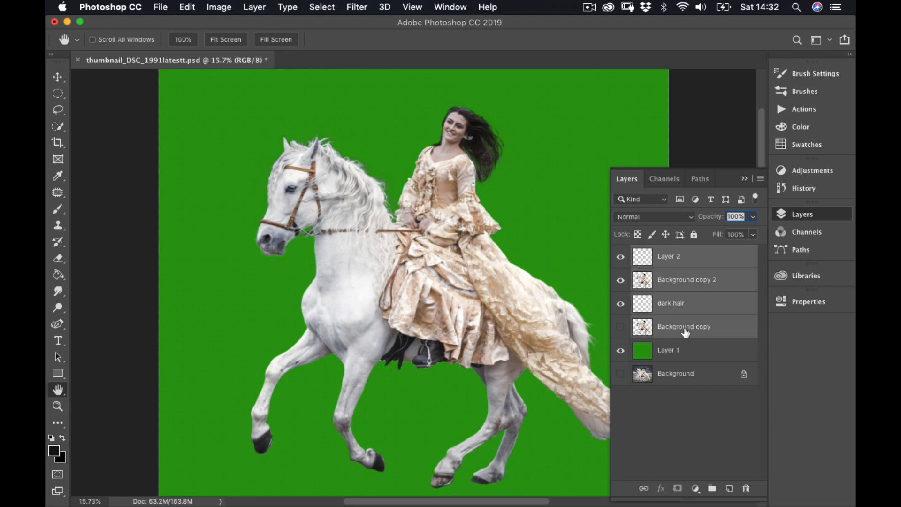
{"action": "right_click", "coordinate": [681, 300]}
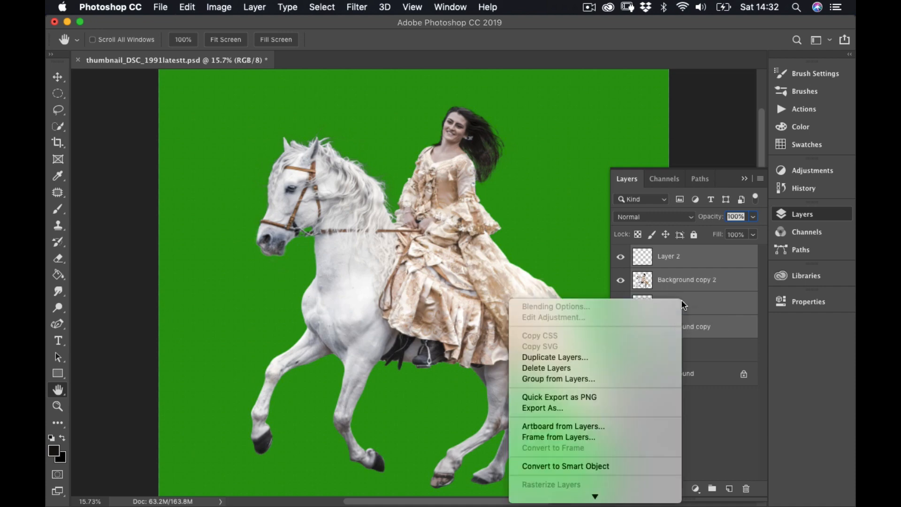
{"action": "scroll", "coordinate": [582, 370], "scroll_direction": "down", "scroll_amount": 5}
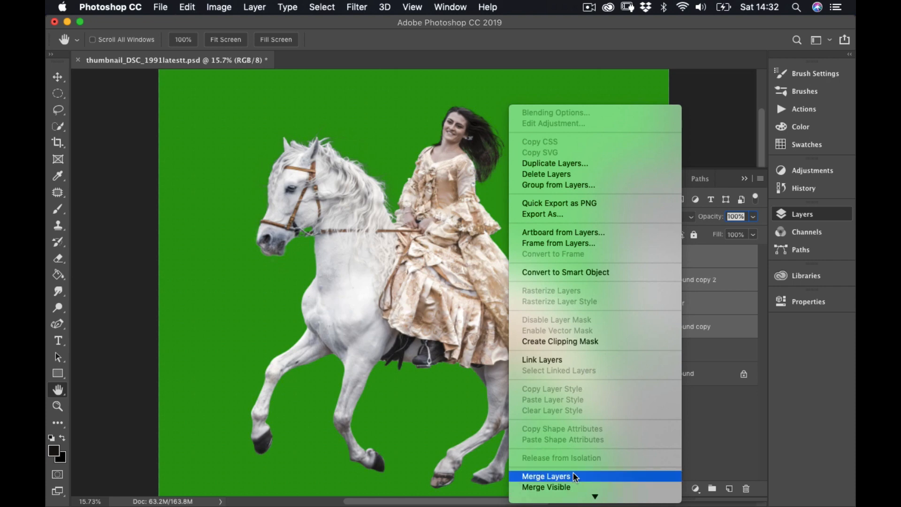
{"action": "left_click", "coordinate": [573, 475]}
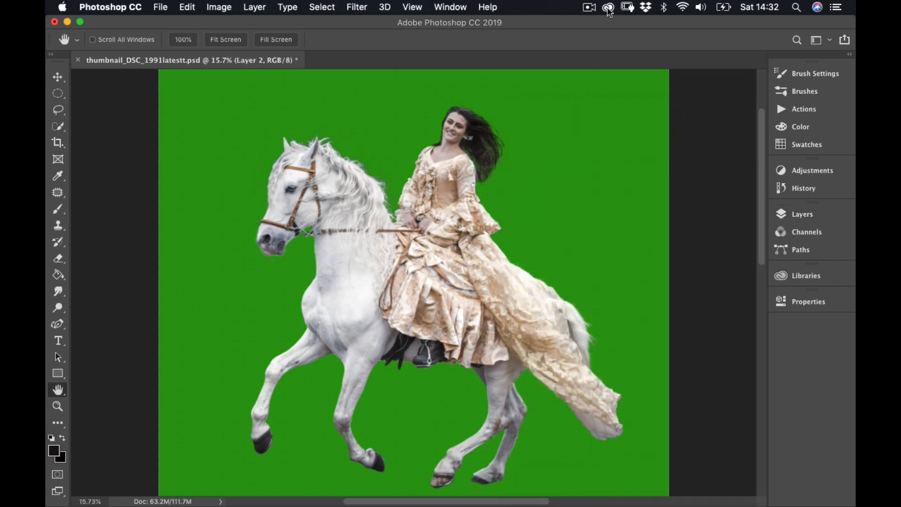